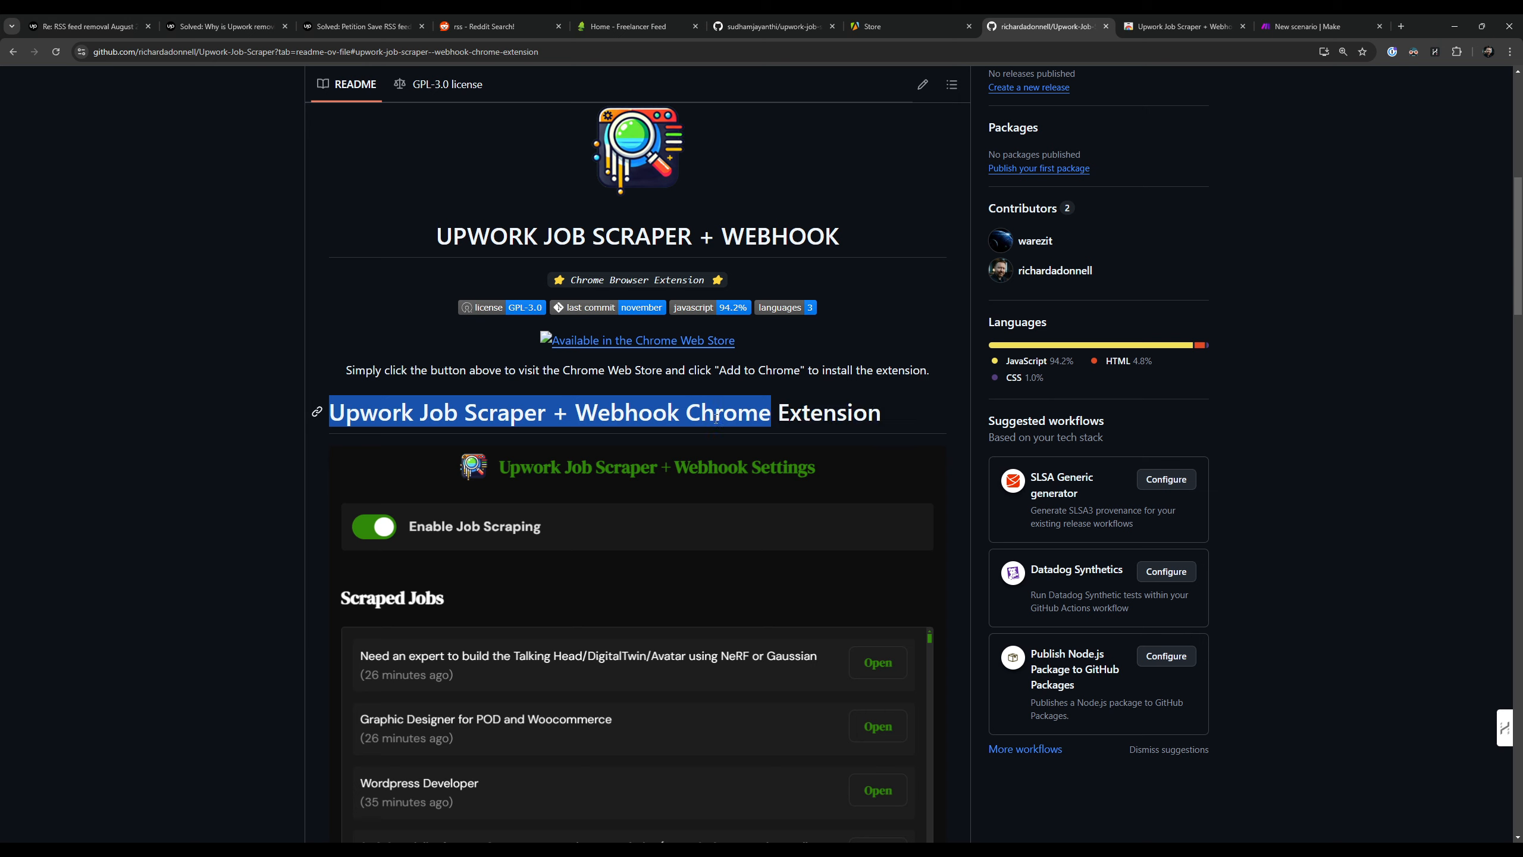
click(831, 423)
drag(335, 421, 862, 423)
click(863, 423)
scroll(1304, 455, up, 5)
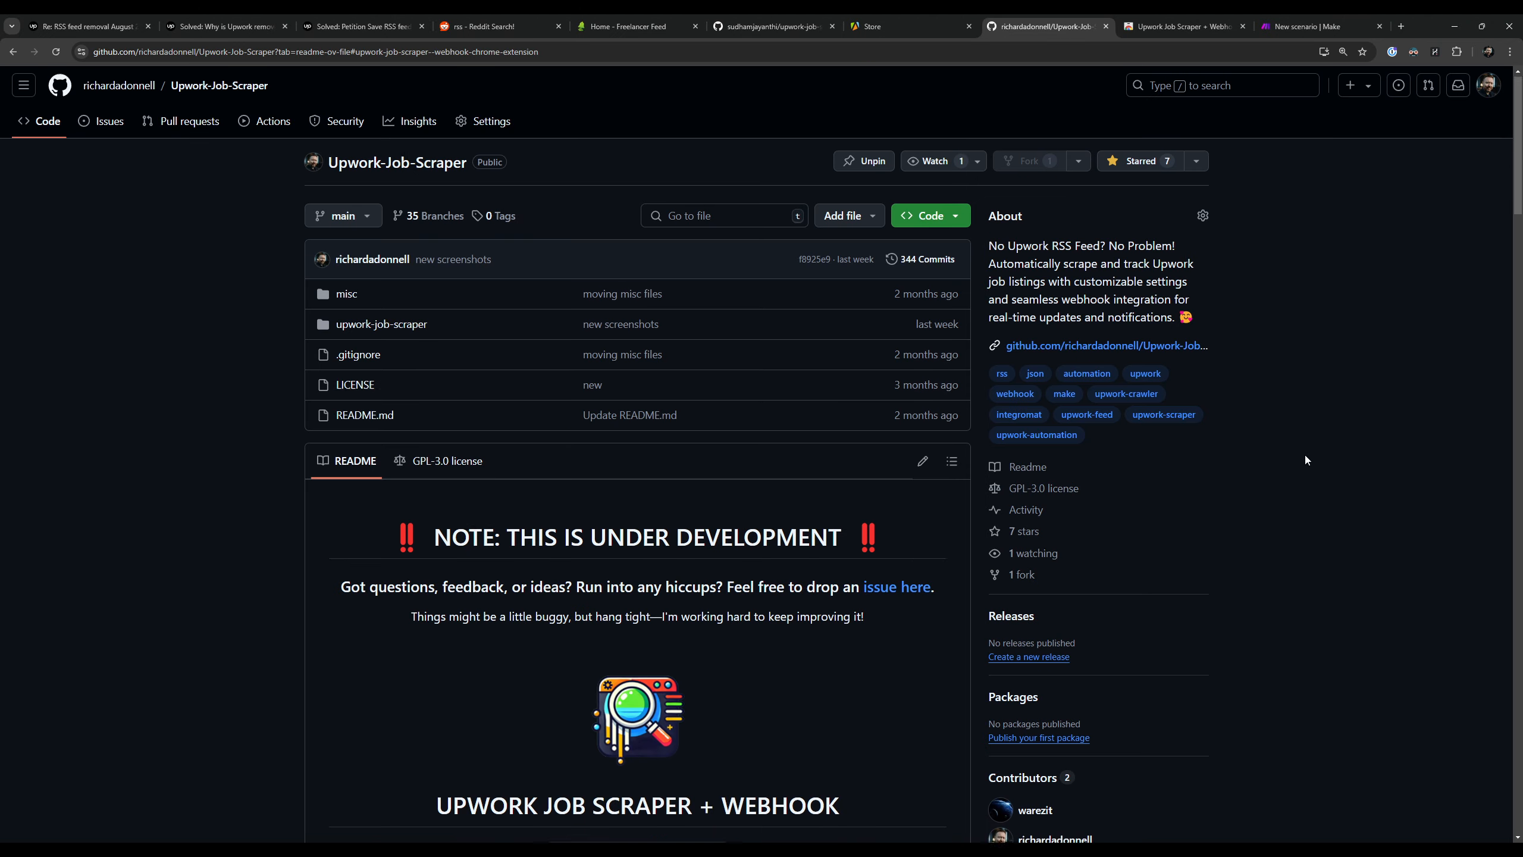
Step: Install the Upwork Job Scraper + Webhook extension from its Chrome Web Store page
click(1156, 27)
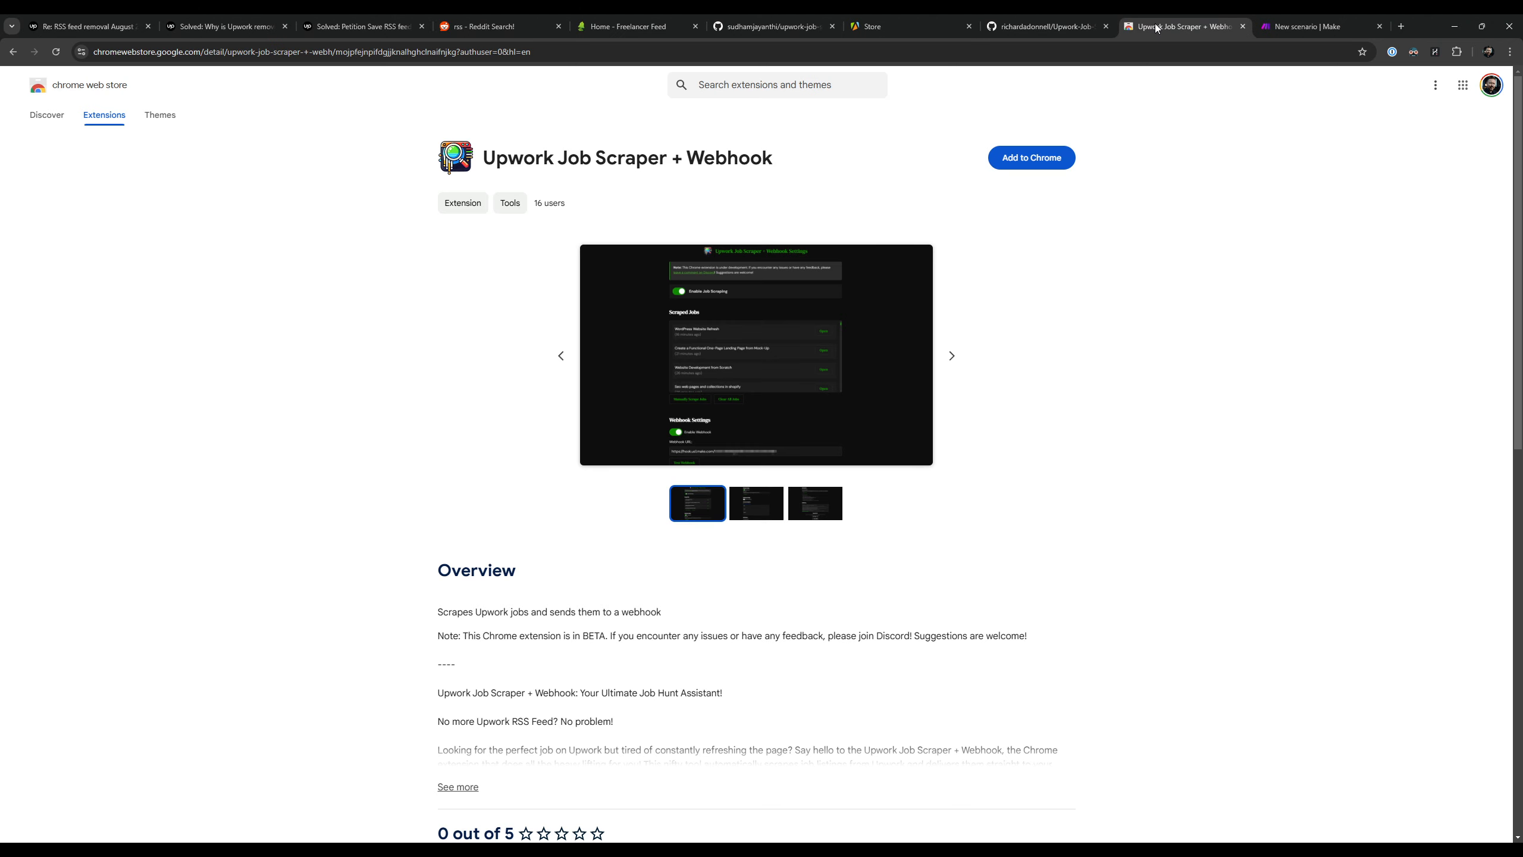
drag(507, 158, 773, 160)
click(710, 177)
click(1043, 168)
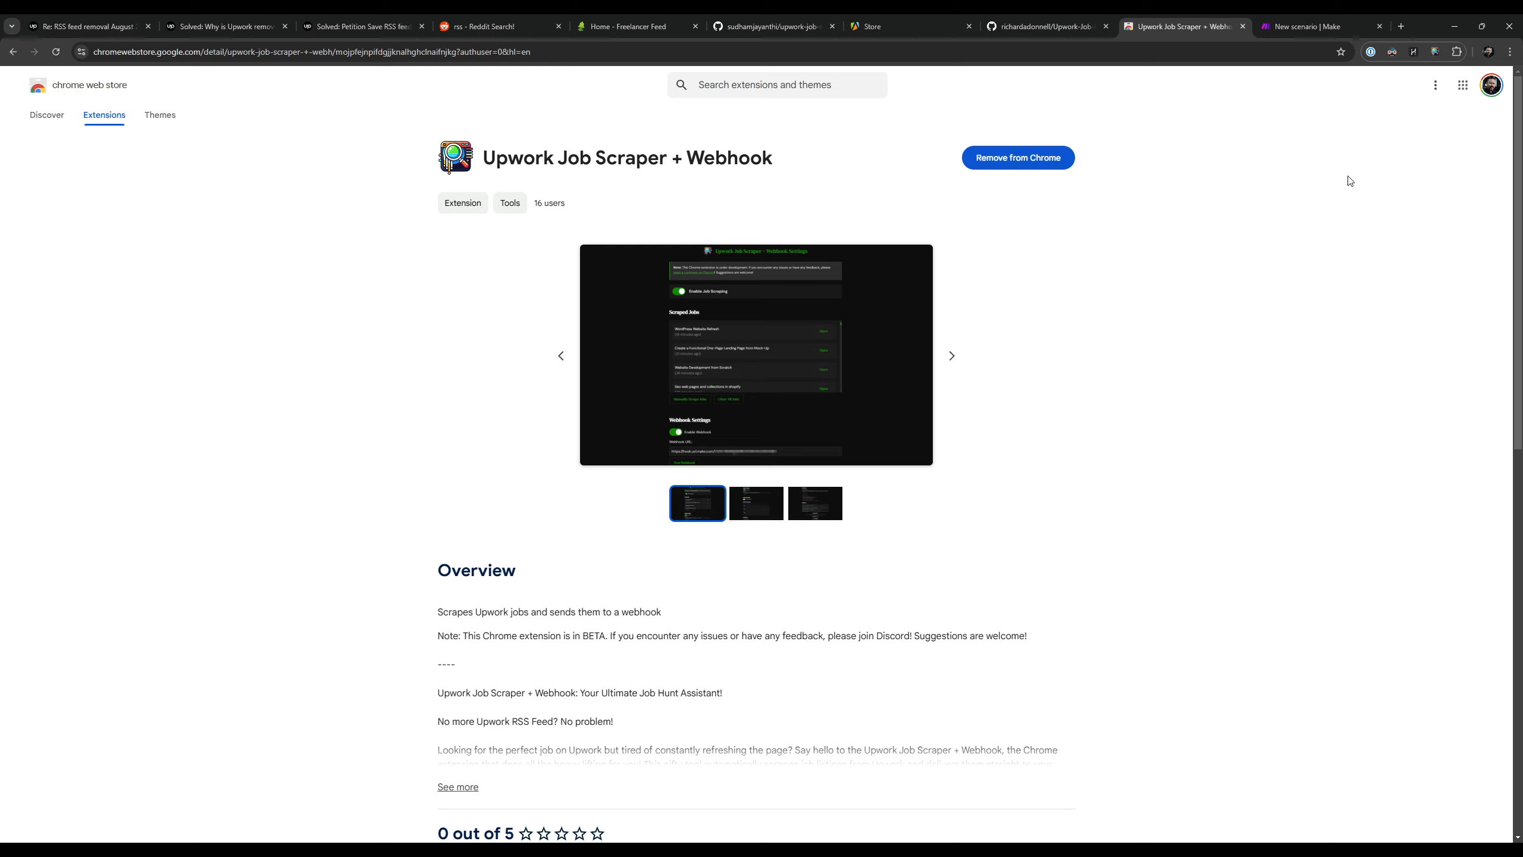
Step: Open the extension's settings page beside its Web Store page and dismiss the Getting Started card
click(1436, 53)
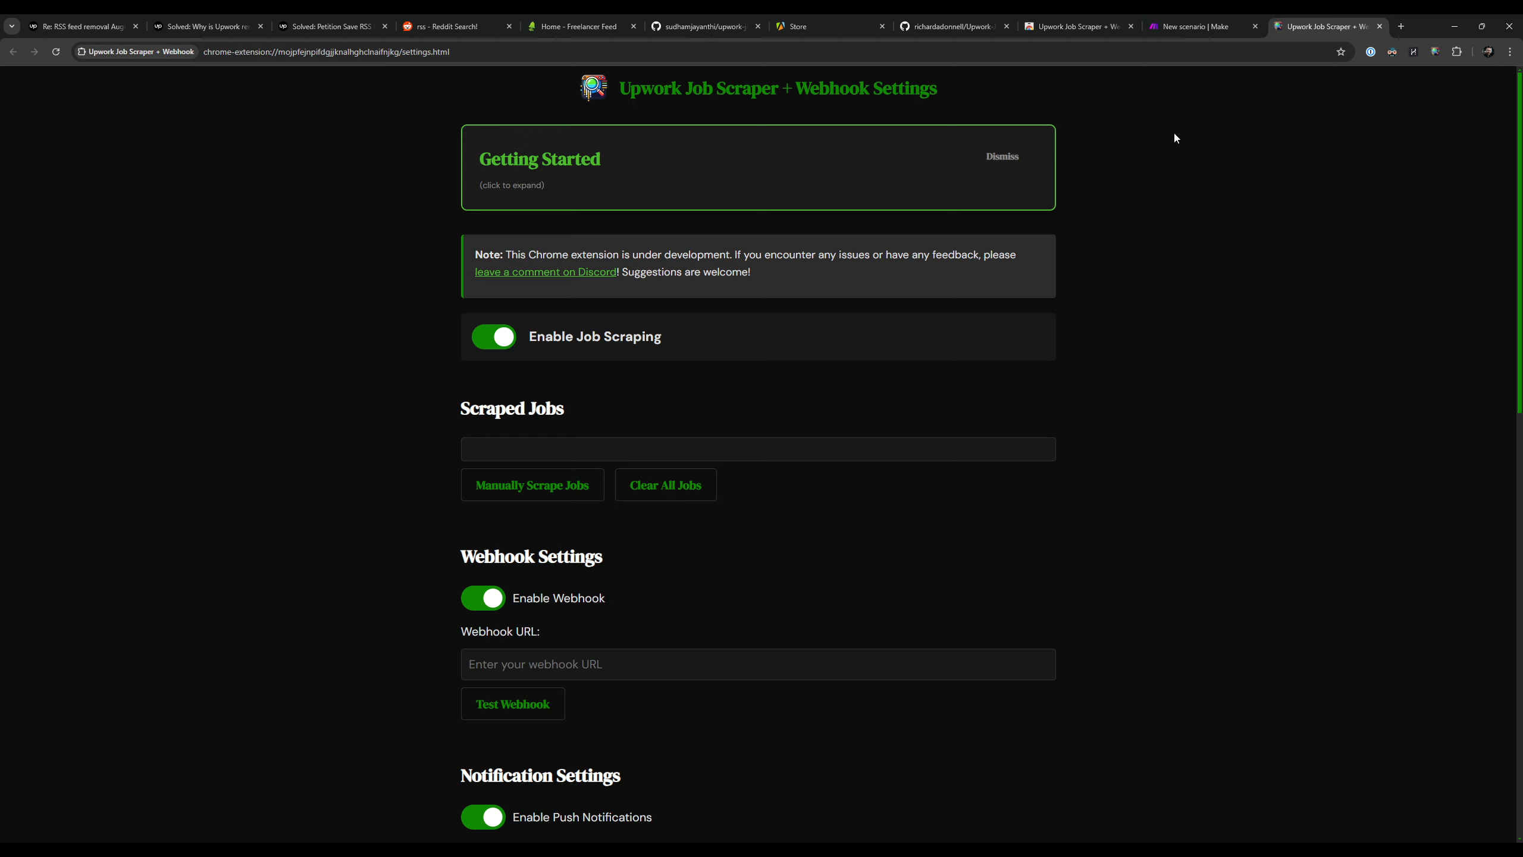
drag(1314, 26, 1200, 26)
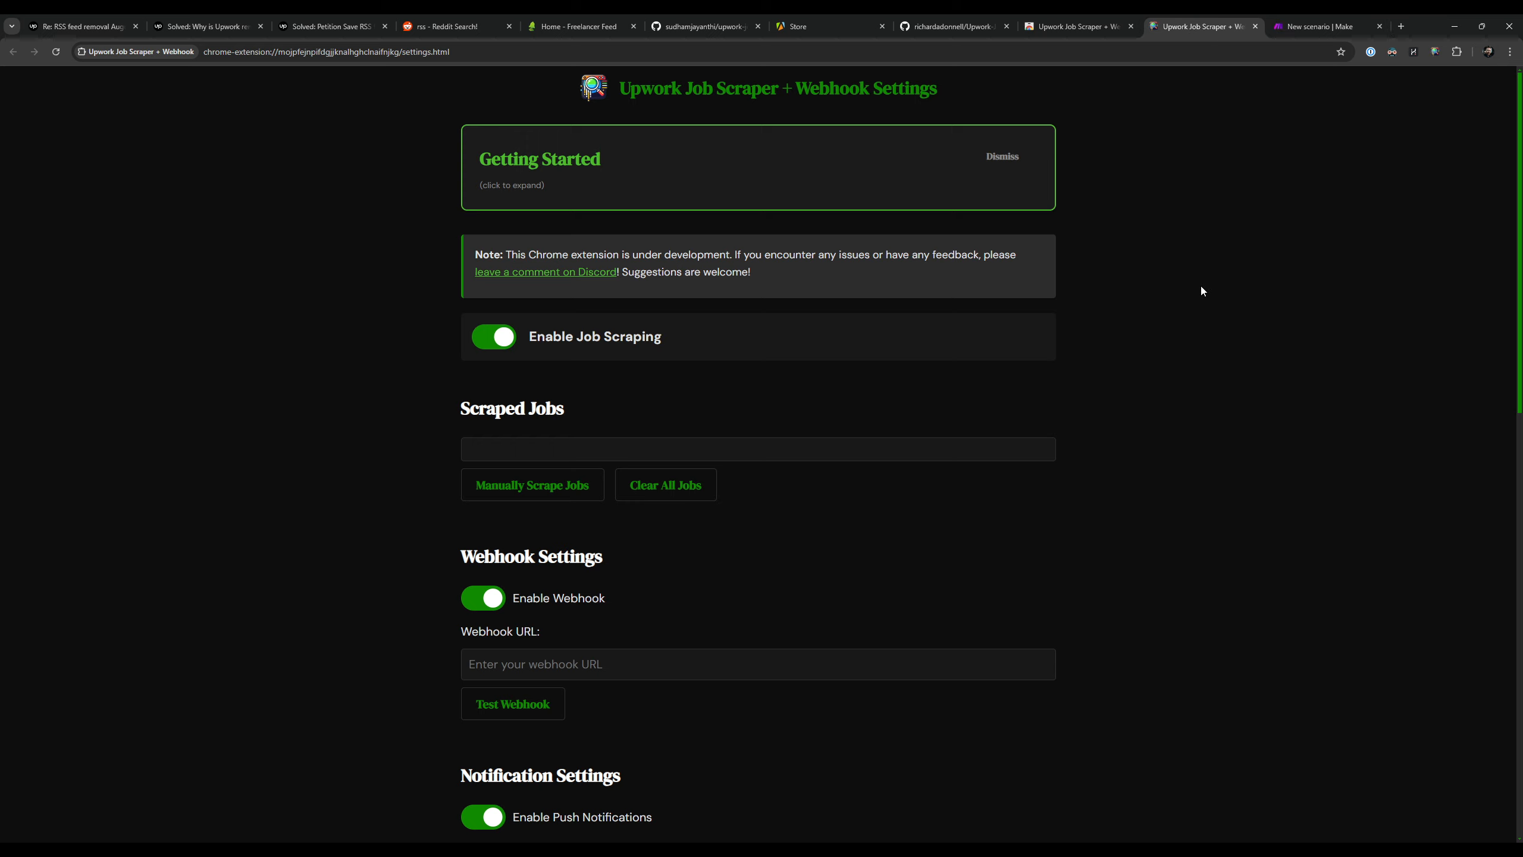
click(1012, 158)
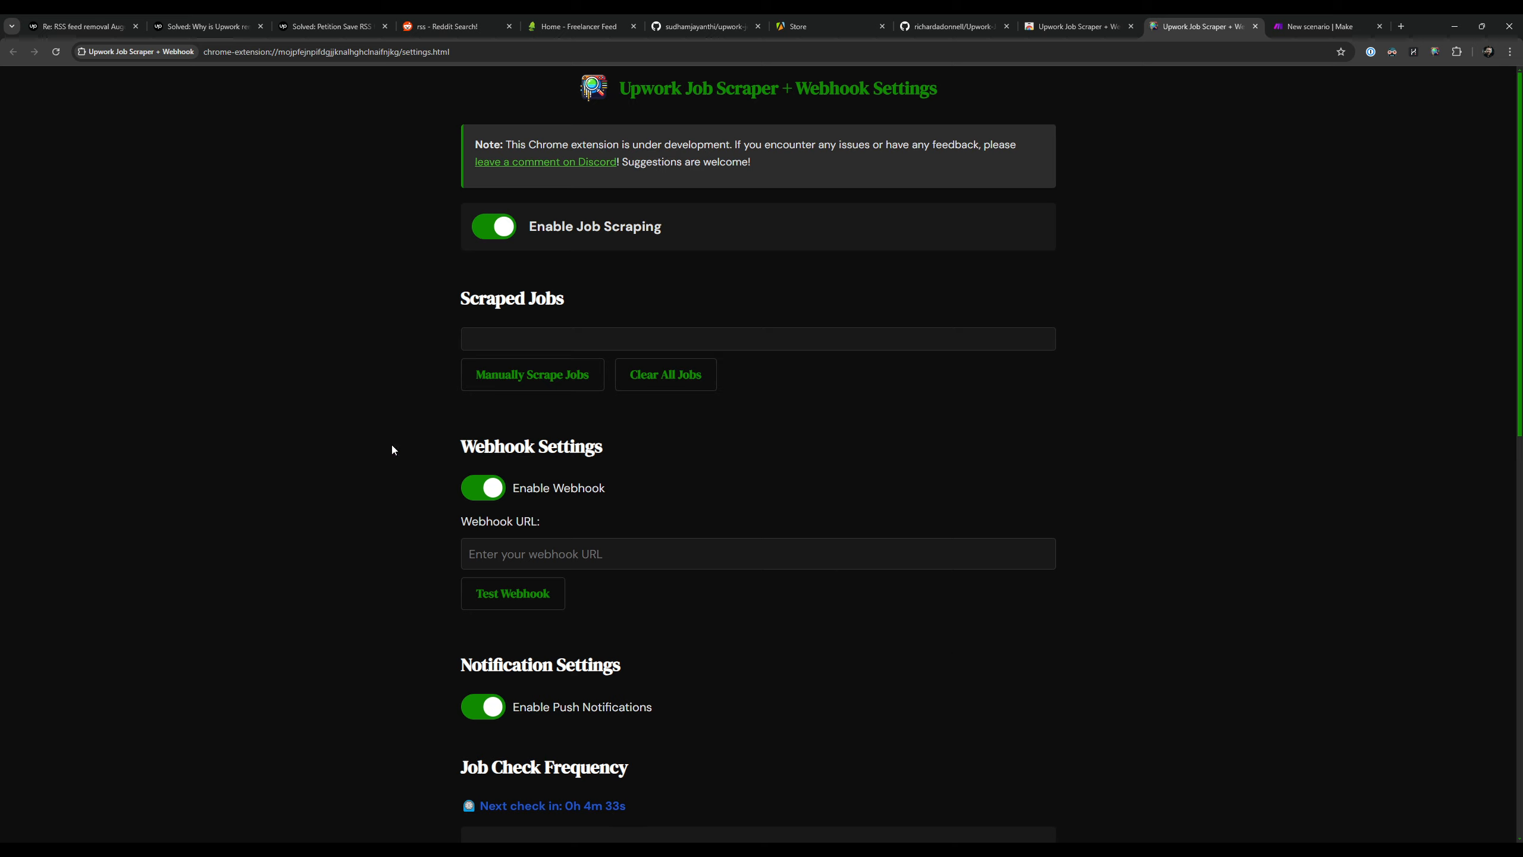
Step: Toggle the Enable Webhook option in the webhook settings
scroll(335, 420, down, 3)
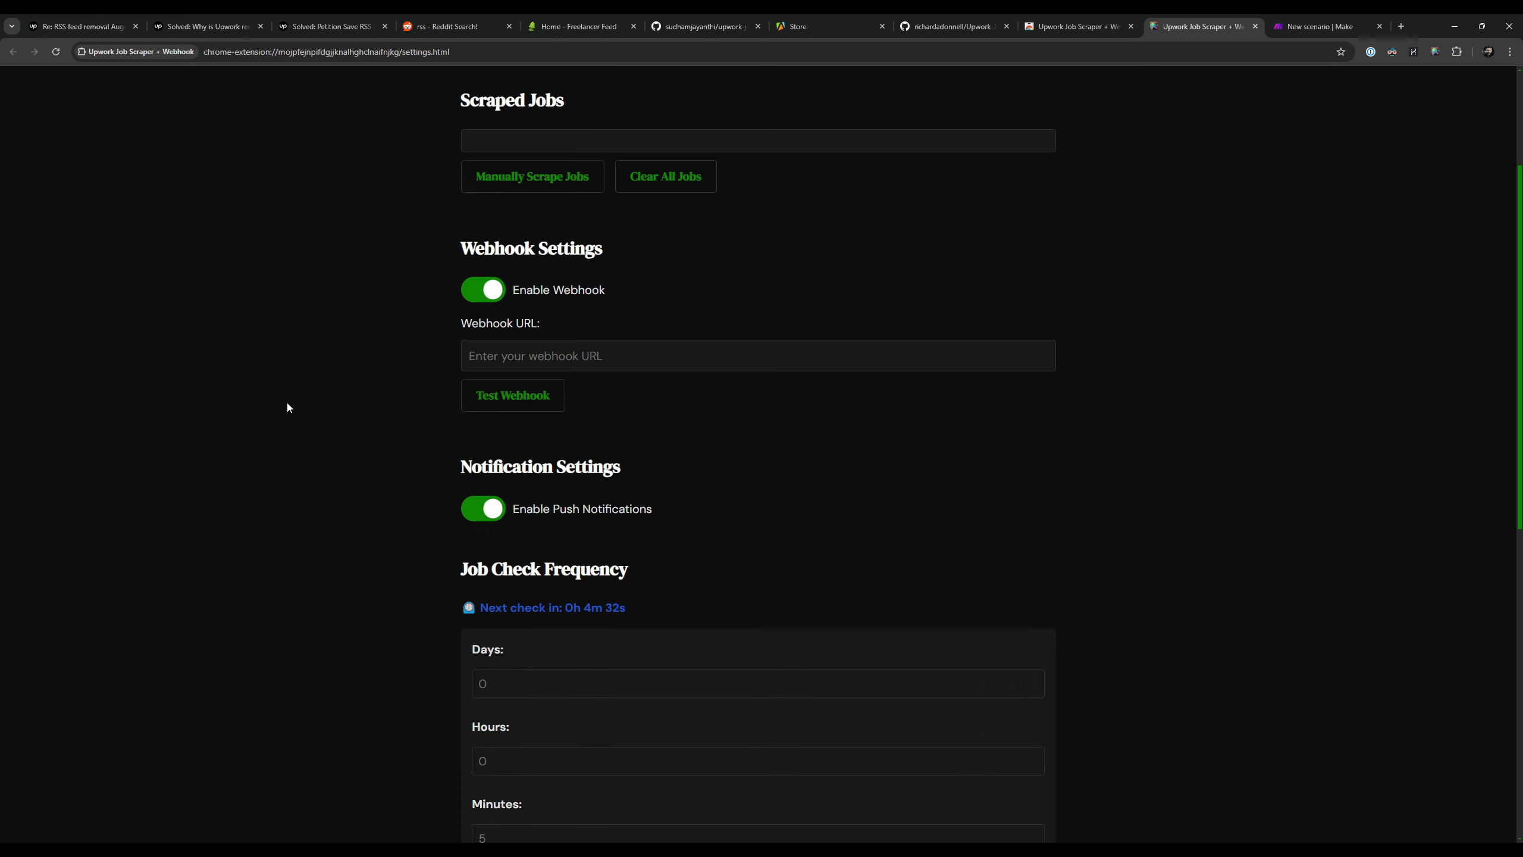
click(483, 298)
scroll(371, 479, down, 5)
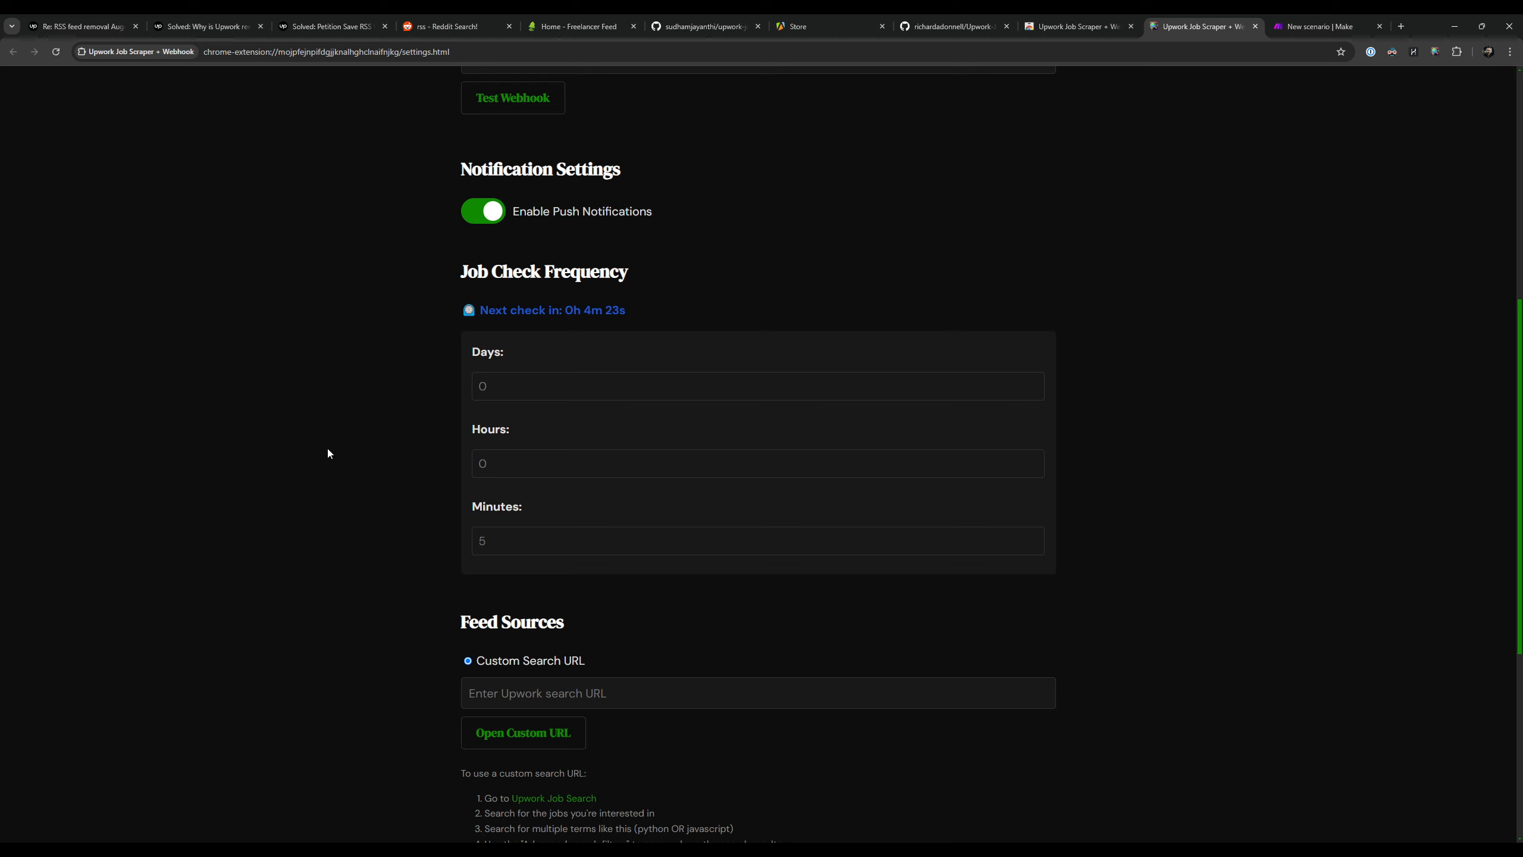
Step: Look over the days, hours and minutes fields of the job check frequency
mouse_move(482, 310)
mouse_down()
mouse_move(621, 317)
mouse_move(483, 309)
mouse_up()
click(531, 538)
click(540, 453)
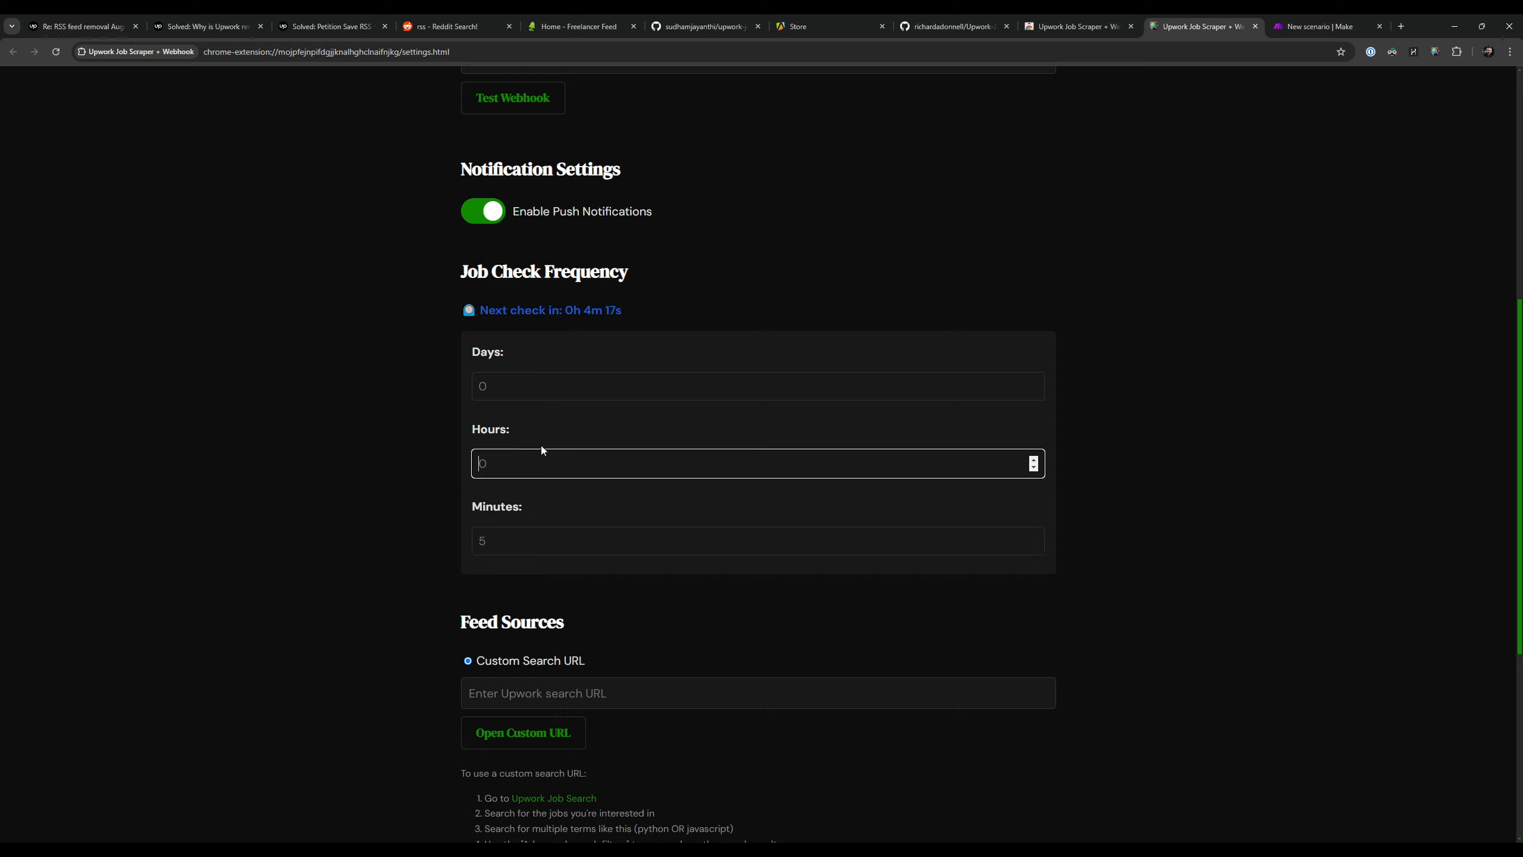
click(531, 395)
click(517, 551)
click(296, 513)
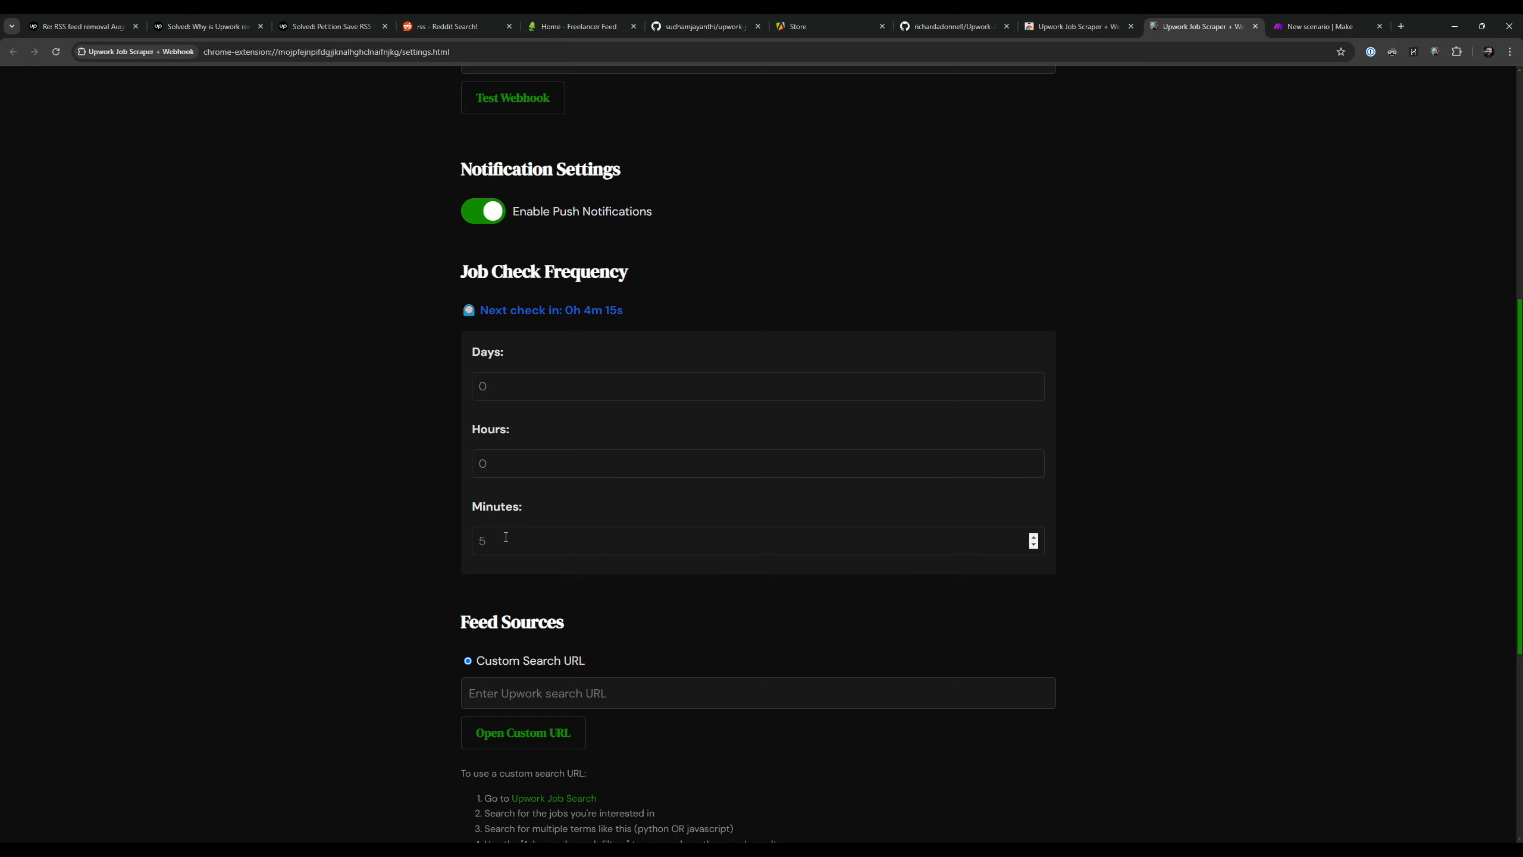
Step: Read the custom search URL instructions under Feed Sources and open the linked Upwork Job Search page
scroll(1220, 384, down, 5)
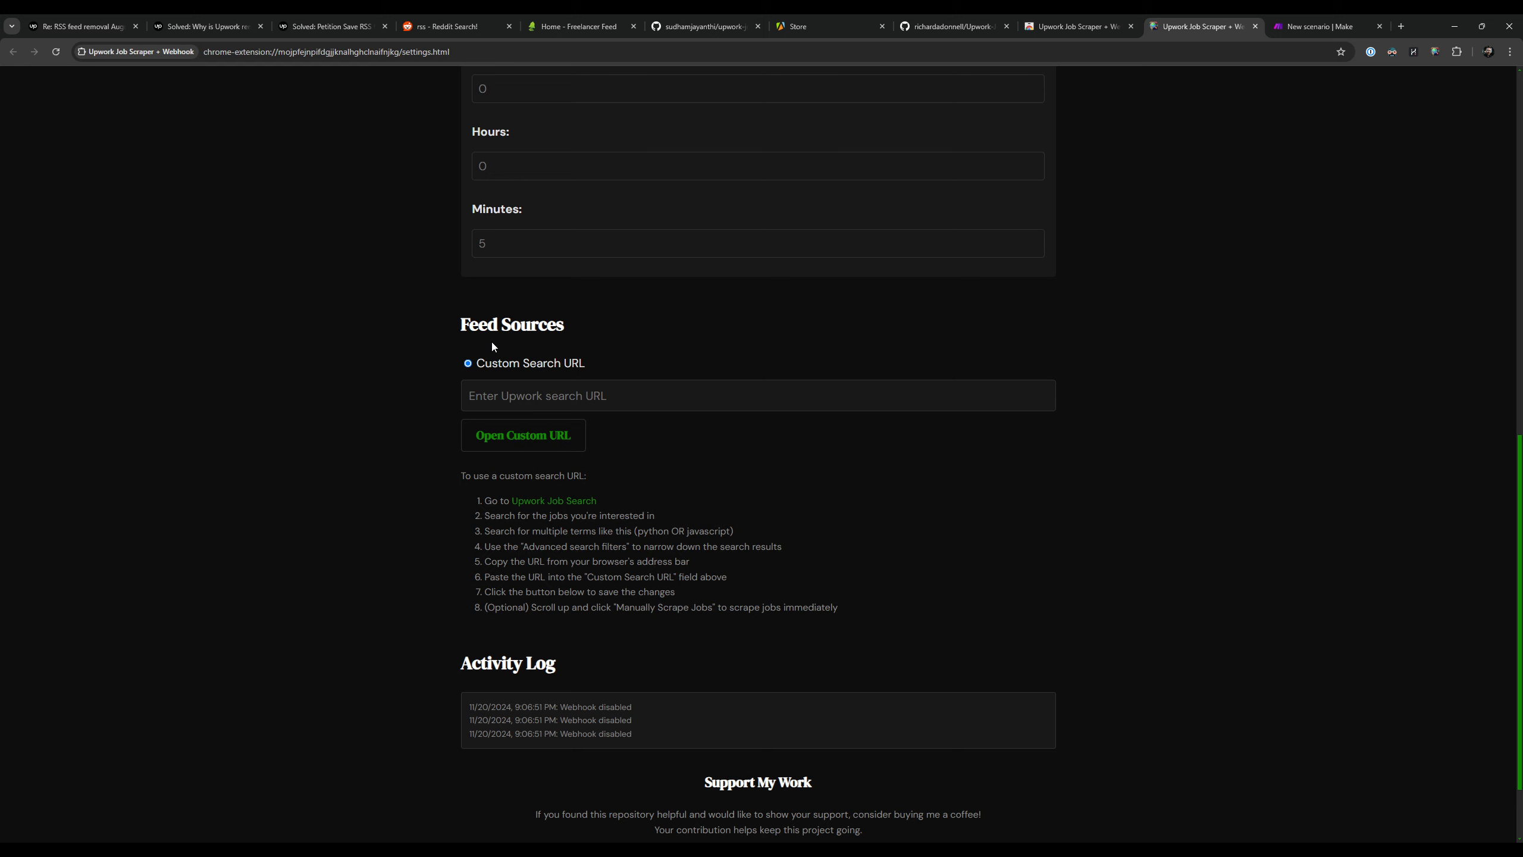
drag(483, 329, 690, 486)
click(807, 511)
click(556, 447)
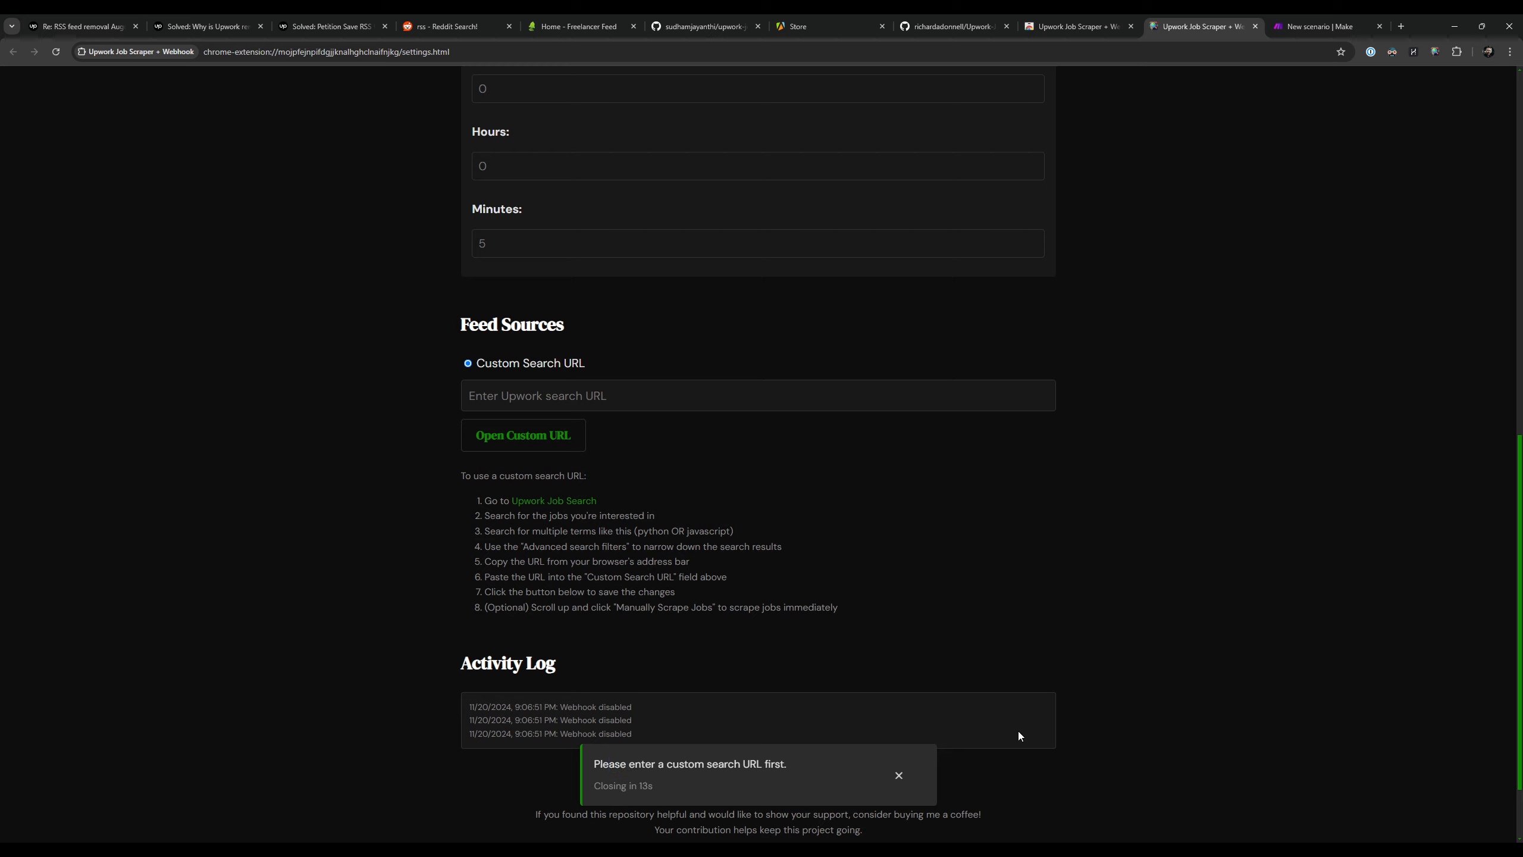
drag(501, 502, 613, 508)
click(540, 504)
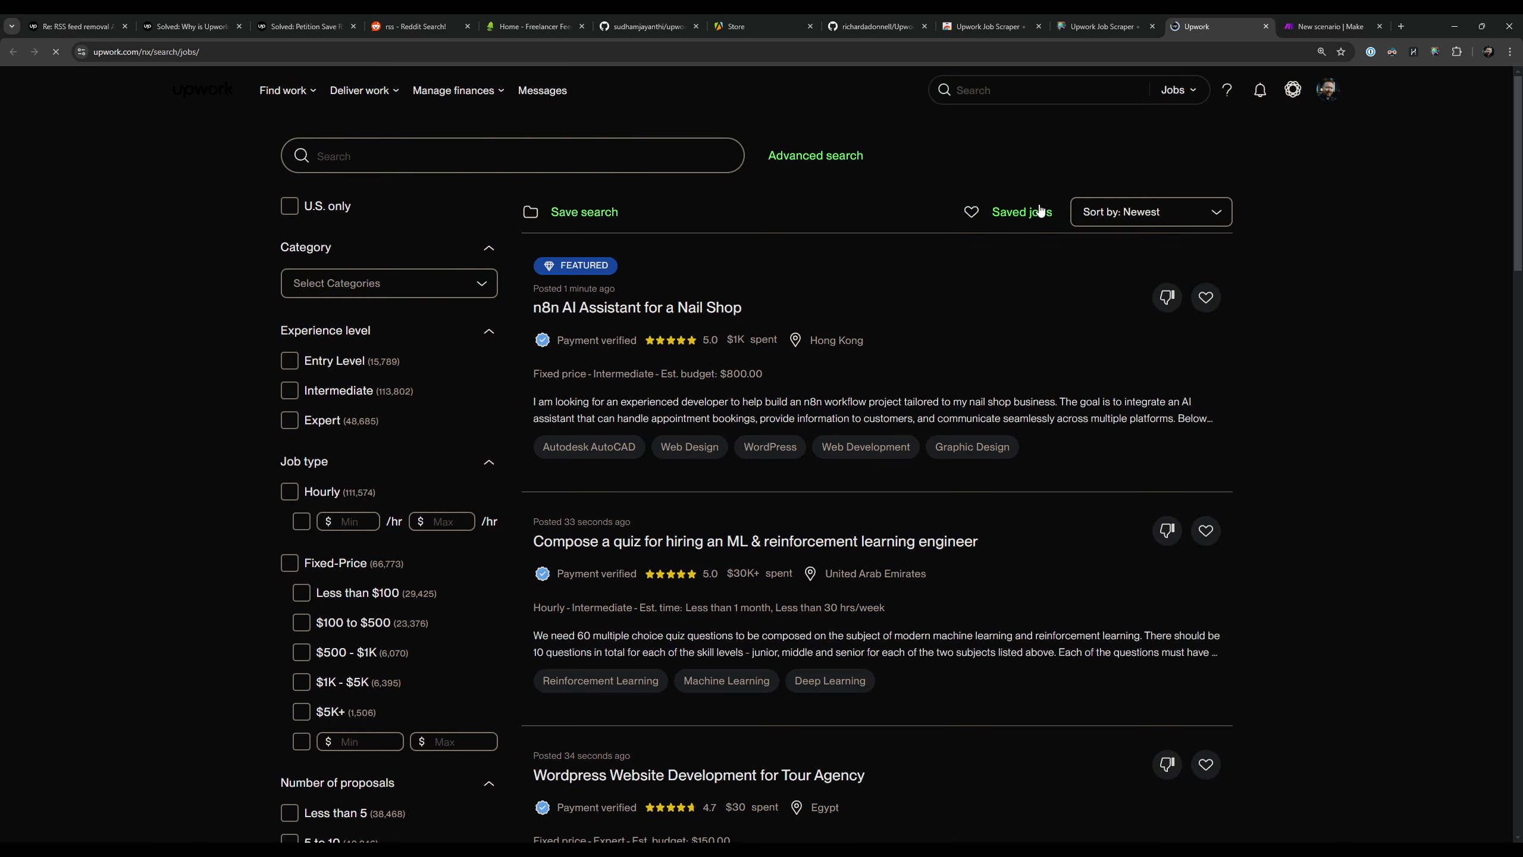
Step: Search the Upwork jobs for python
click(367, 152)
click(809, 162)
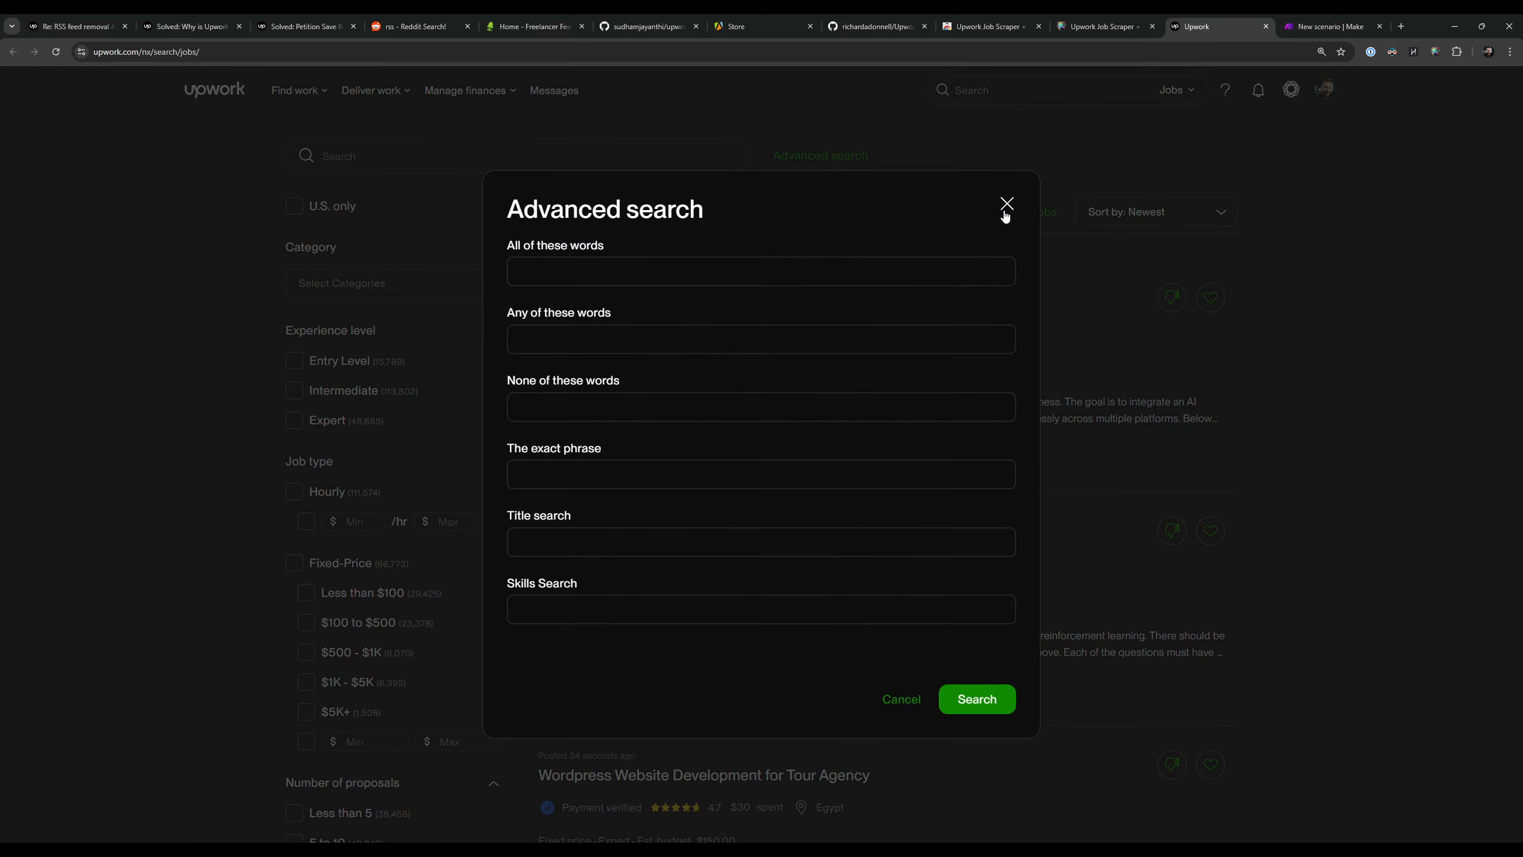
click(1001, 205)
click(542, 160)
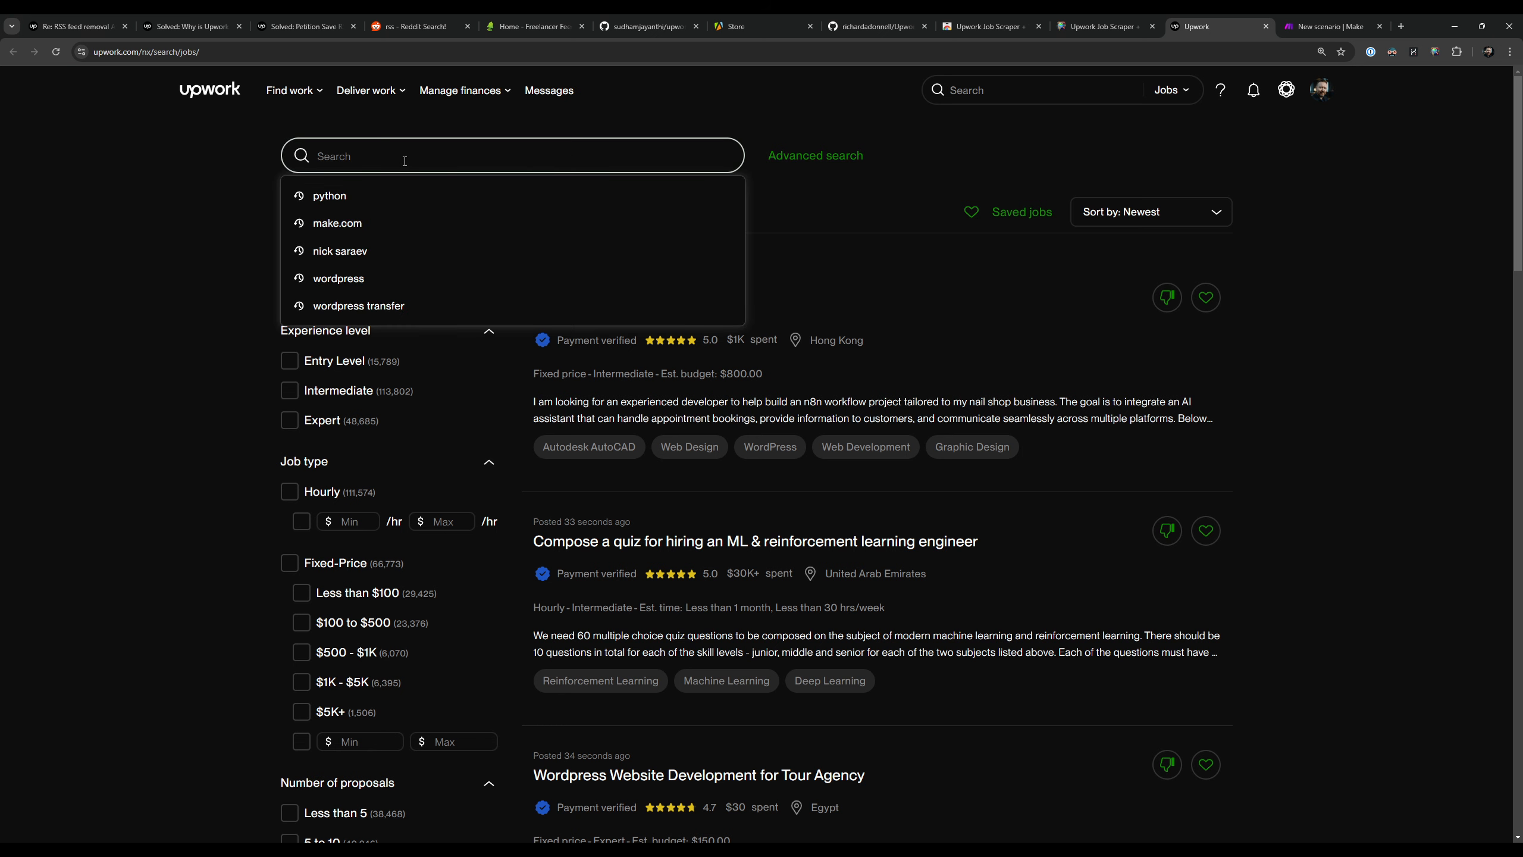
click(332, 197)
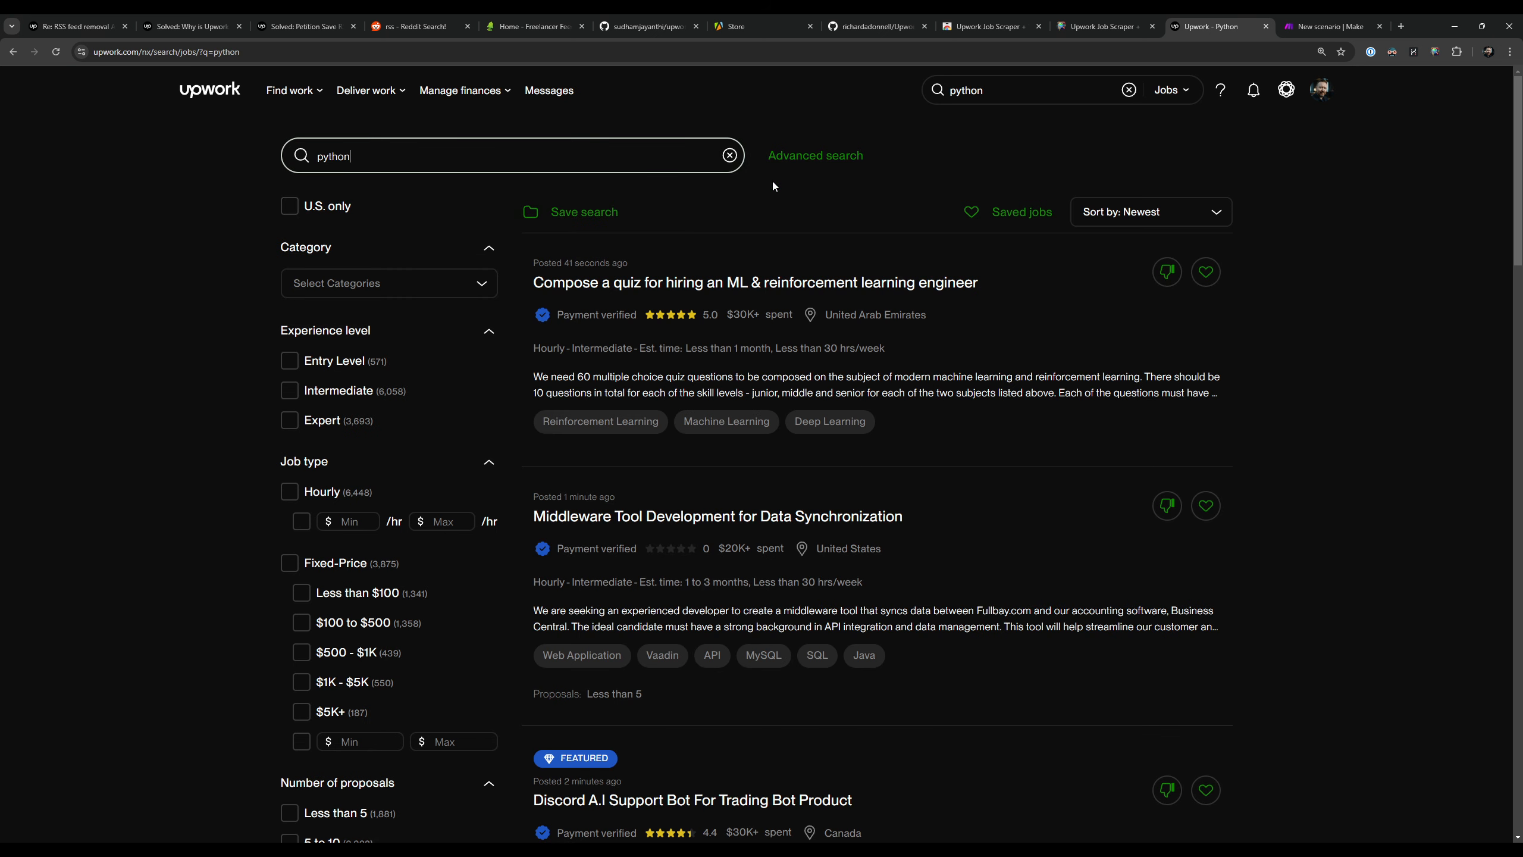
Step: In the advanced job search, enter python "make.com" "api integration" as words of which any may match
click(816, 155)
text(pyt)
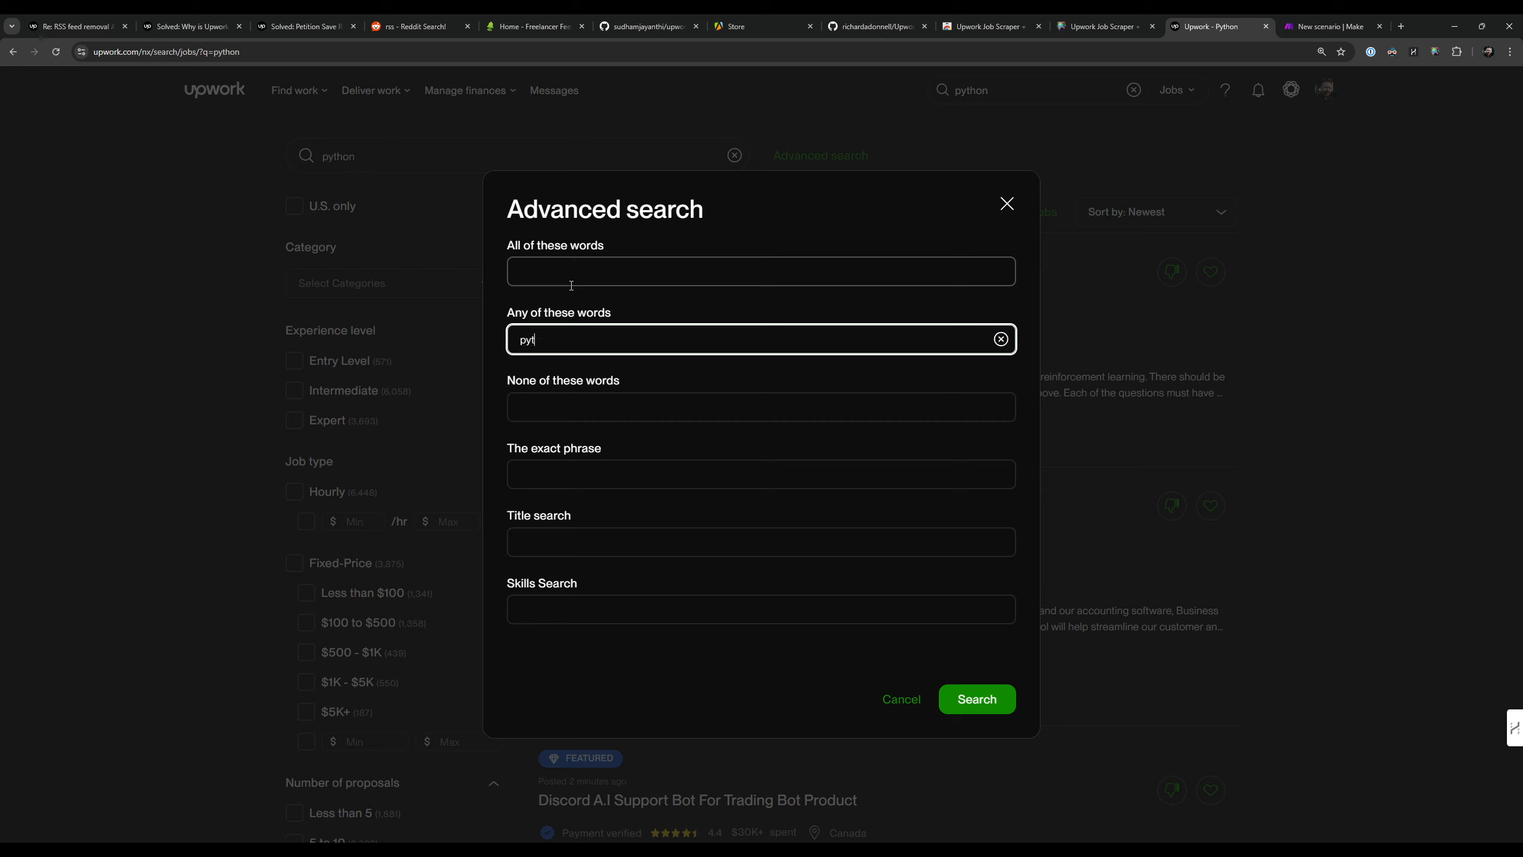
text(hon "make.com" "api integration")
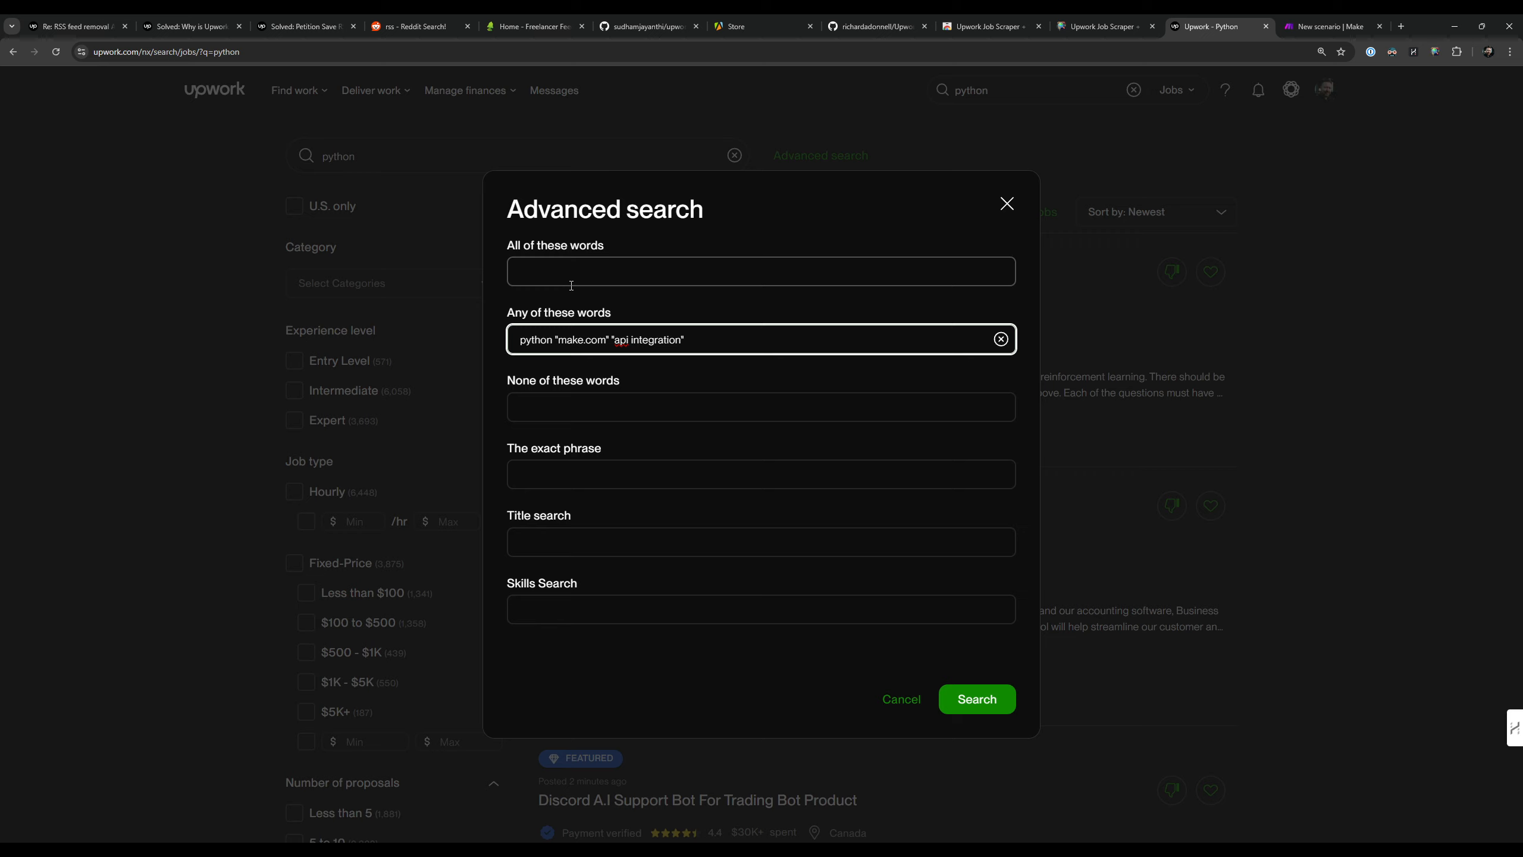
Step: Exclude the word wordpress and run the advanced search
click(625, 413)
text(wordpress)
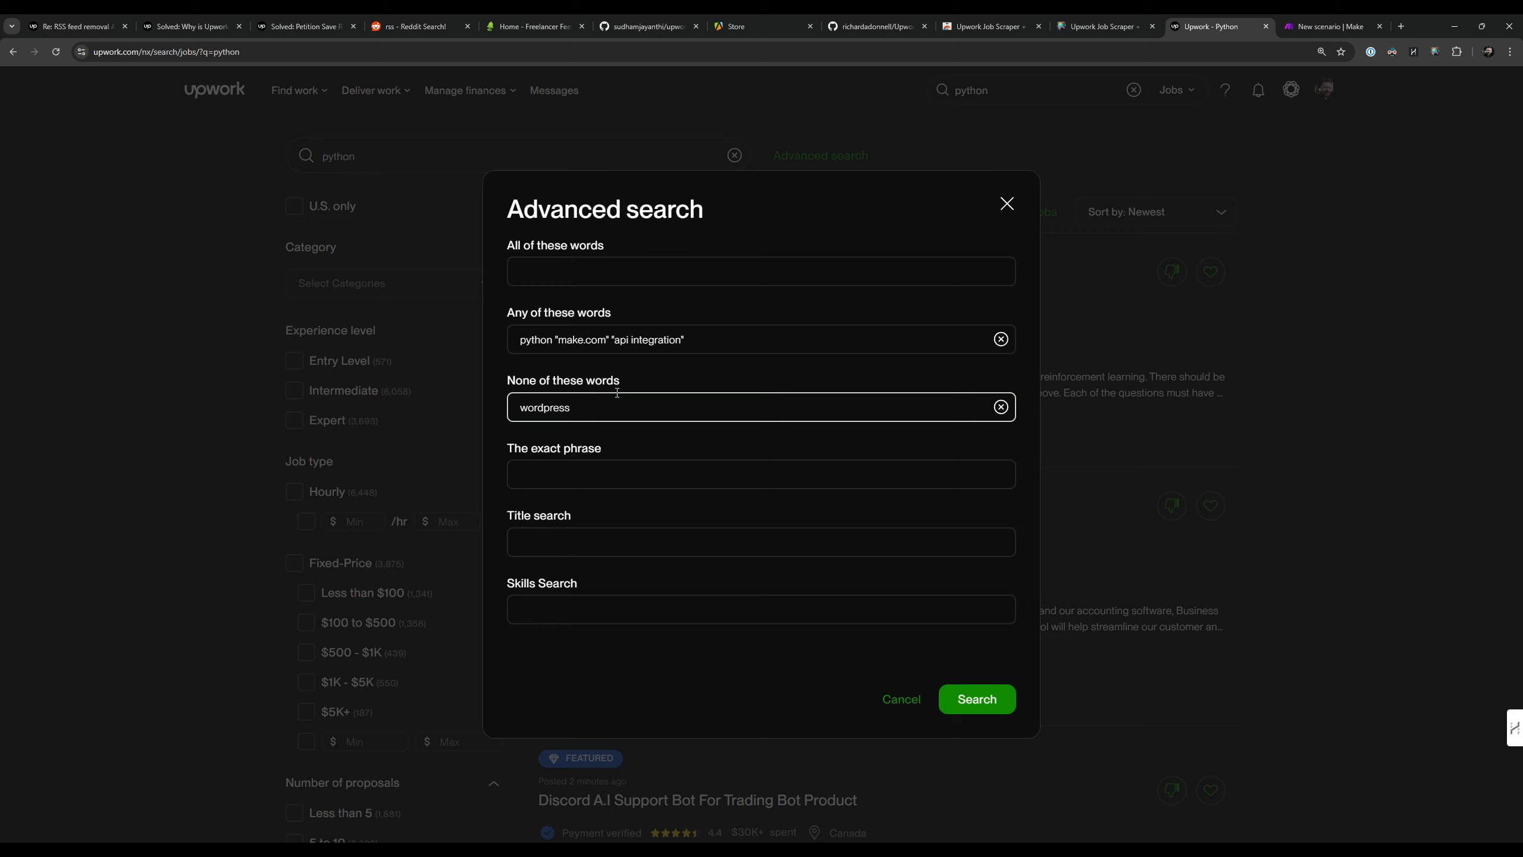
drag(542, 339, 763, 342)
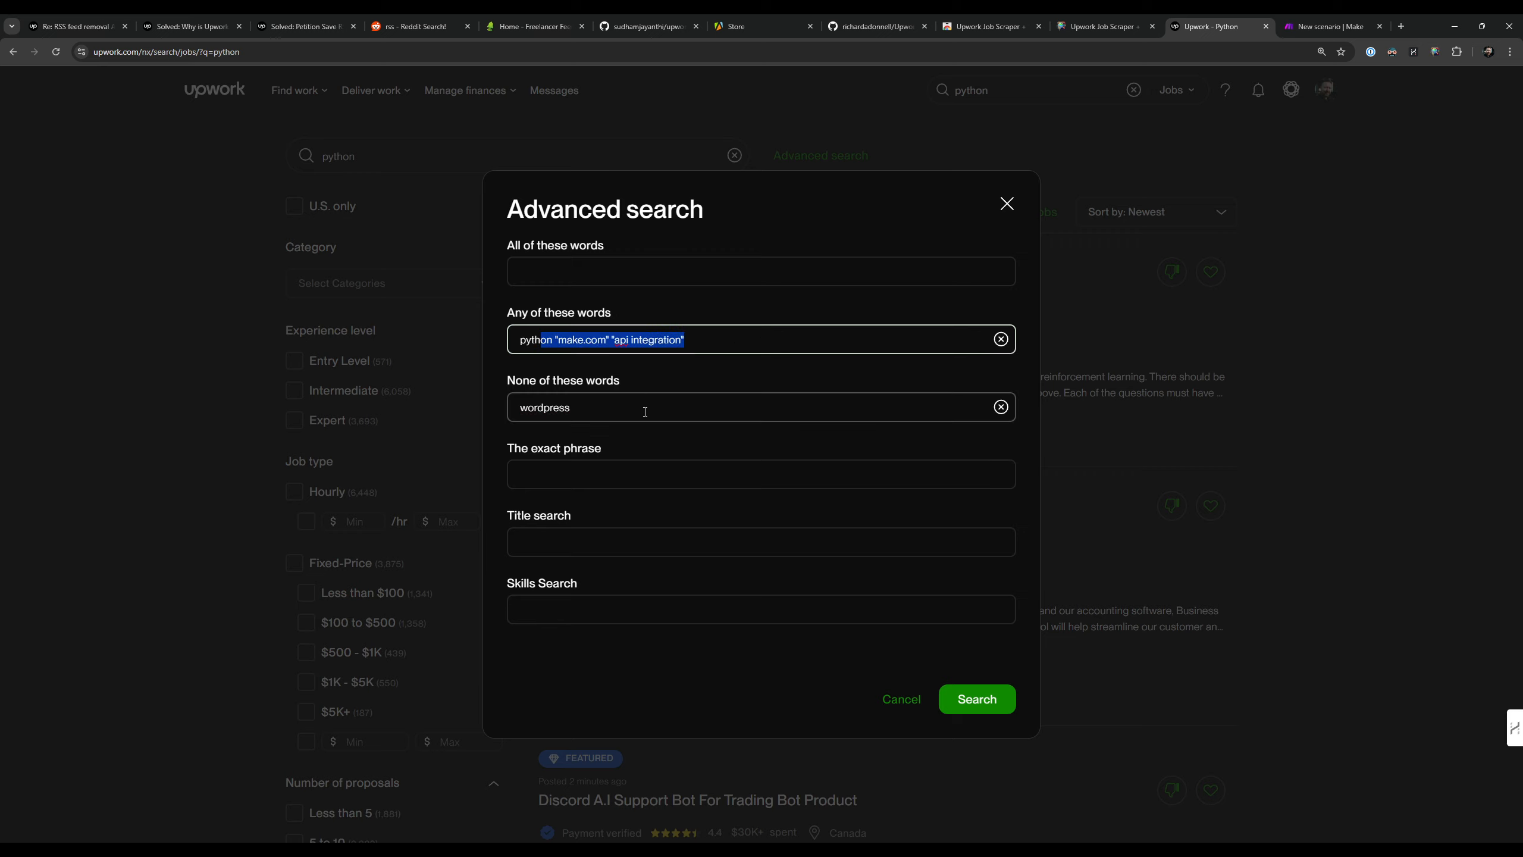
drag(645, 408, 481, 393)
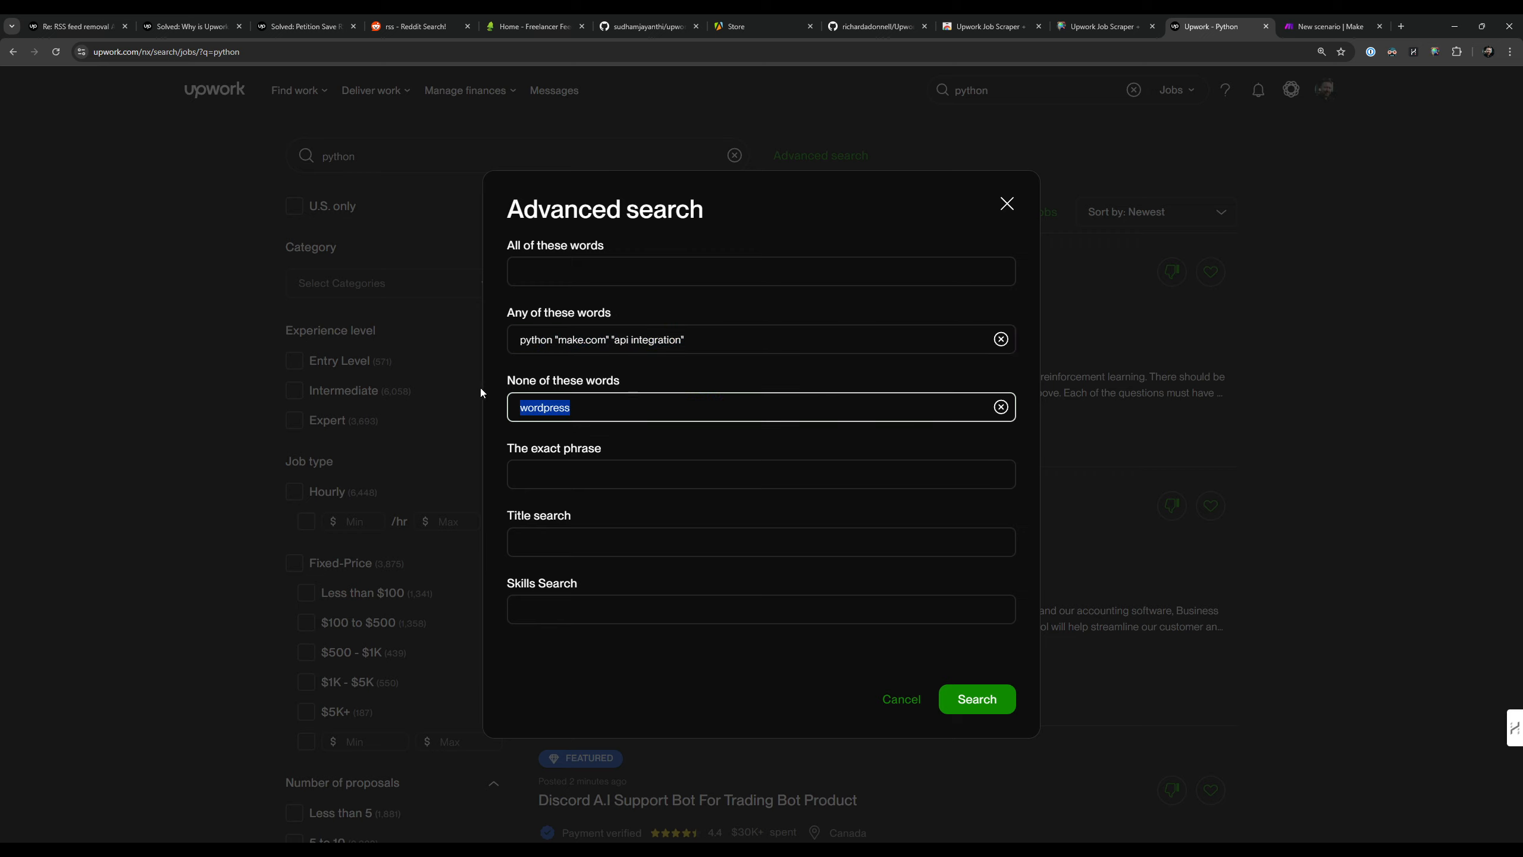
click(984, 701)
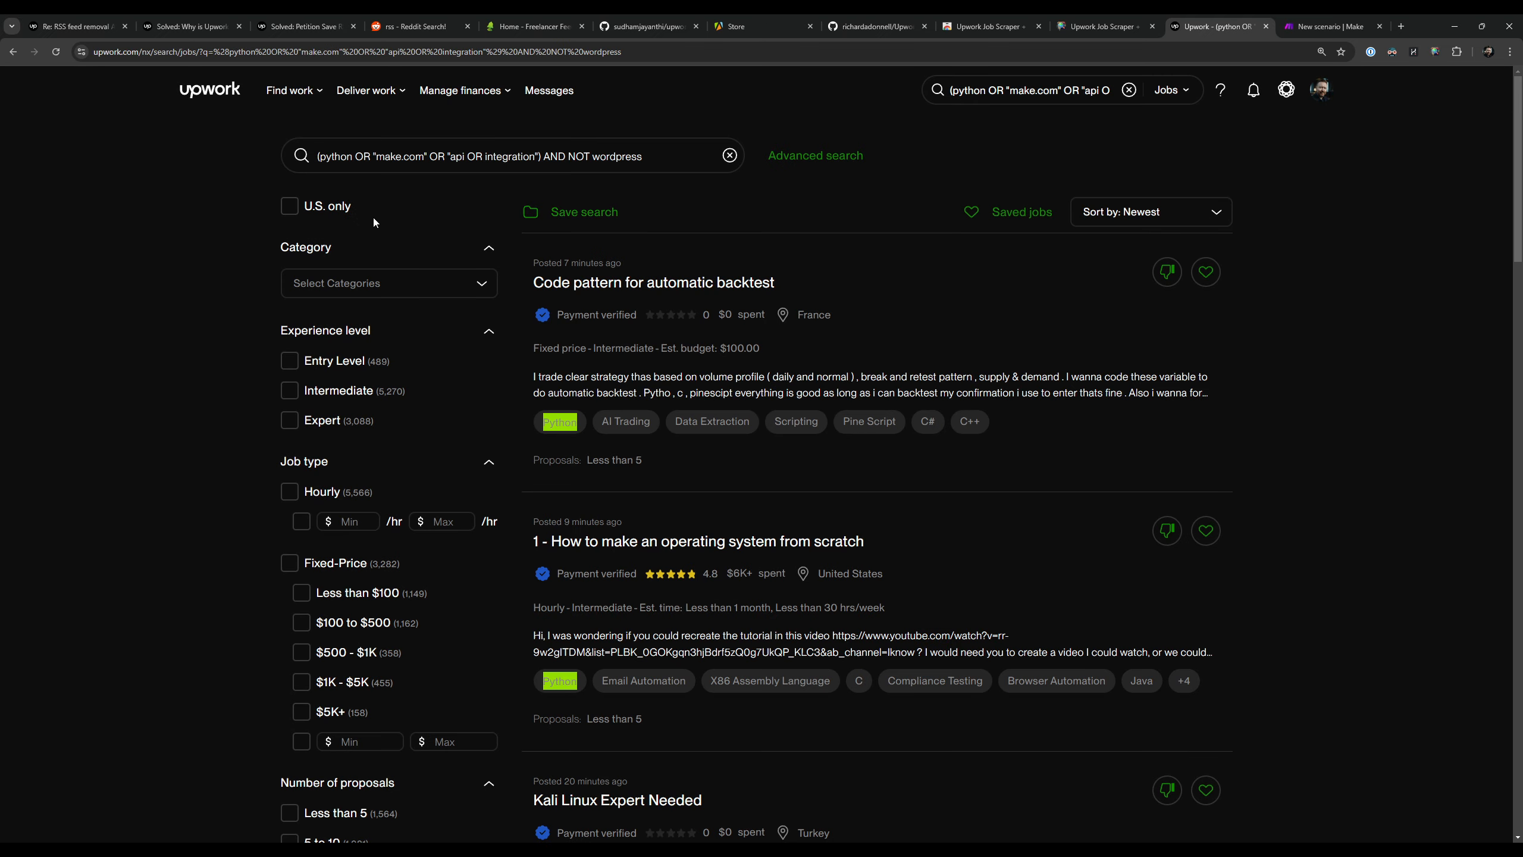
Step: Restrict the results to U.S. only jobs and set the minimum hourly rate to $21
click(290, 205)
text(21)
key(Return)
Step: Set the minimum fixed-price budget to $201
scroll(125, 543, down, 3)
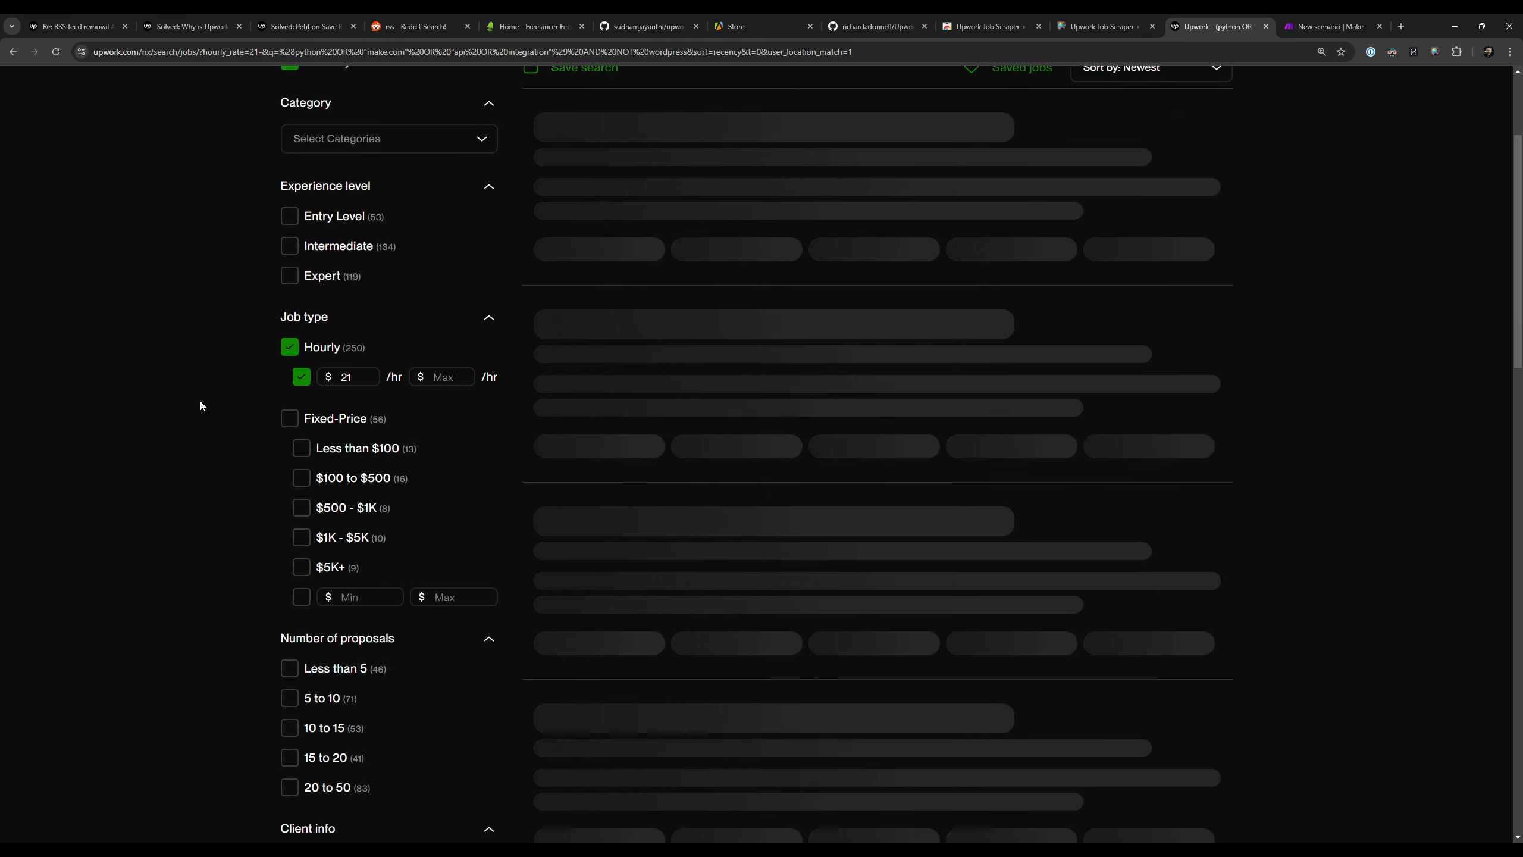
click(362, 596)
text(20)
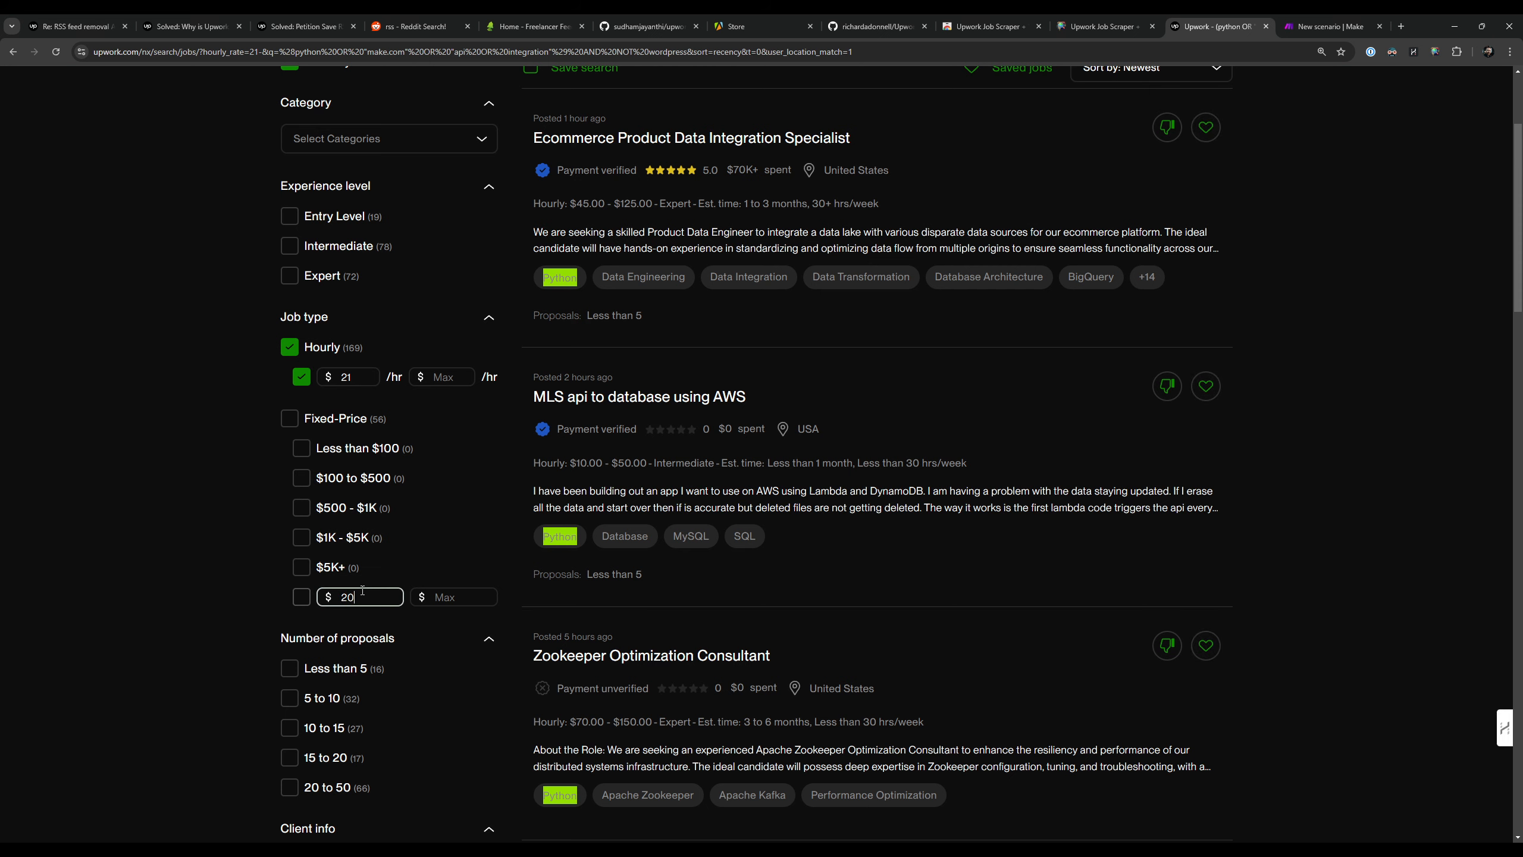
text(1)
key(Return)
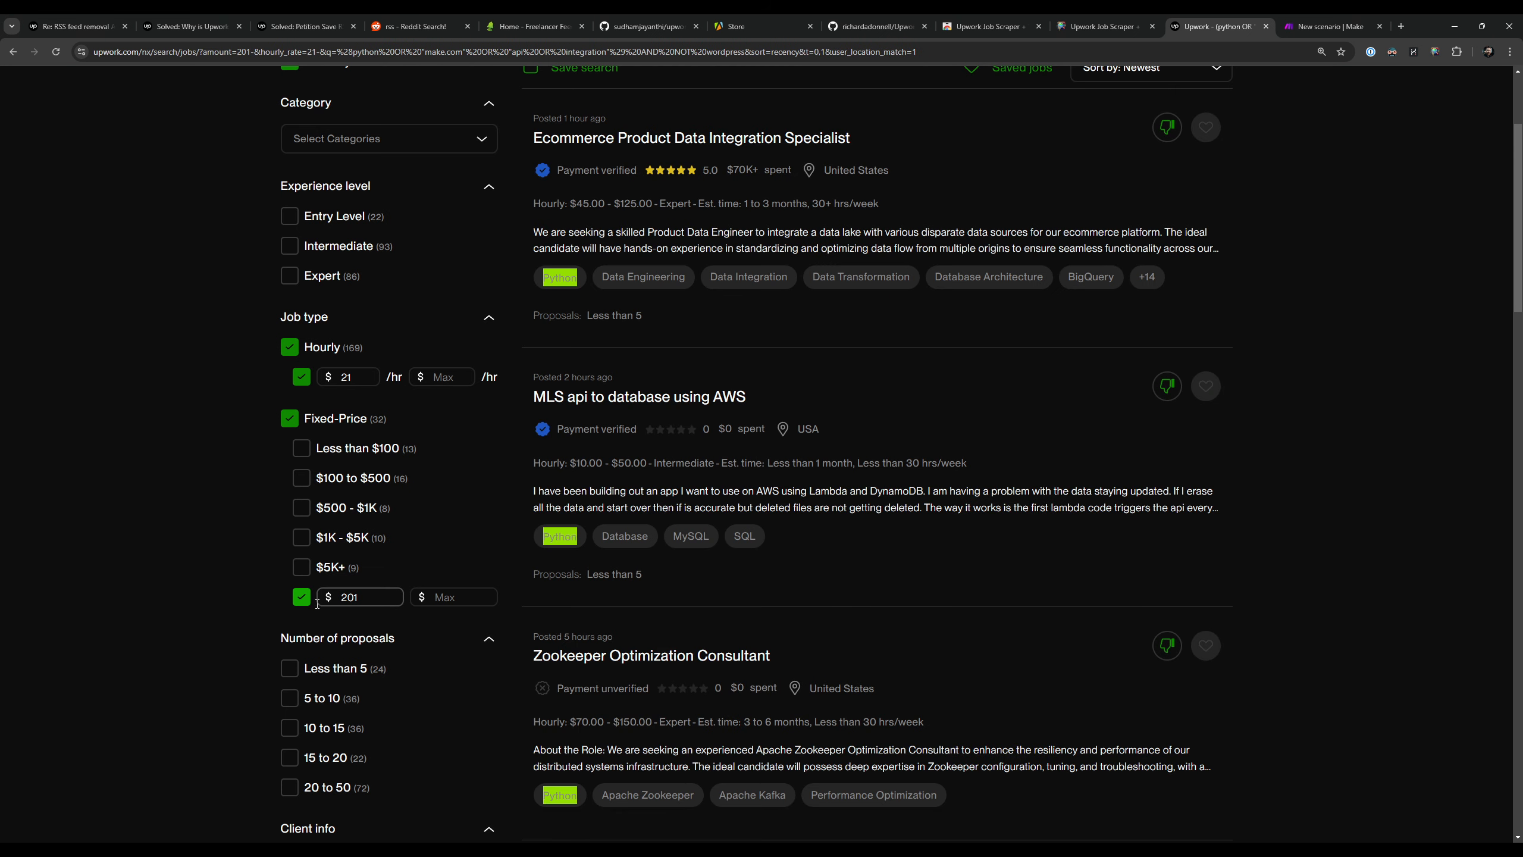
scroll(210, 403, down, 5)
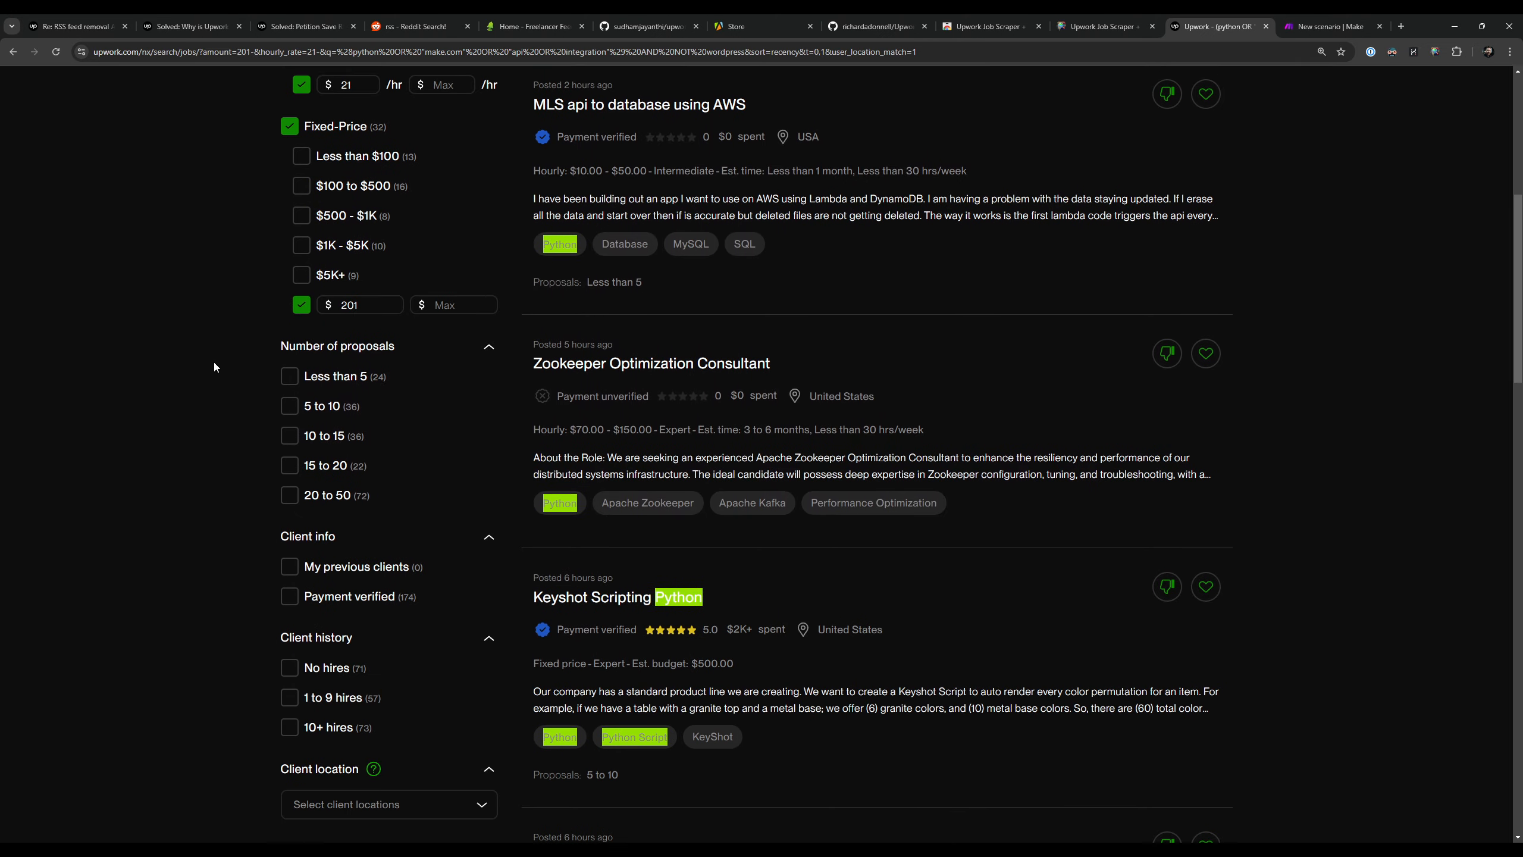
scroll(216, 367, up, 3)
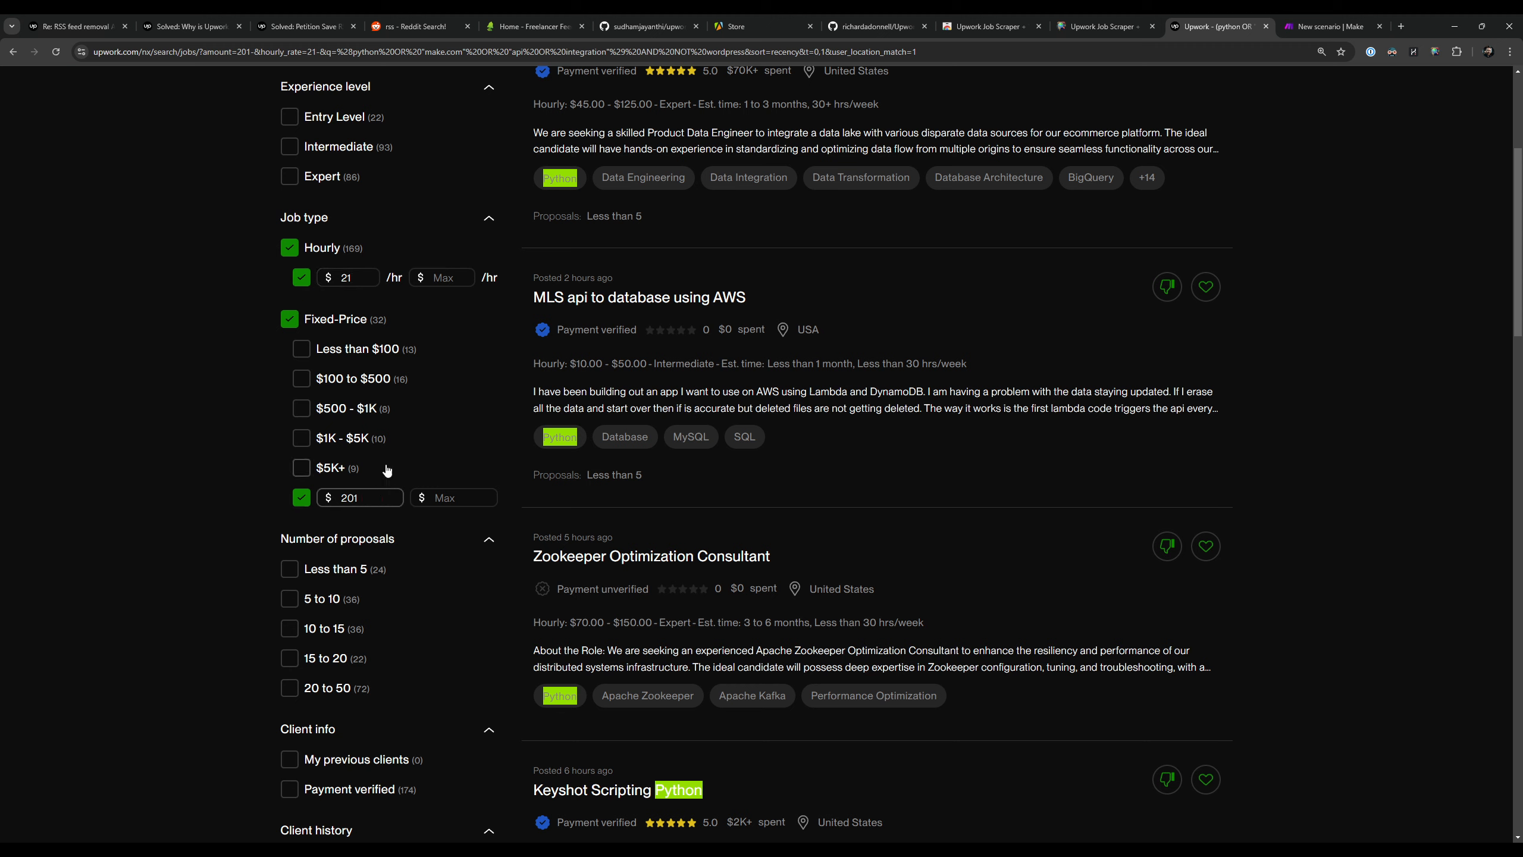
scroll(175, 519, down, 5)
click(327, 297)
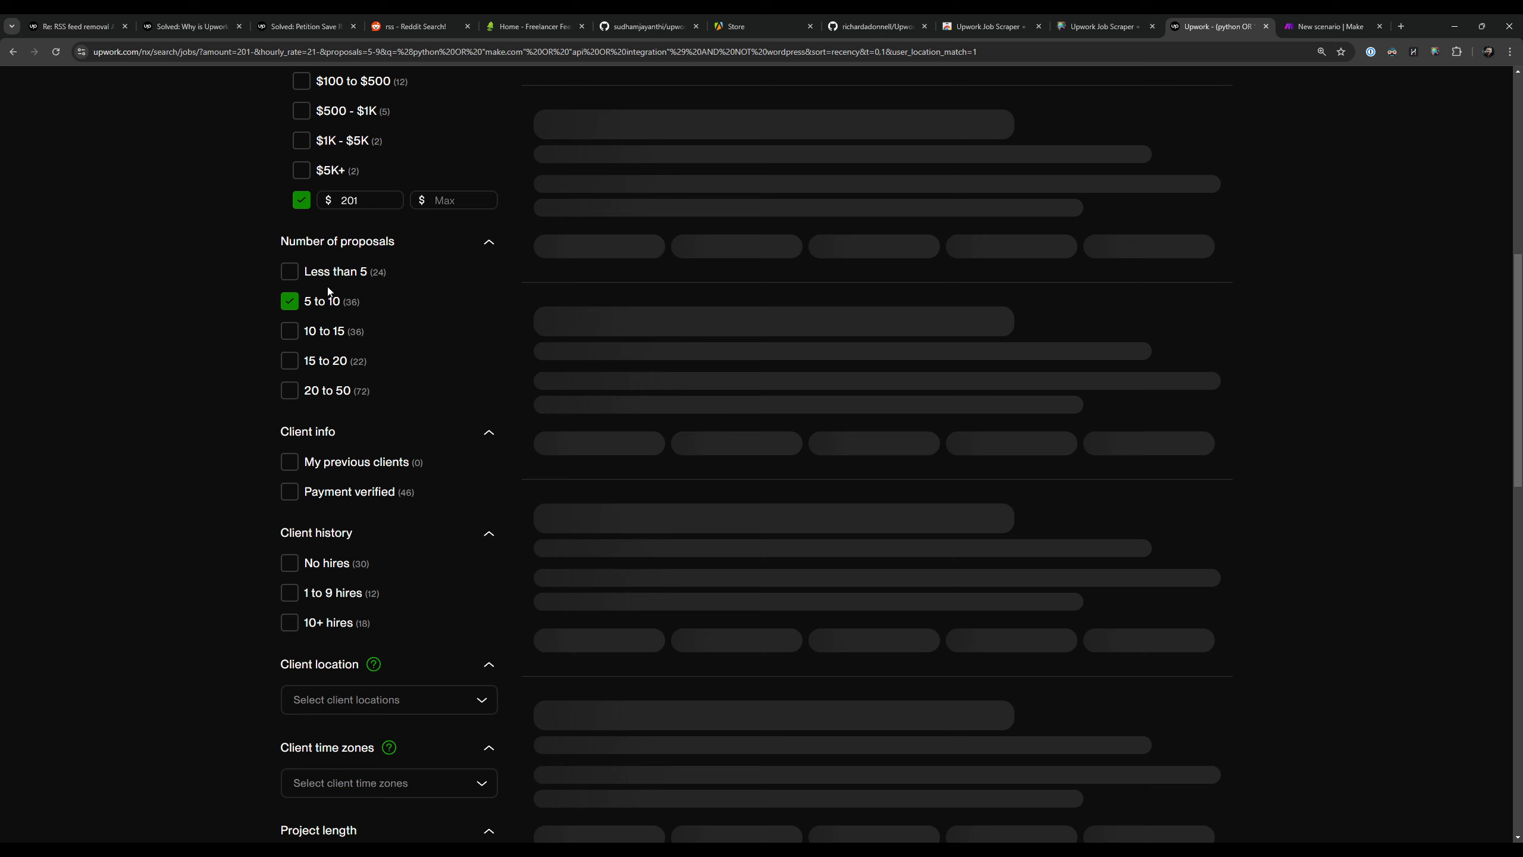
click(327, 297)
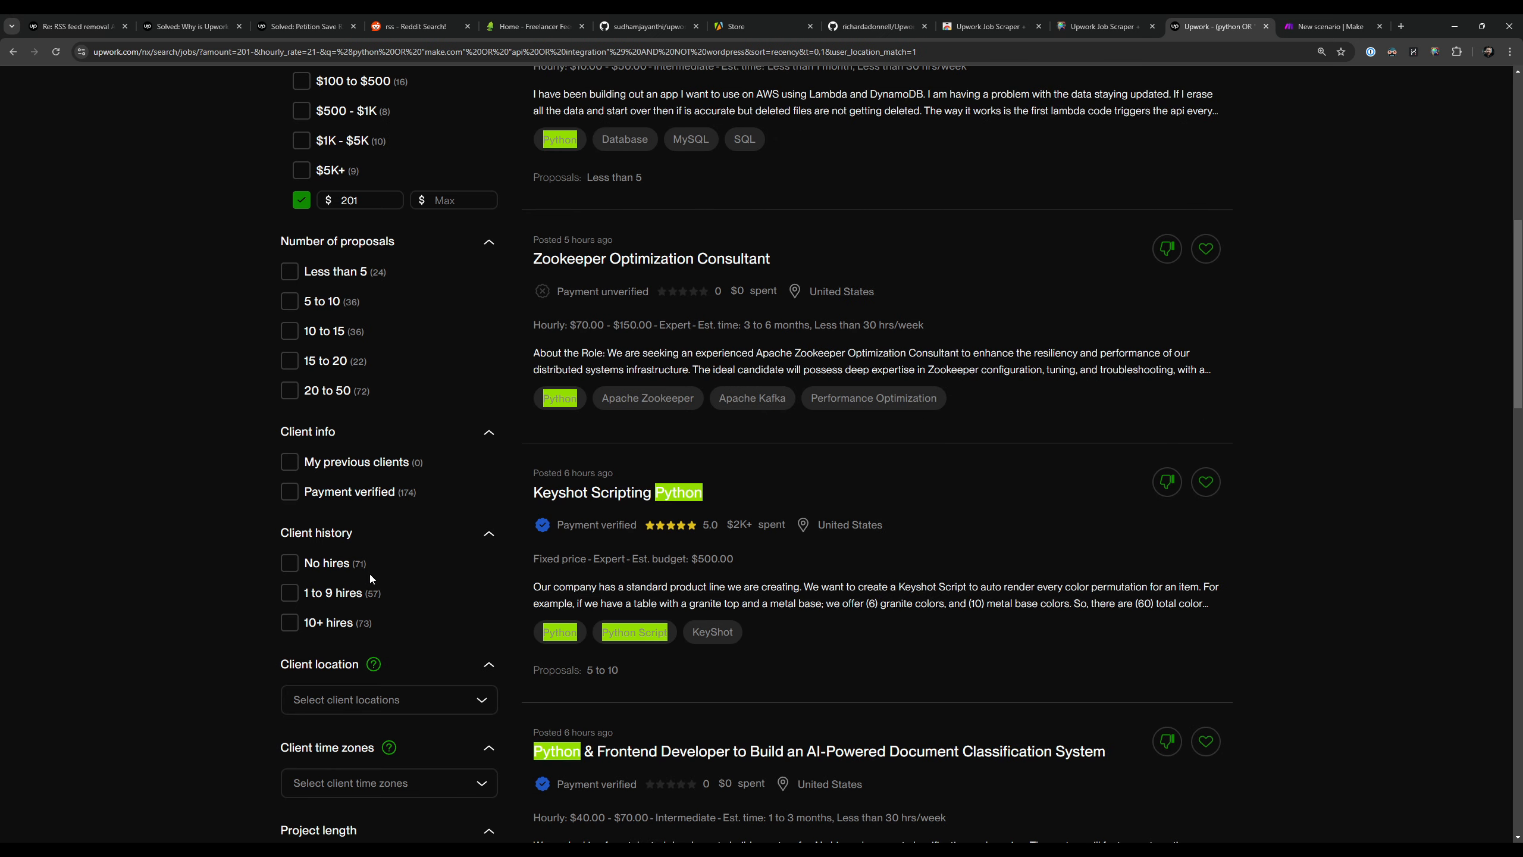
Step: Limit the results to clients with verified payment and look through the remaining filters
scroll(134, 537, down, 2)
click(344, 396)
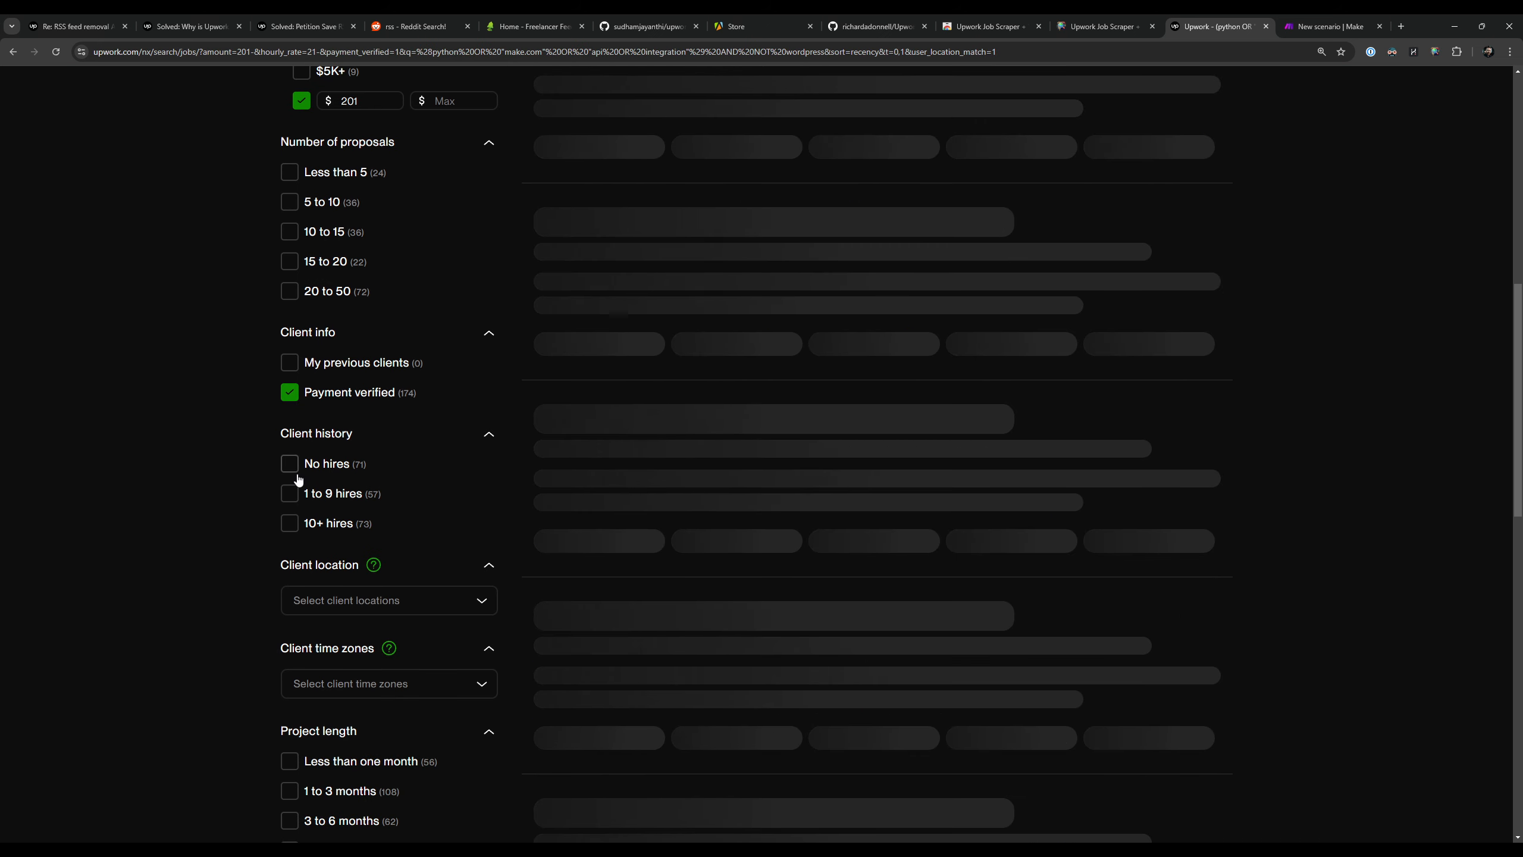
scroll(166, 410, down, 2)
scroll(167, 405, down, 3)
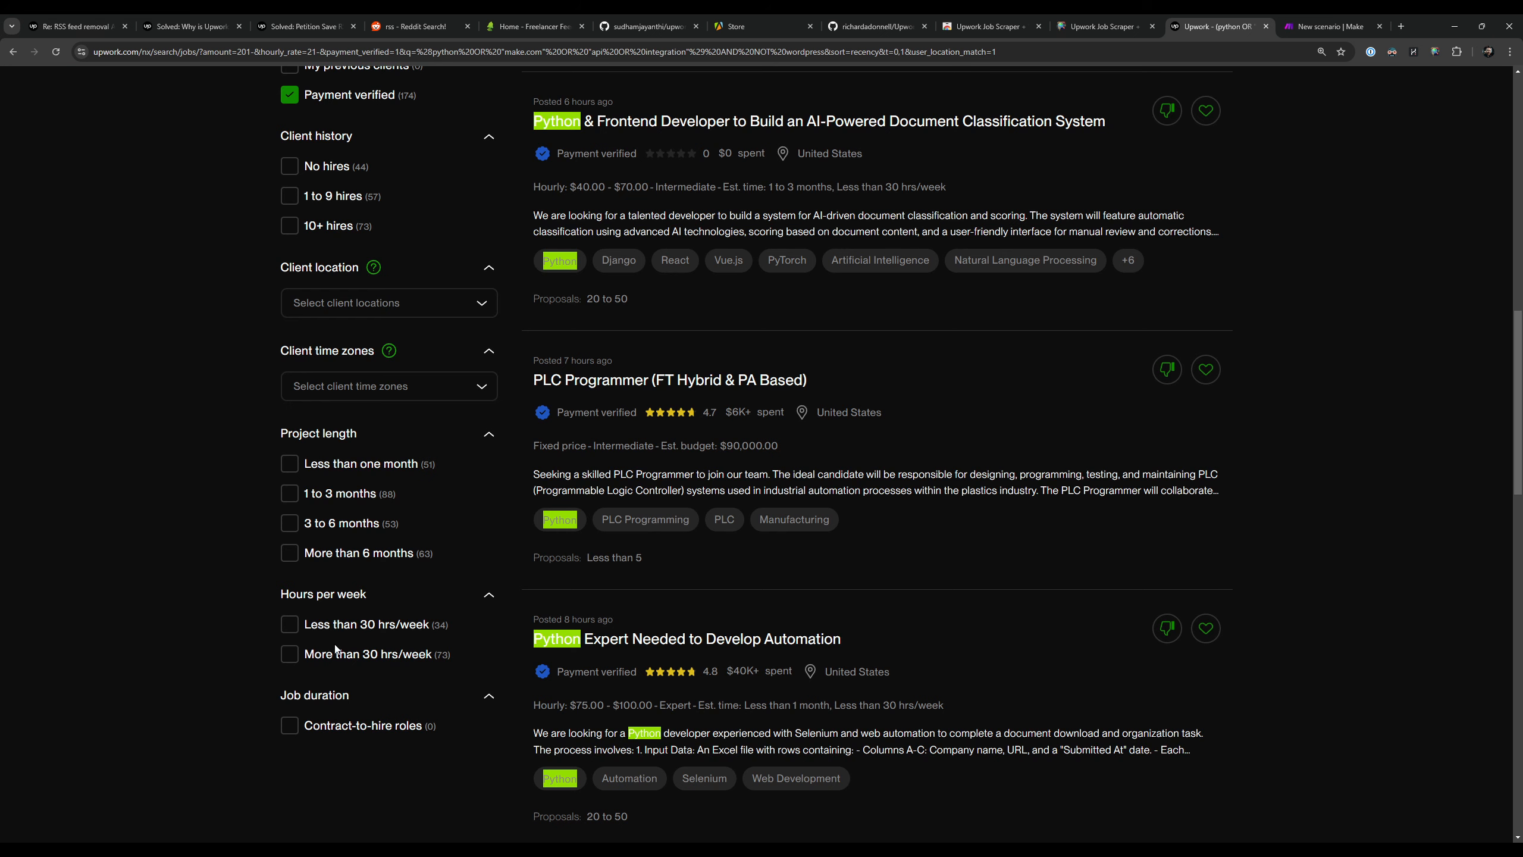
Step: Review the applied filters, the available sort orders and the filtered job listings
scroll(191, 424, up, 10)
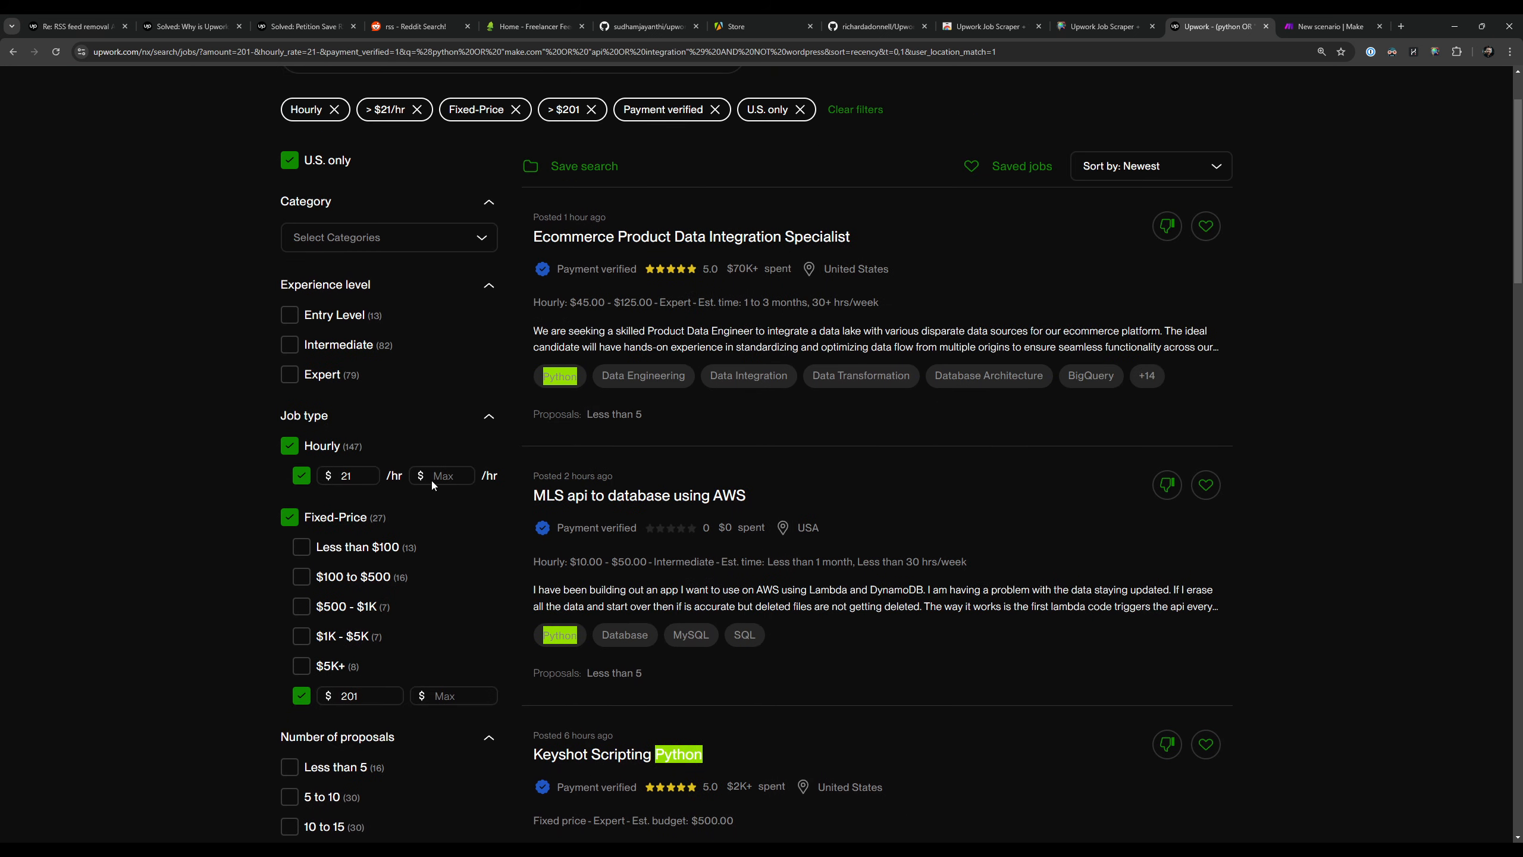
scroll(1003, 242, up, 2)
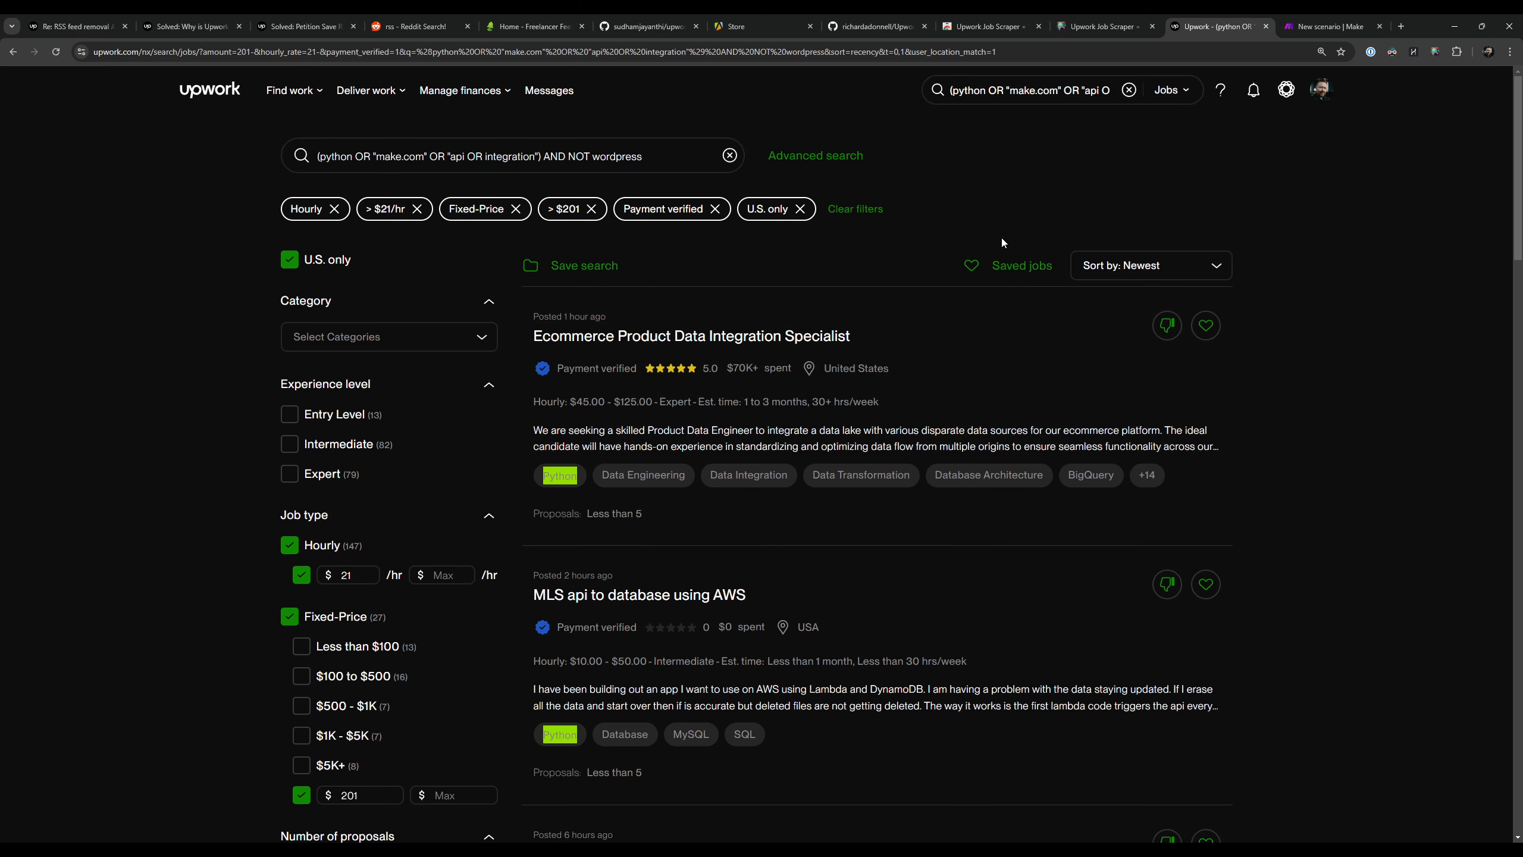
click(1175, 267)
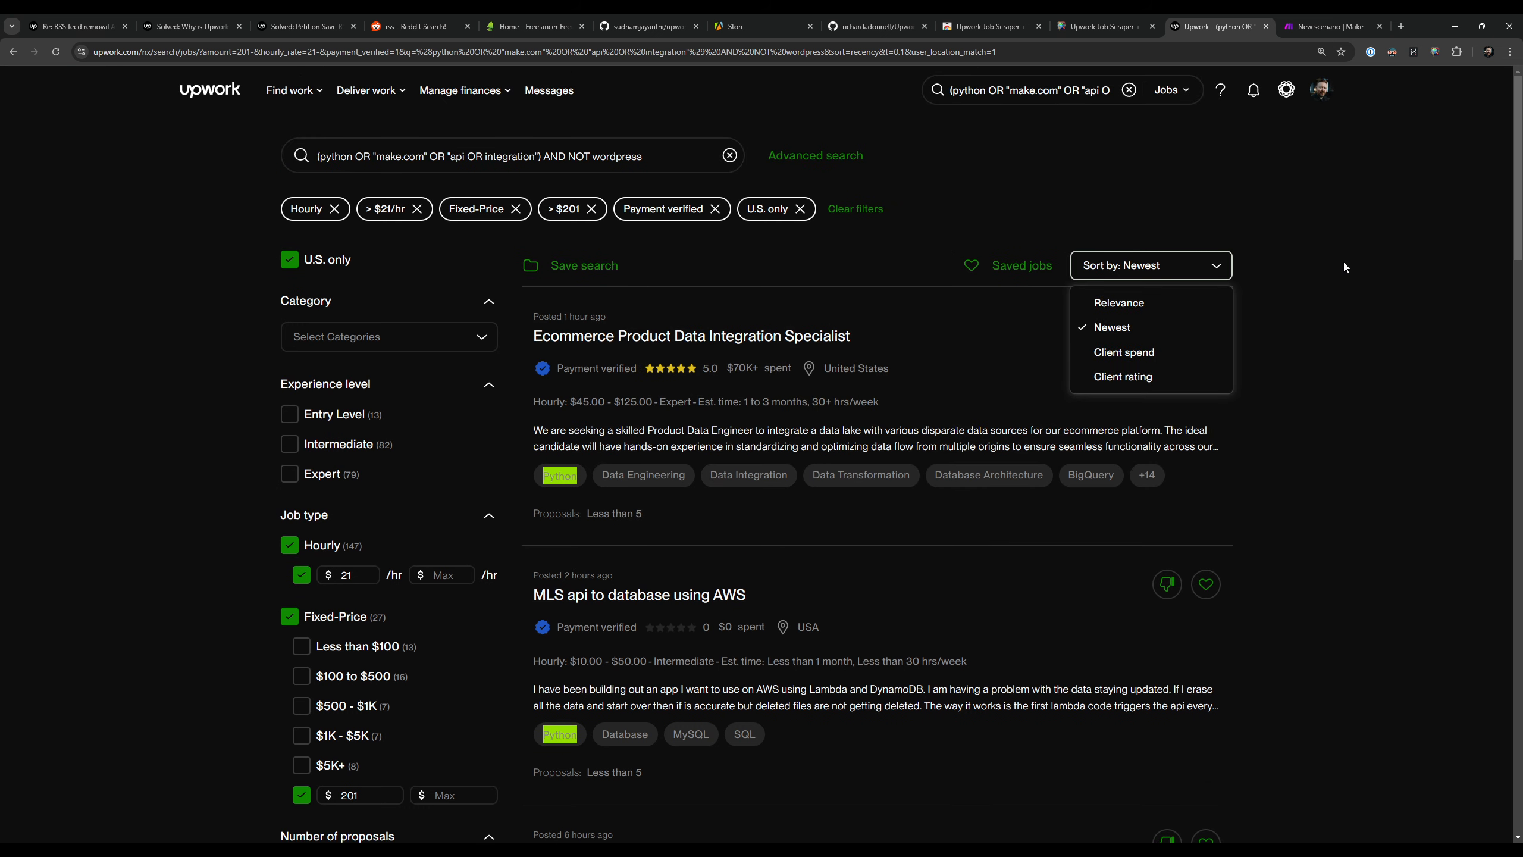
click(1183, 274)
scroll(1332, 334, down, 20)
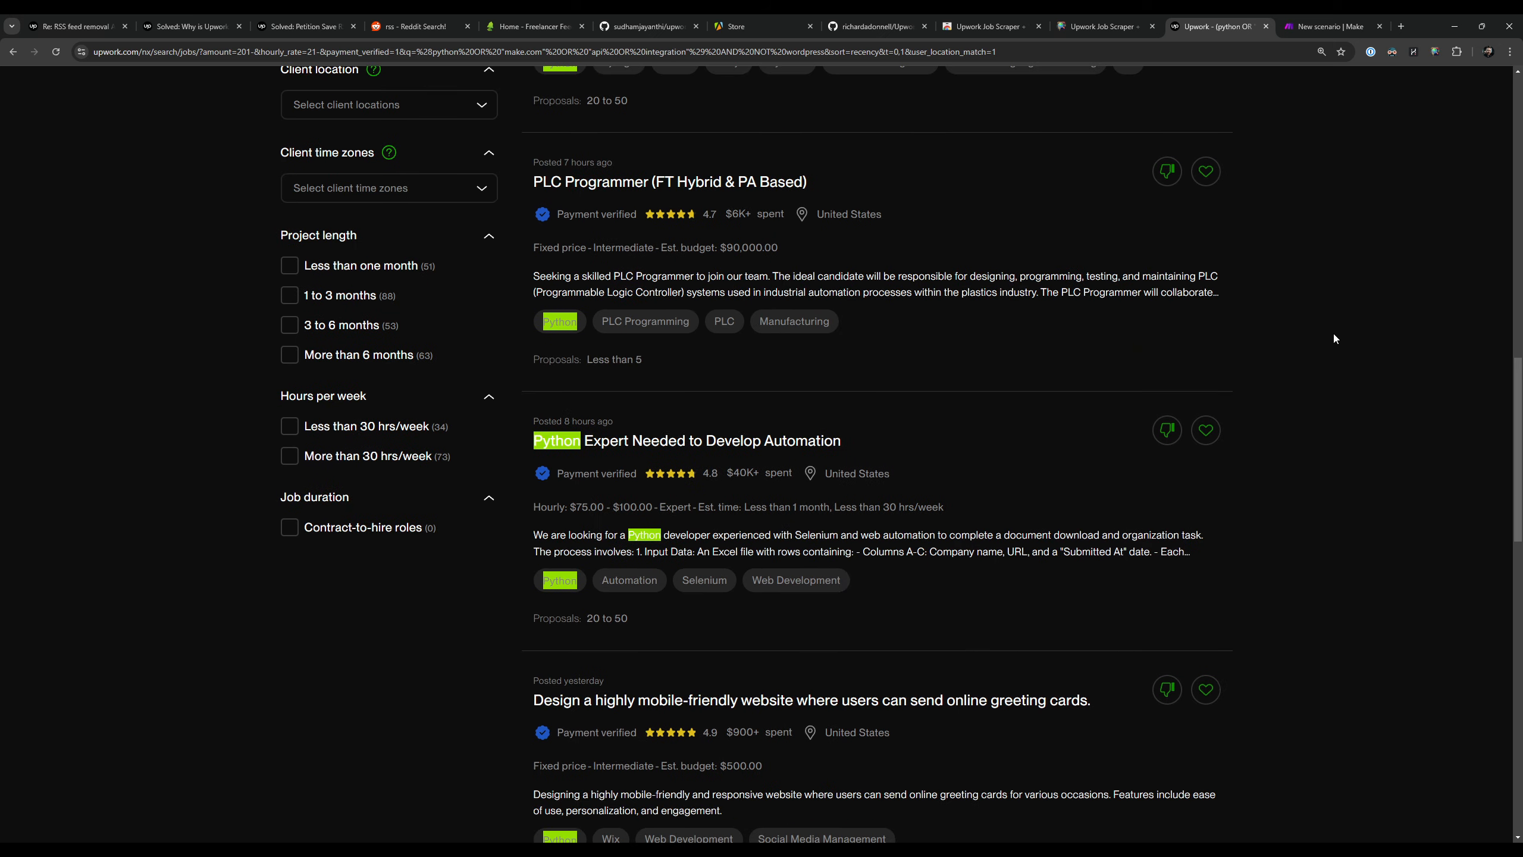
Step: Set the Upwork search results to show 50 jobs per page
scroll(1334, 338, down, 1)
click(674, 502)
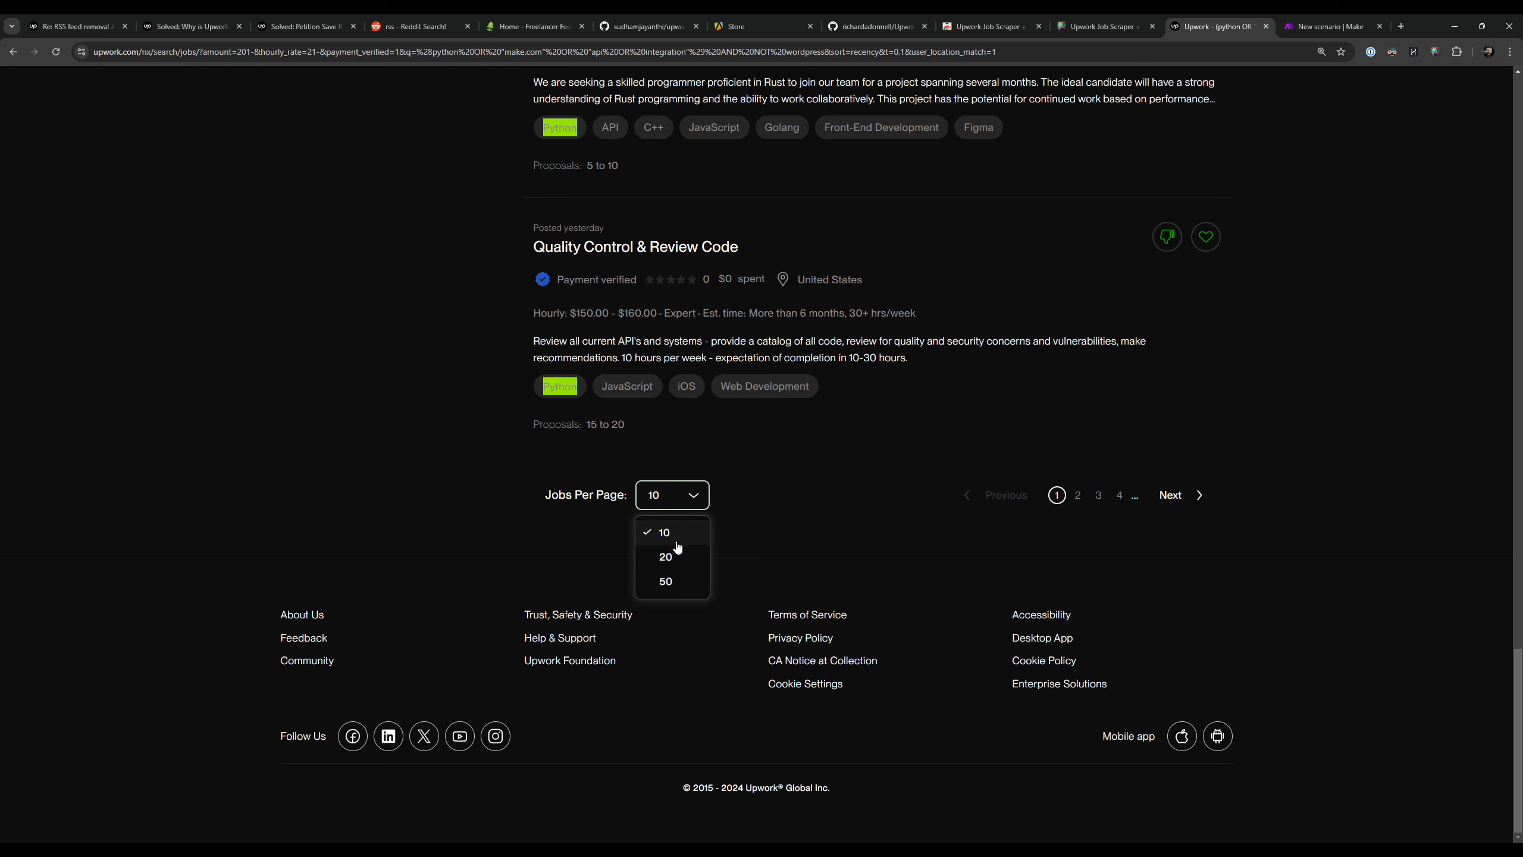
click(687, 583)
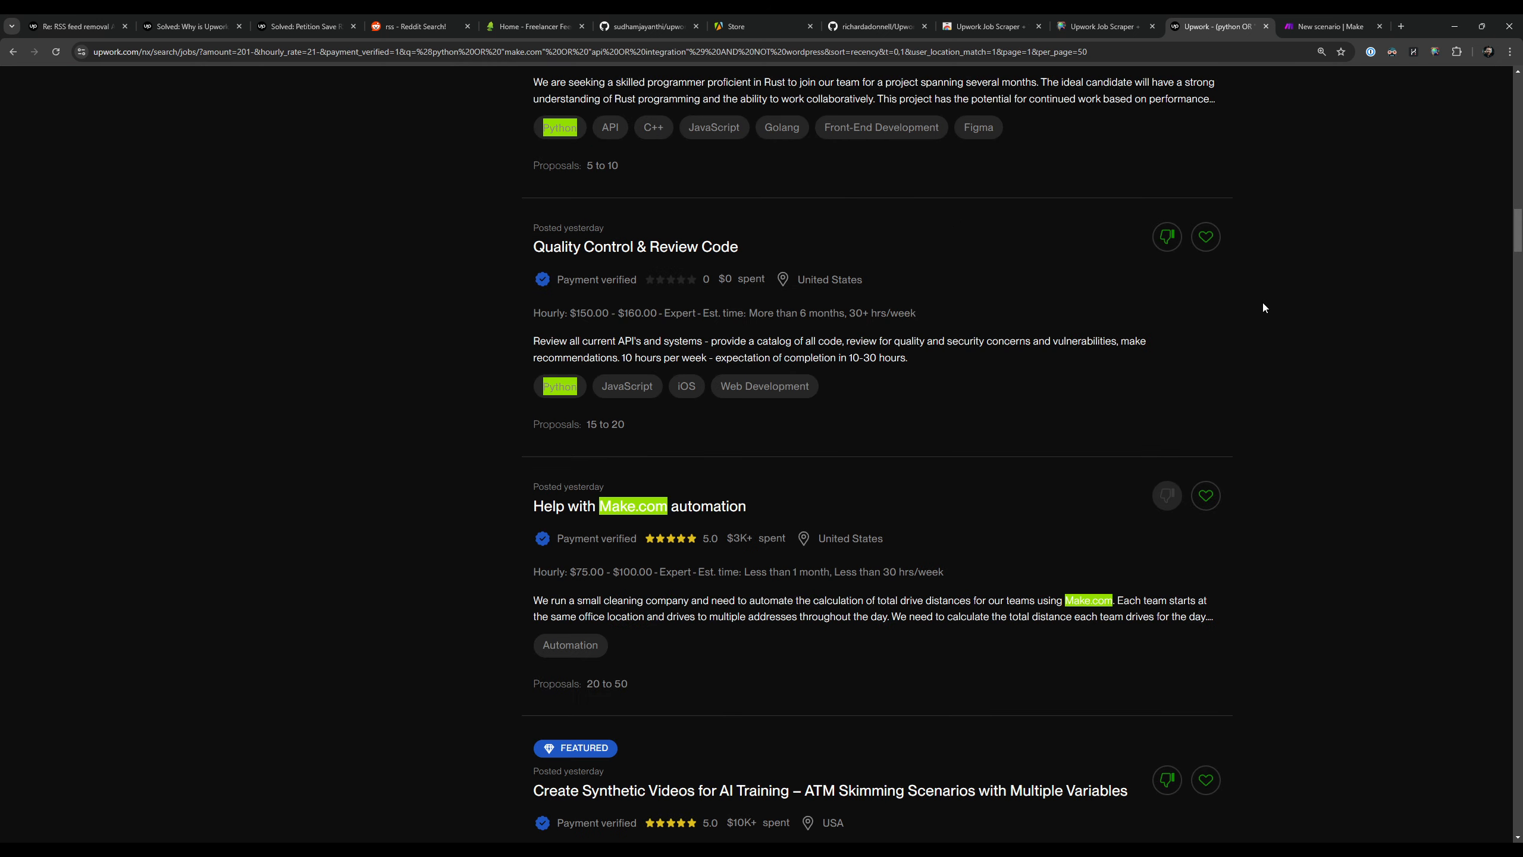
scroll(1262, 306, up, 10)
scroll(1260, 390, up, 6)
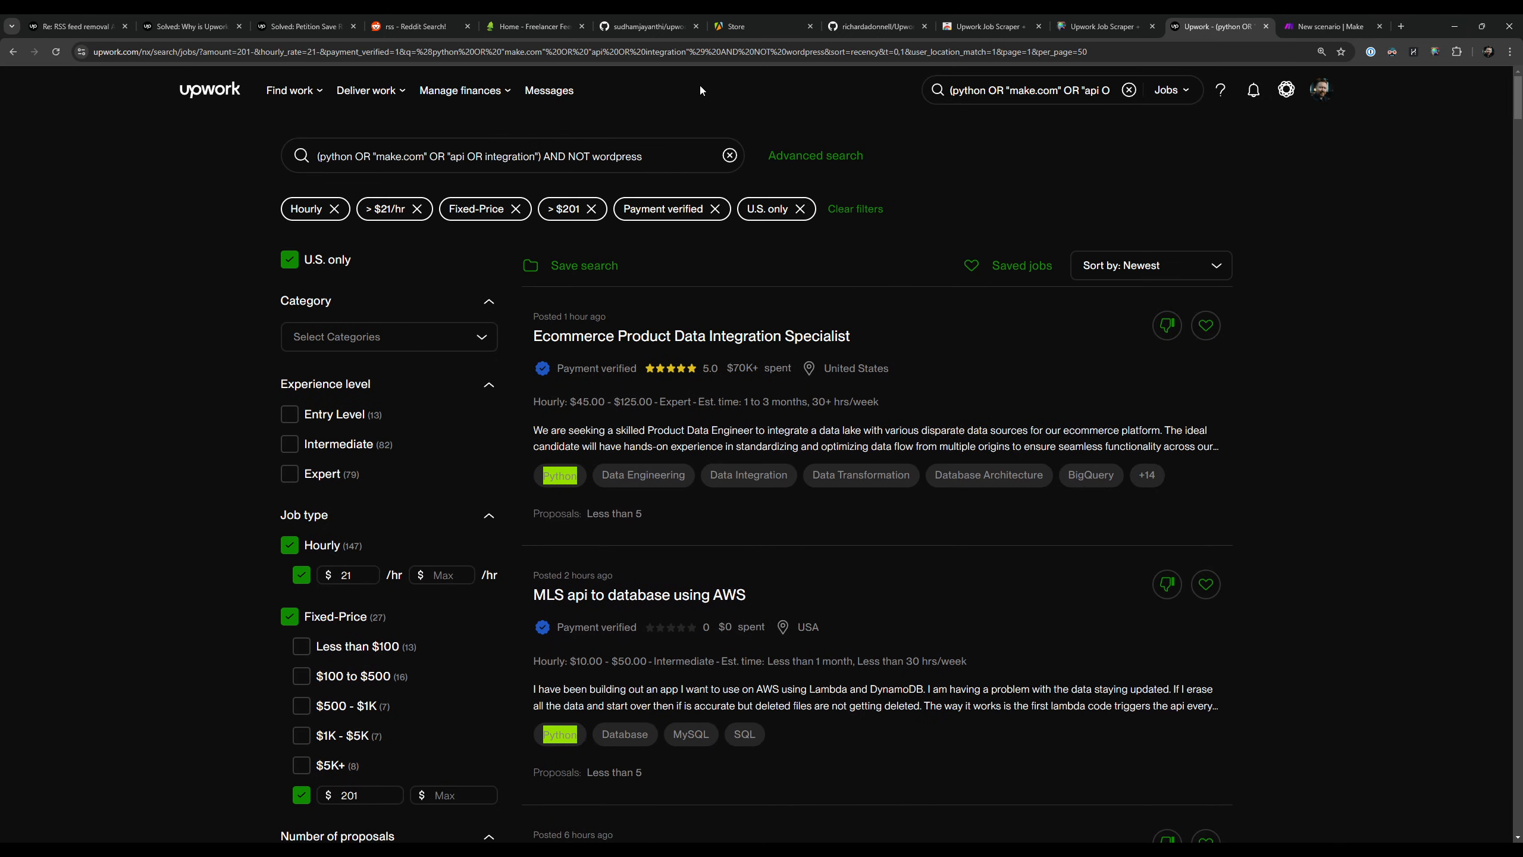
Step: Check the jobs-per-page options at the end of the search results, keeping 50 selected
scroll(1307, 543, down, 10)
click(1102, 26)
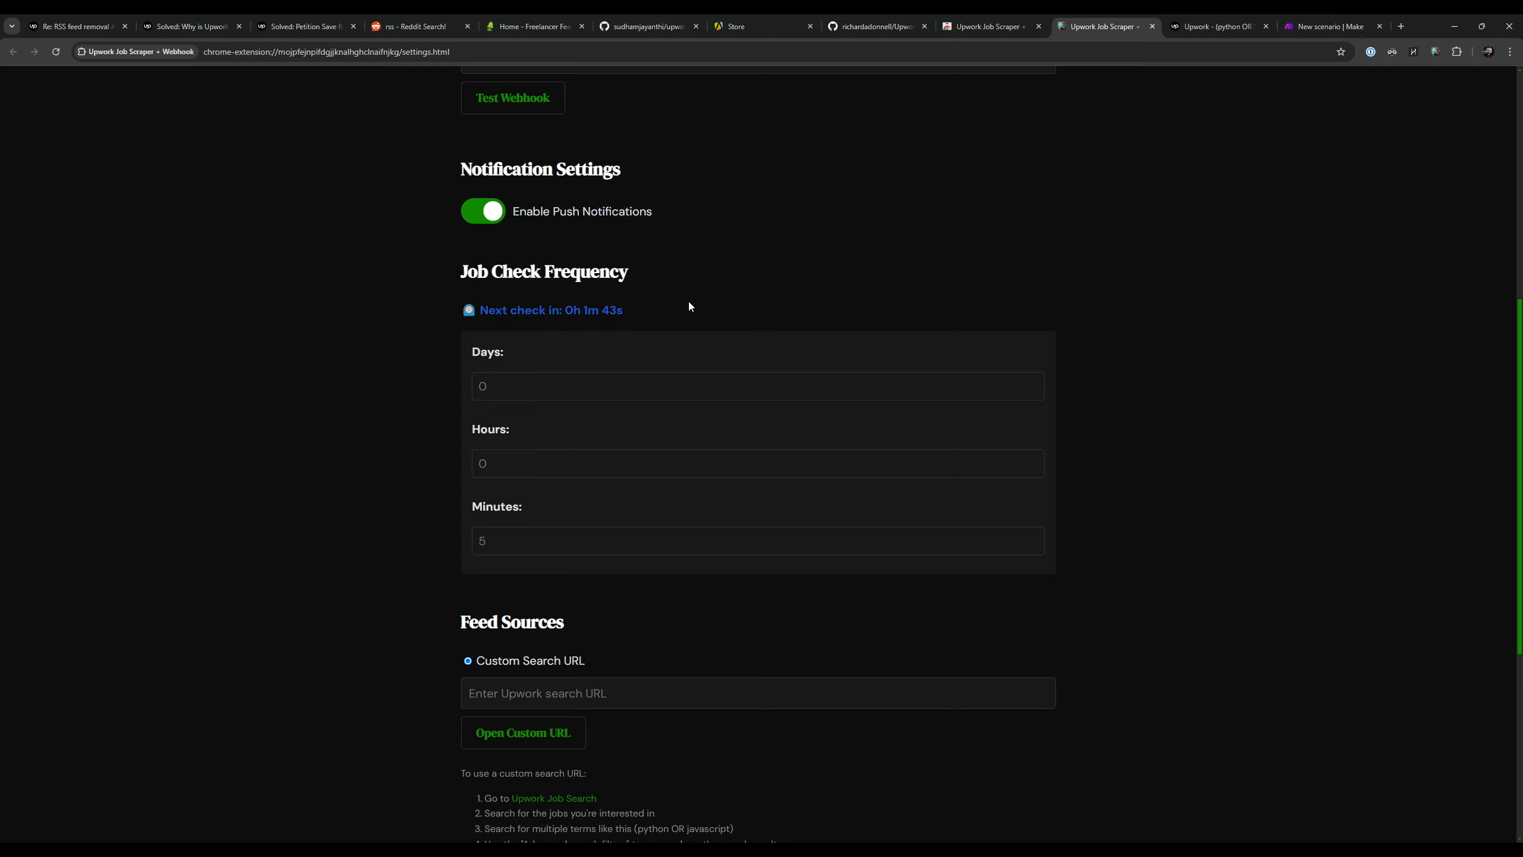
click(975, 27)
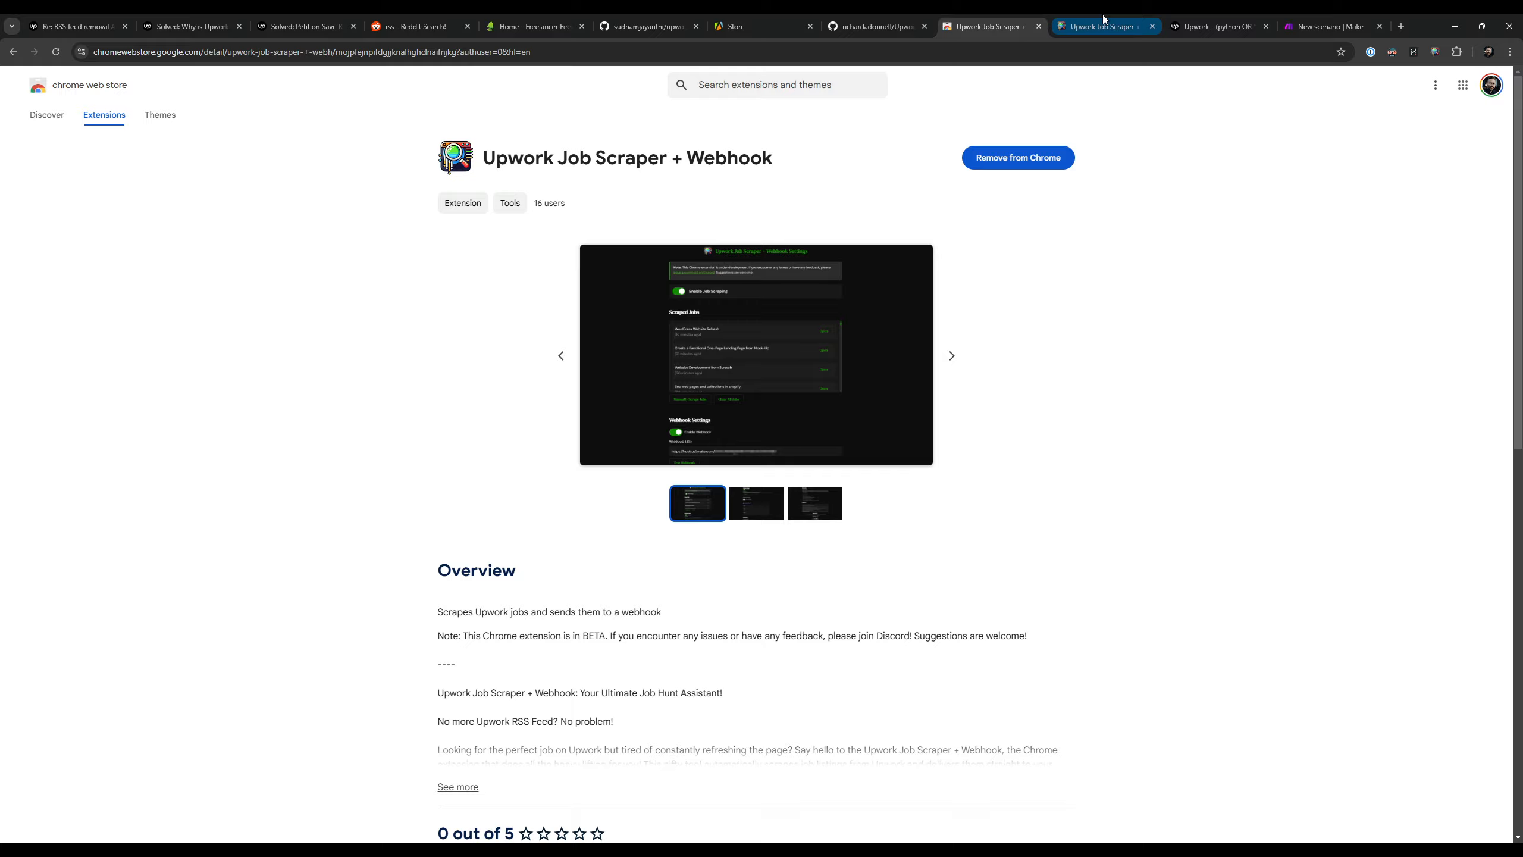
click(1211, 19)
scroll(1319, 399, up, 18)
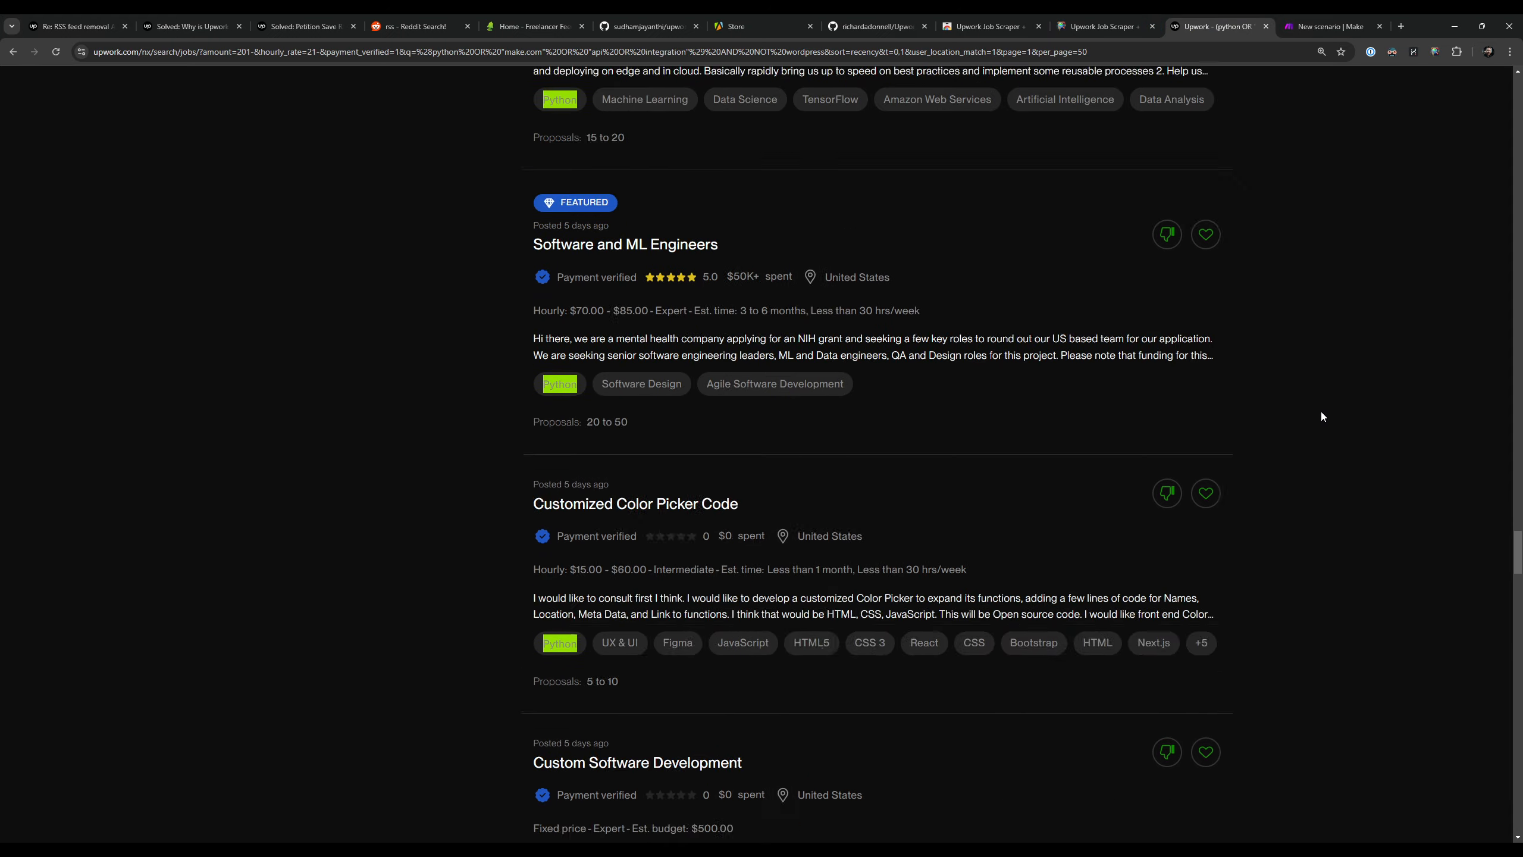
scroll(1321, 411, down, 20)
scroll(1321, 414, down, 20)
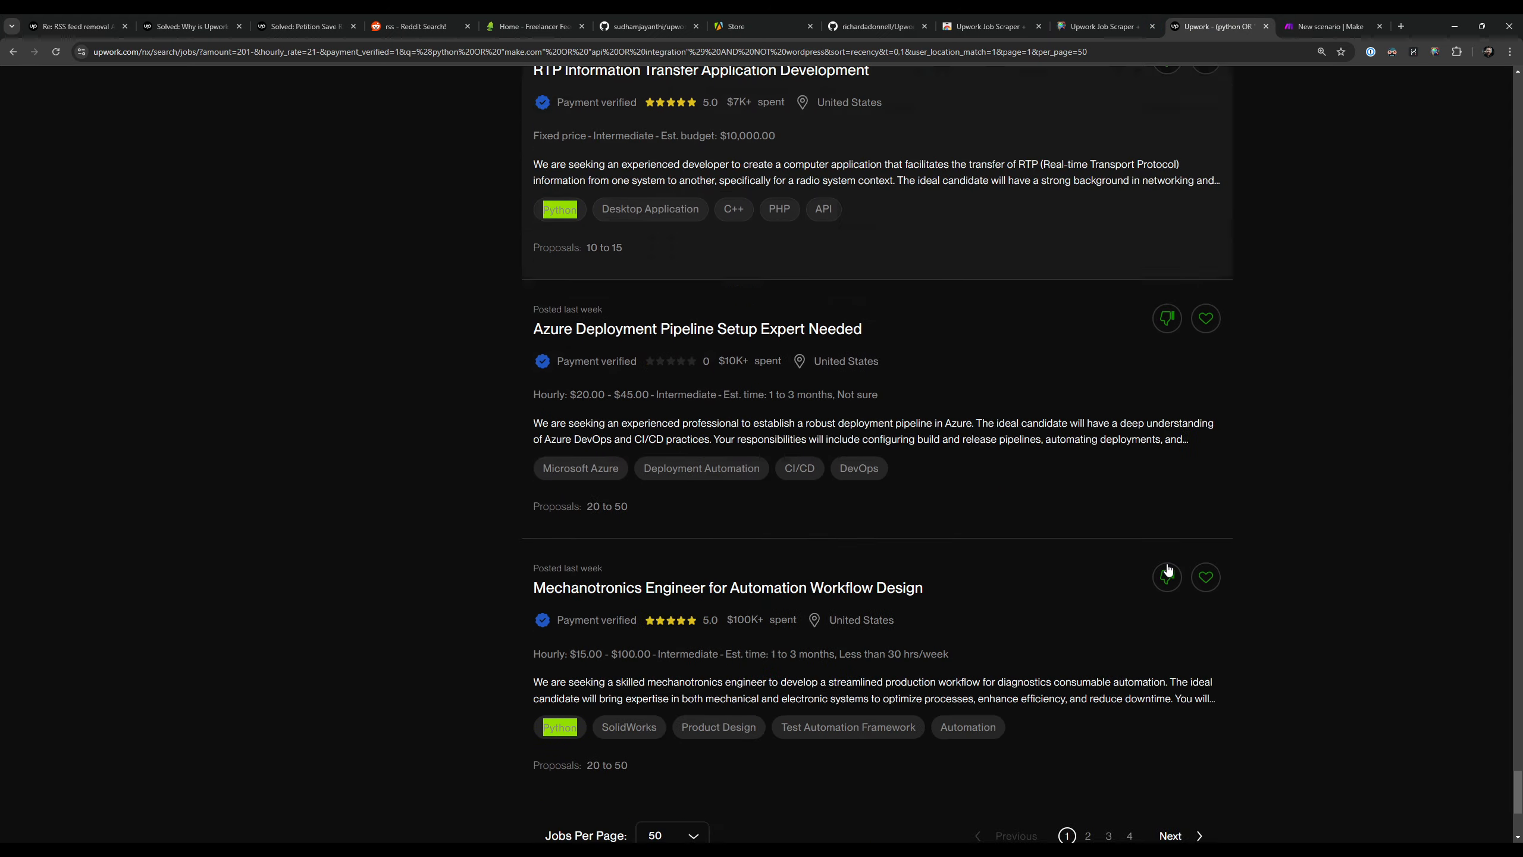
click(677, 506)
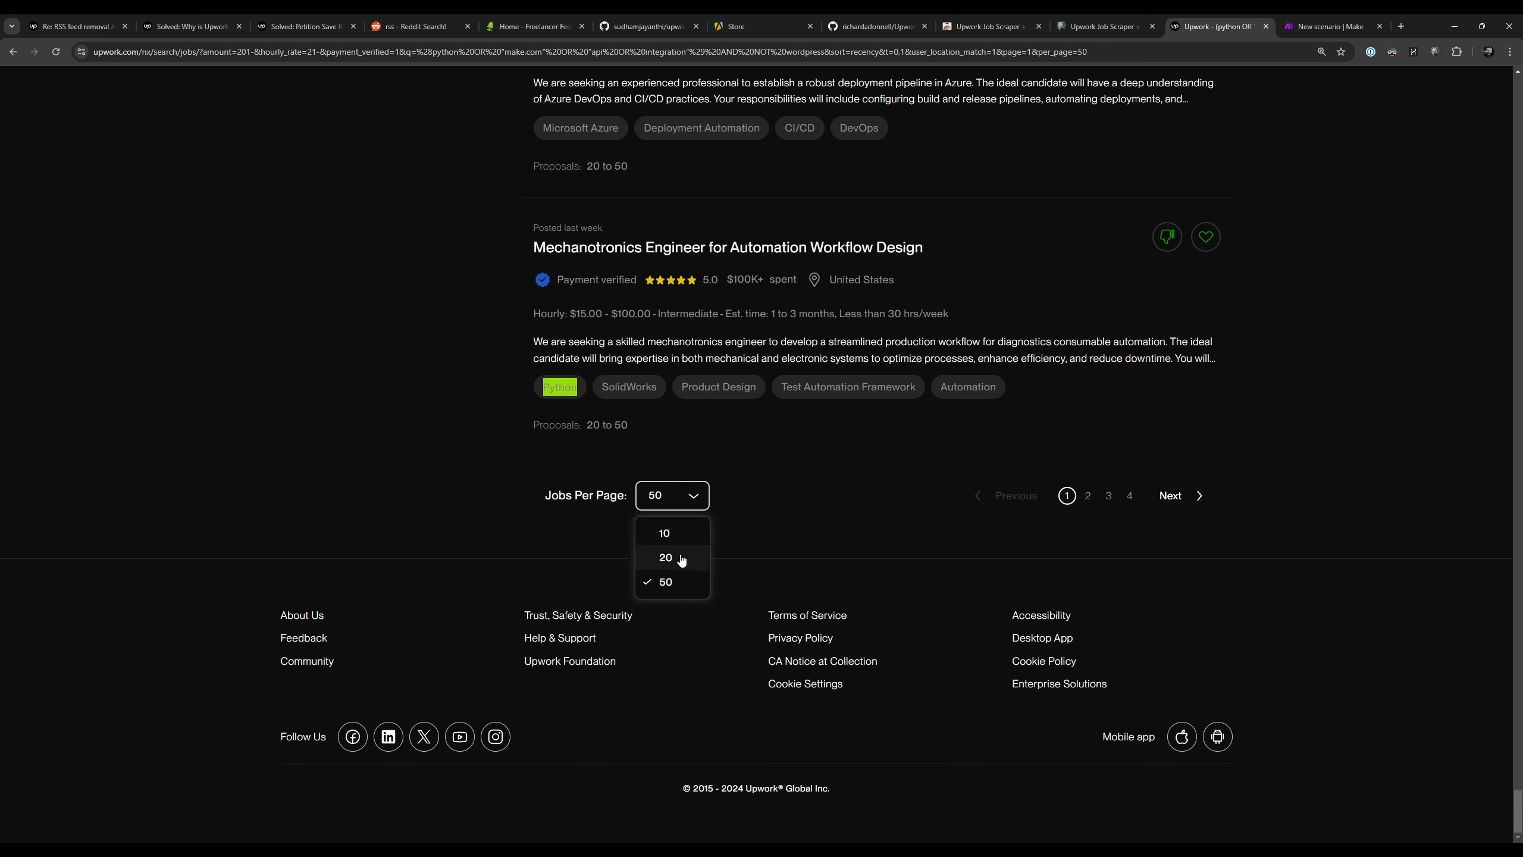
click(687, 595)
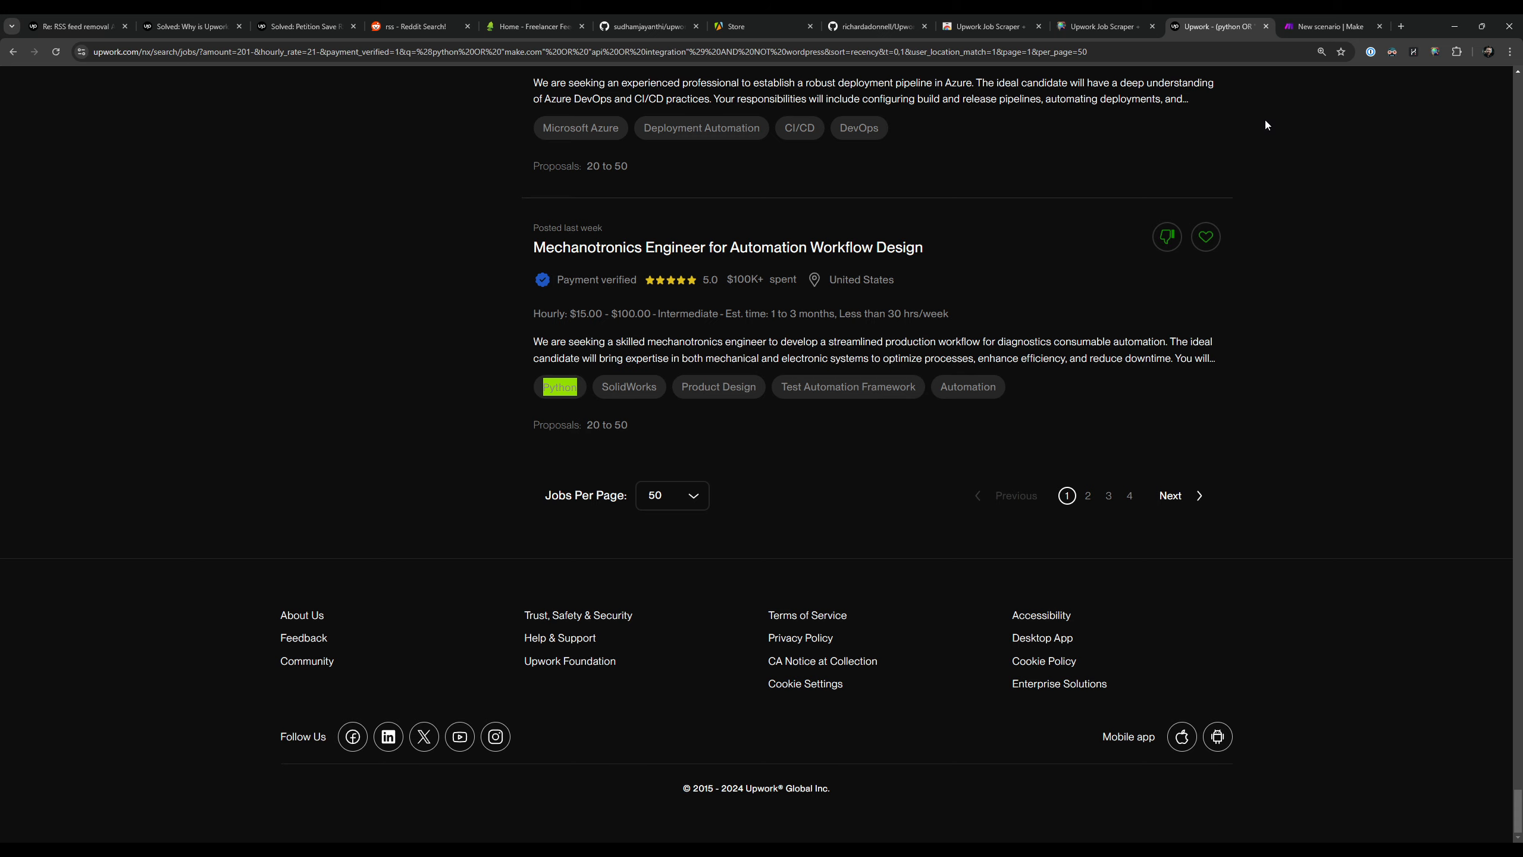
Step: Copy the filtered Upwork search URL and enter it as the Custom Search URL in the extension's Feed Sources settings
click(1072, 19)
click(1230, 29)
scroll(1056, 269, up, 10)
scroll(1055, 268, up, 15)
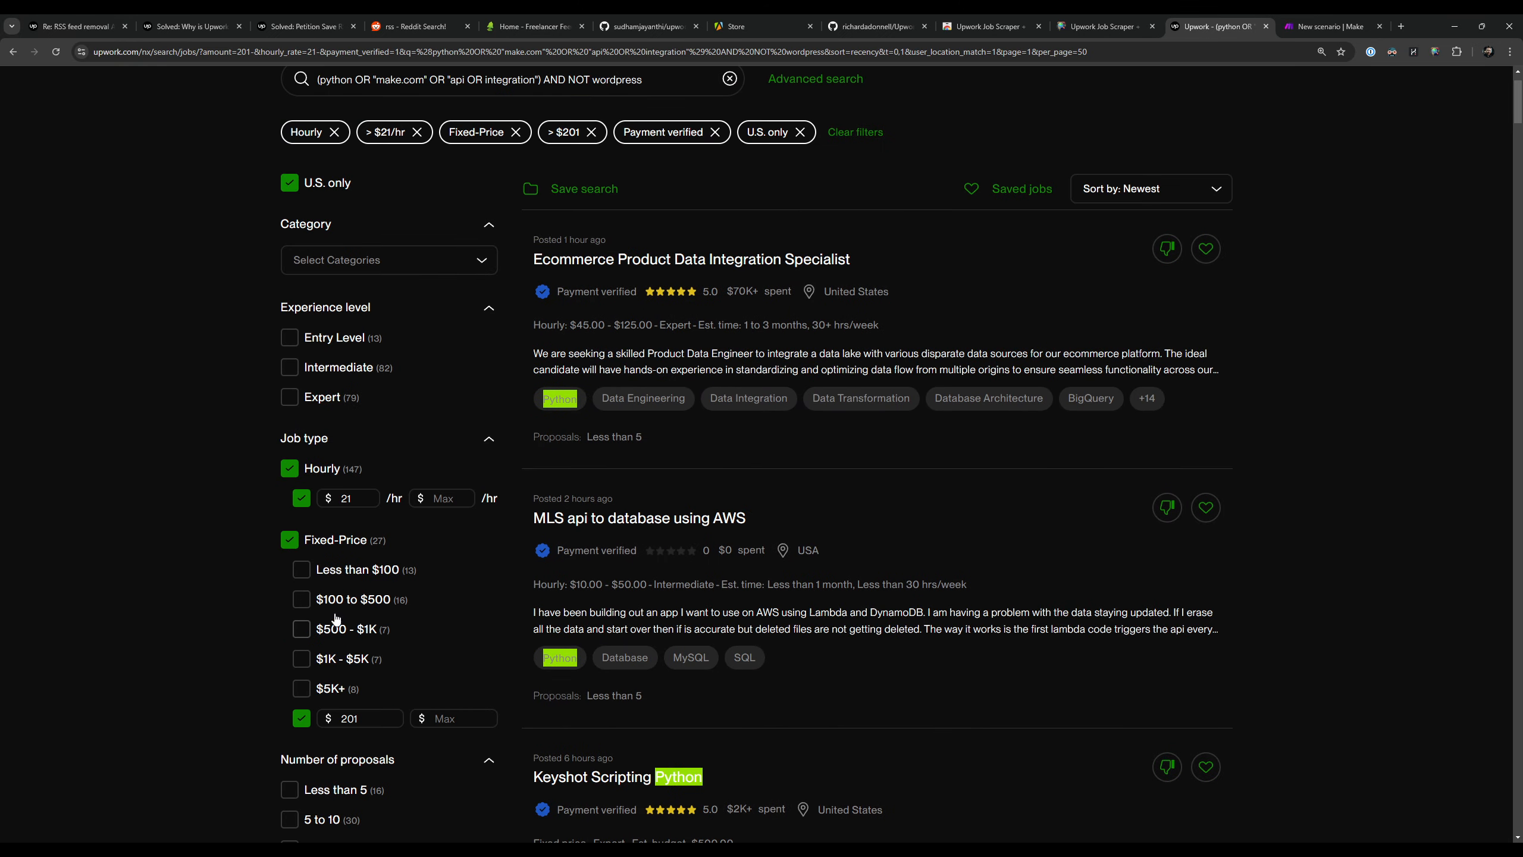
scroll(326, 555, up, 2)
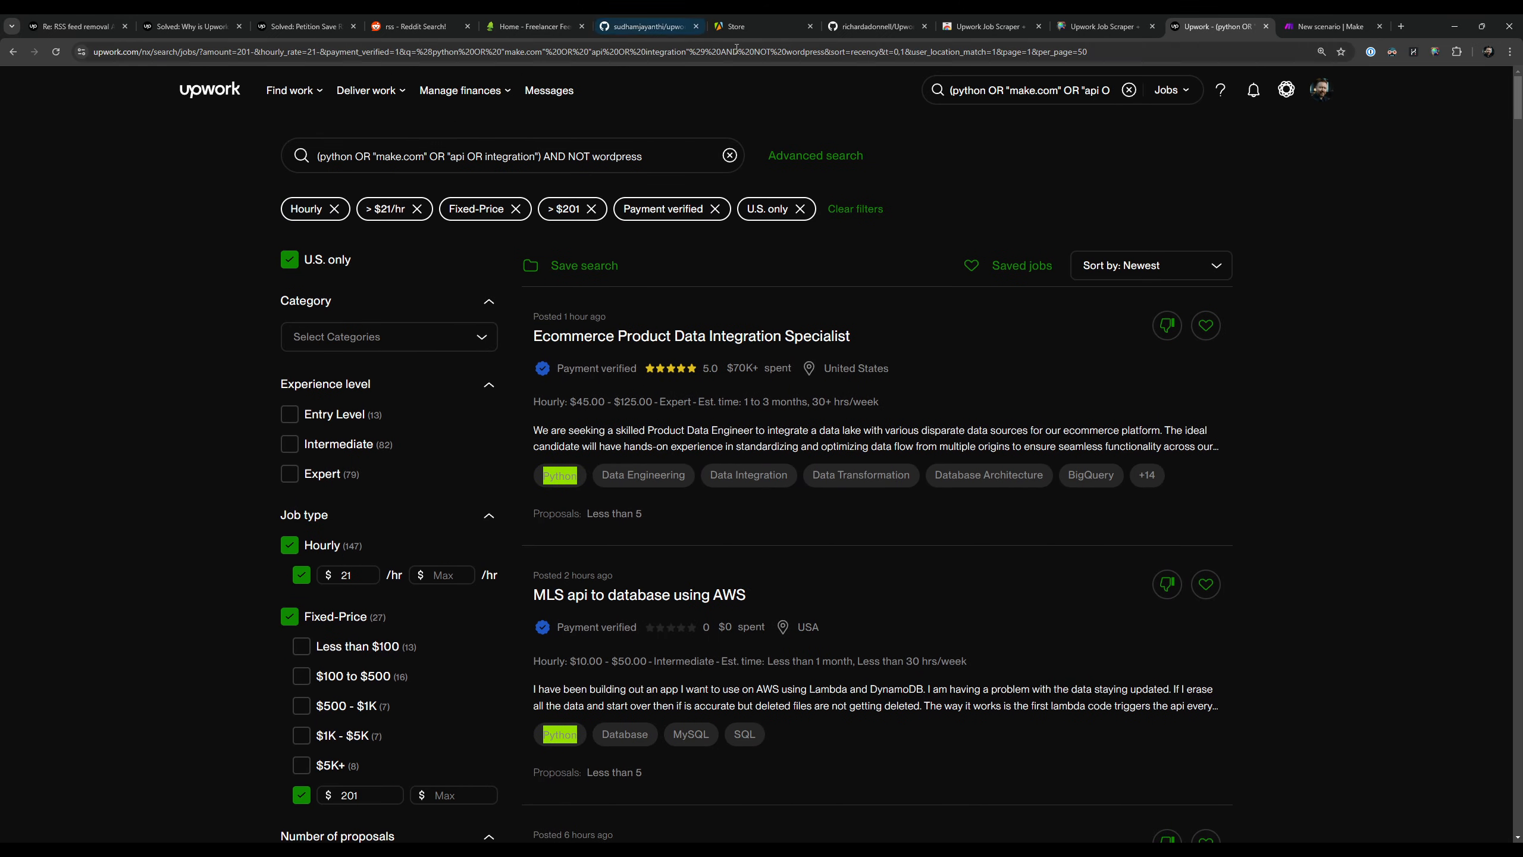
click(687, 52)
click(1092, 27)
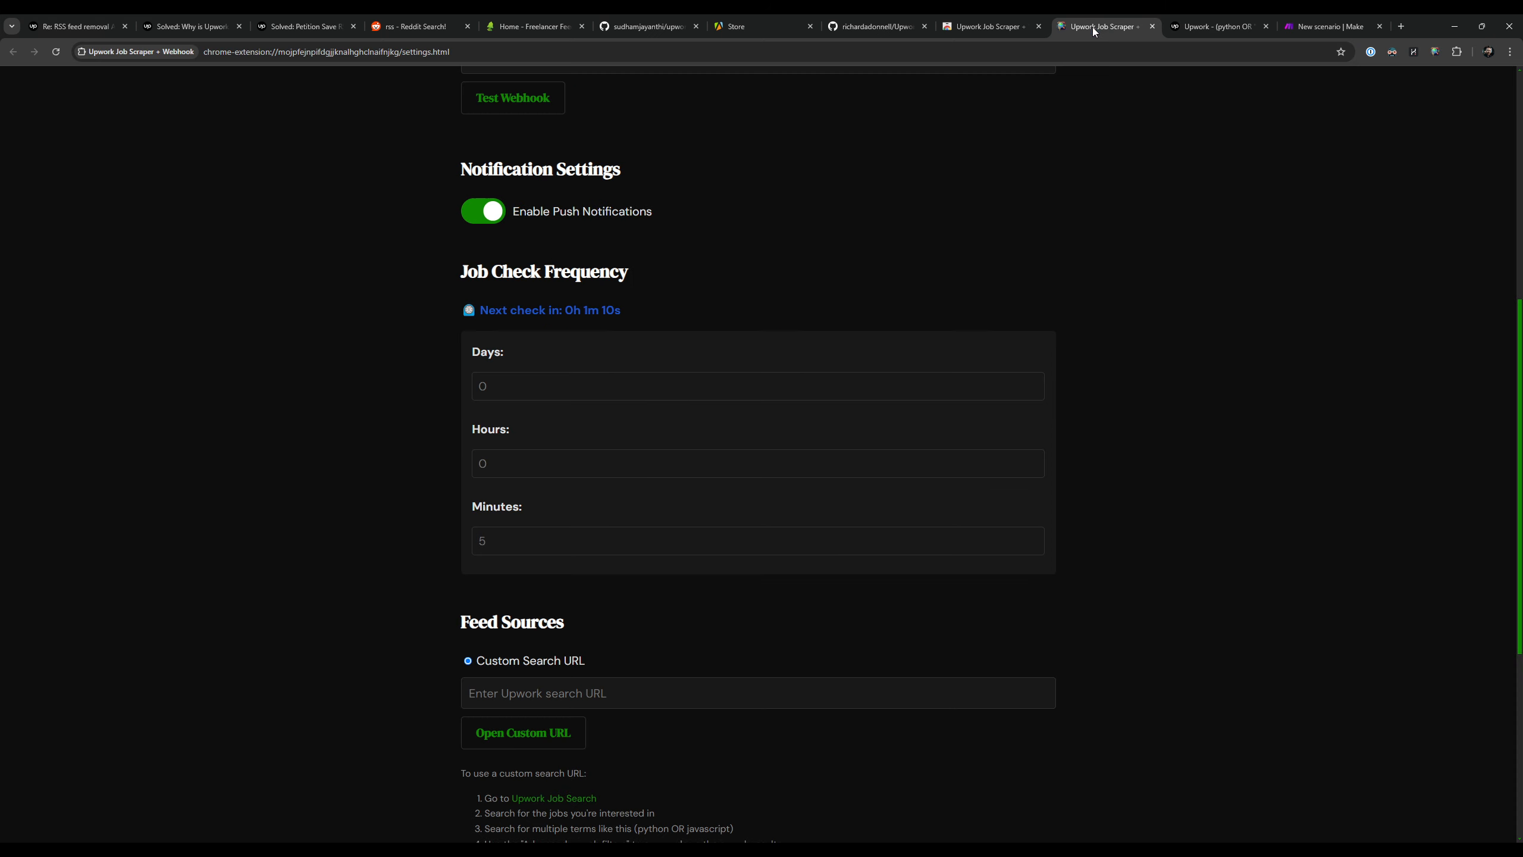
scroll(326, 545, down, 5)
click(526, 401)
key(ctrl+v)
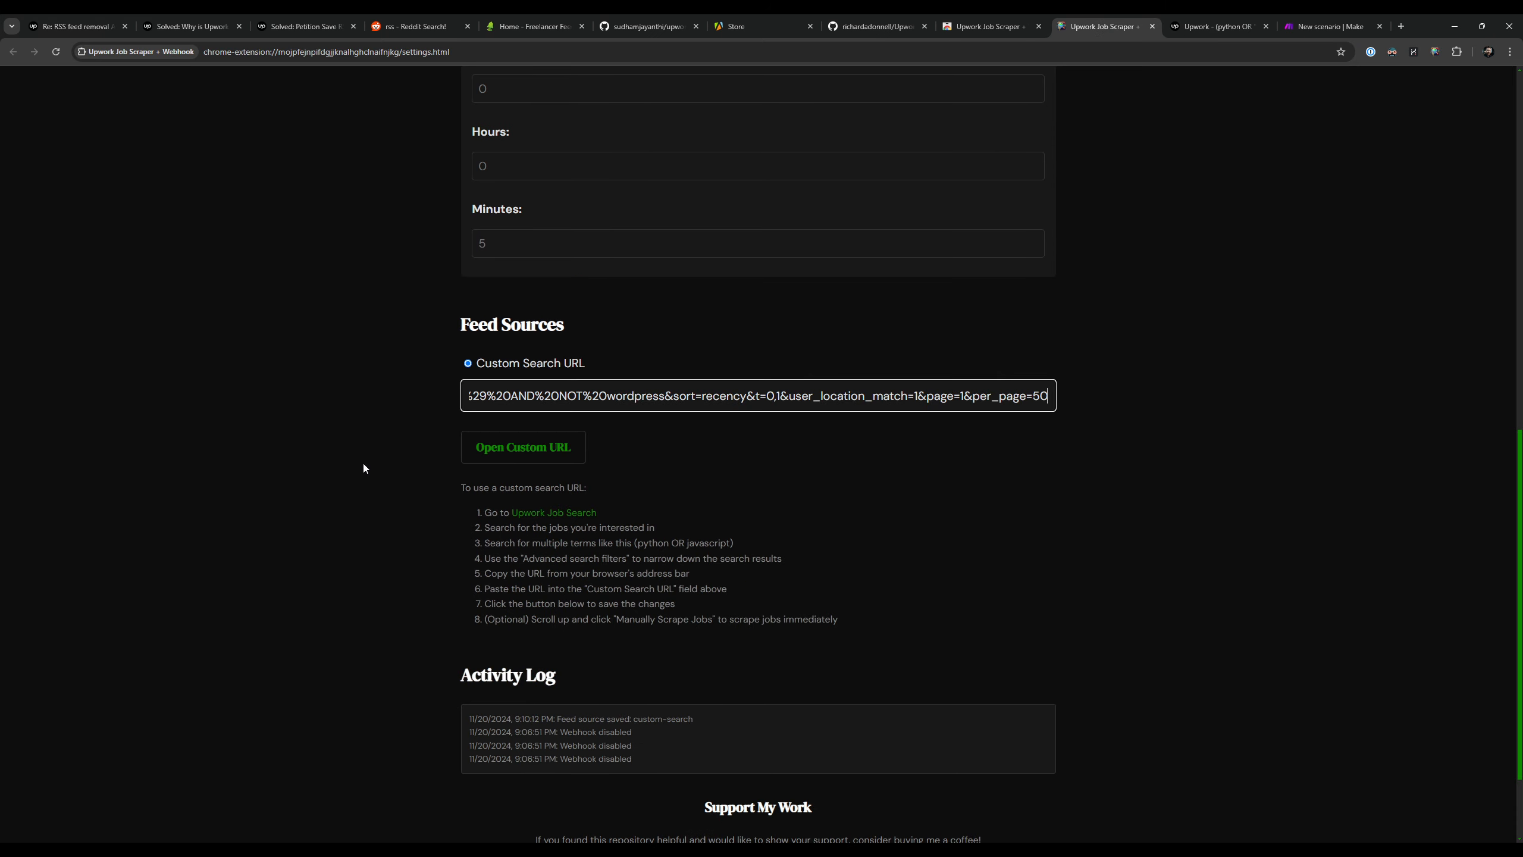
click(251, 428)
Step: Check the saved Custom Search URL and manually scrape jobs from it
scroll(1204, 522, up, 6)
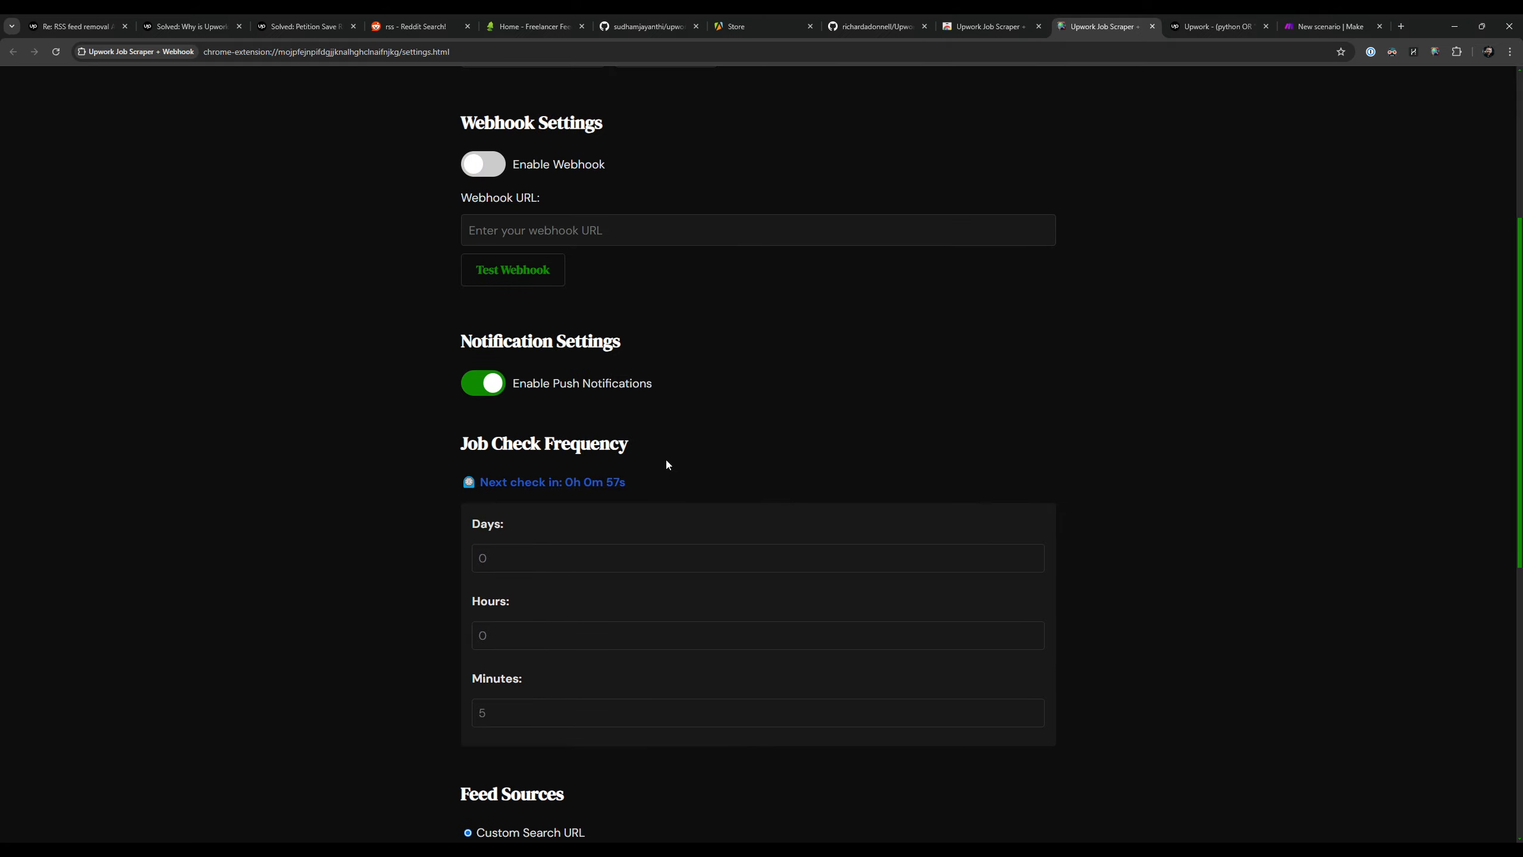
scroll(1235, 520, up, 2)
scroll(891, 527, down, 6)
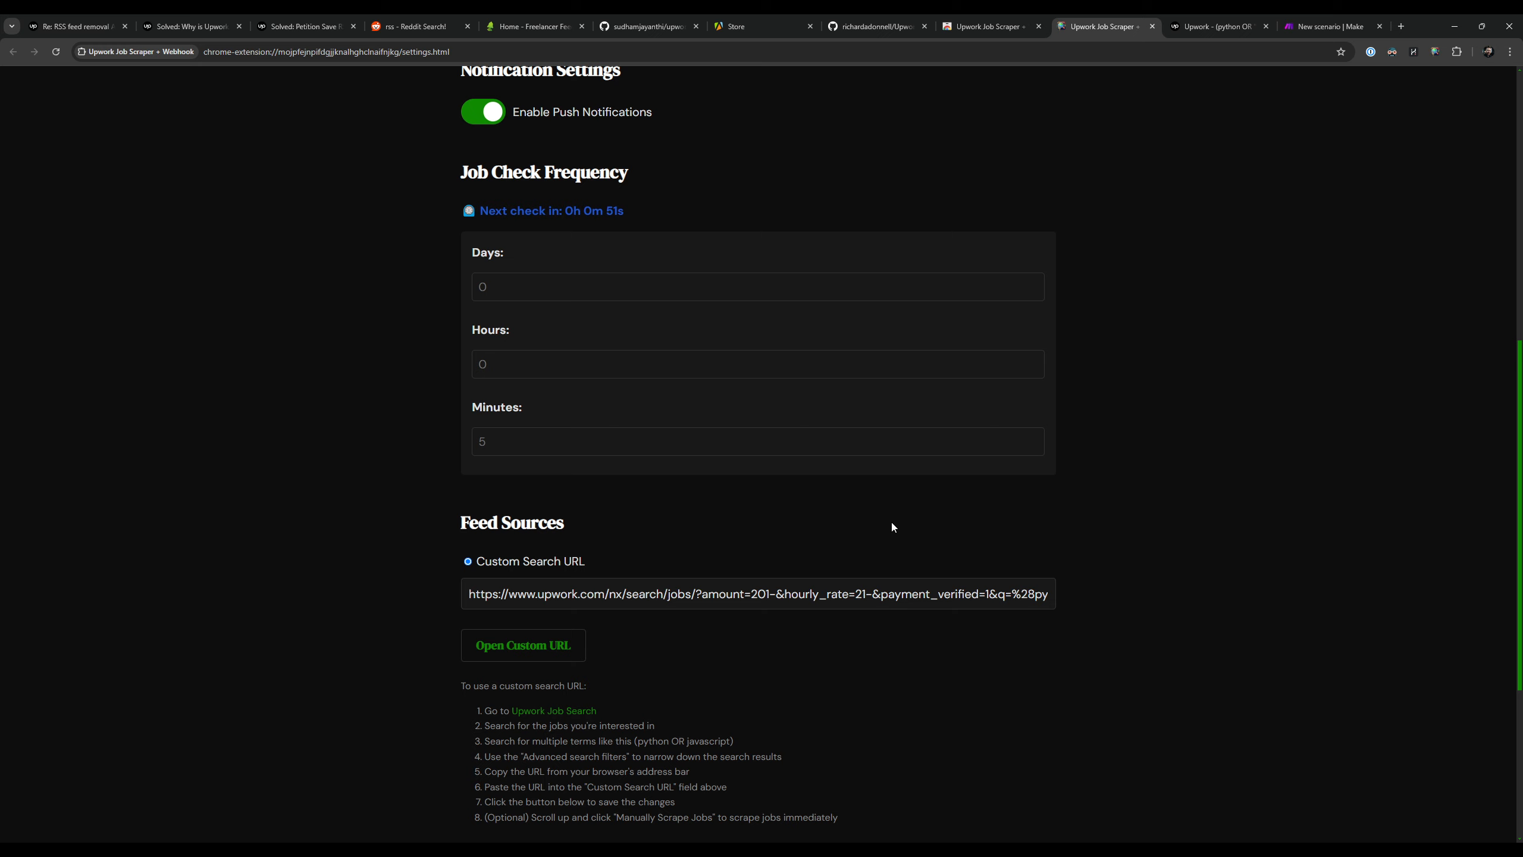
drag(848, 594, 585, 562)
click(364, 487)
scroll(364, 487, up, 8)
click(571, 393)
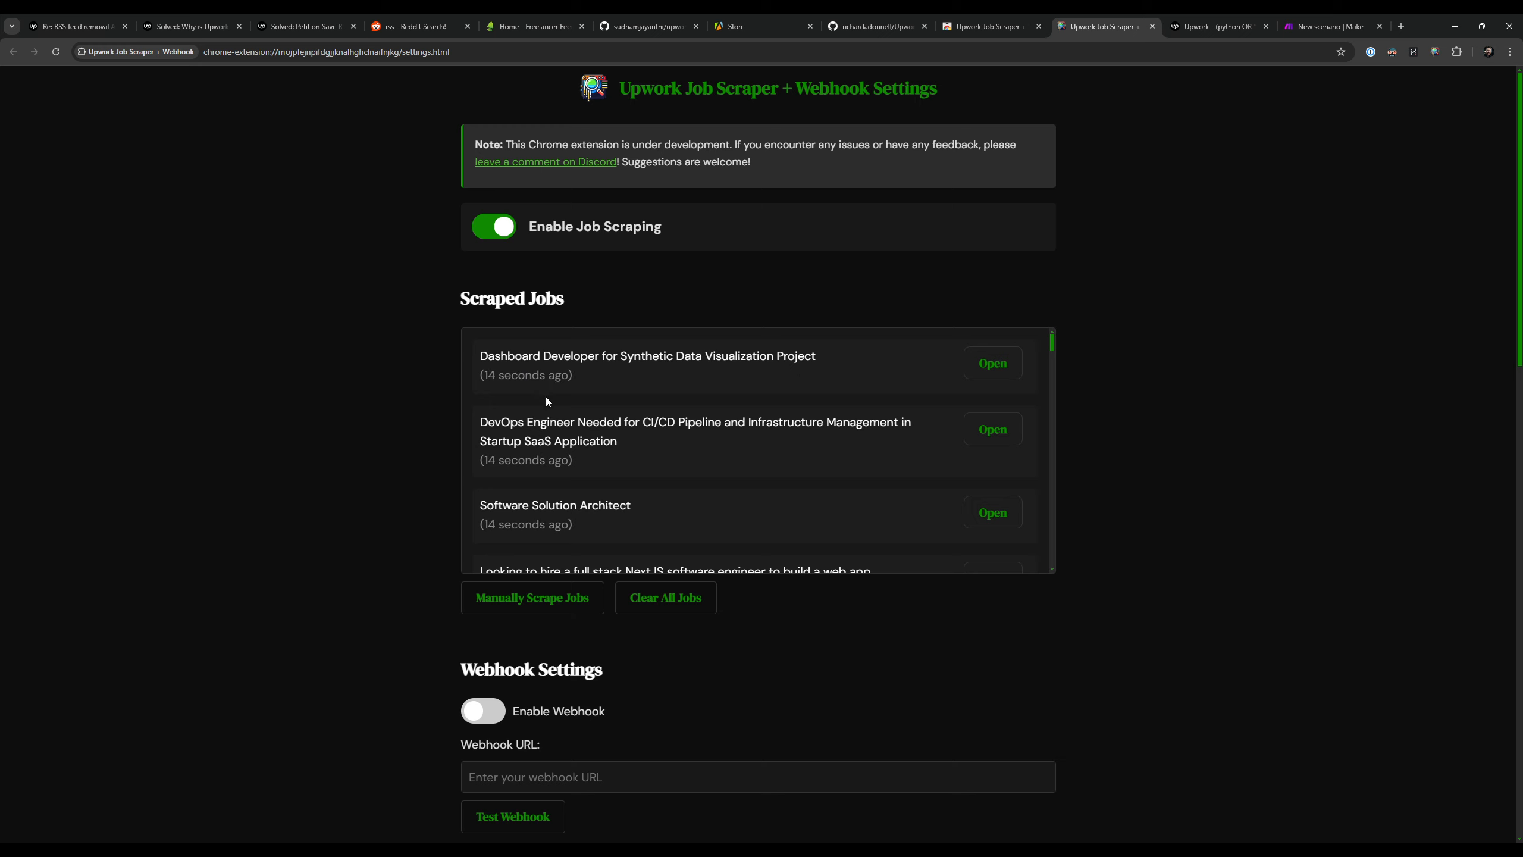
Step: Examine the scraped details of the Dashboard Developer for Synthetic Data Visualization Project job, including type, rate, estimated time and skills, and collapse it
click(528, 377)
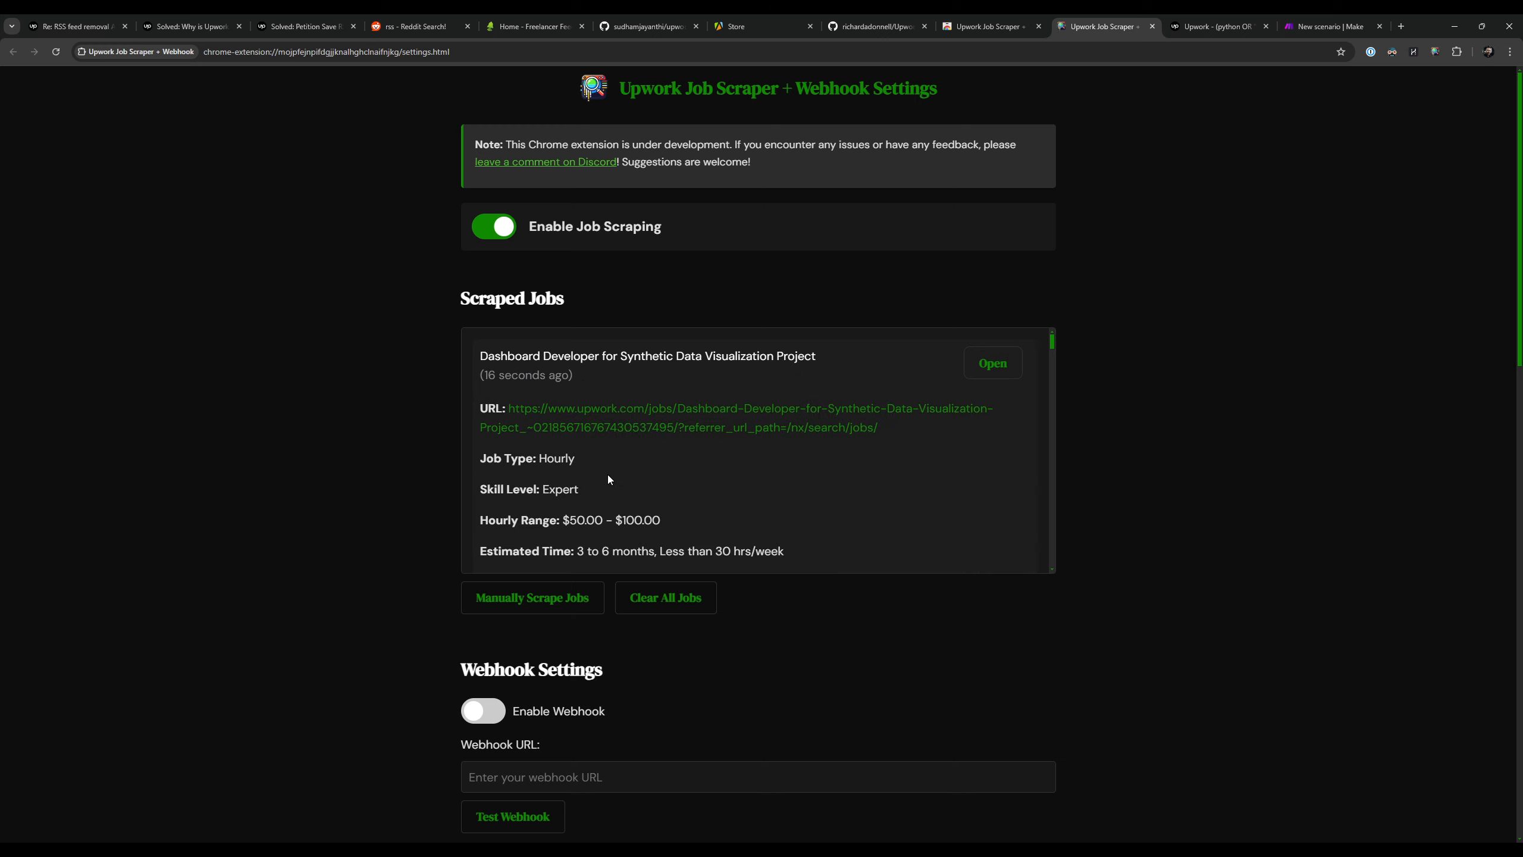
drag(559, 457, 662, 520)
scroll(661, 519, down, 3)
drag(575, 353, 698, 358)
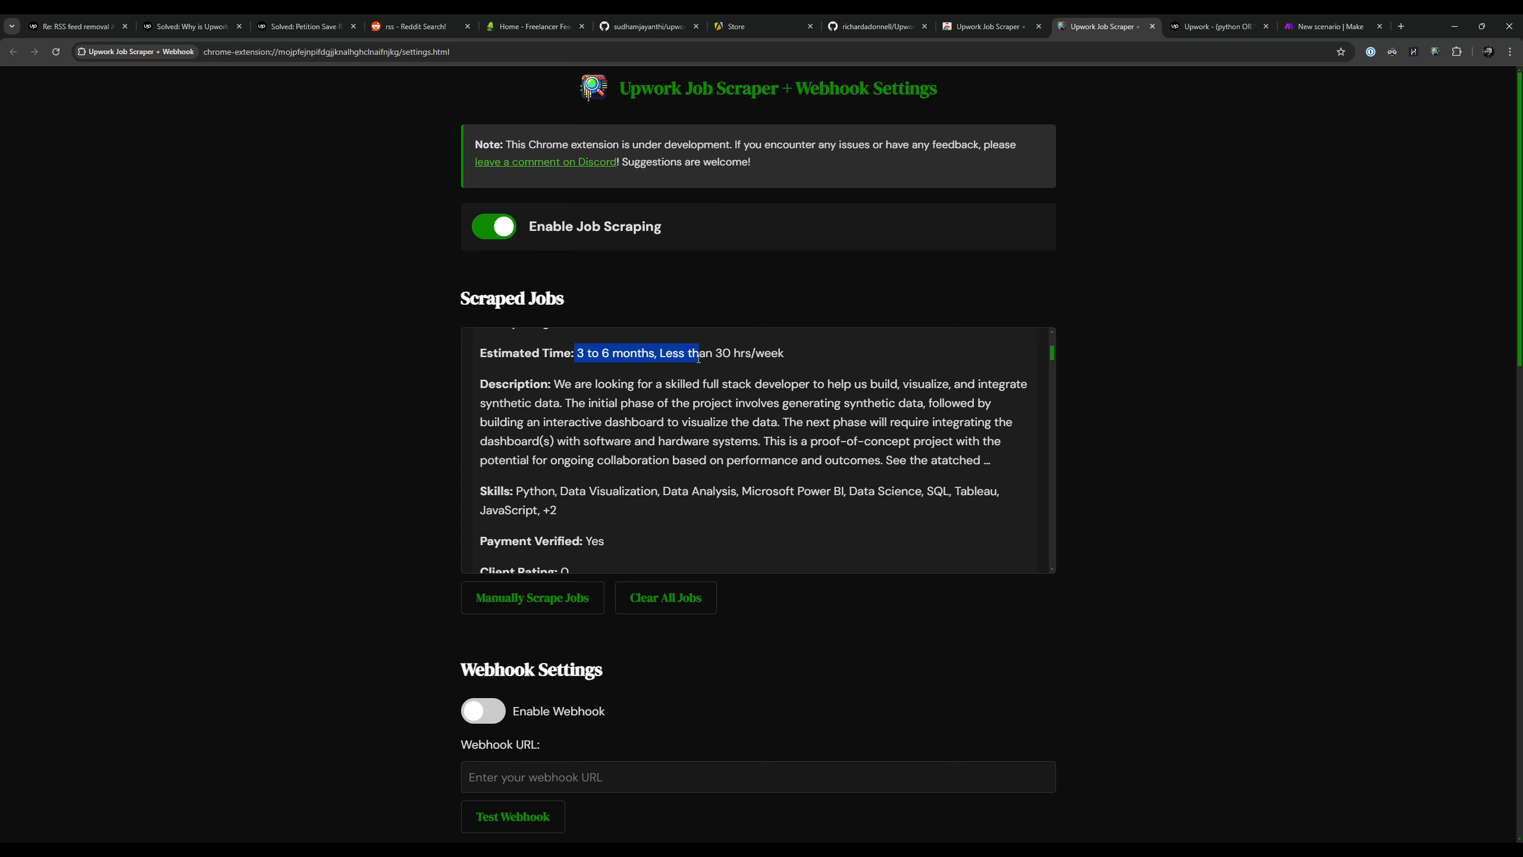
drag(514, 404, 623, 513)
click(635, 519)
scroll(707, 472, down, 3)
scroll(610, 415, up, 6)
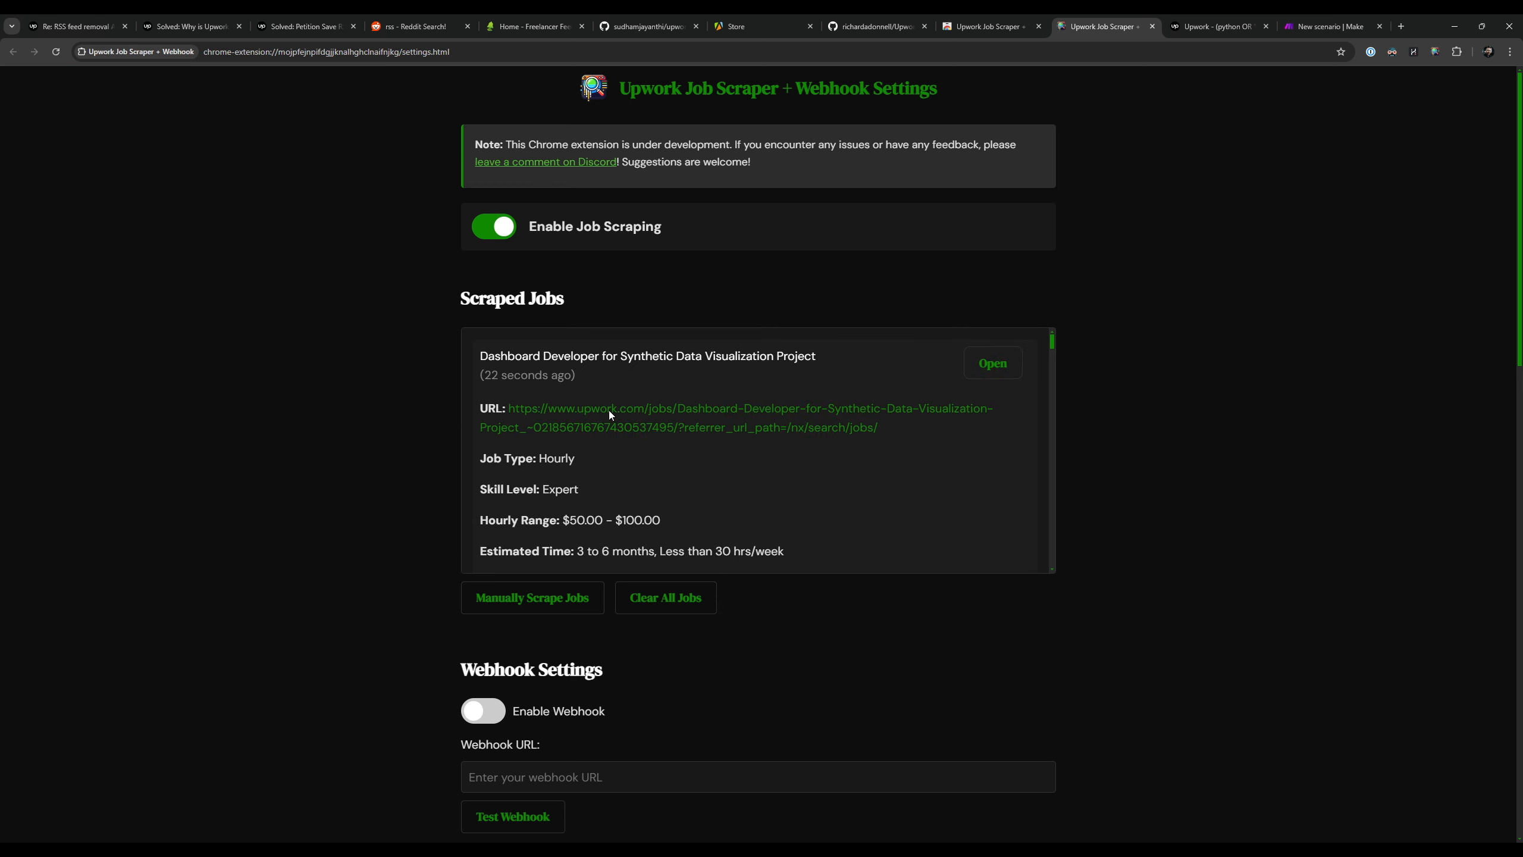
click(663, 355)
Step: Look over the Scraped Jobs list, view the Dashboard Developer job's original Upwork posting, and close it
drag(451, 300, 575, 308)
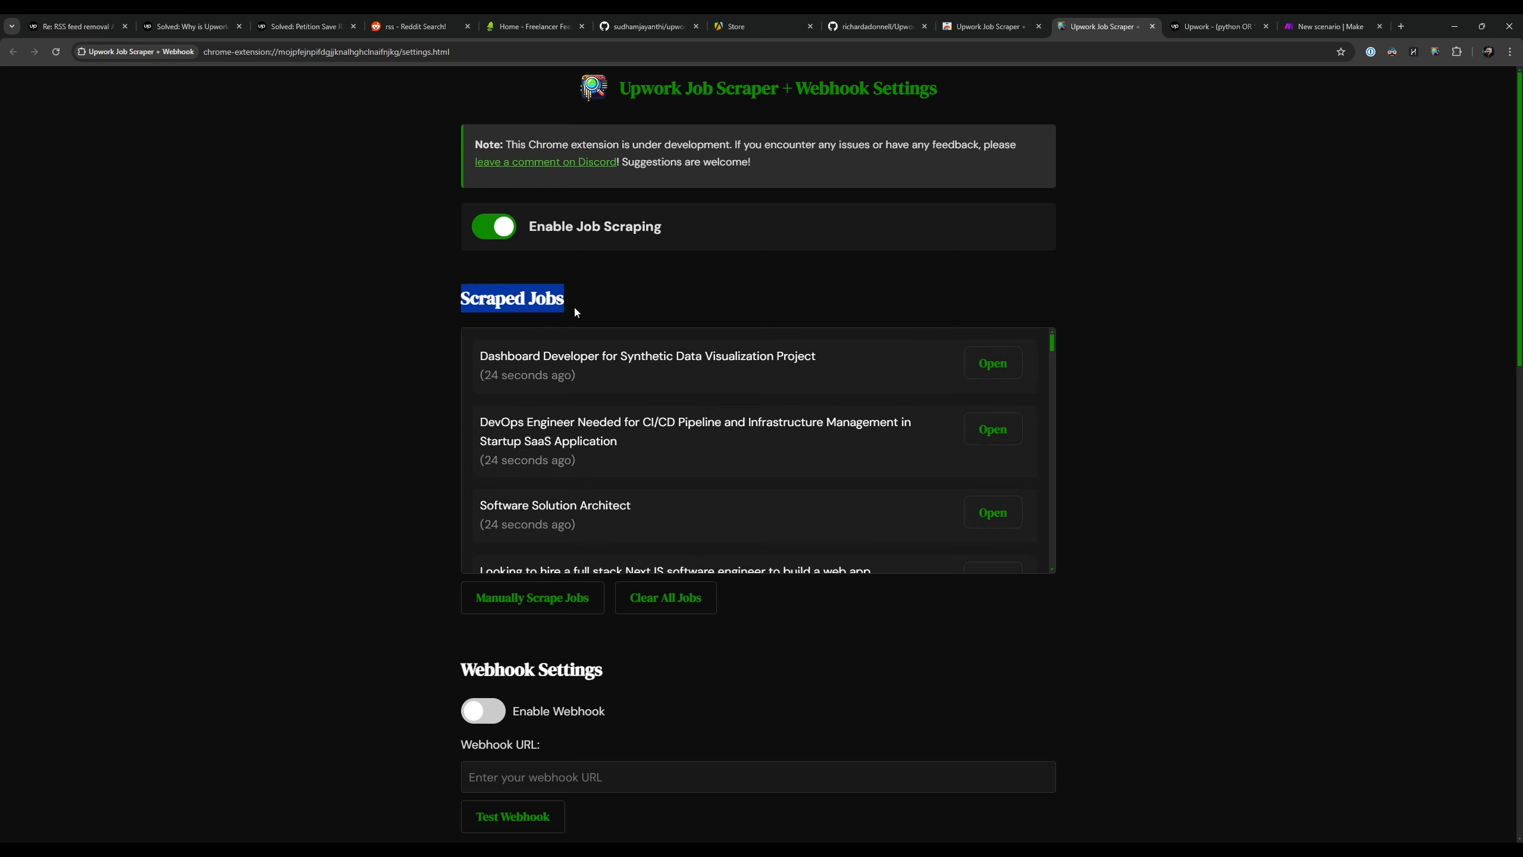
click(598, 291)
scroll(770, 436, down, 5)
scroll(770, 437, up, 5)
click(993, 361)
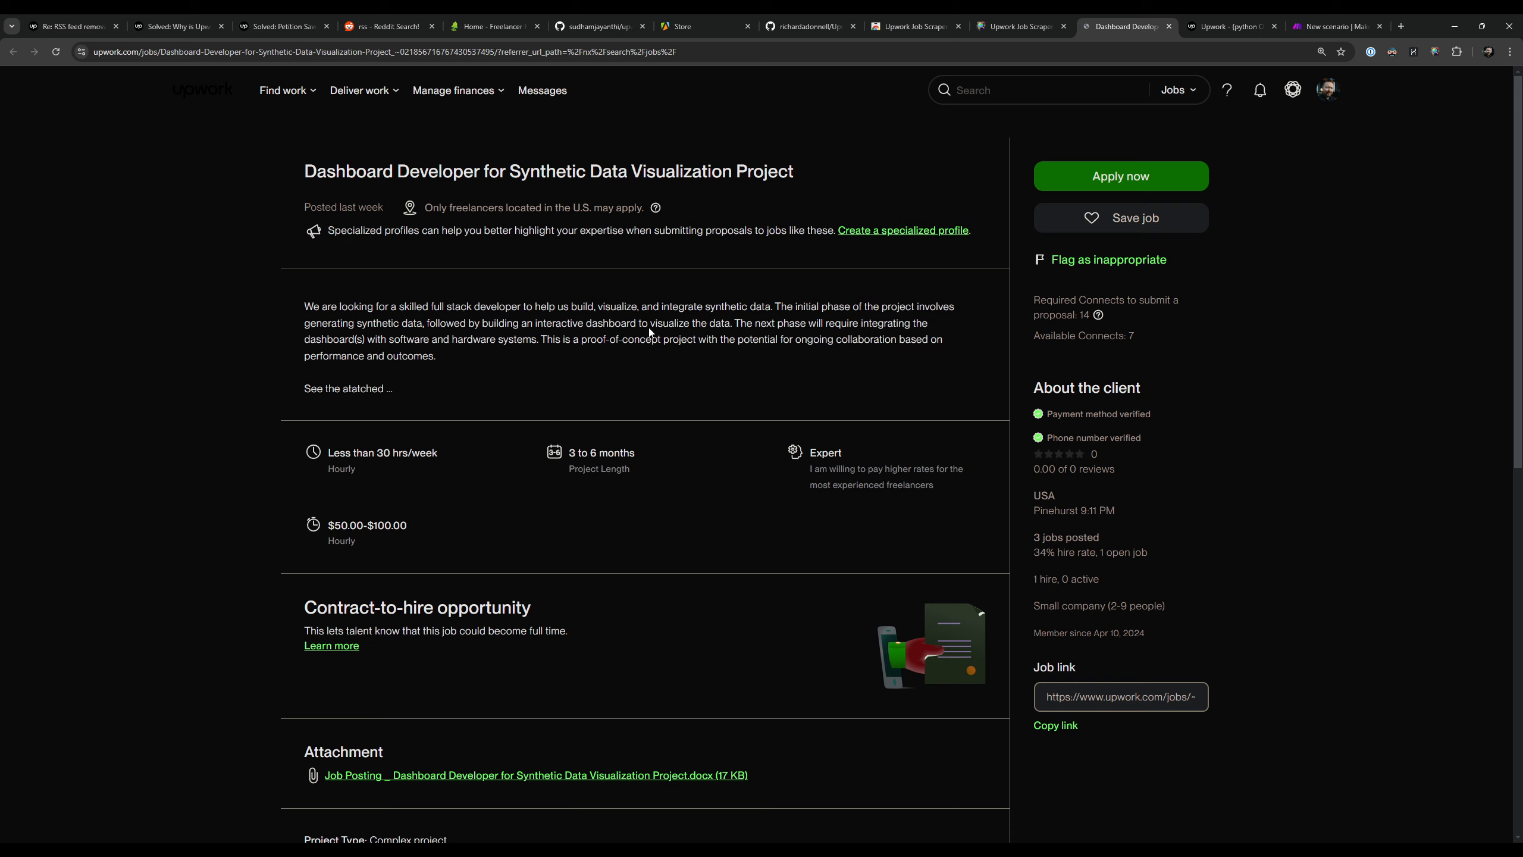
drag(348, 307, 501, 330)
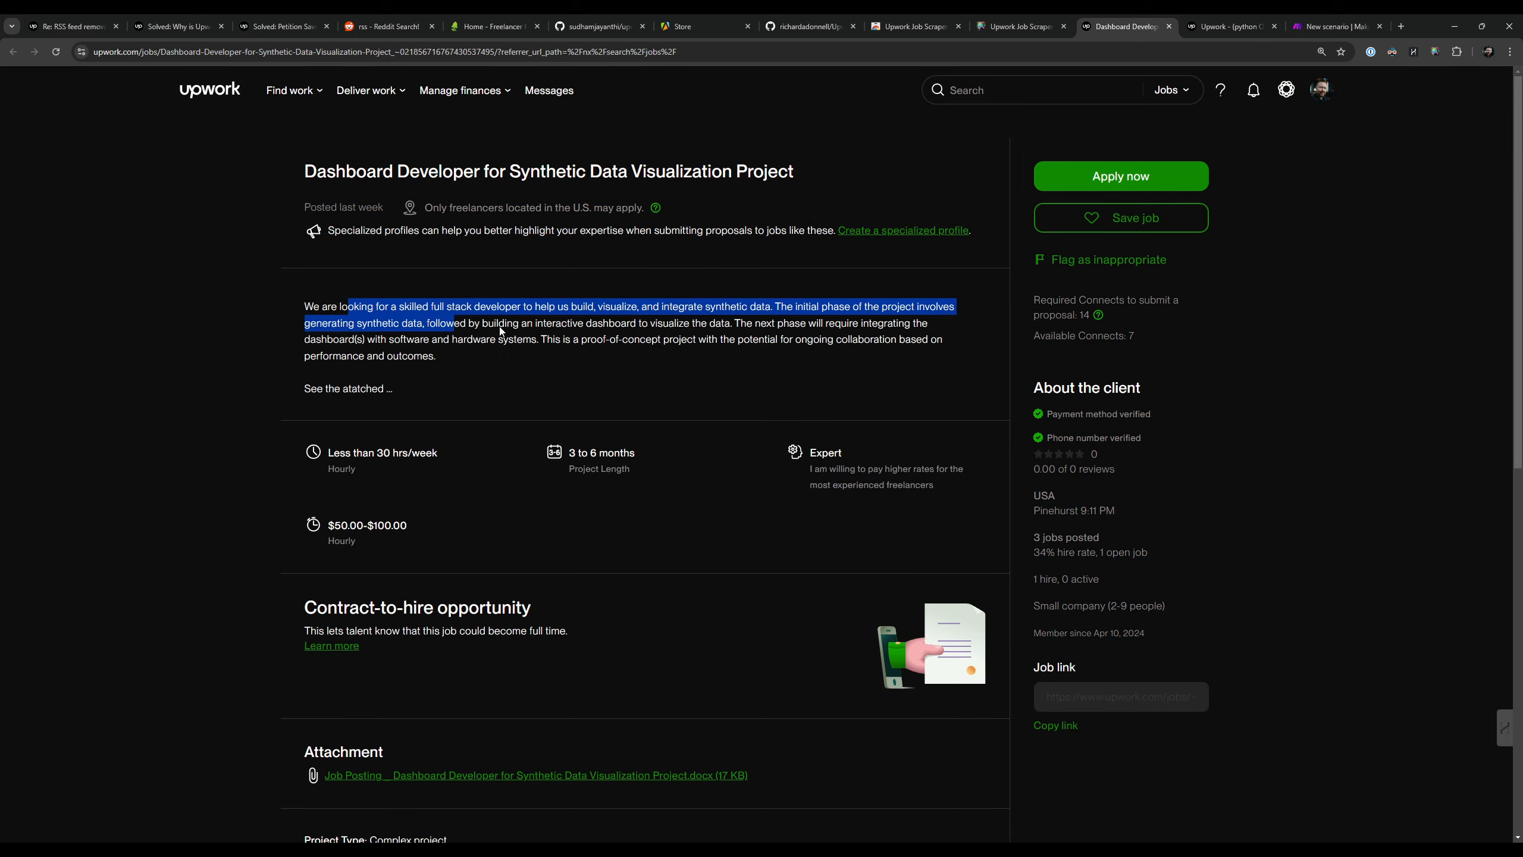
key(ctrl+w)
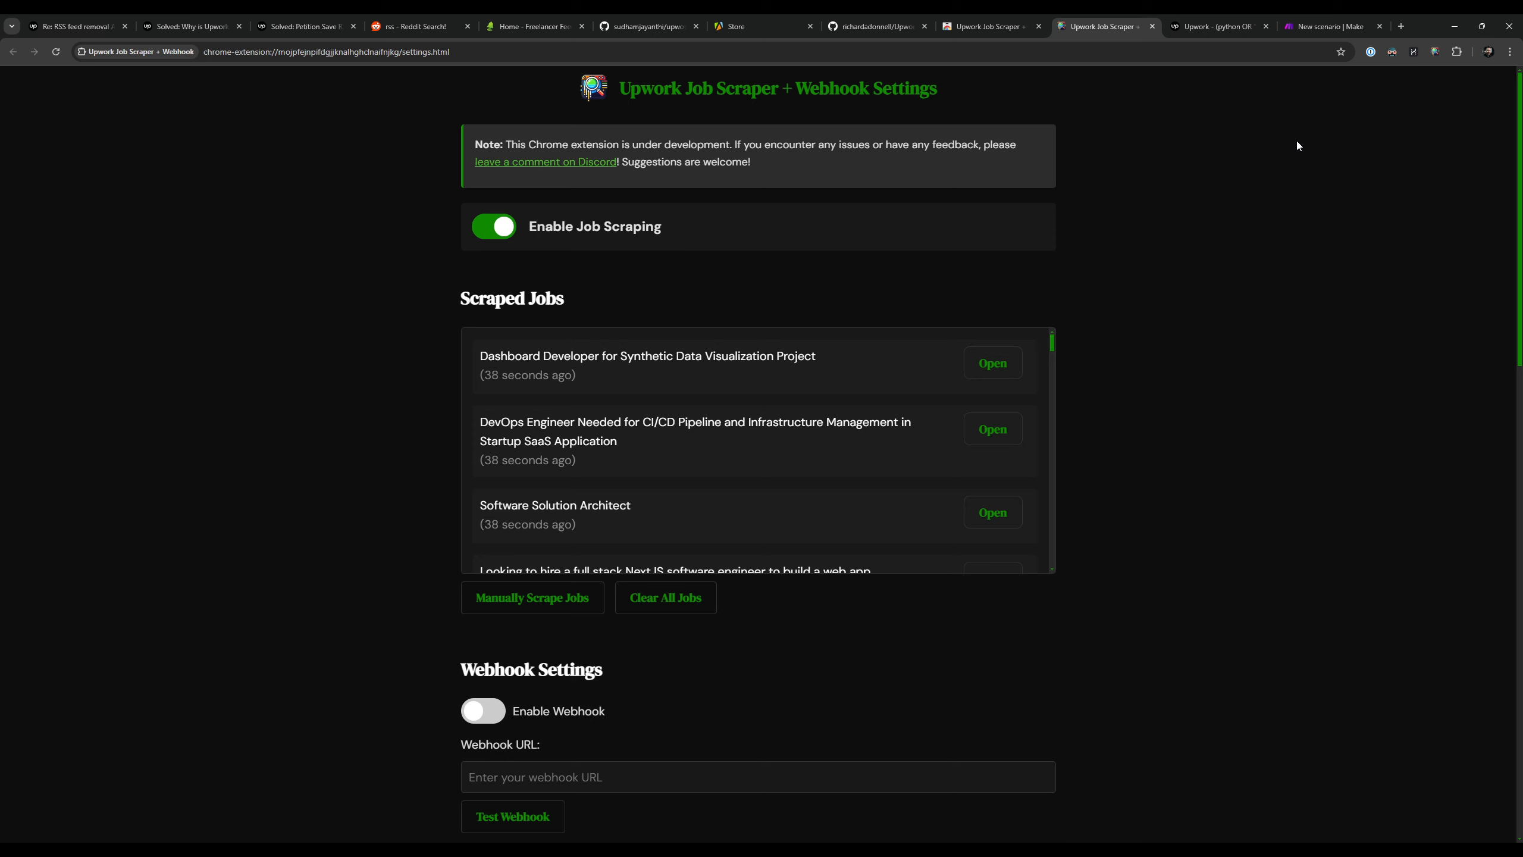
Step: Compare the Upwork search page with the extension's scraped jobs and look at its Webhook Settings section
key(ctrl+Tab)
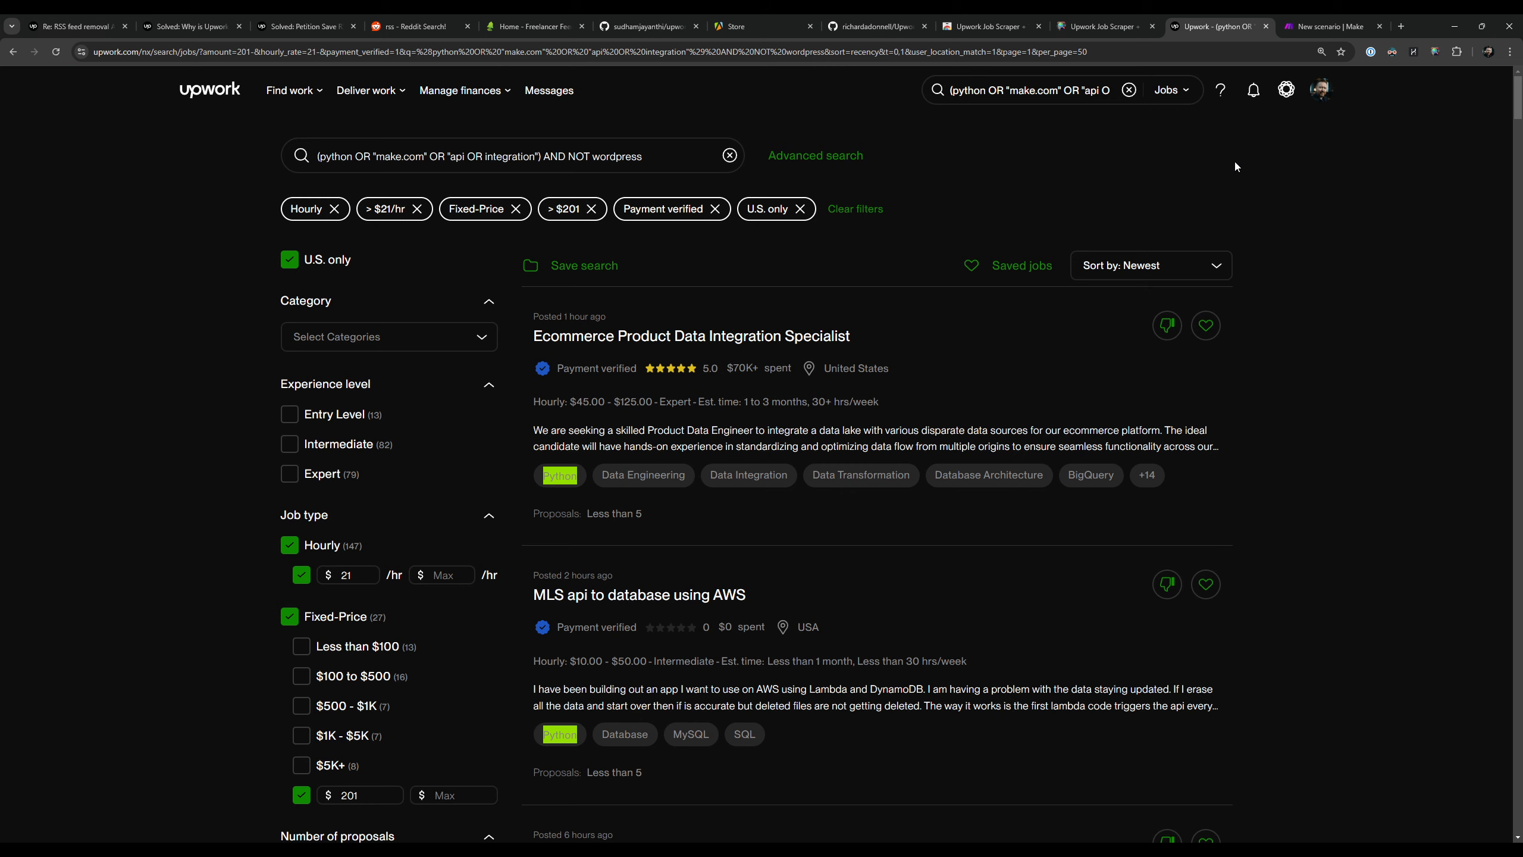
click(1089, 22)
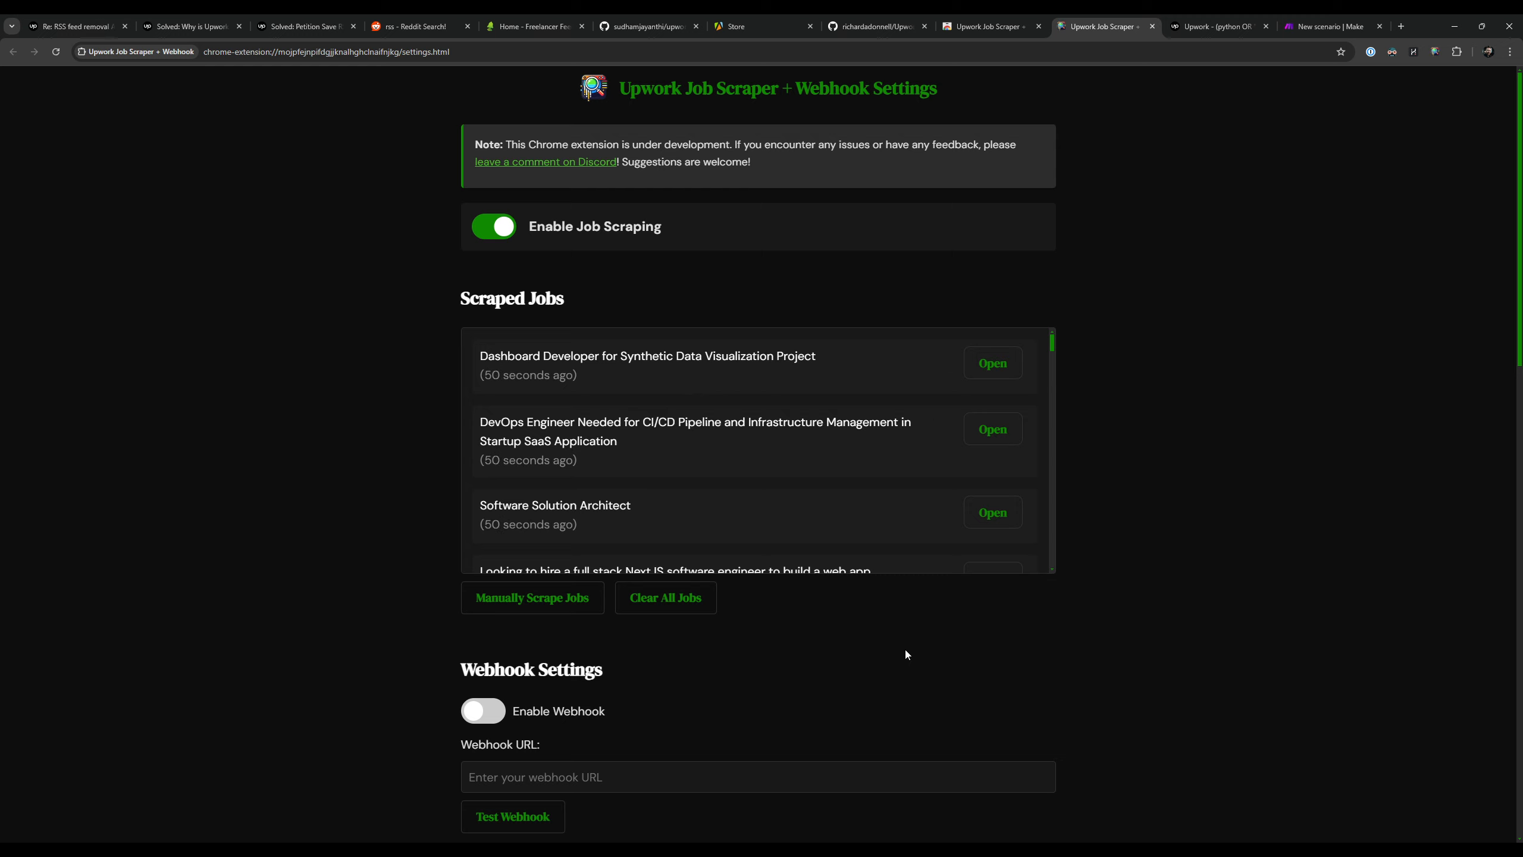
scroll(1324, 406, down, 5)
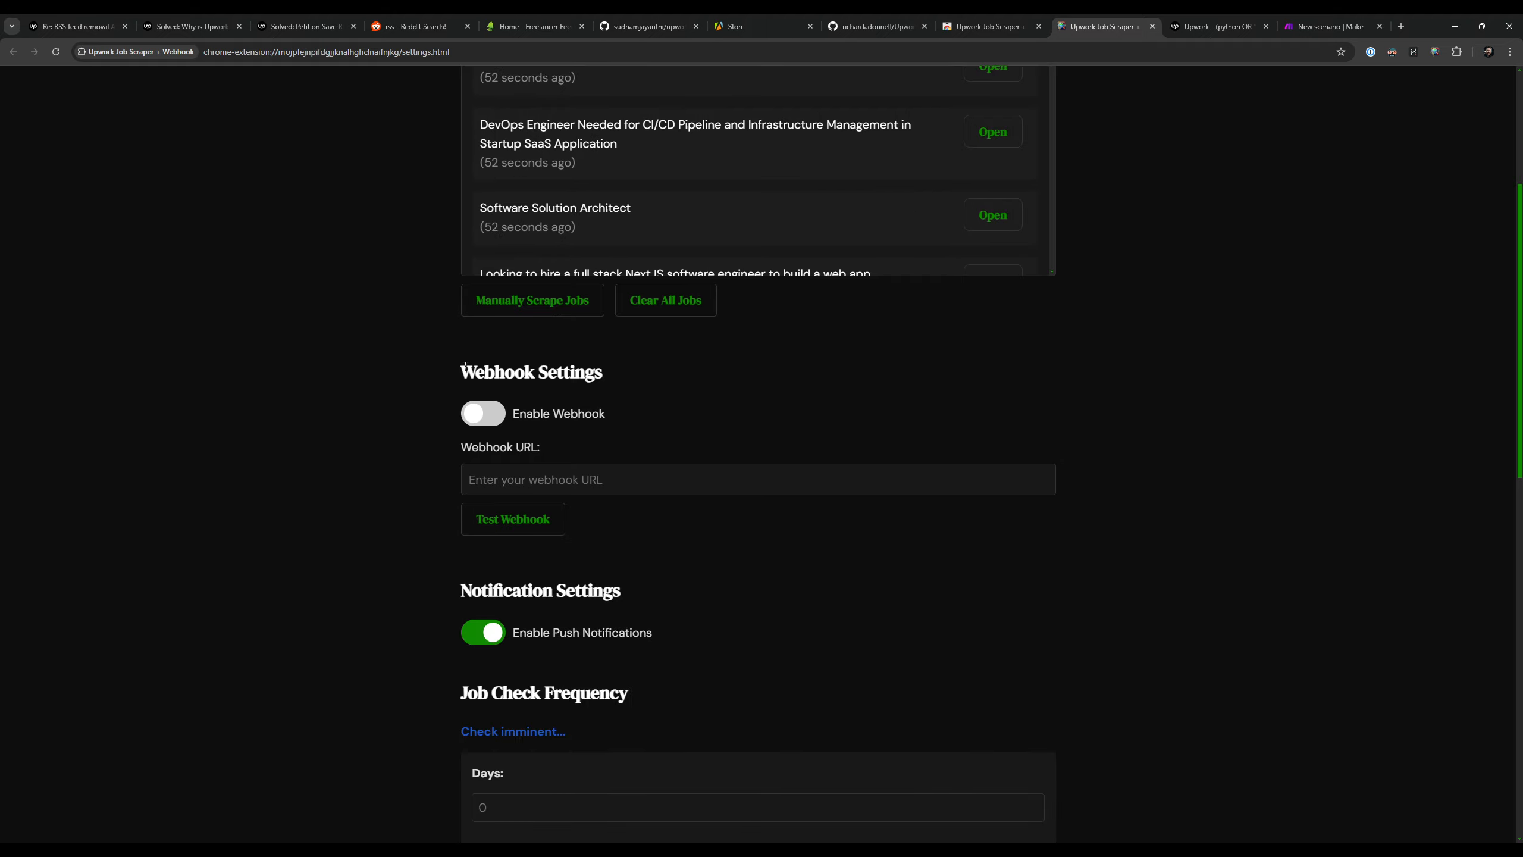
drag(467, 366, 605, 371)
click(619, 366)
Step: Switch to the new Make scenario "Upwork Job Scraper + Webhook" and add a Custom webhook trigger from the Webhooks app
click(1217, 26)
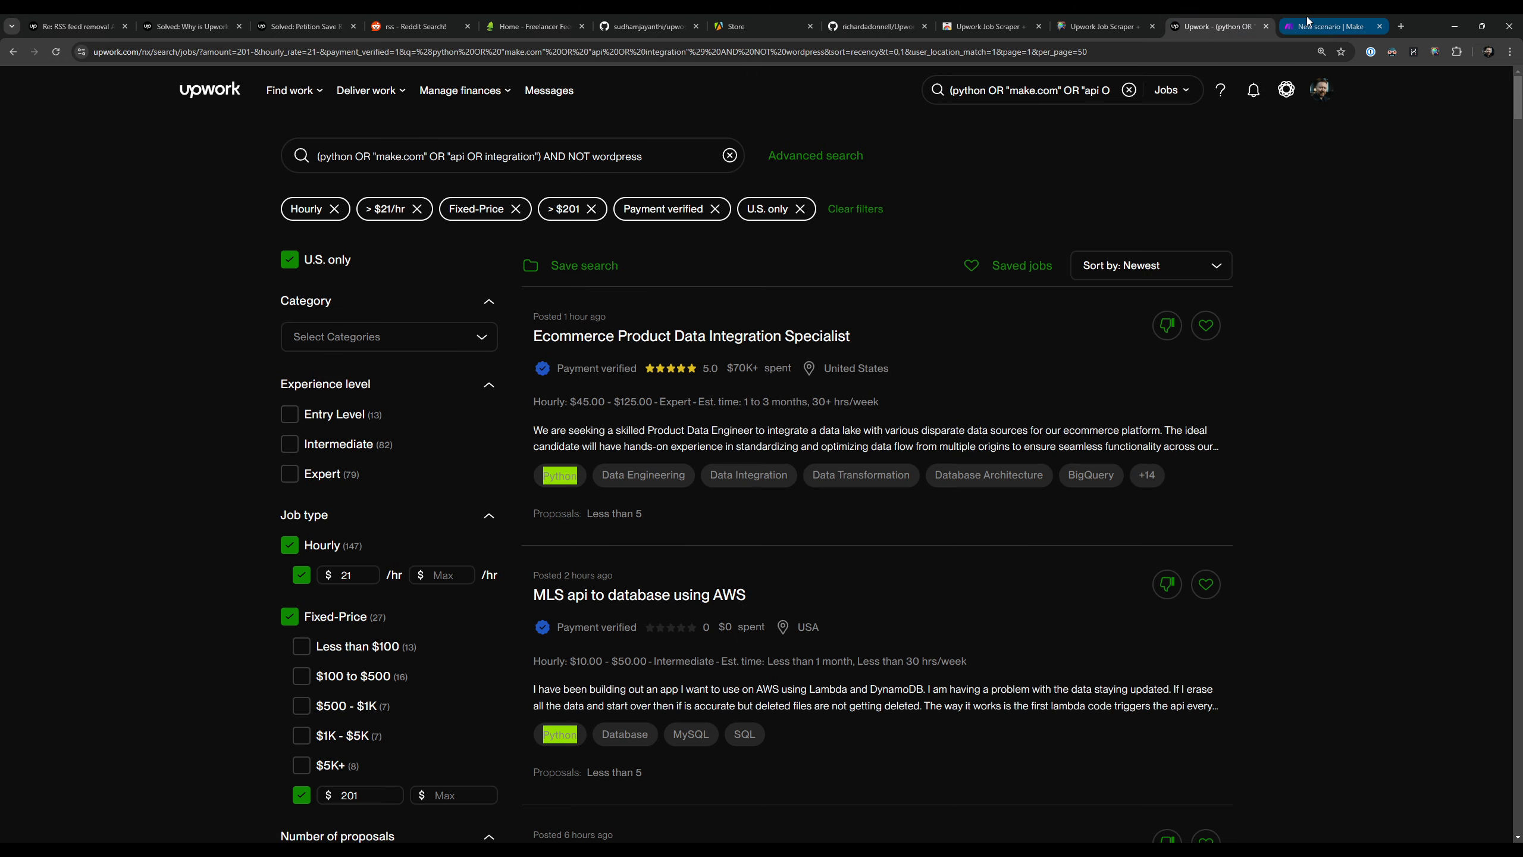
click(1328, 26)
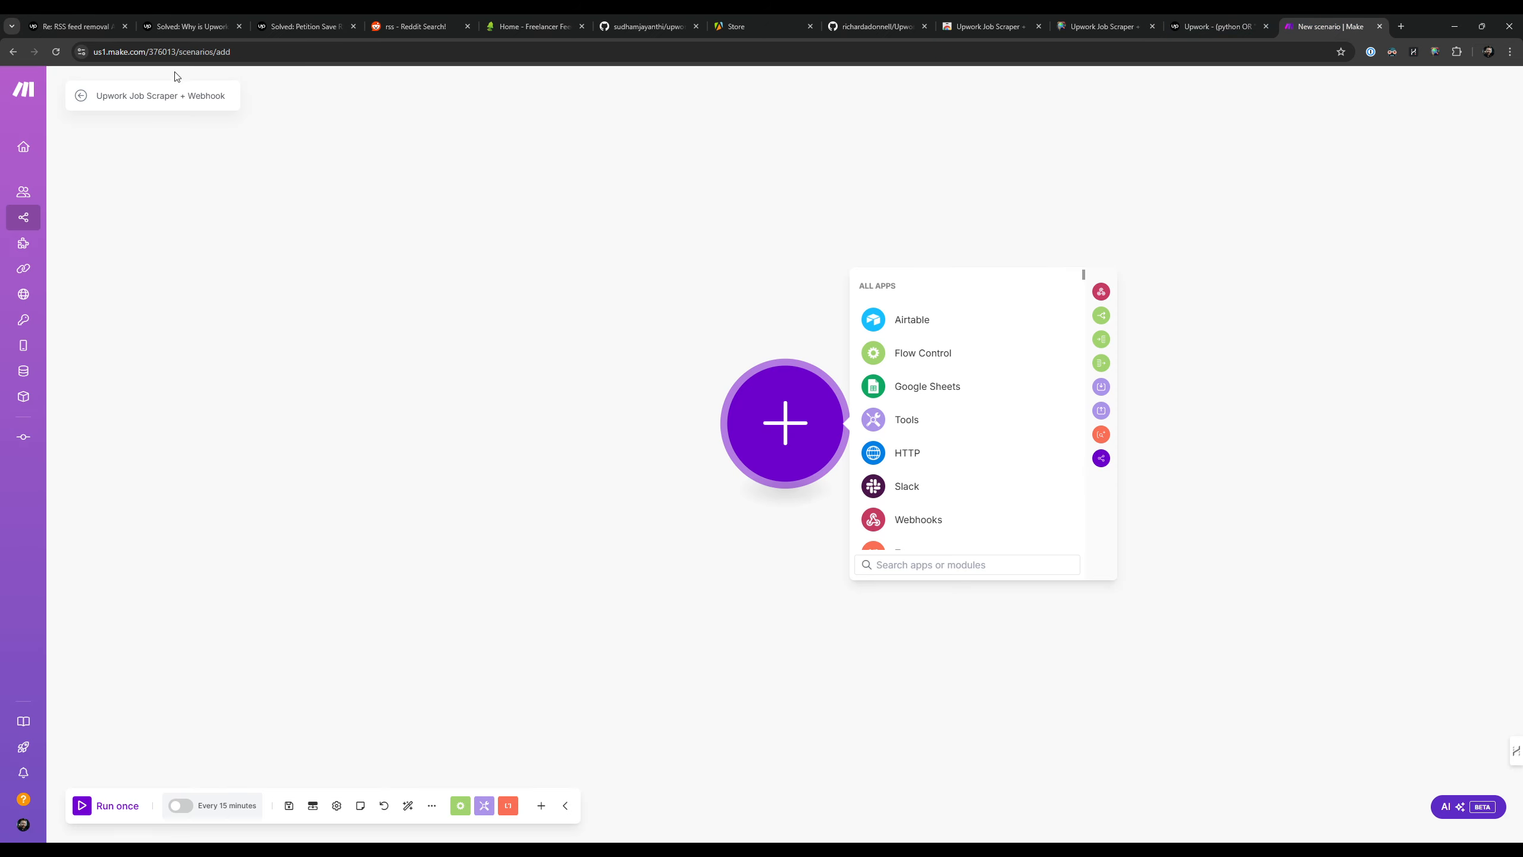
drag(180, 53, 160, 53)
click(160, 53)
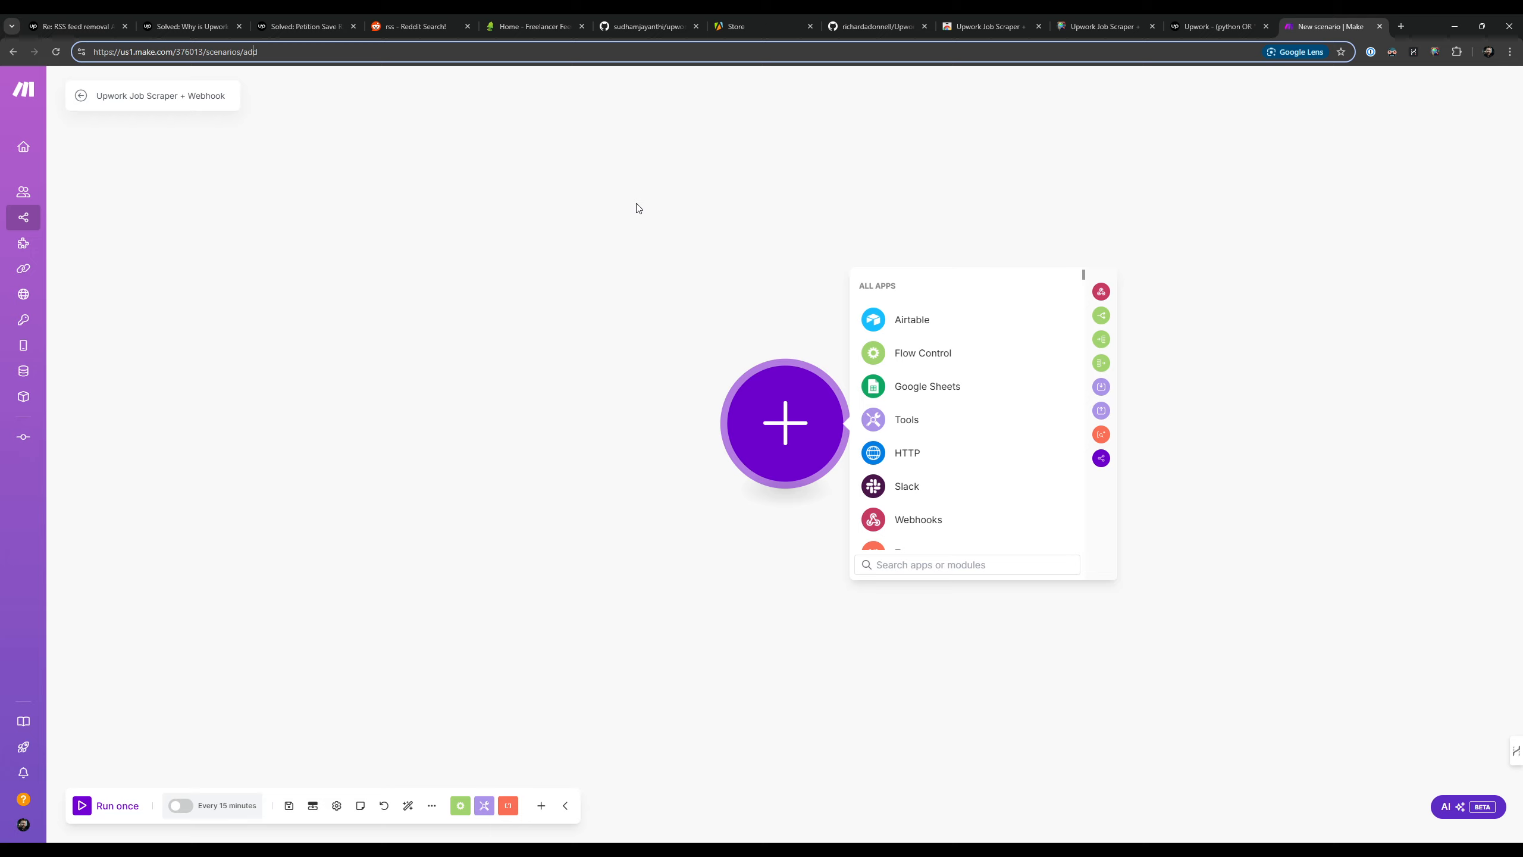
click(882, 161)
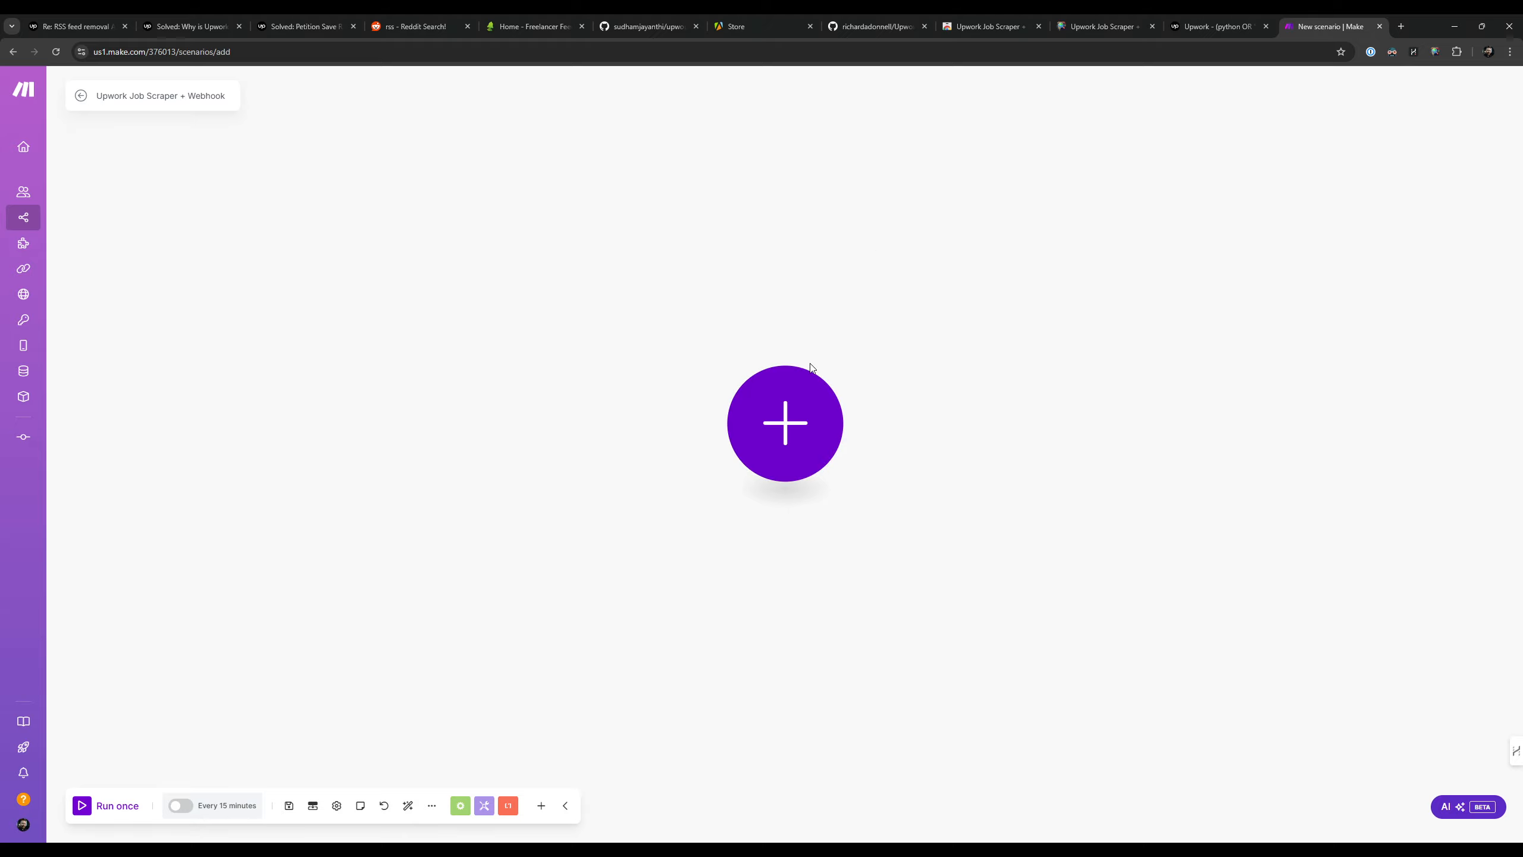
click(807, 427)
click(906, 518)
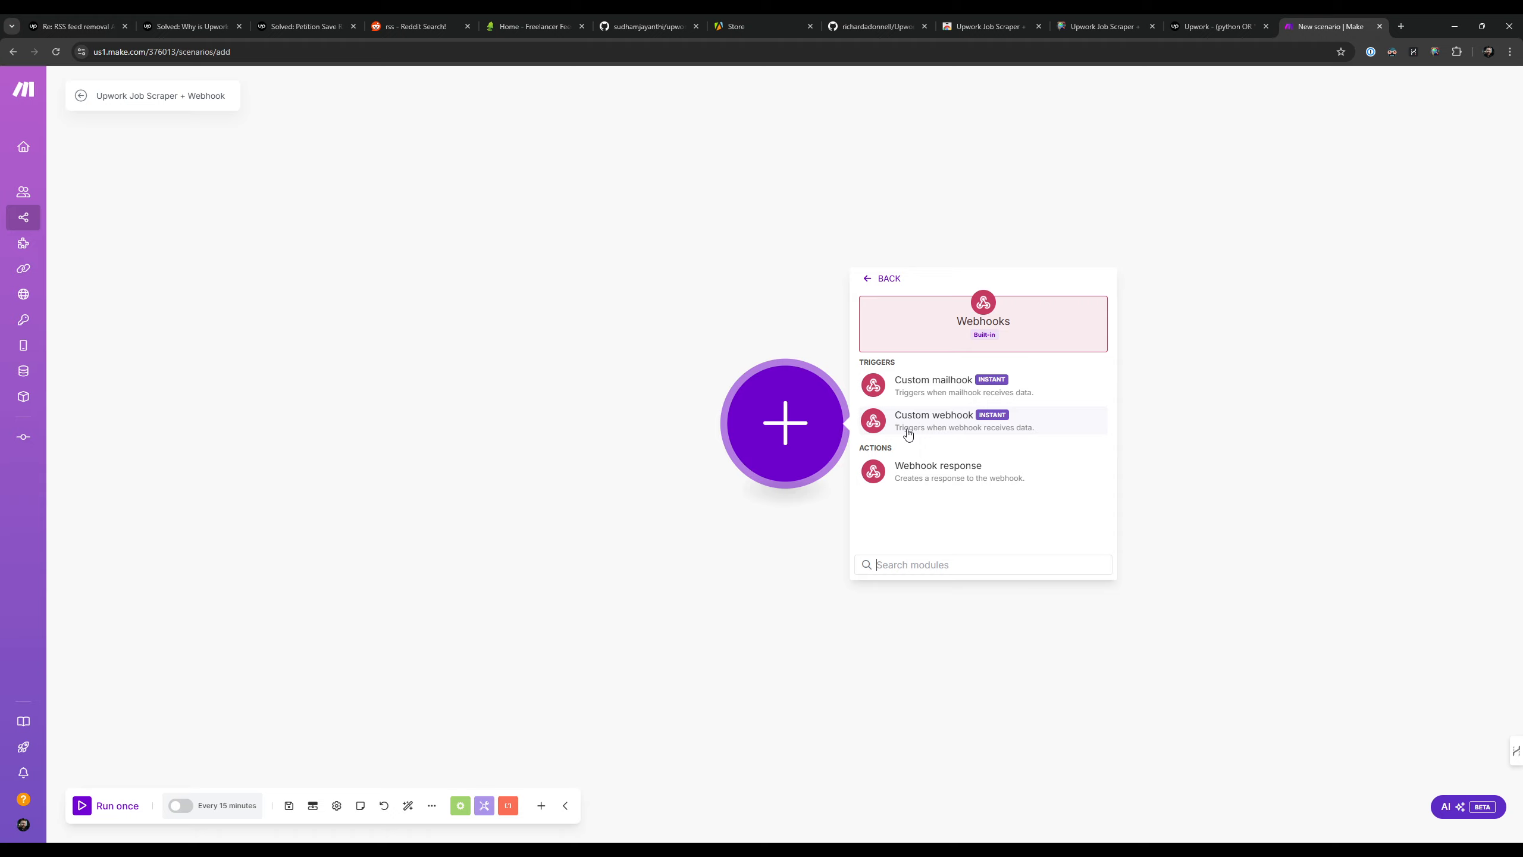
click(927, 424)
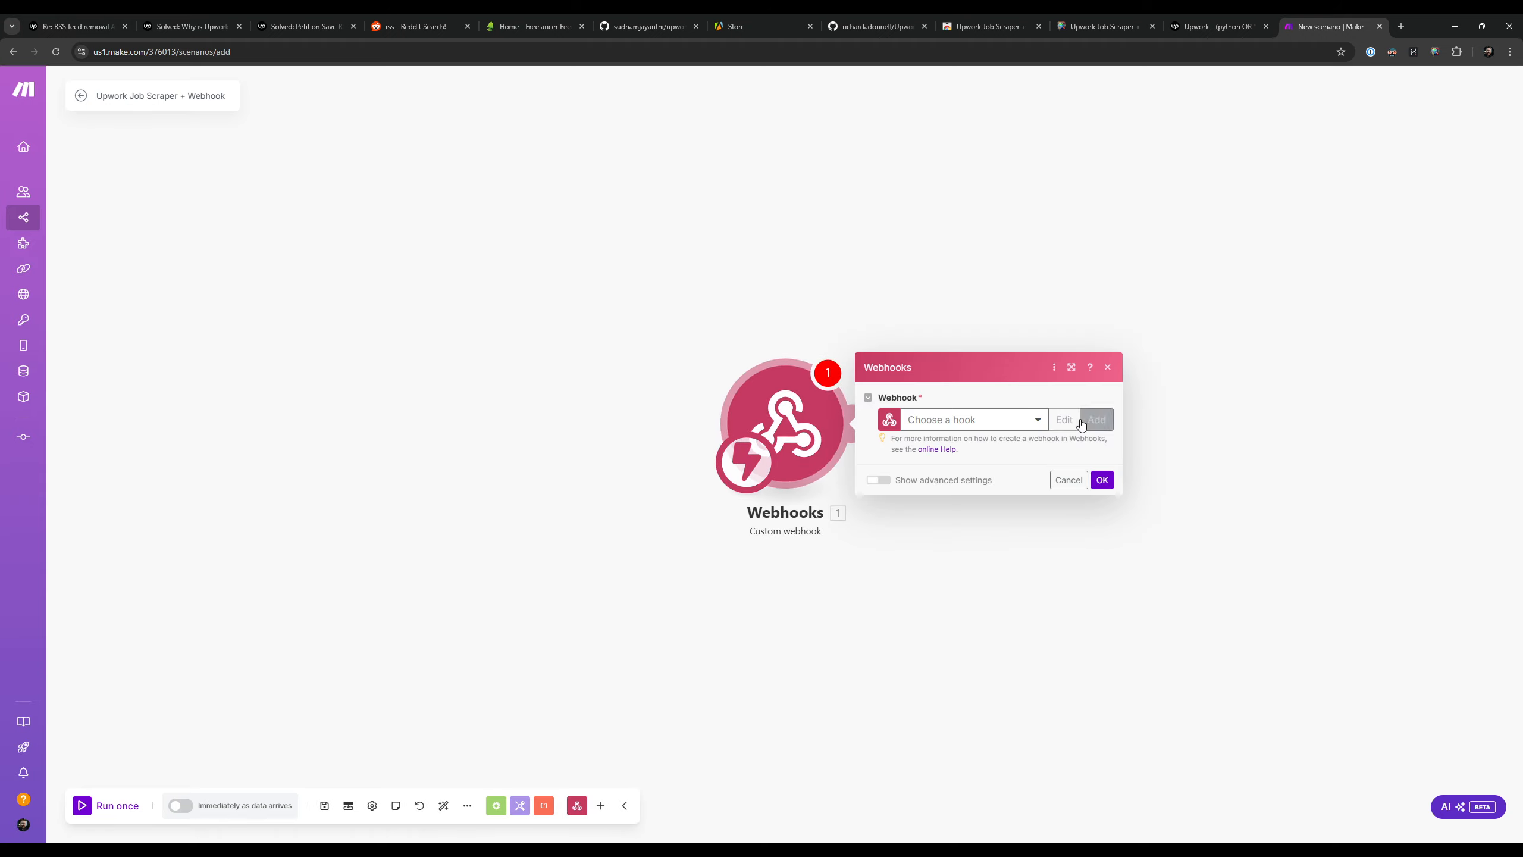
Step: Start creating a new webhook for the Custom webhook trigger and name it "Upwork Test 1"
click(1095, 419)
triple_click(1172, 371)
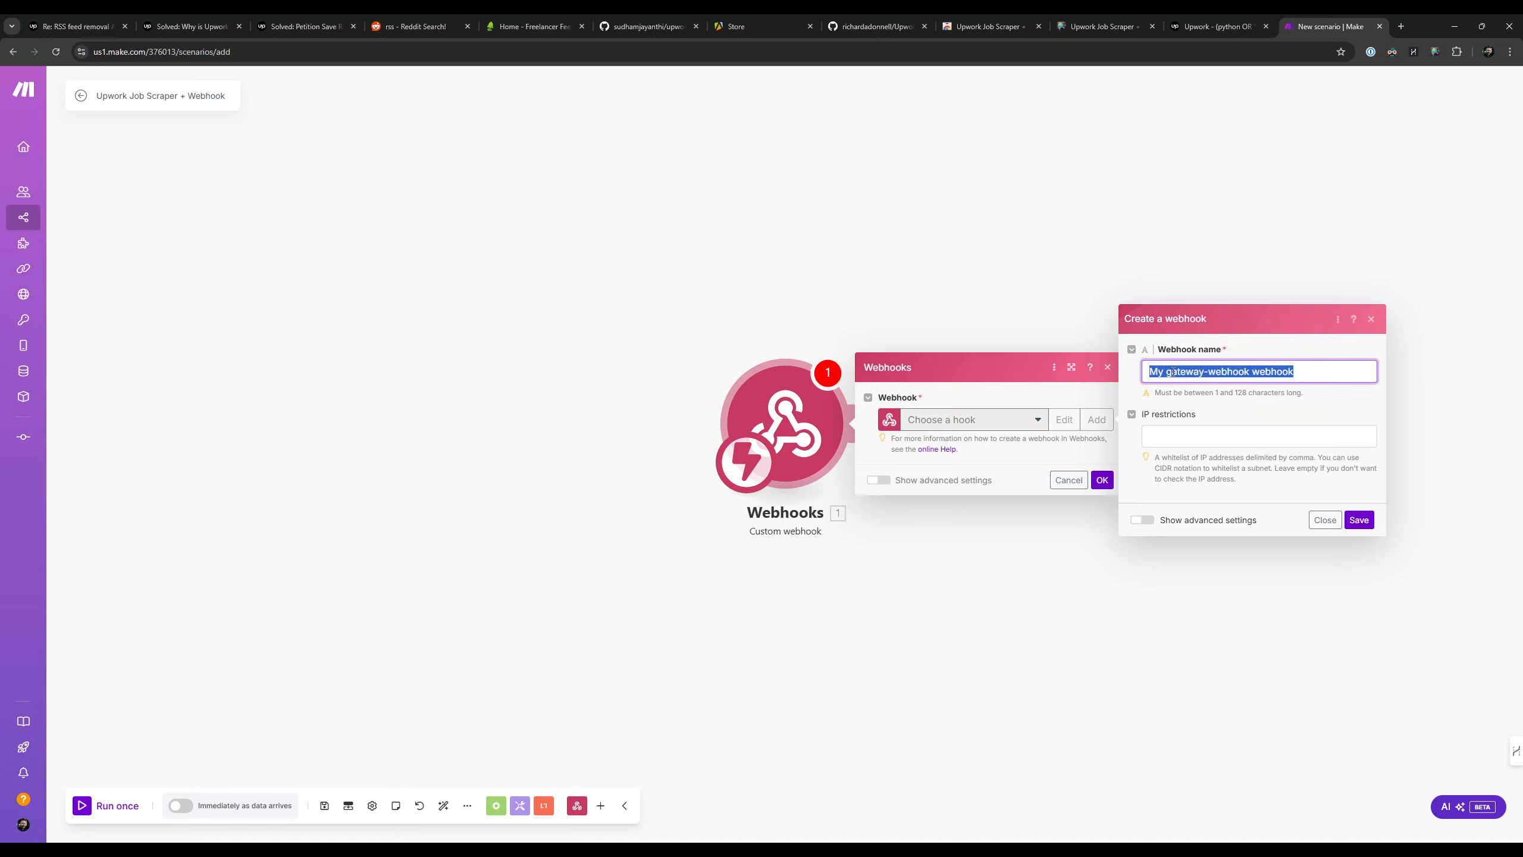
text(Upwor)
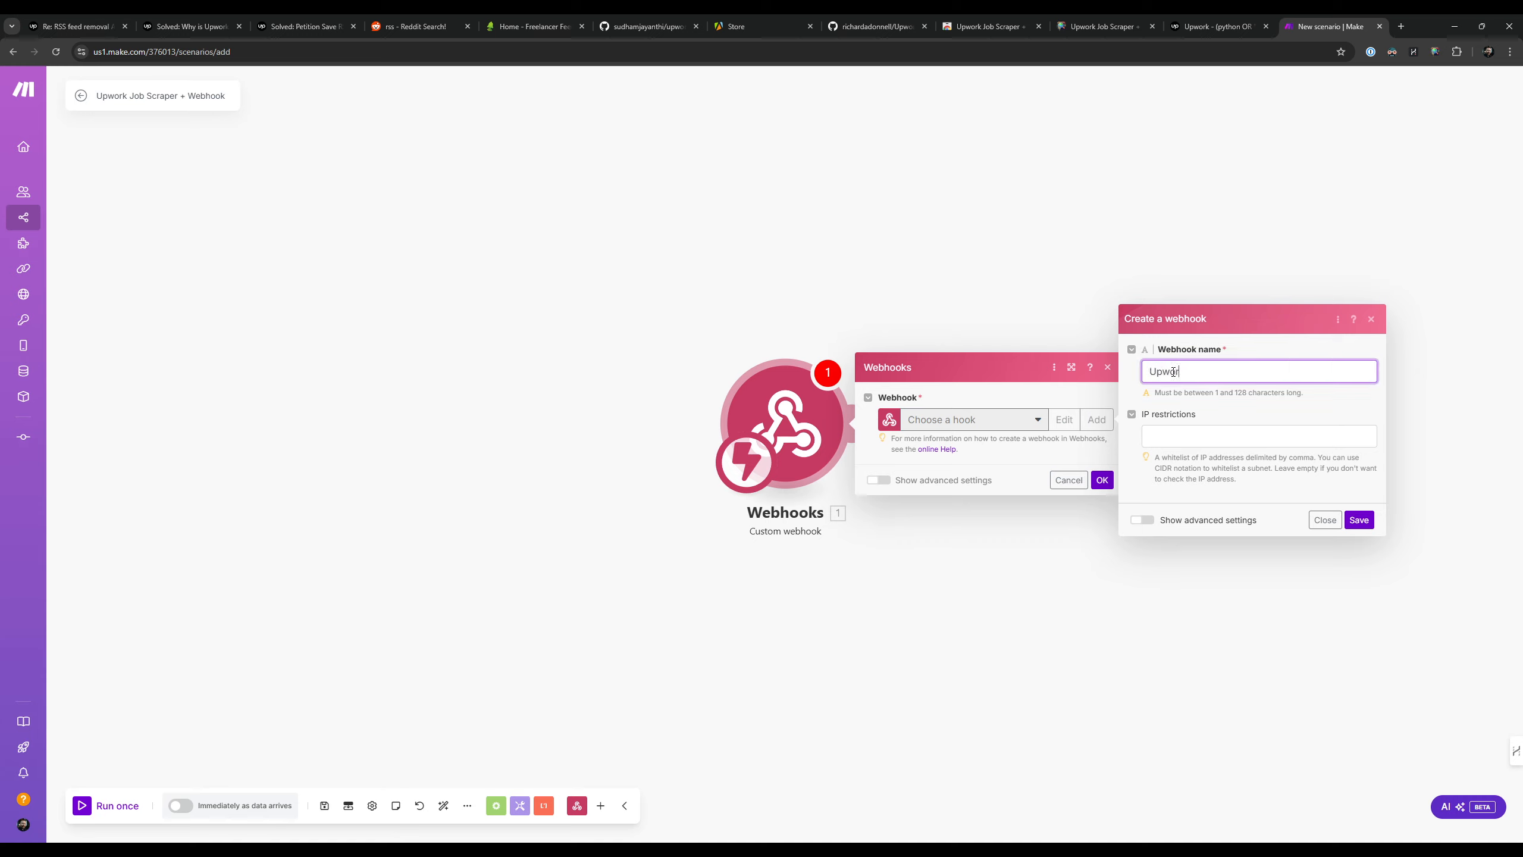
text(k Test 1)
click(1271, 436)
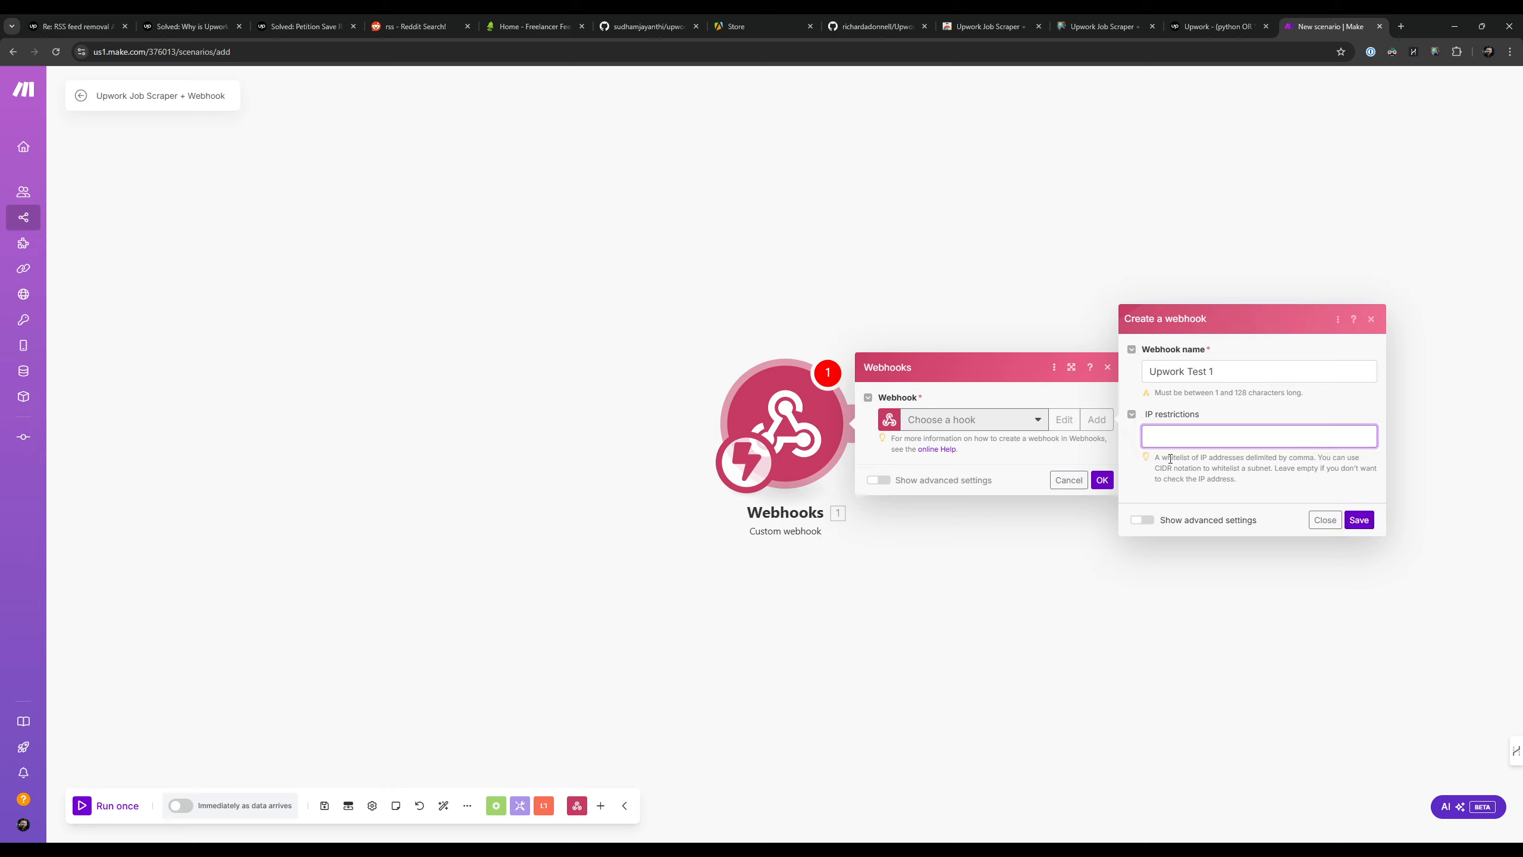
Step: Read the IP restrictions guidance, leave that field empty and save the new webhook
drag(1167, 457, 1297, 468)
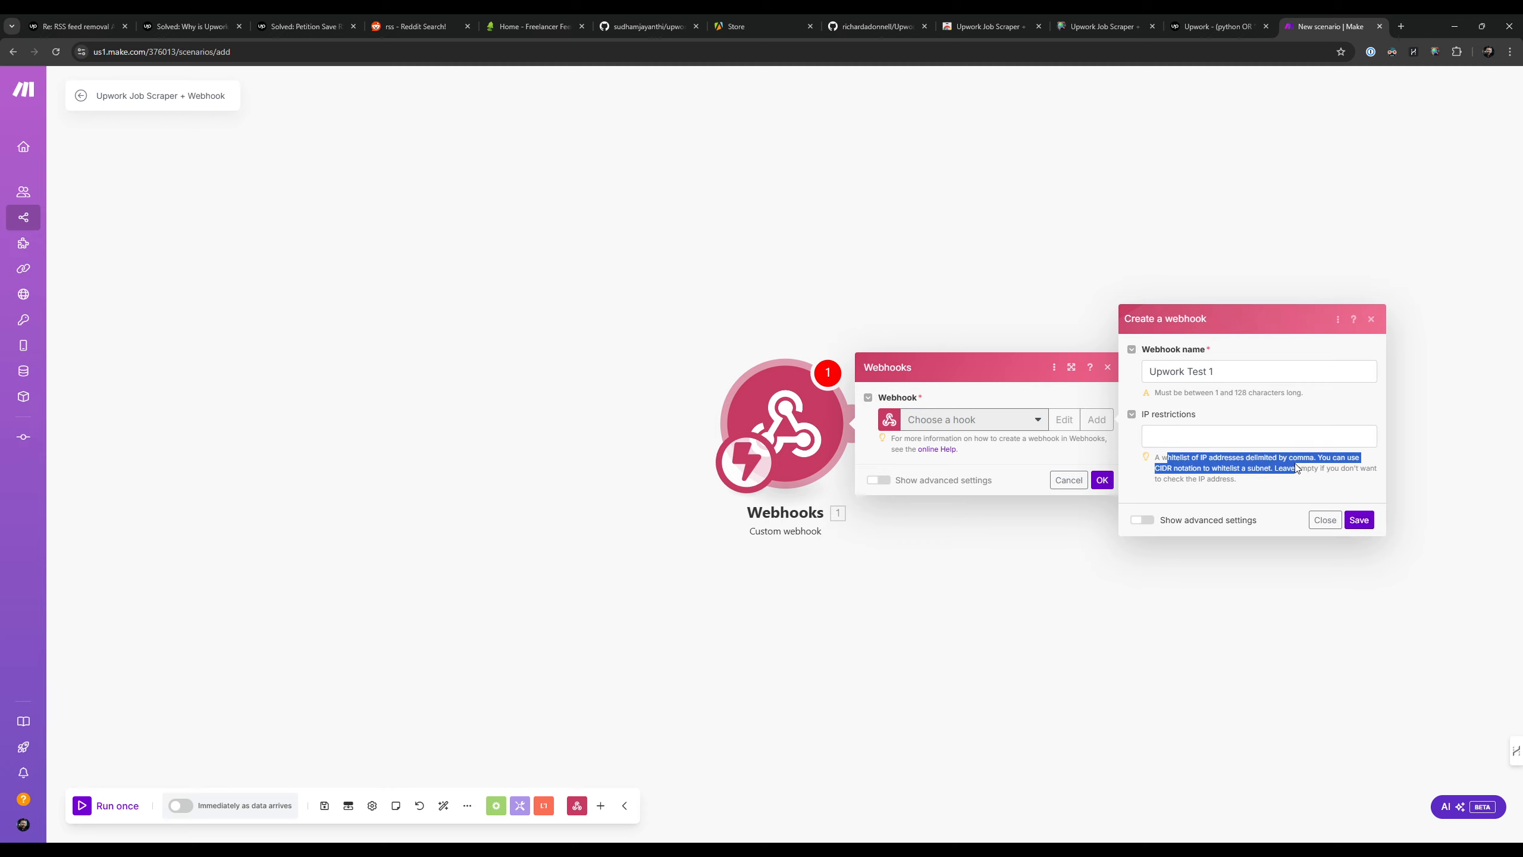
click(1297, 468)
drag(1162, 457, 1296, 461)
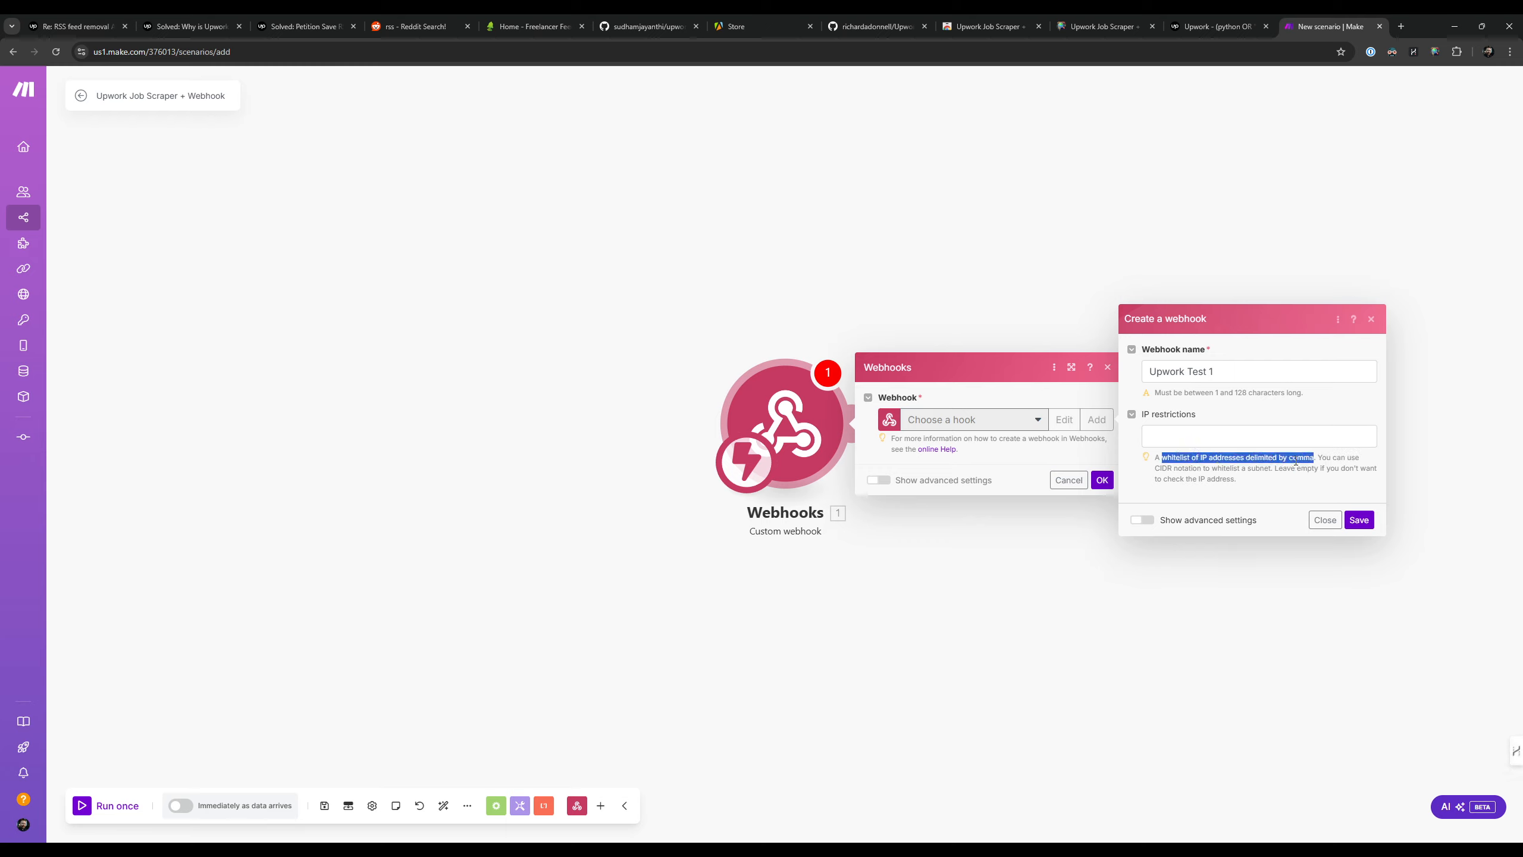
click(1336, 464)
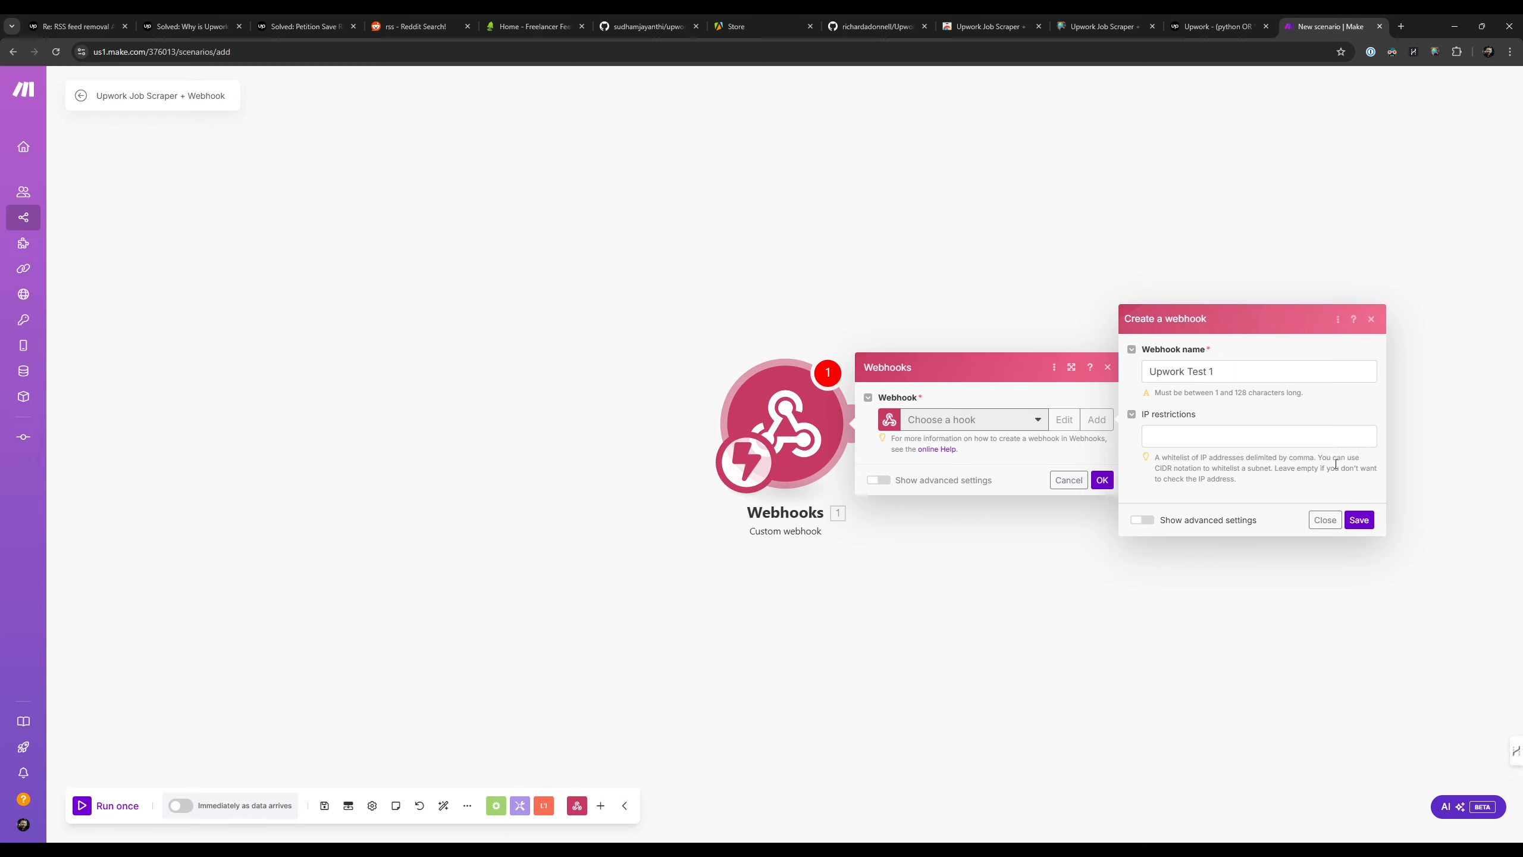
click(1190, 445)
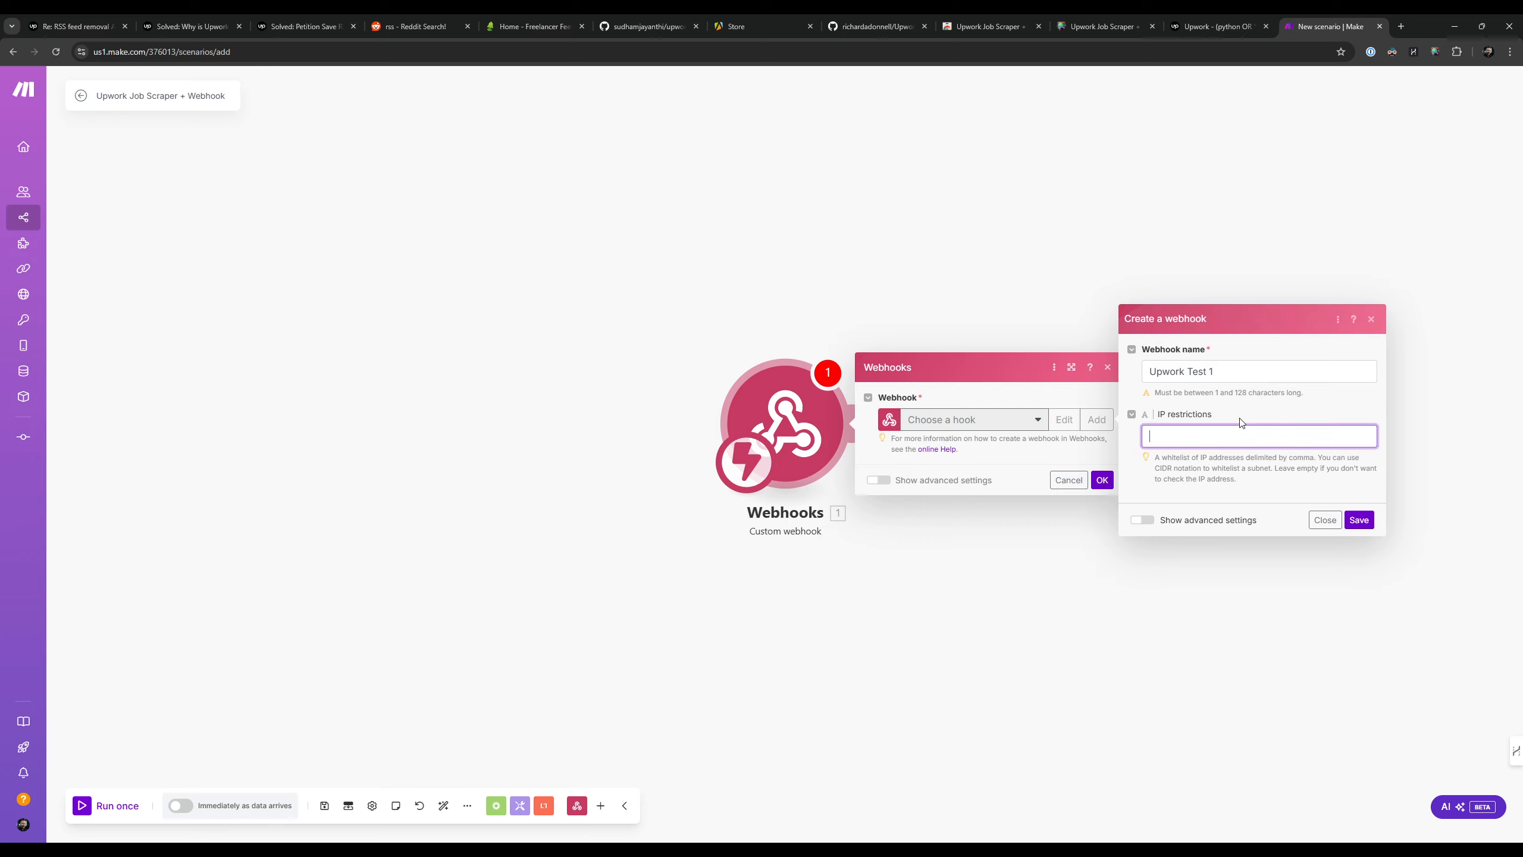
click(1208, 476)
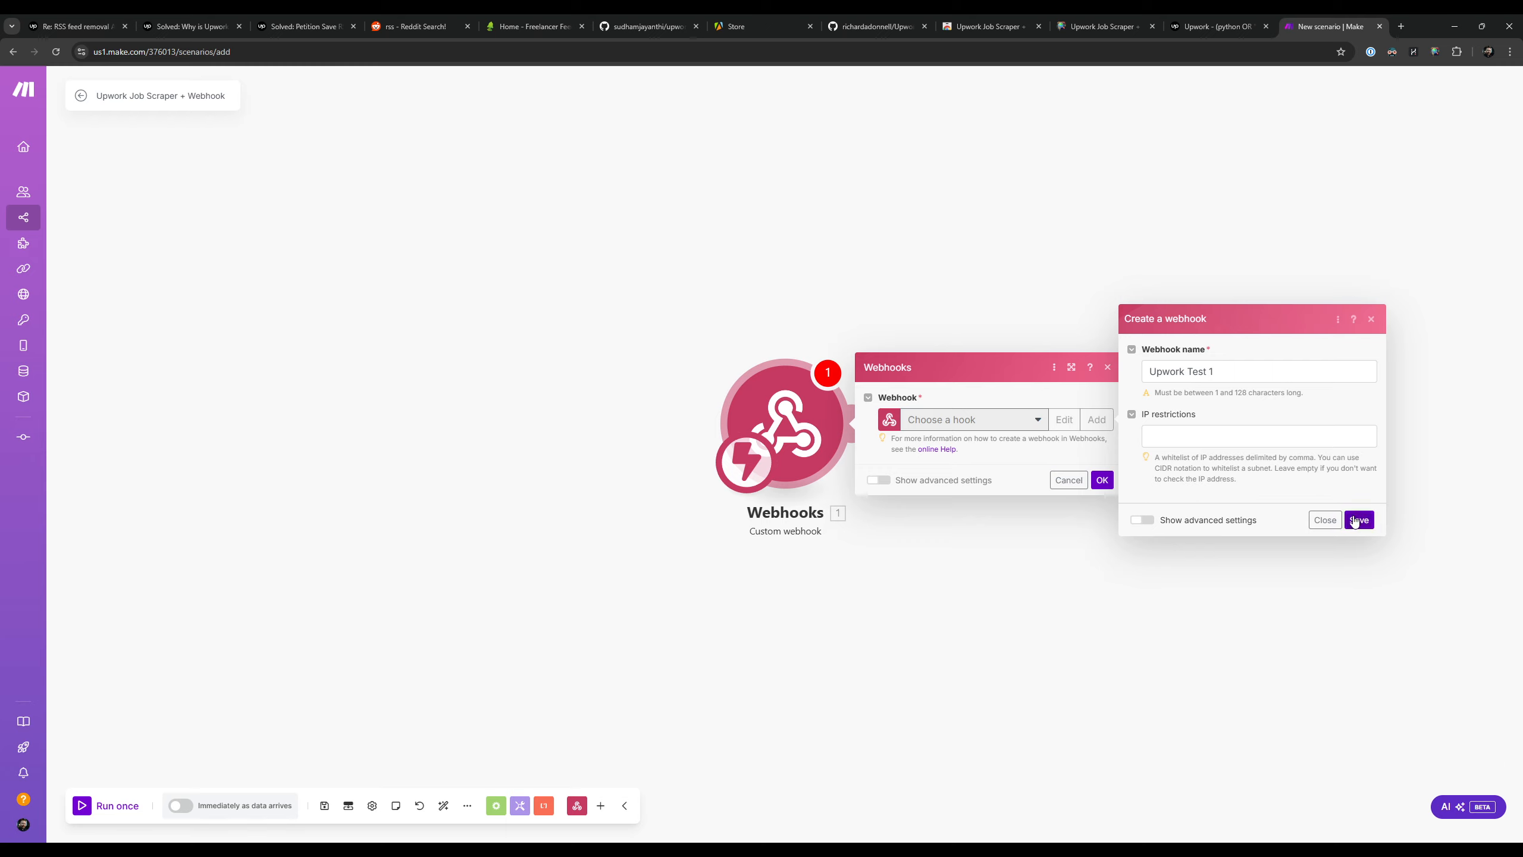
click(1176, 430)
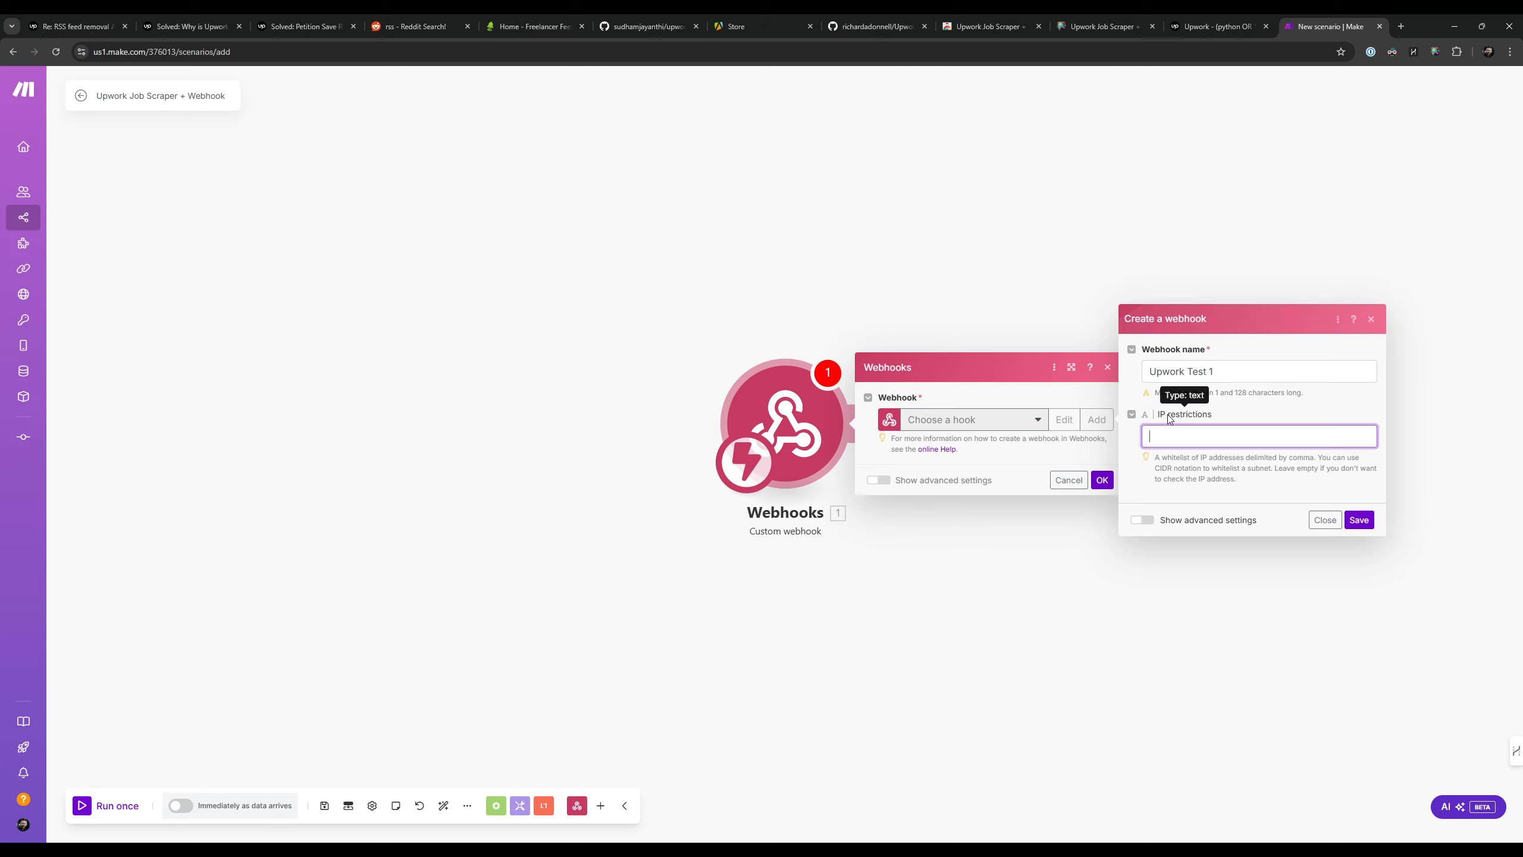
click(1359, 519)
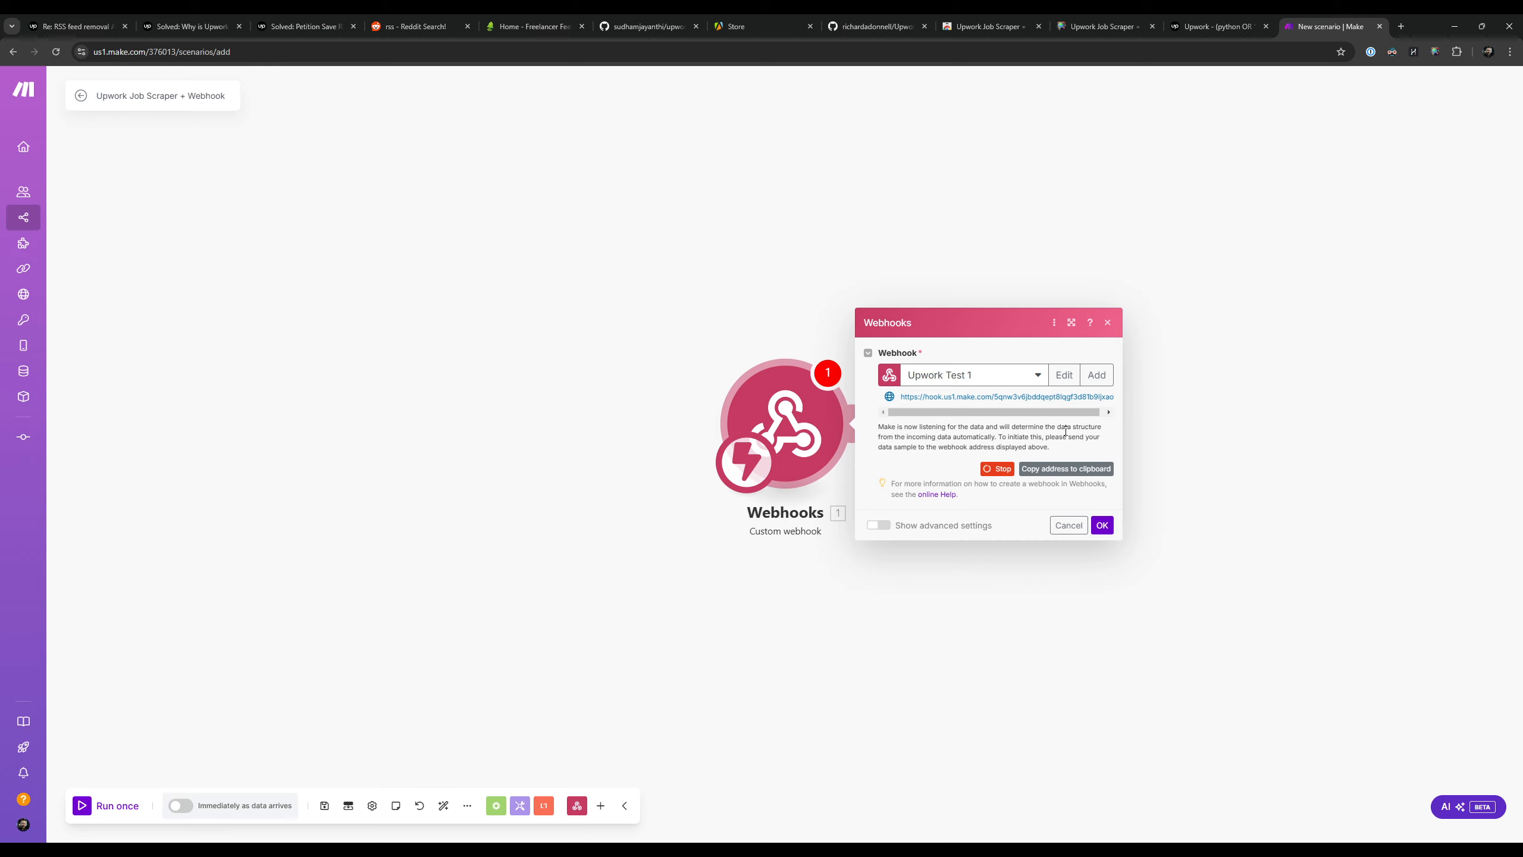
Step: Copy the webhook address to the clipboard, accept the trigger settings and run the scenario once
click(1066, 469)
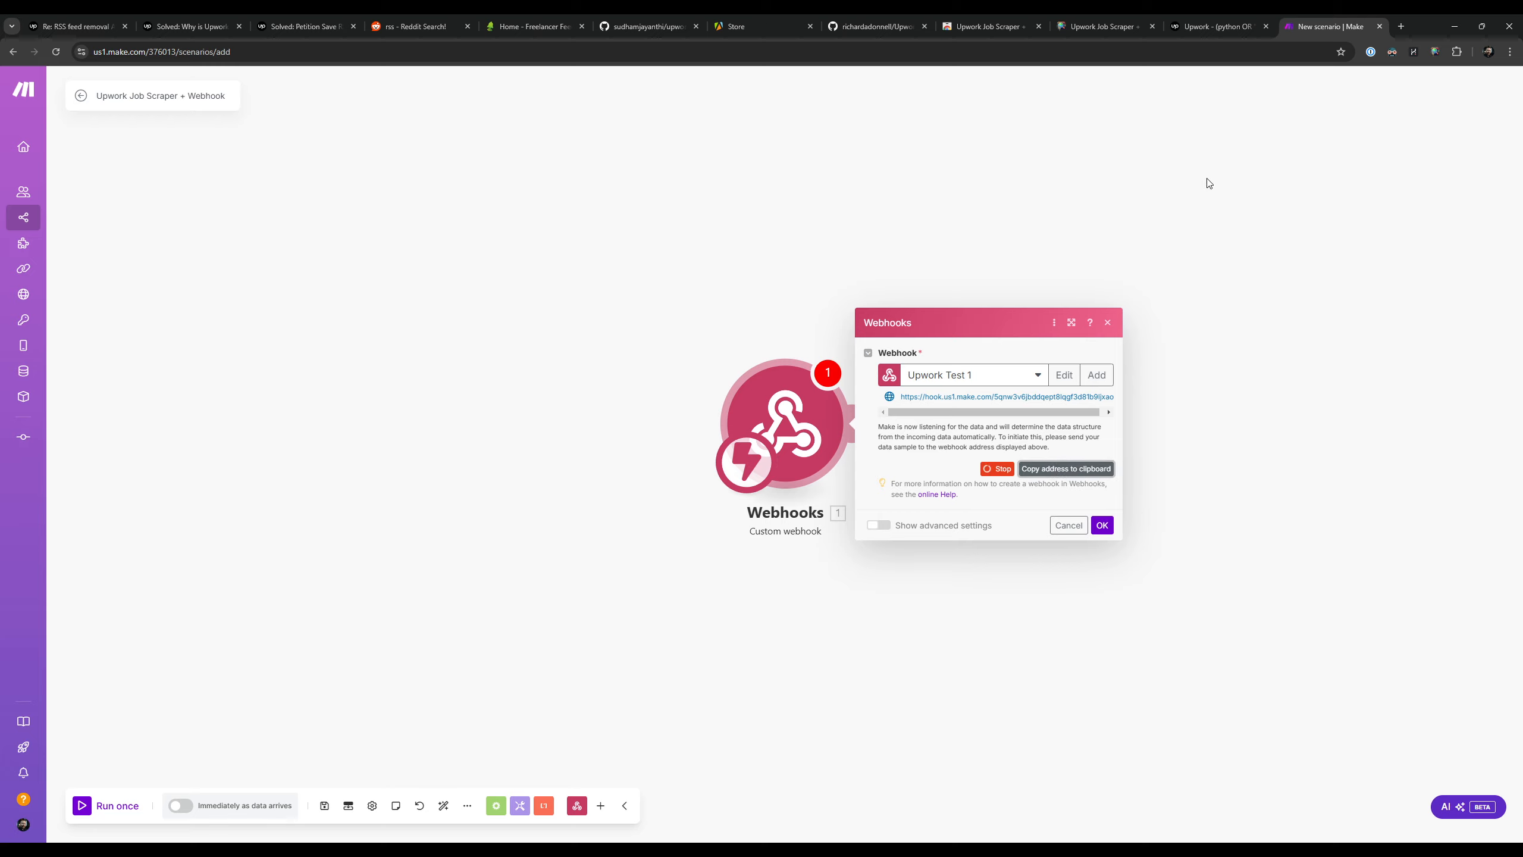
click(1102, 525)
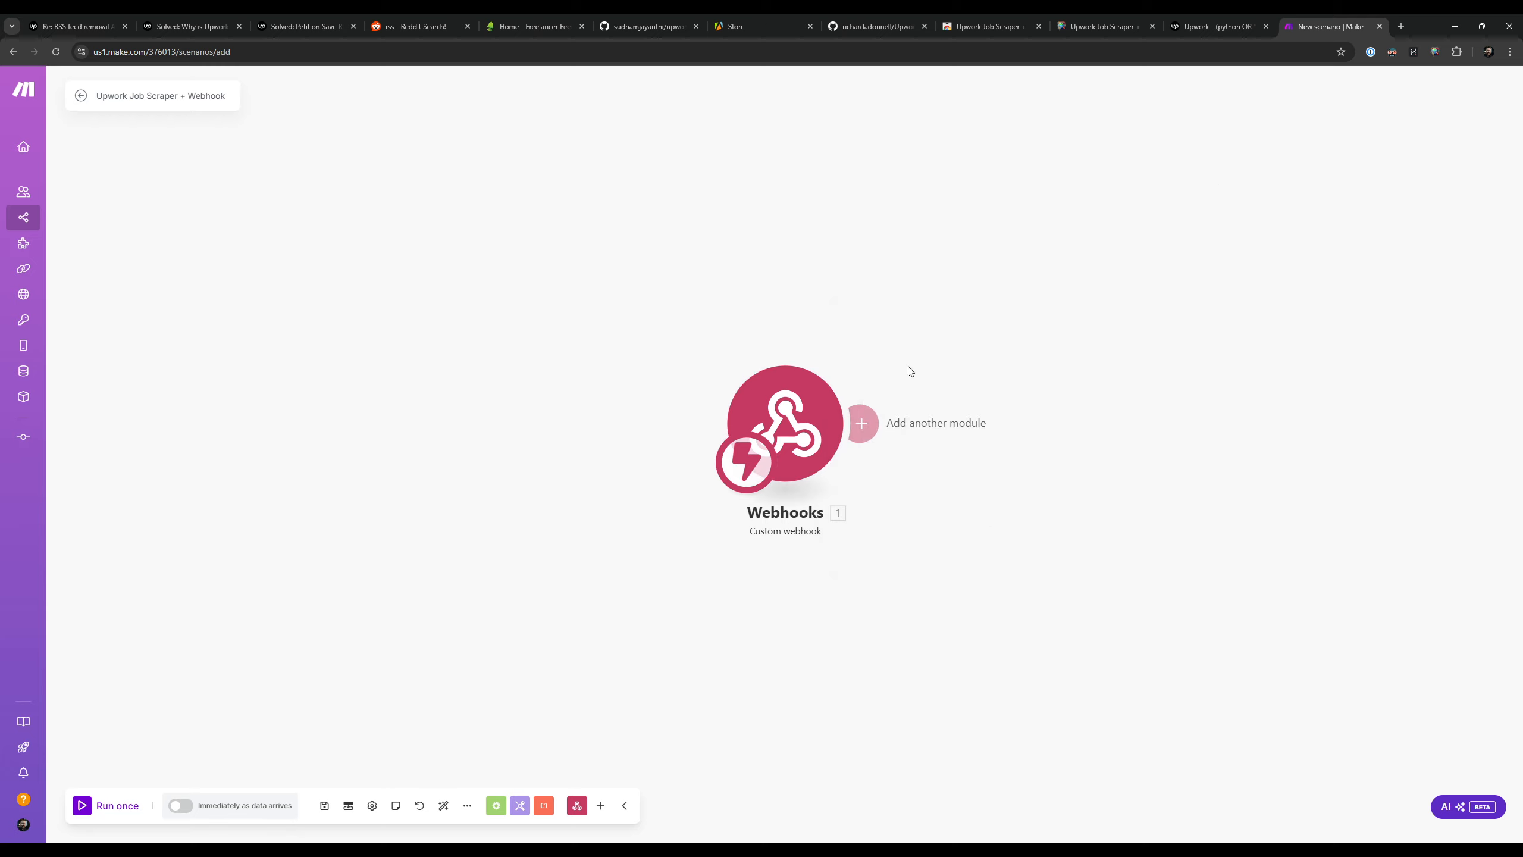
click(87, 809)
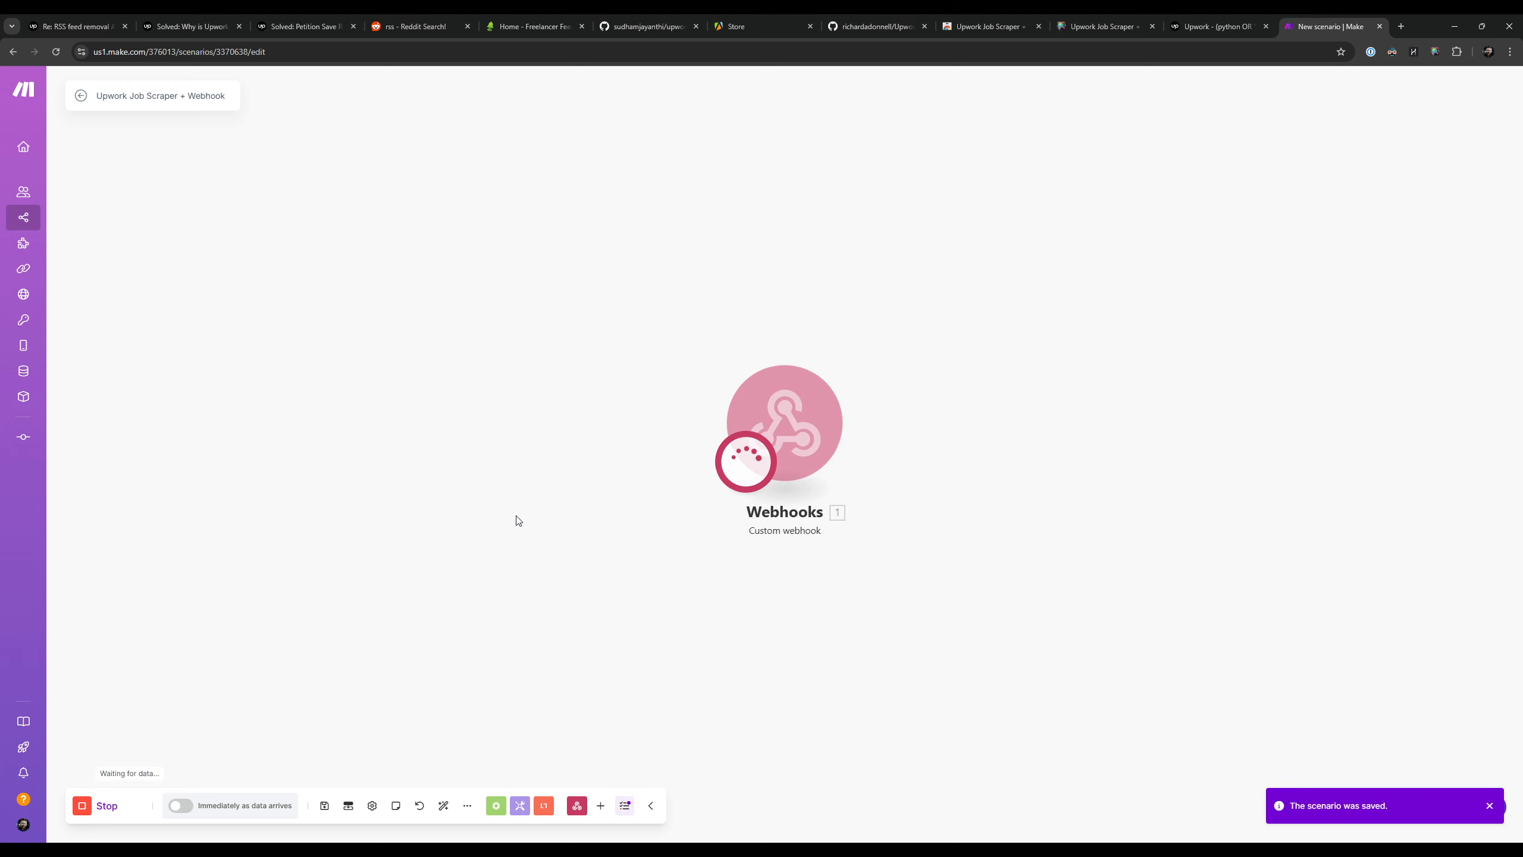
Step: Switch to the Upwork Job Scraper + Webhook settings page, enable the webhook and paste the copied Make address as the Webhook URL
click(1212, 20)
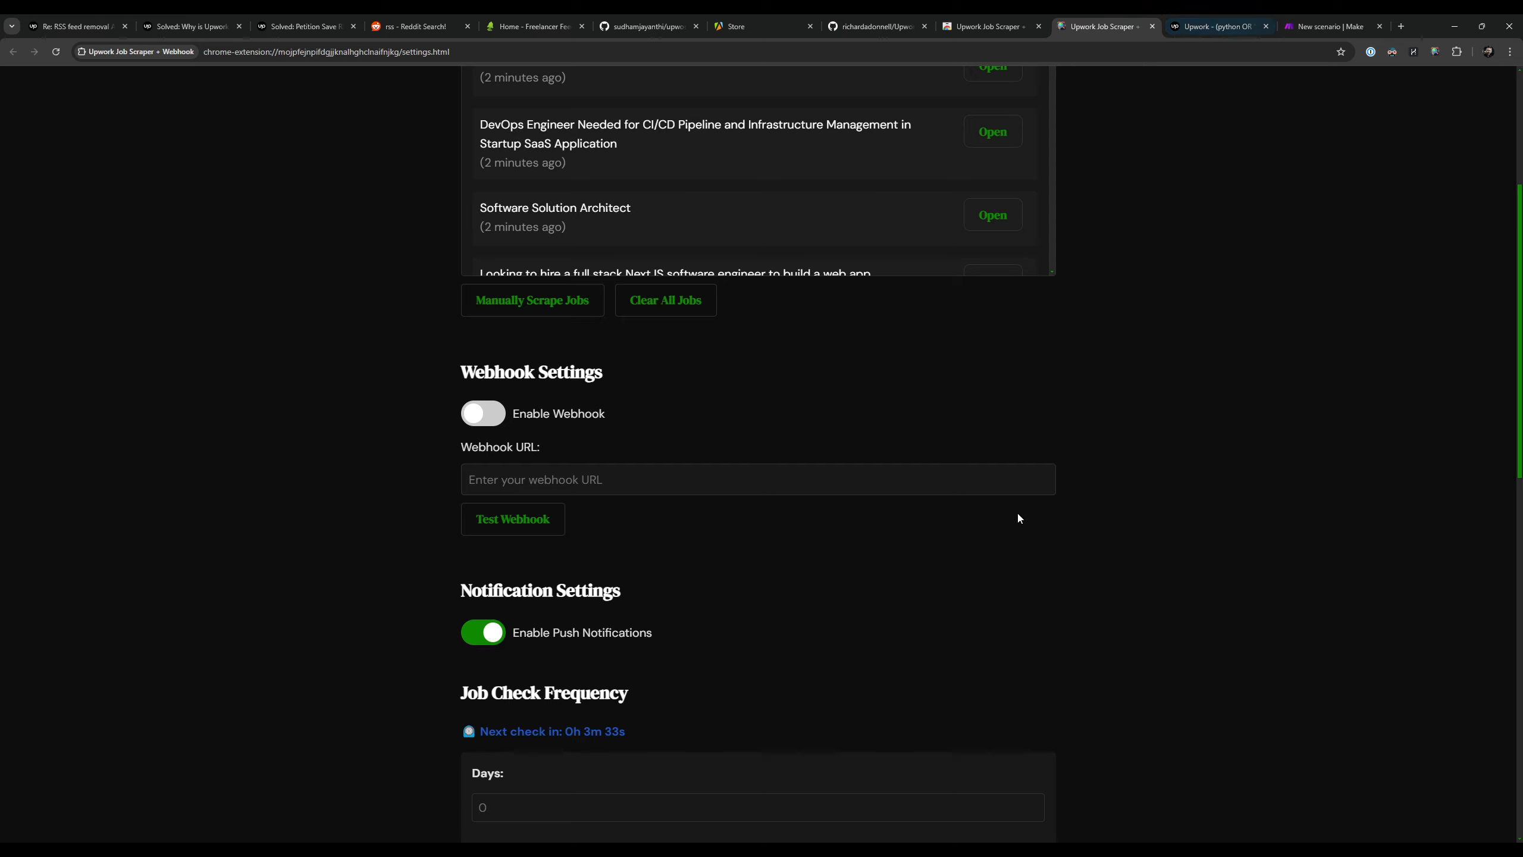
click(556, 413)
drag(460, 372, 628, 370)
click(540, 480)
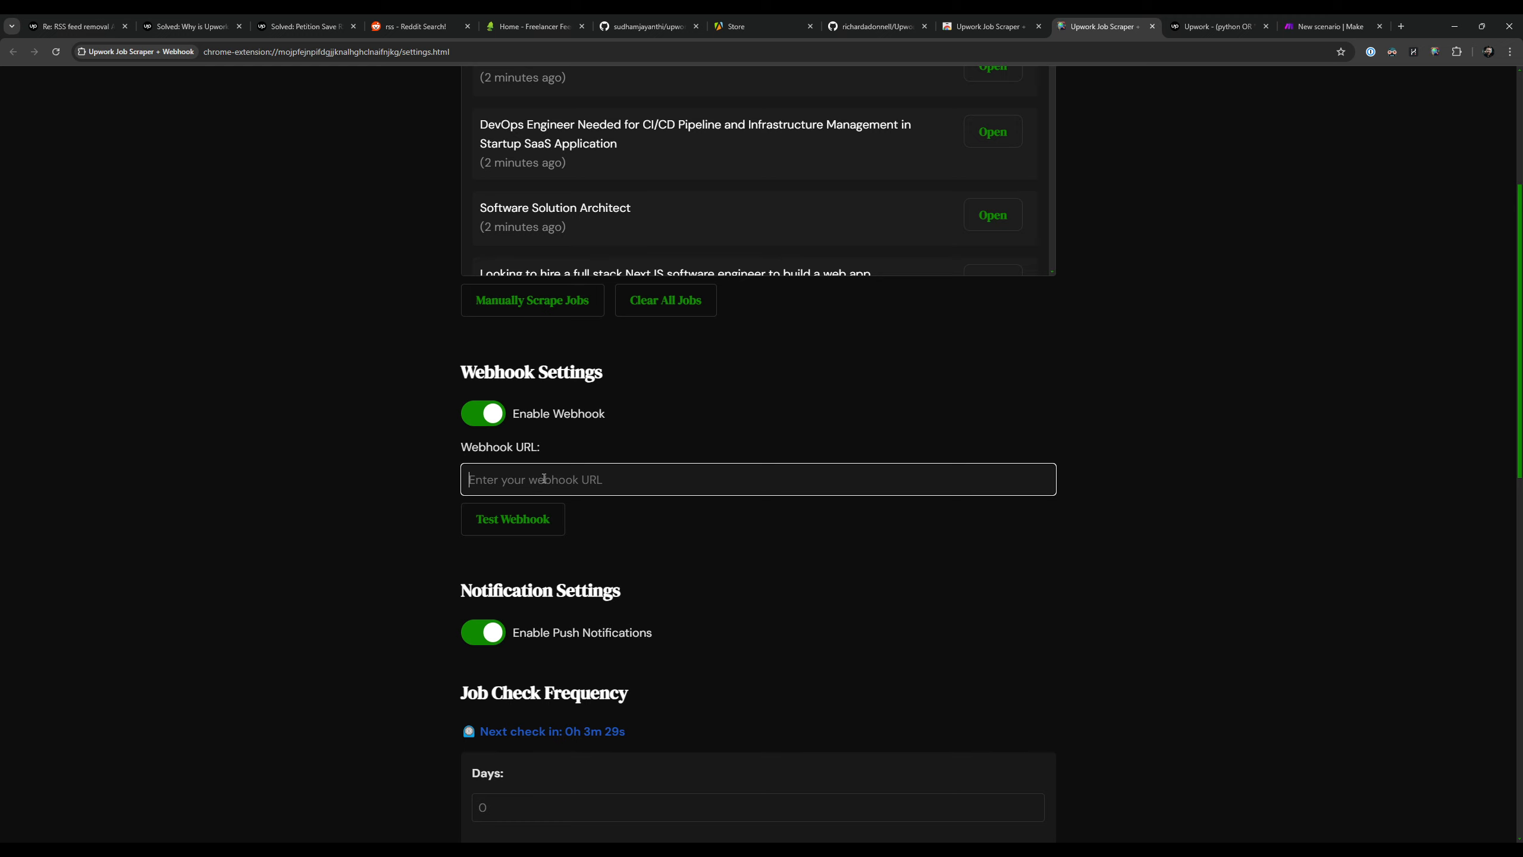
Step: Check the webhook URL entry in the Activity Log and send a test from Webhook Settings
scroll(355, 492, down, 10)
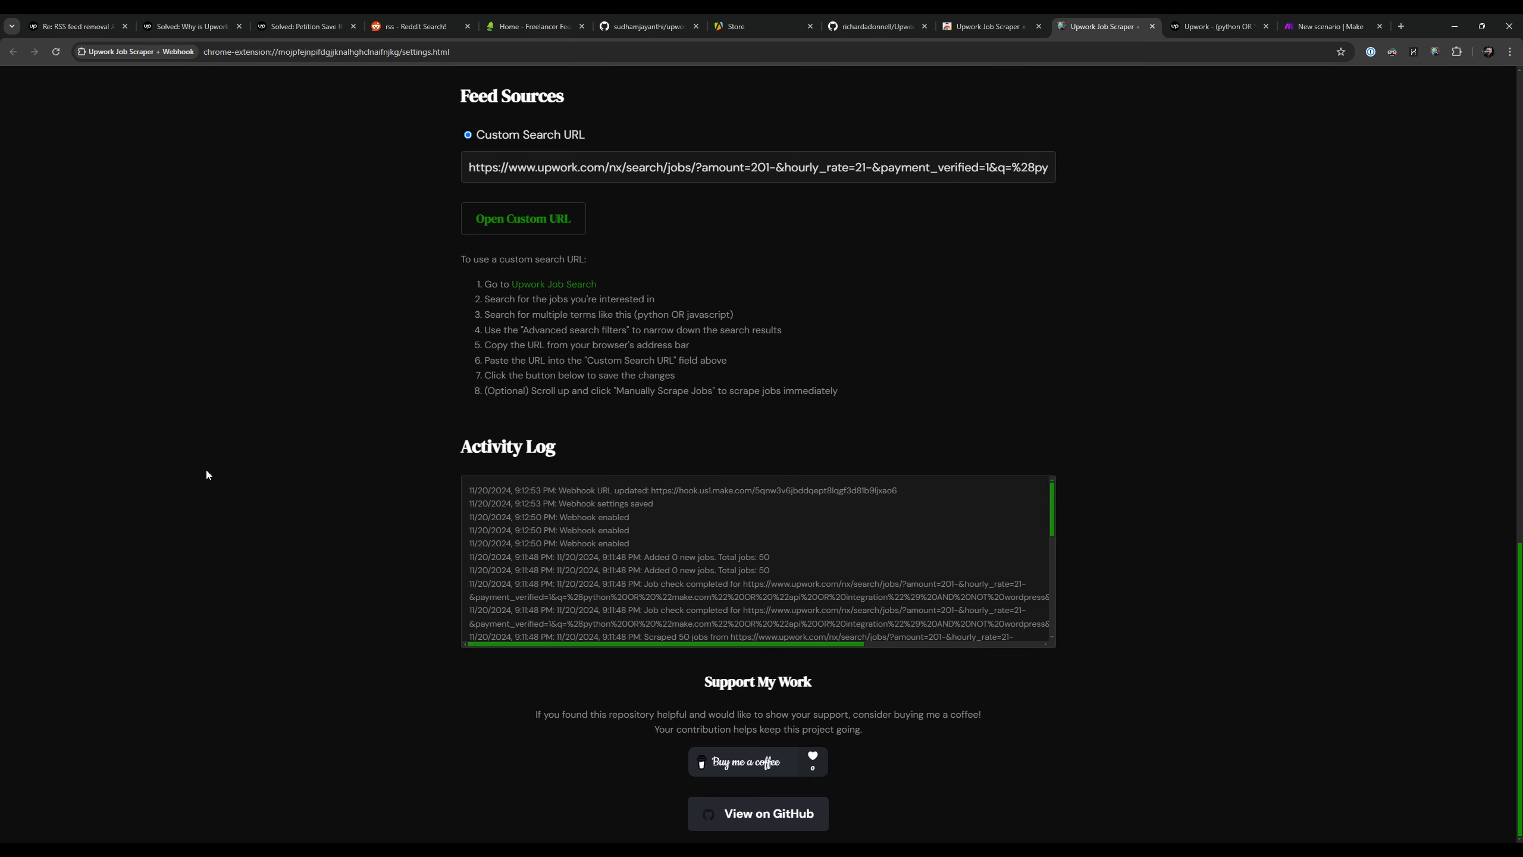
drag(531, 490, 895, 490)
click(1131, 376)
scroll(1279, 608, up, 10)
scroll(1282, 616, up, 5)
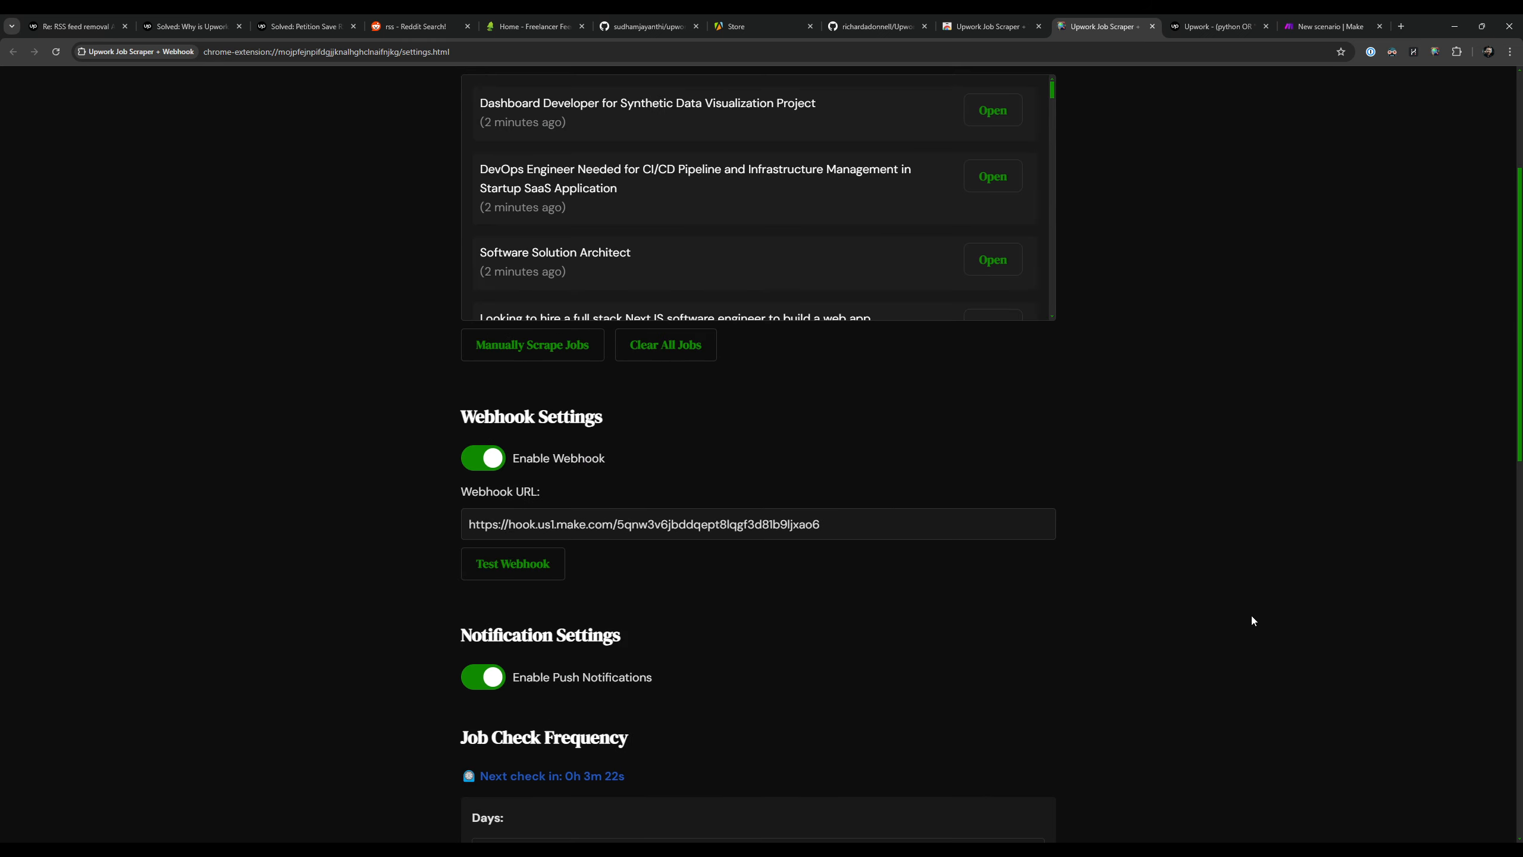
click(540, 567)
Step: Switch to the Make scenario and examine the received test job bundle, expanding its skills, attachments and questions
click(1327, 26)
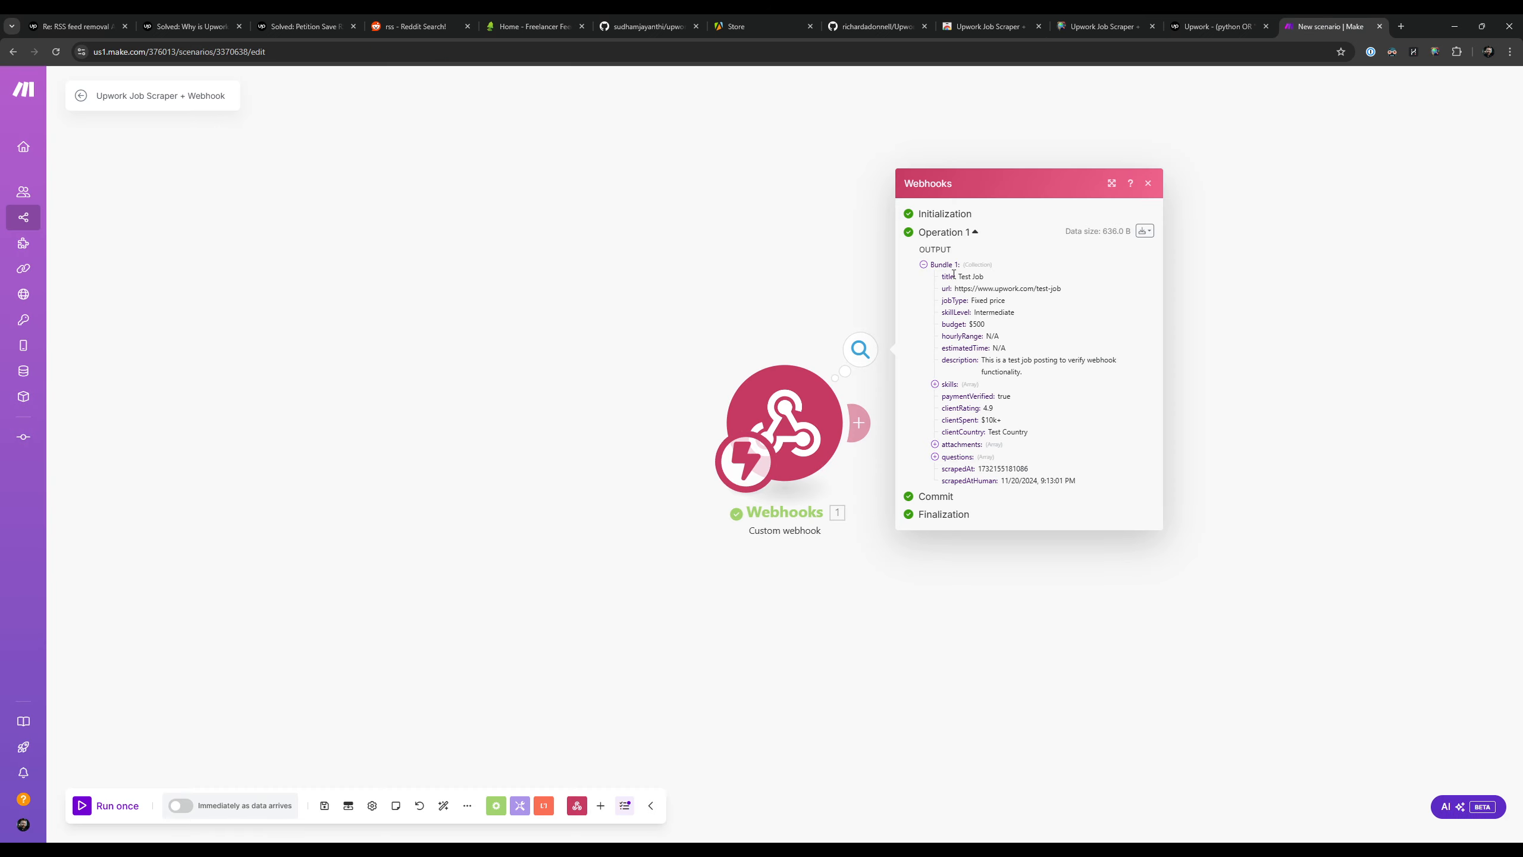
drag(954, 274, 1060, 467)
click(1060, 467)
click(958, 456)
click(949, 373)
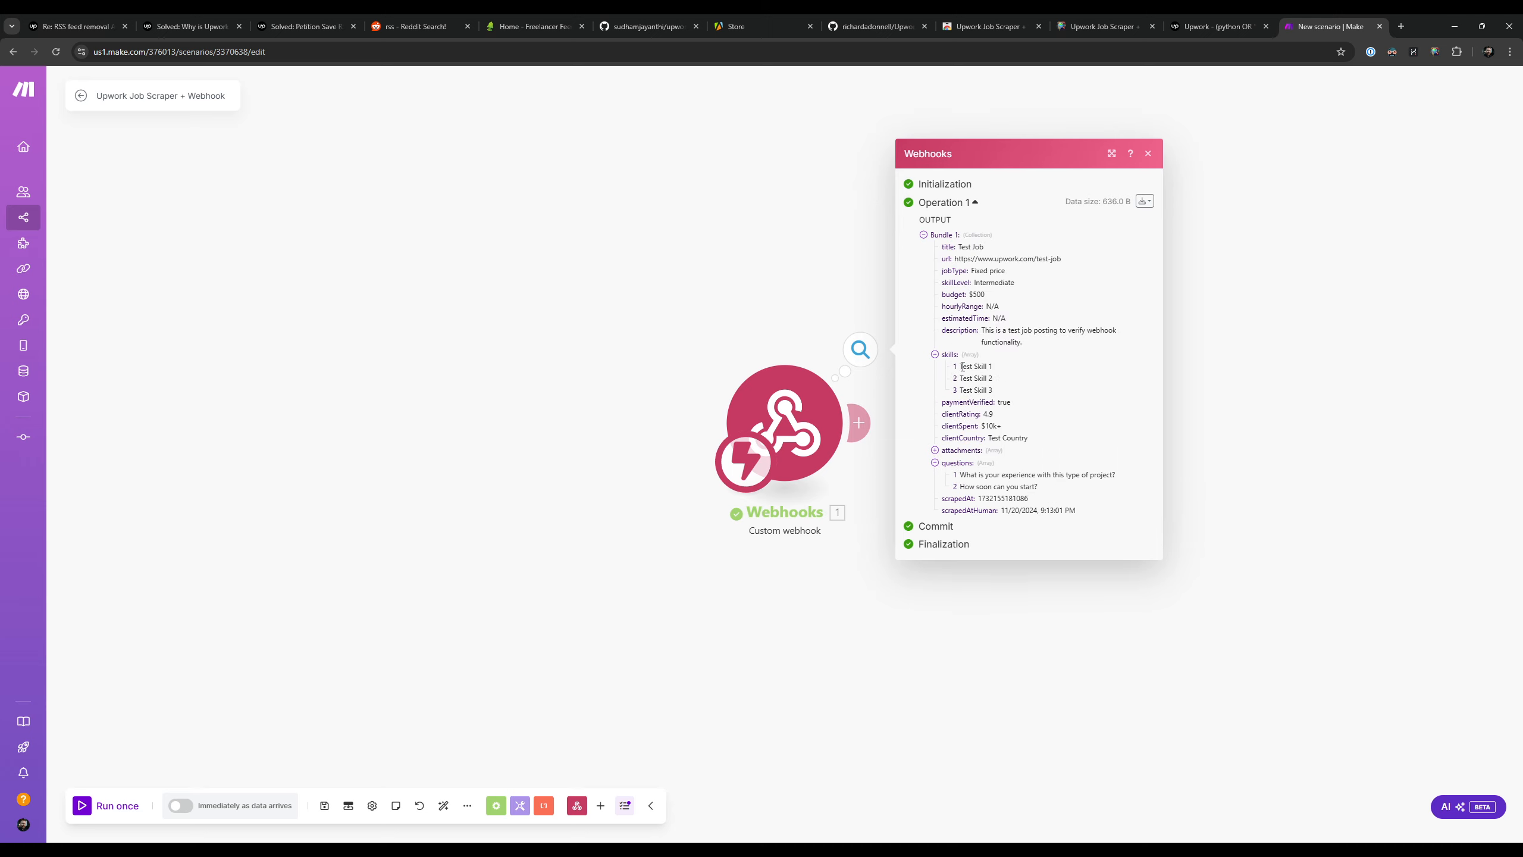
drag(960, 365, 995, 405)
click(947, 454)
click(961, 450)
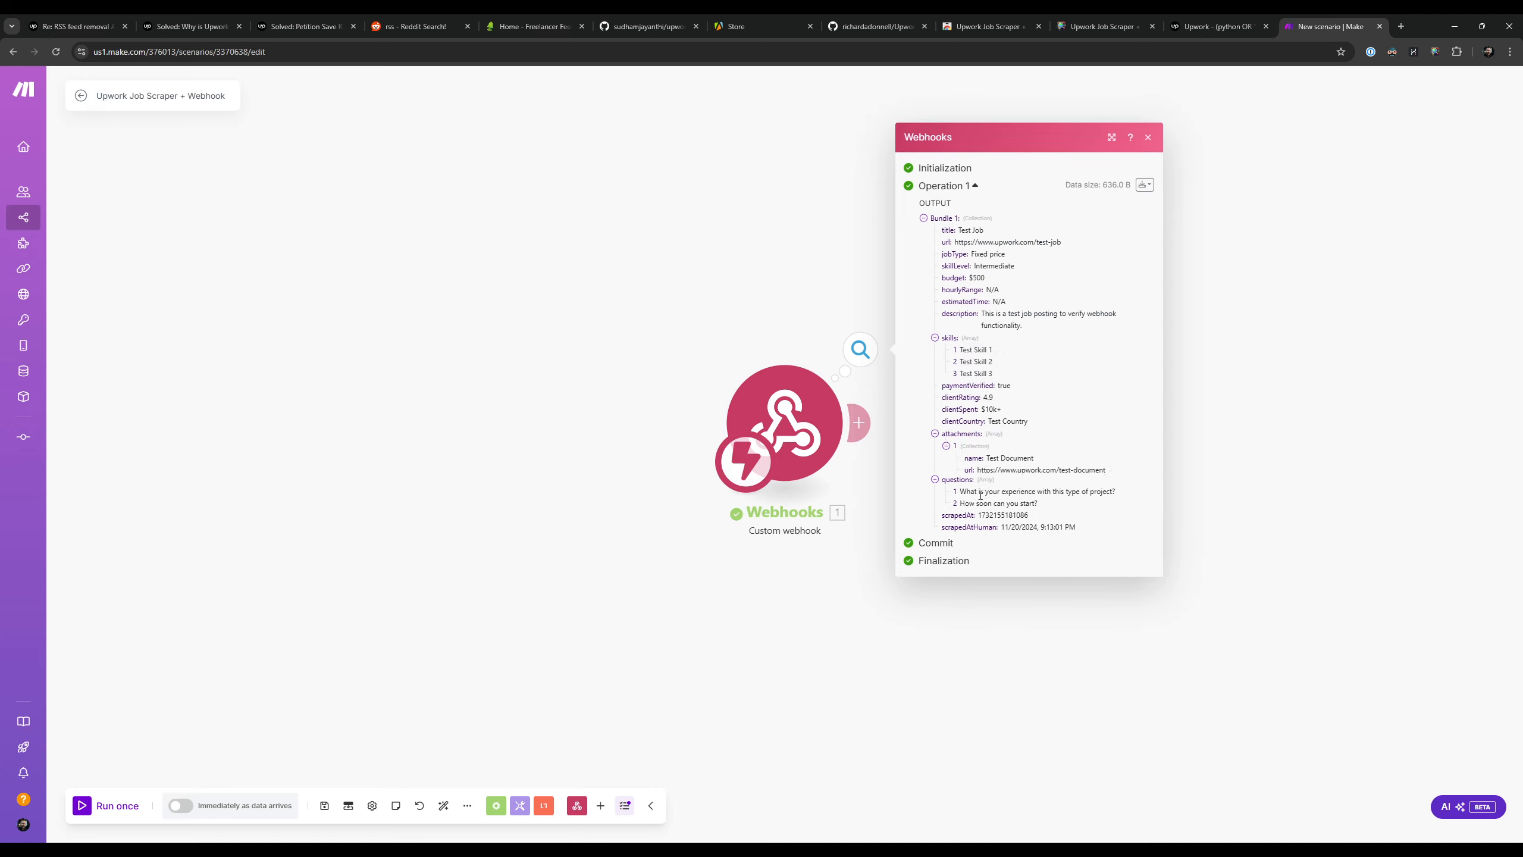
drag(1027, 504, 1087, 528)
click(1097, 523)
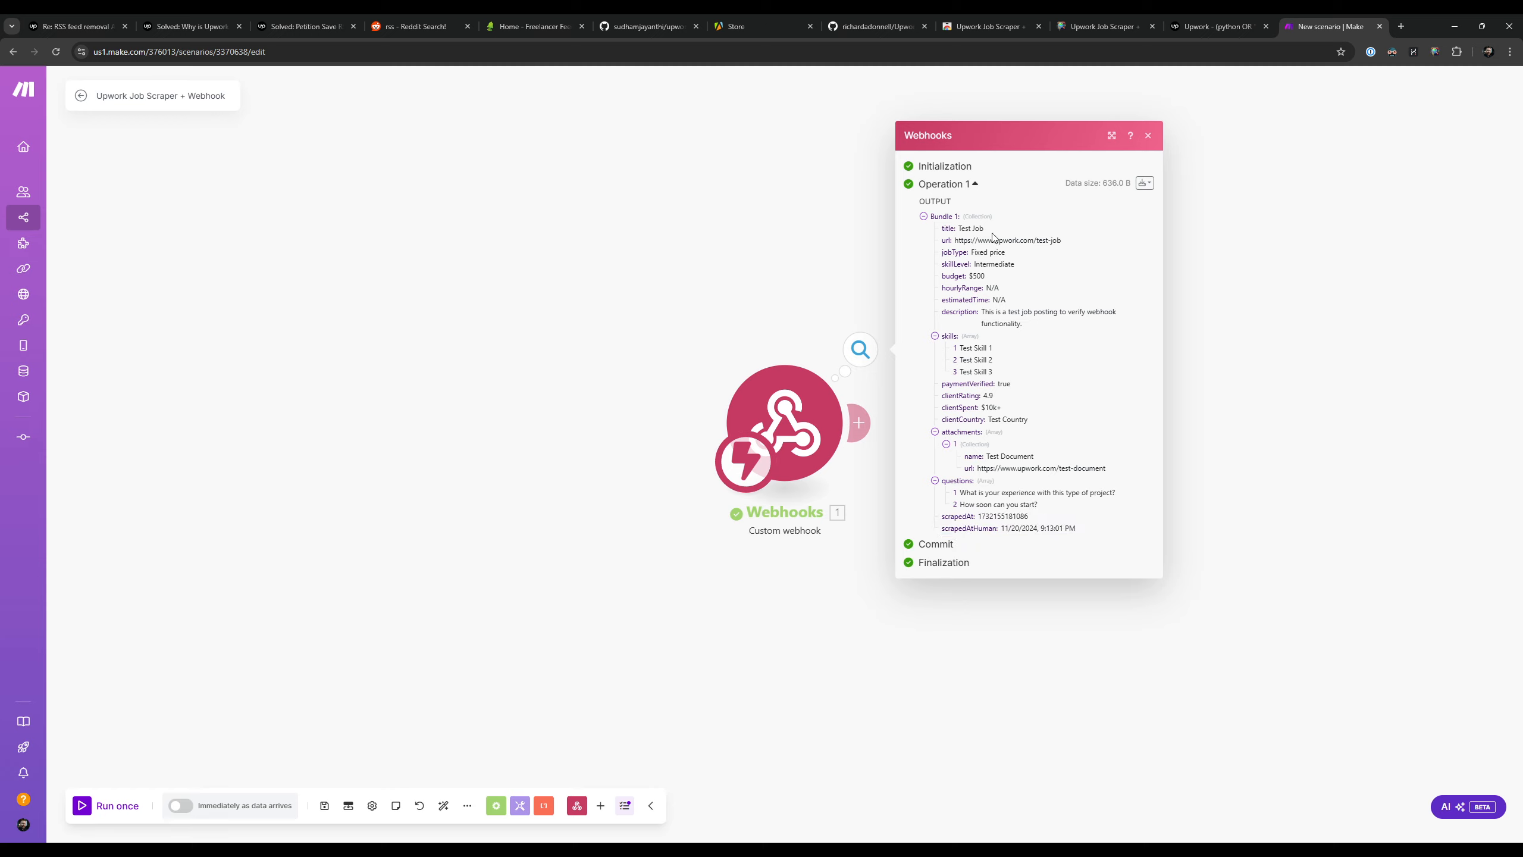
Step: Look over the test bundle's url, job type and description fields, and close the webhook output
drag(955, 242, 1071, 246)
click(987, 263)
drag(956, 254, 1122, 440)
click(1122, 299)
click(1148, 136)
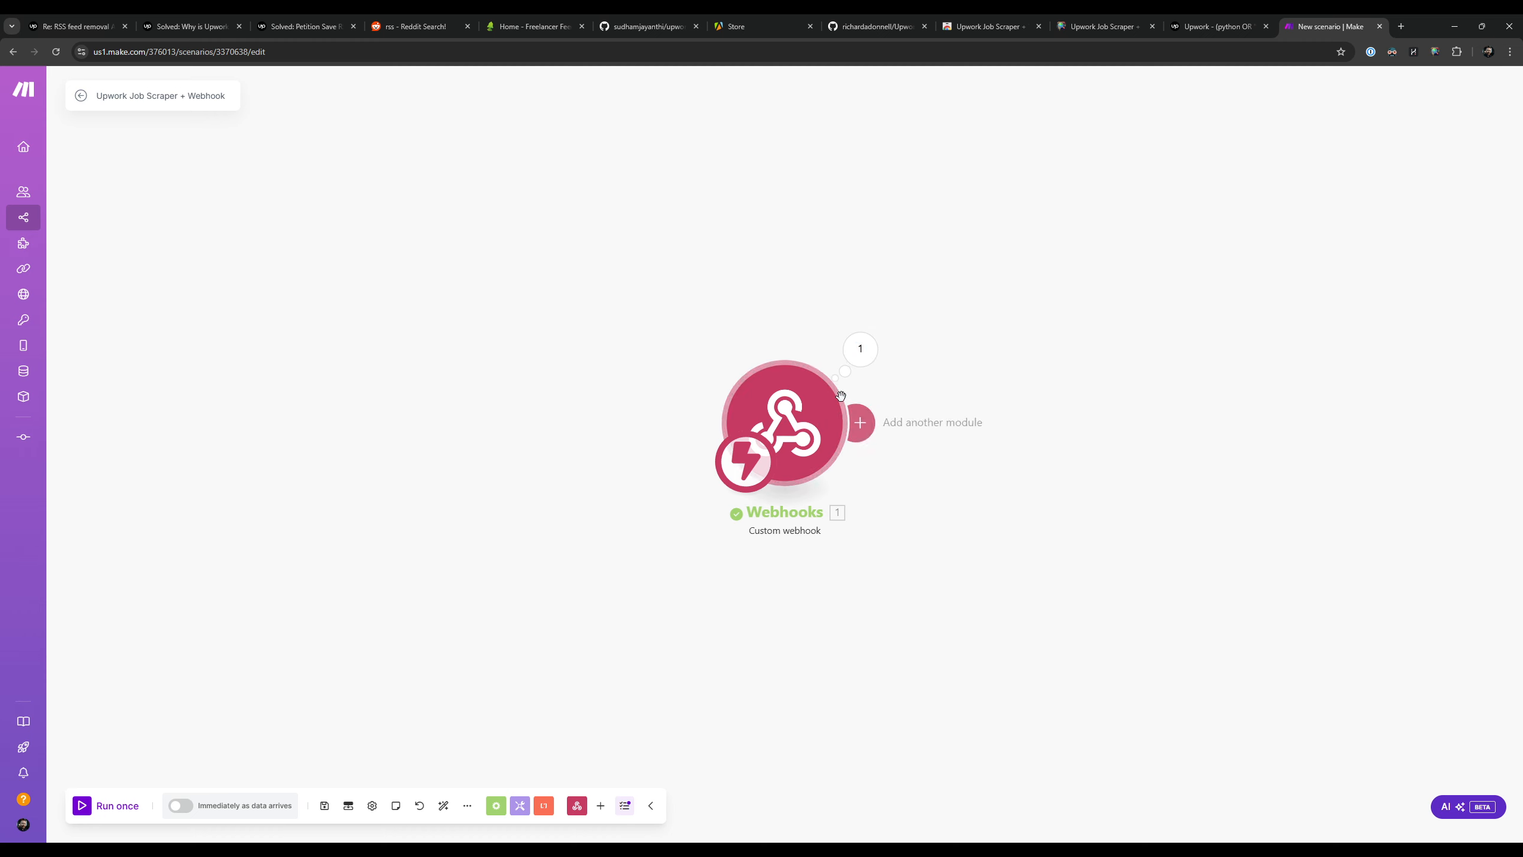
Step: Run the Make scenario once more so the webhook listens for new data
click(1205, 25)
click(1292, 21)
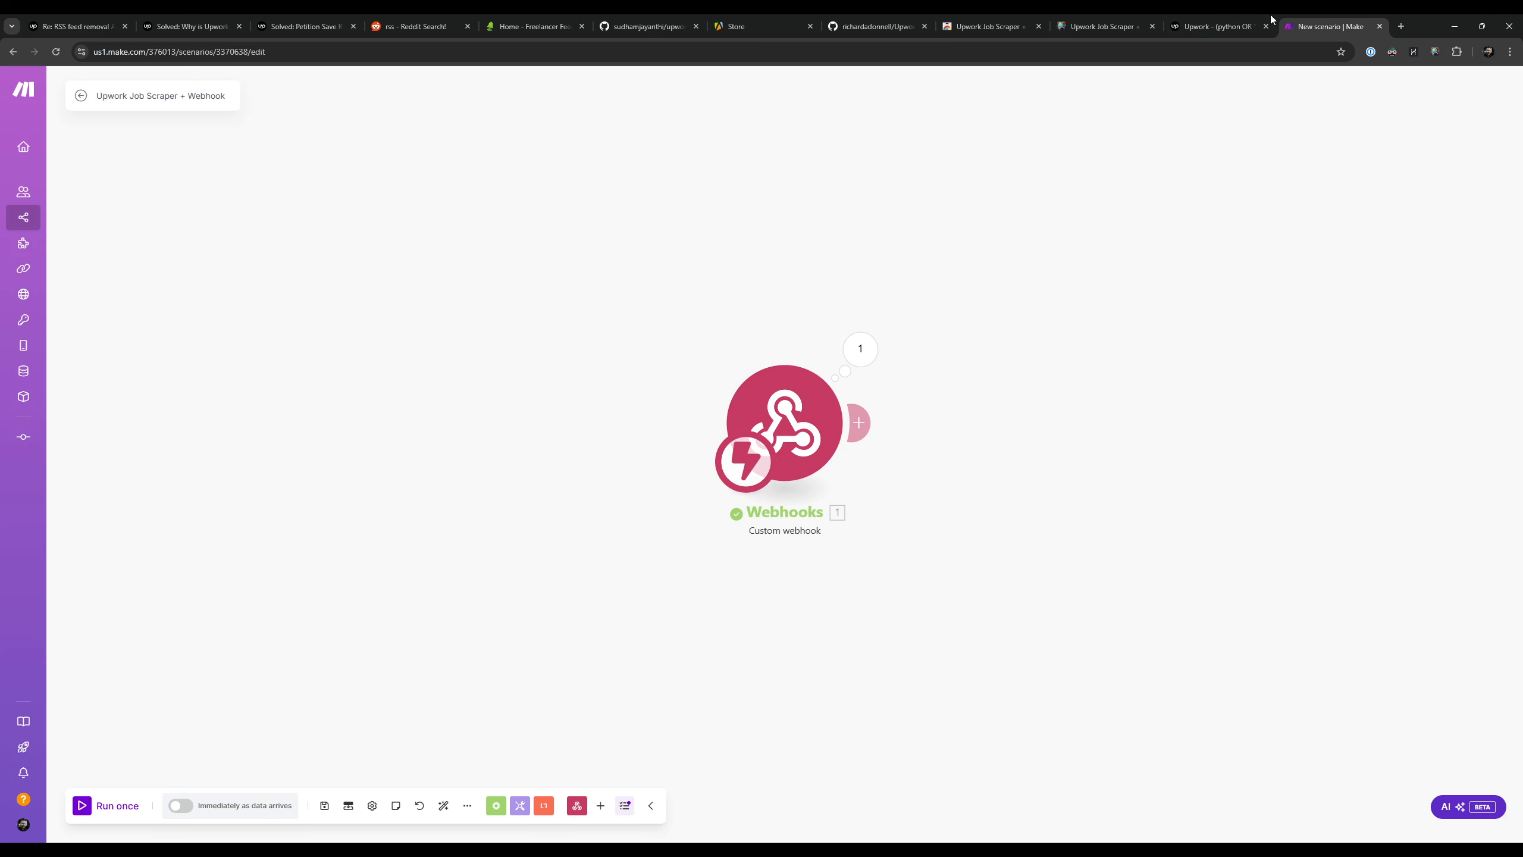
click(82, 806)
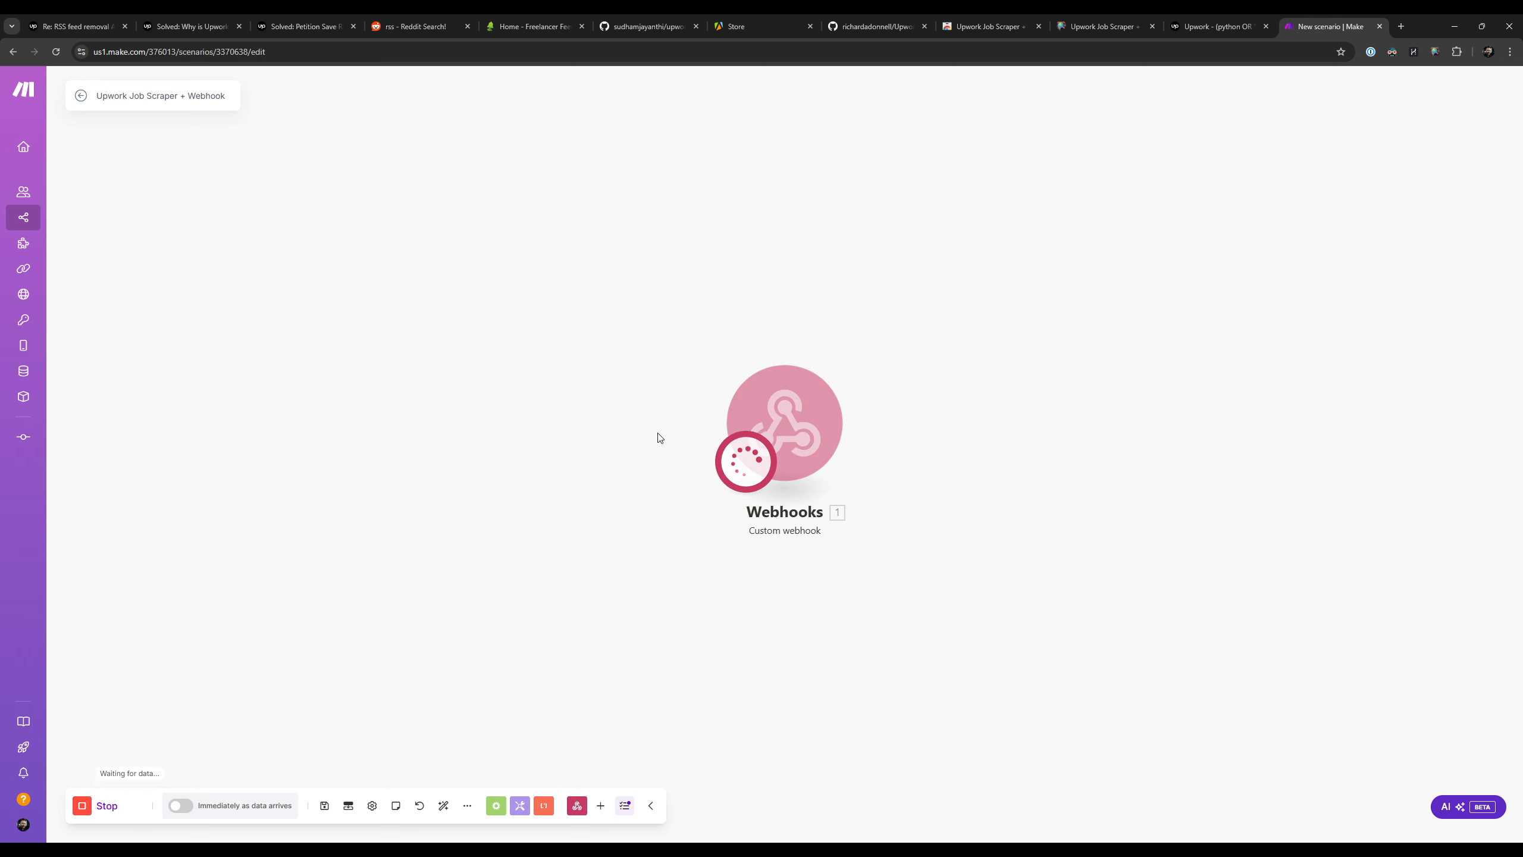
Step: Switch to the Upwork Job Scraper settings page and start a manual scrape of jobs
click(1212, 24)
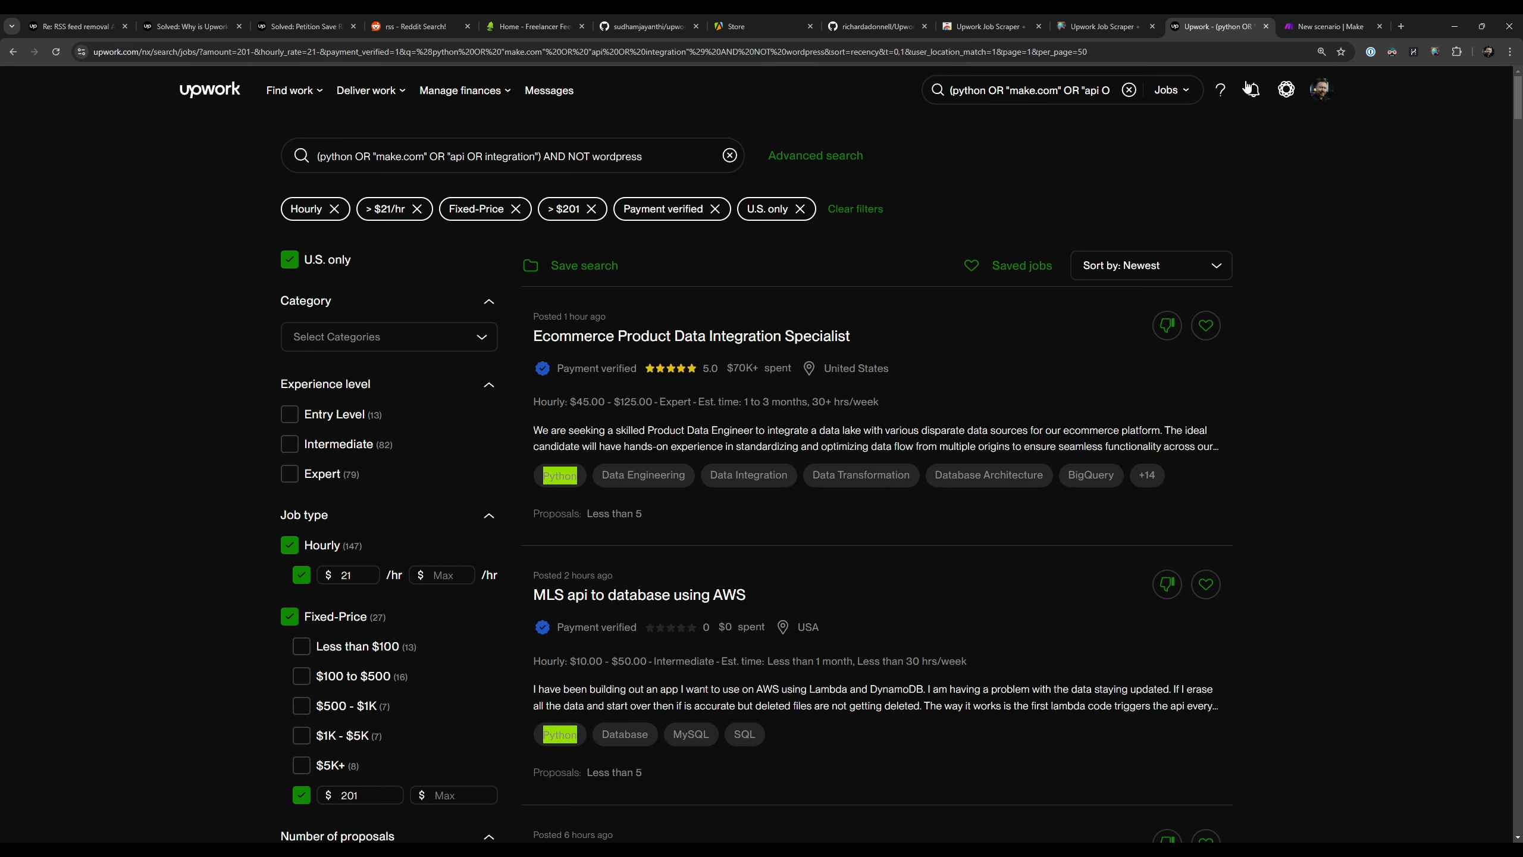
click(1098, 23)
scroll(784, 449, down, 5)
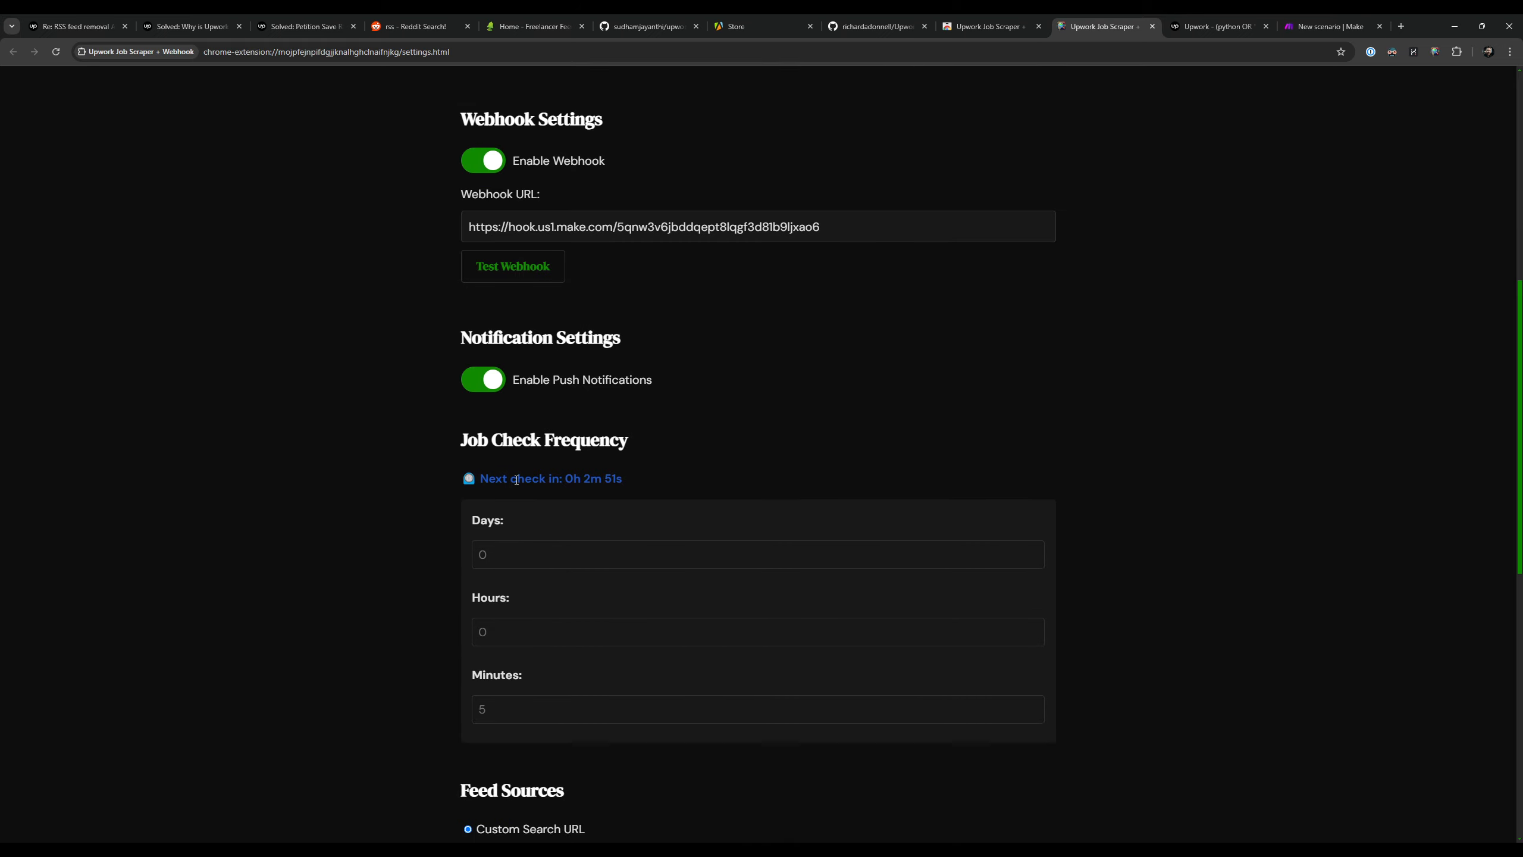
scroll(335, 471, up, 9)
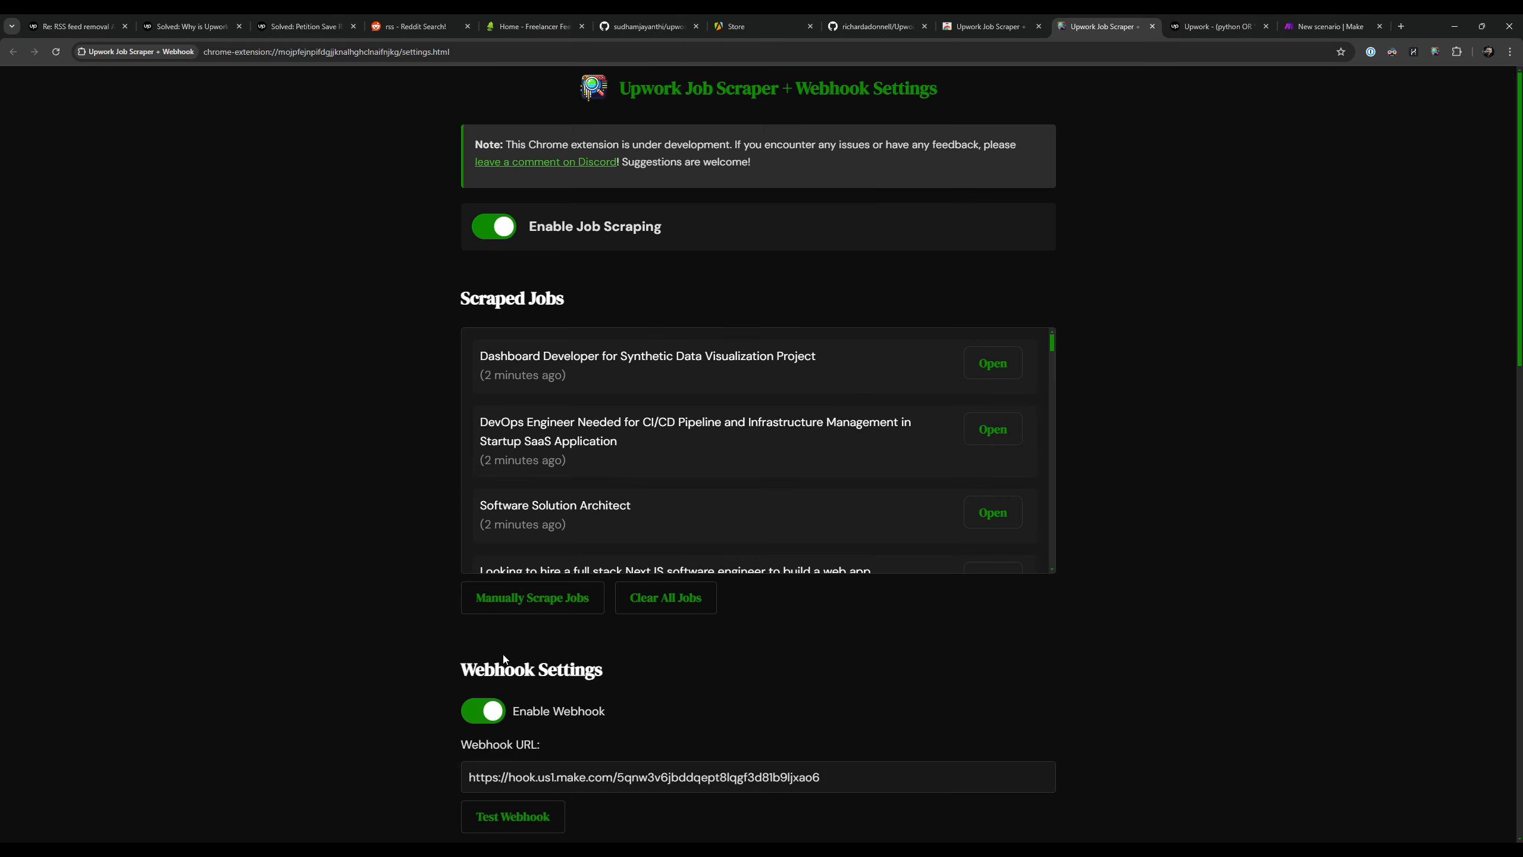
click(543, 597)
Step: Open the extension's custom search URL on Upwork and run an advanced search for any of "wordpress" with the excluded words cleared
scroll(1200, 350, down, 15)
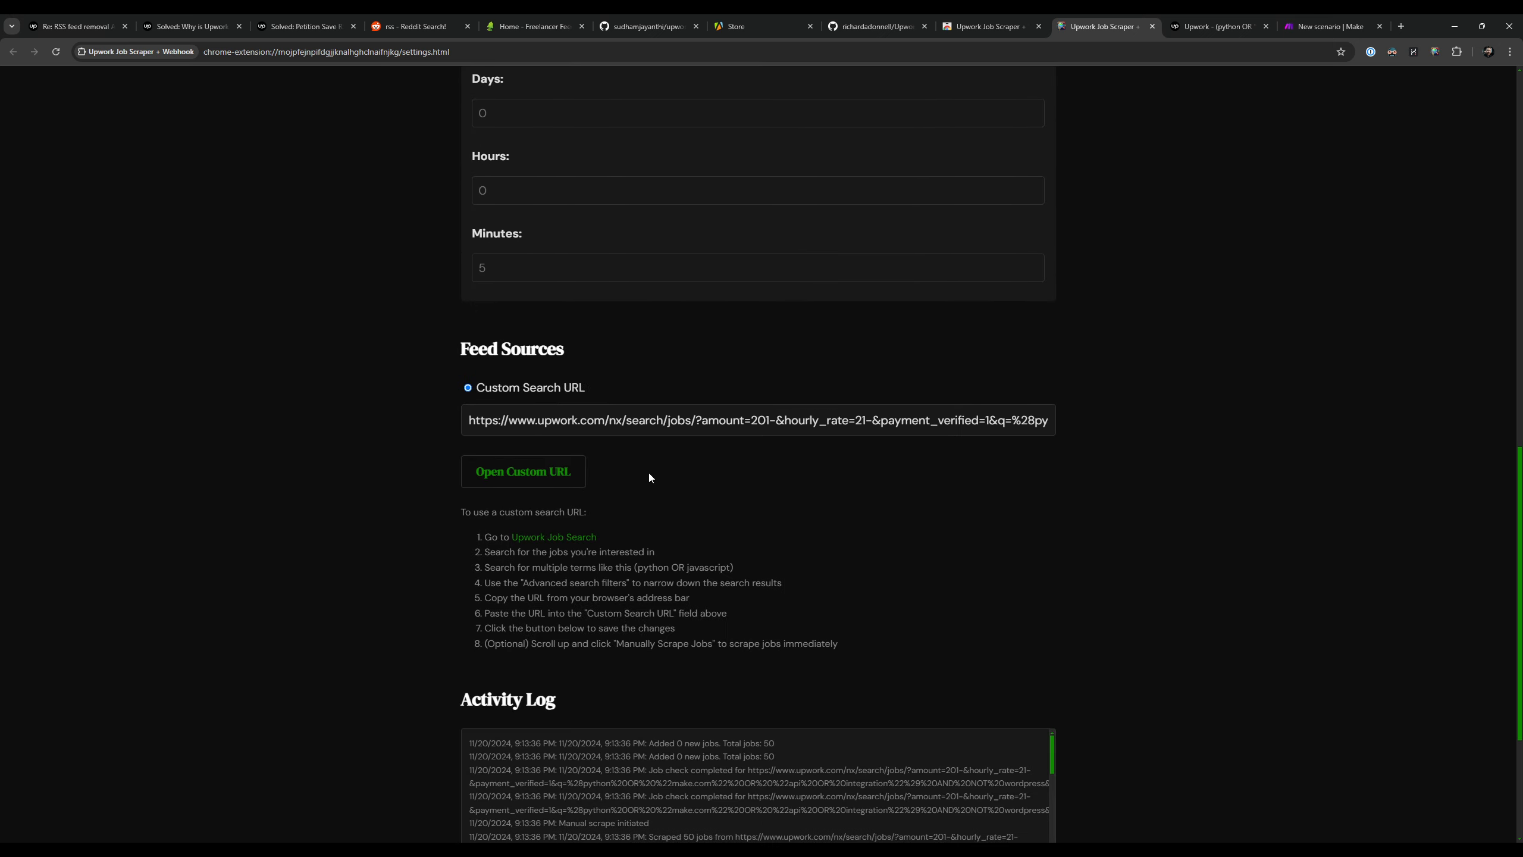
click(549, 477)
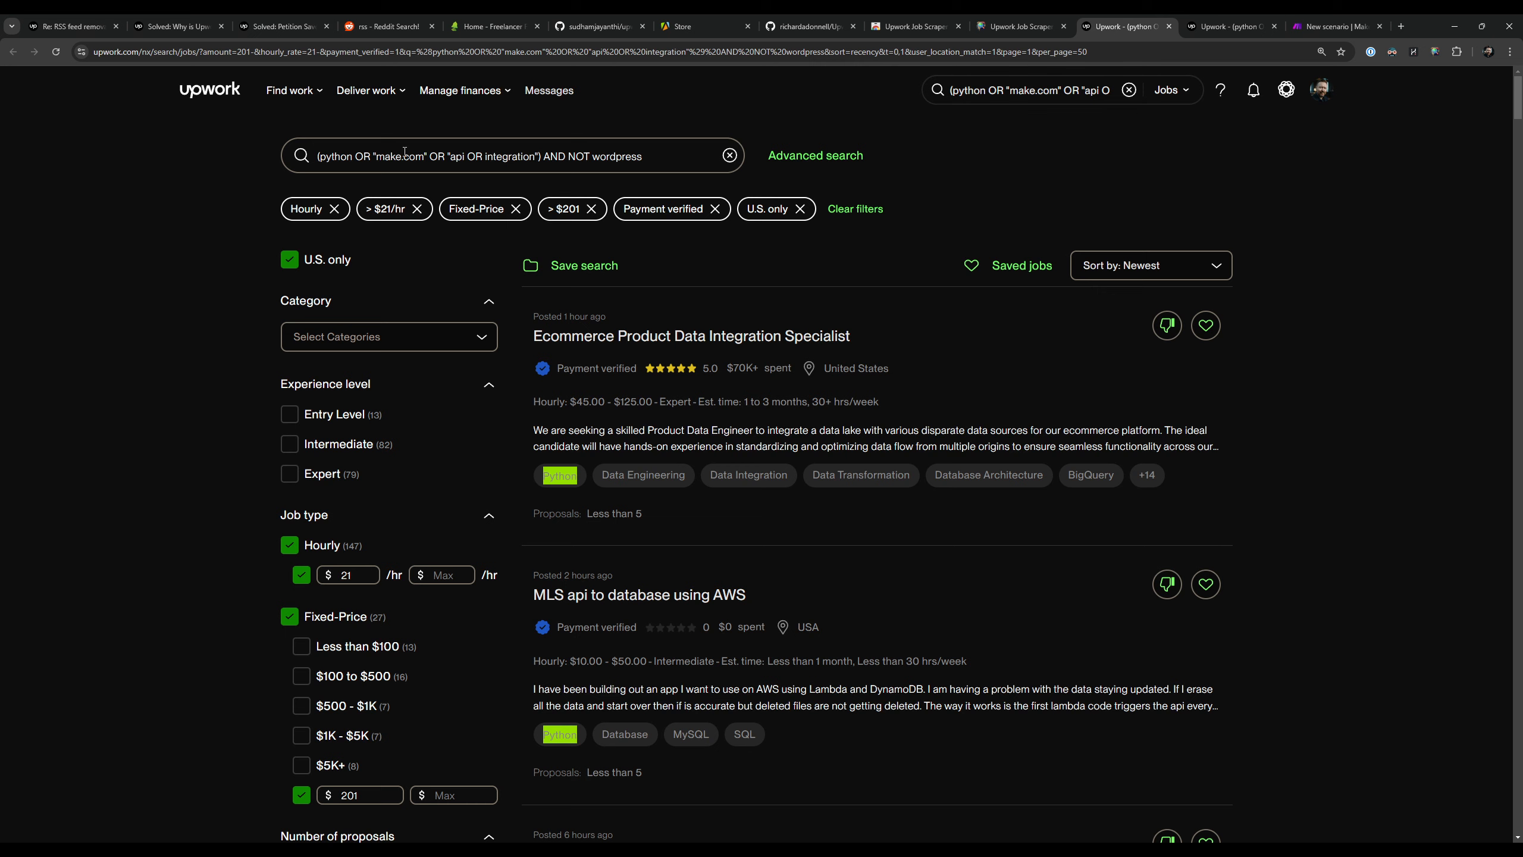
click(808, 161)
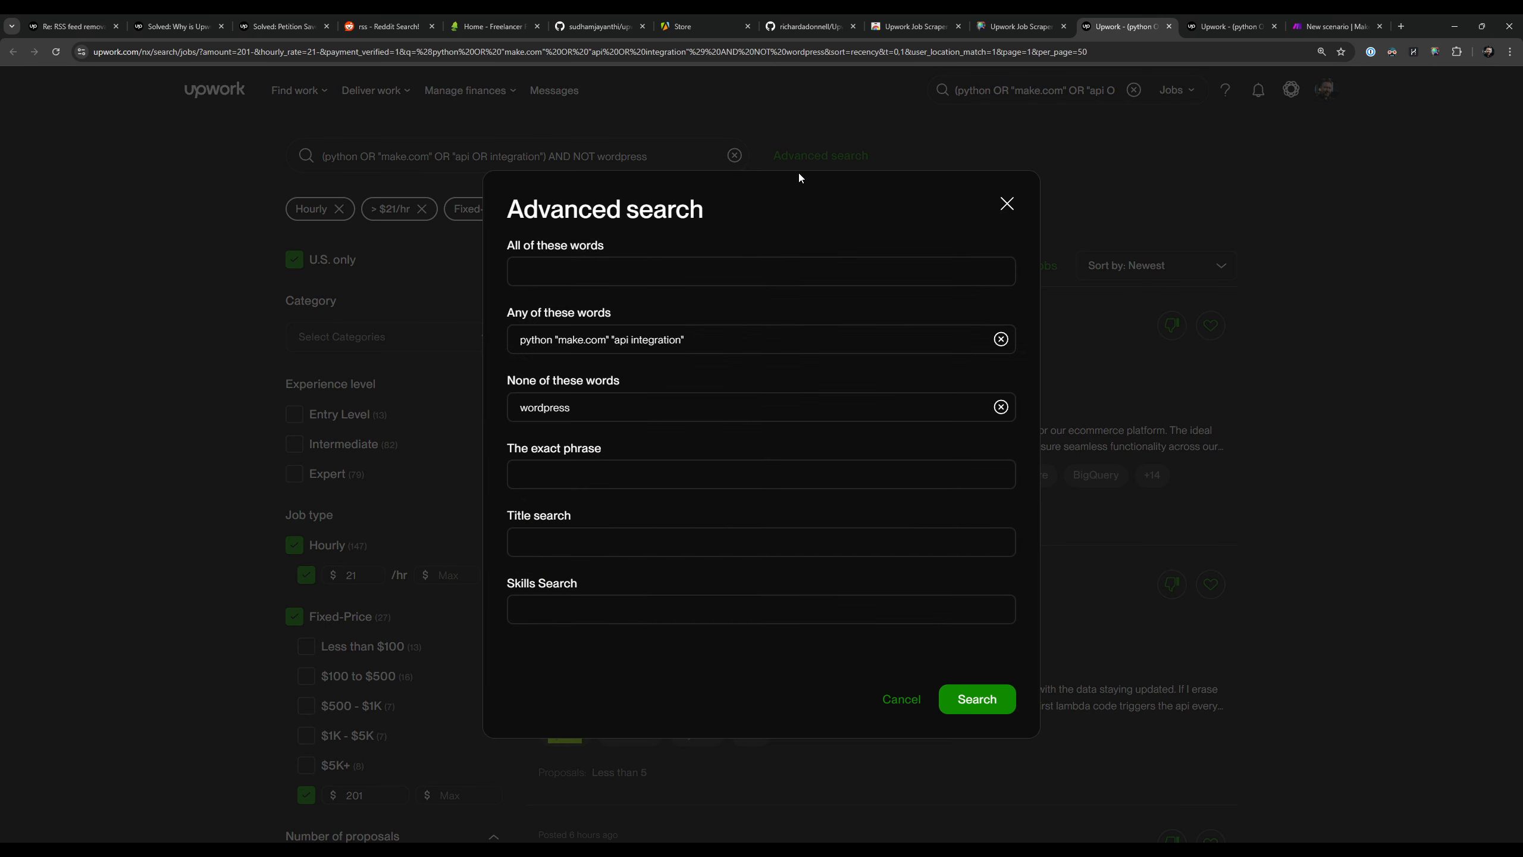
double_click(577, 400)
key(ctrl+x)
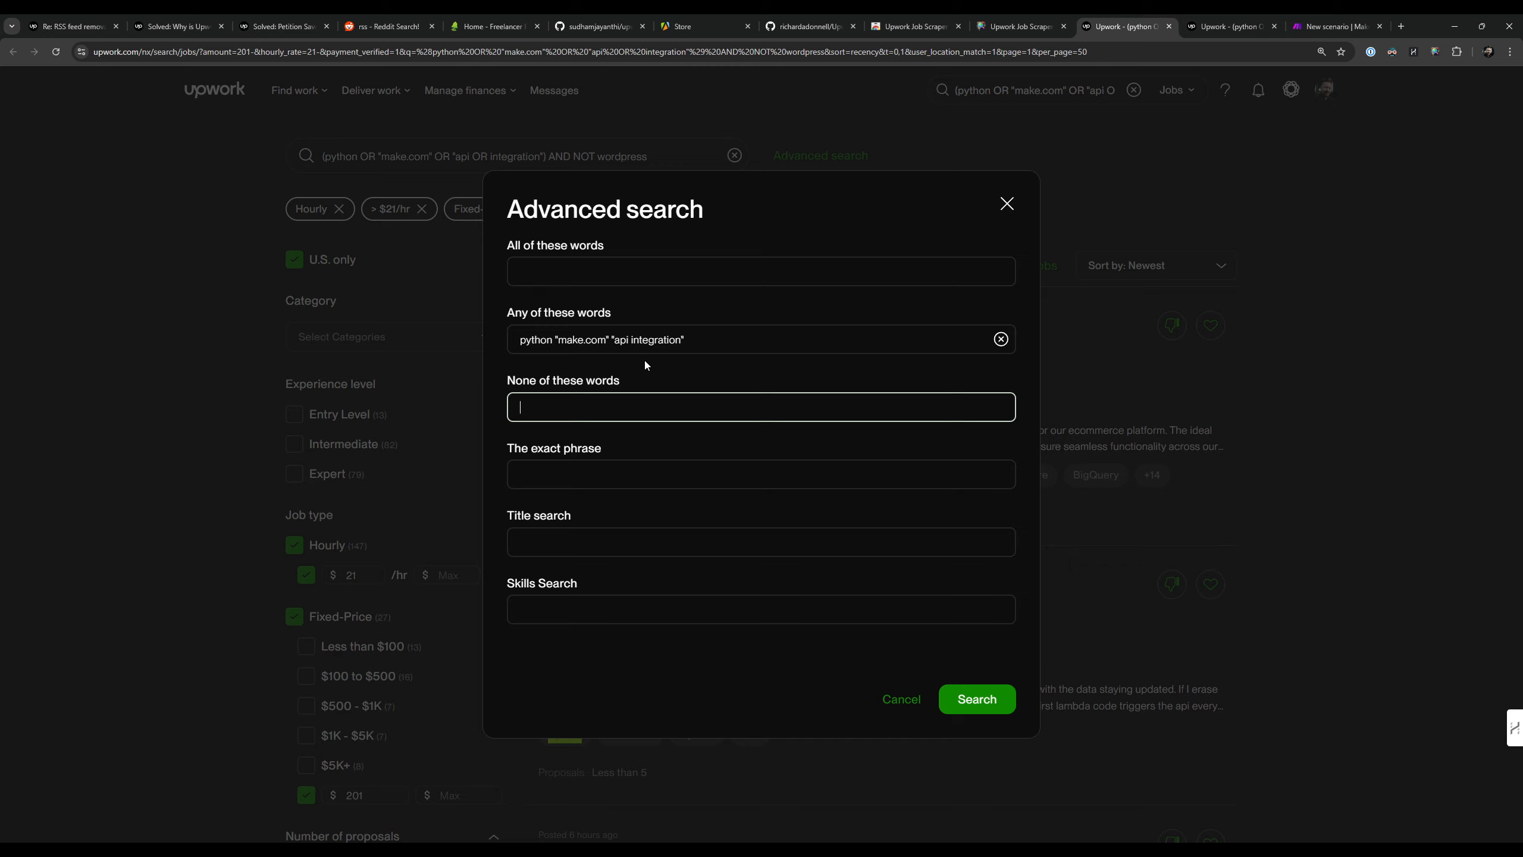
click(644, 346)
key(ctrl+a)
key(ctrl+v)
click(977, 701)
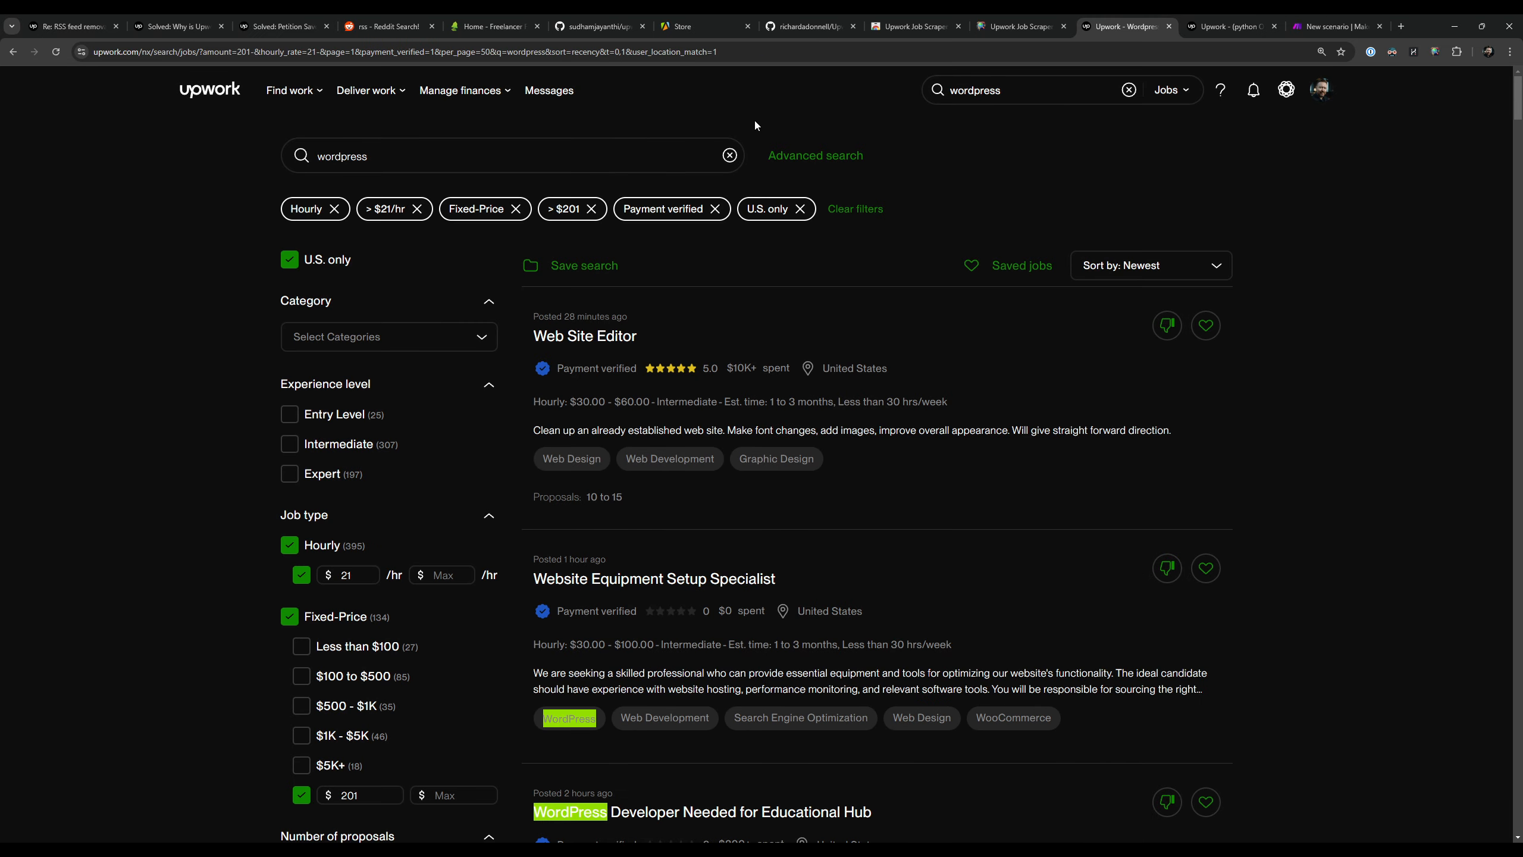
Step: Copy the wordpress search page's URL and paste it over the Custom Search URL in the extension's Feed Sources
click(683, 52)
key(ctrl+a)
key(ctrl+c)
click(1049, 25)
click(1019, 420)
key(ctrl+a)
key(ctrl+v)
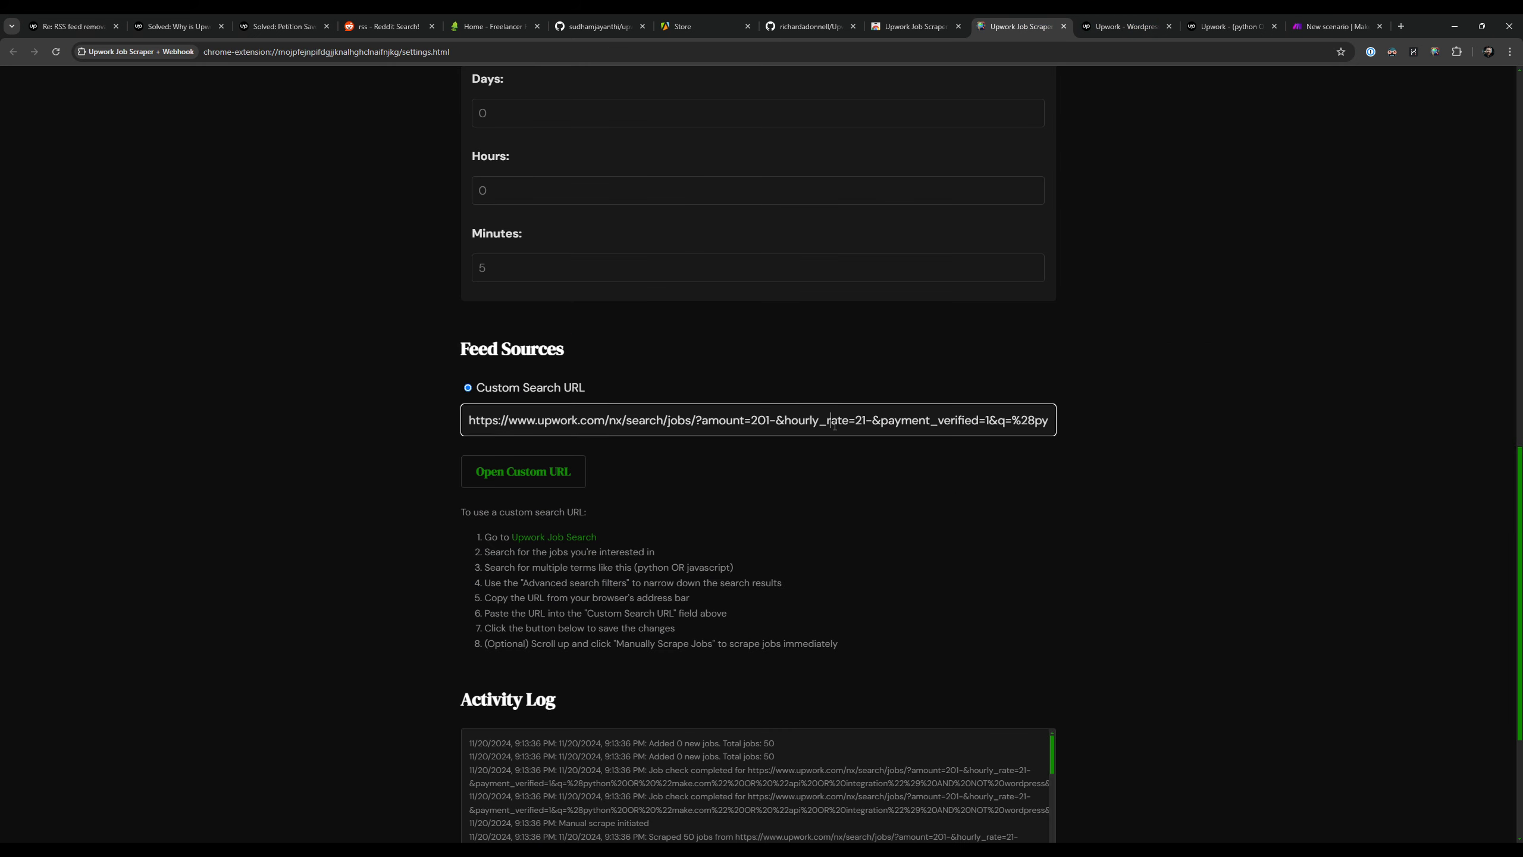
click(728, 472)
drag(475, 387, 604, 377)
click(282, 416)
Step: Manually scrape jobs from the updated custom search URL
scroll(282, 416, up, 10)
scroll(309, 524, up, 5)
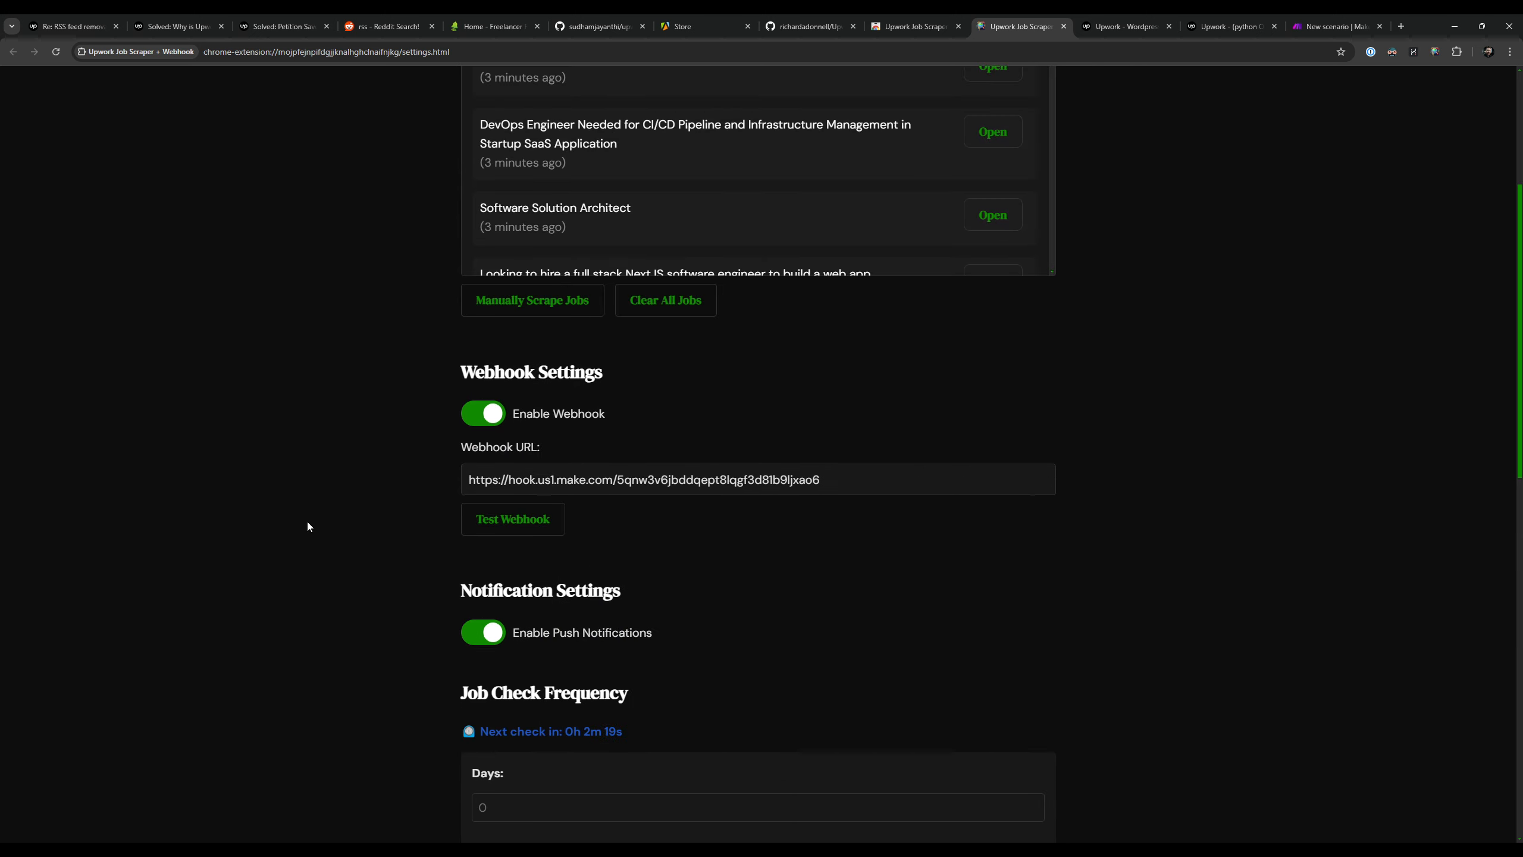
click(556, 595)
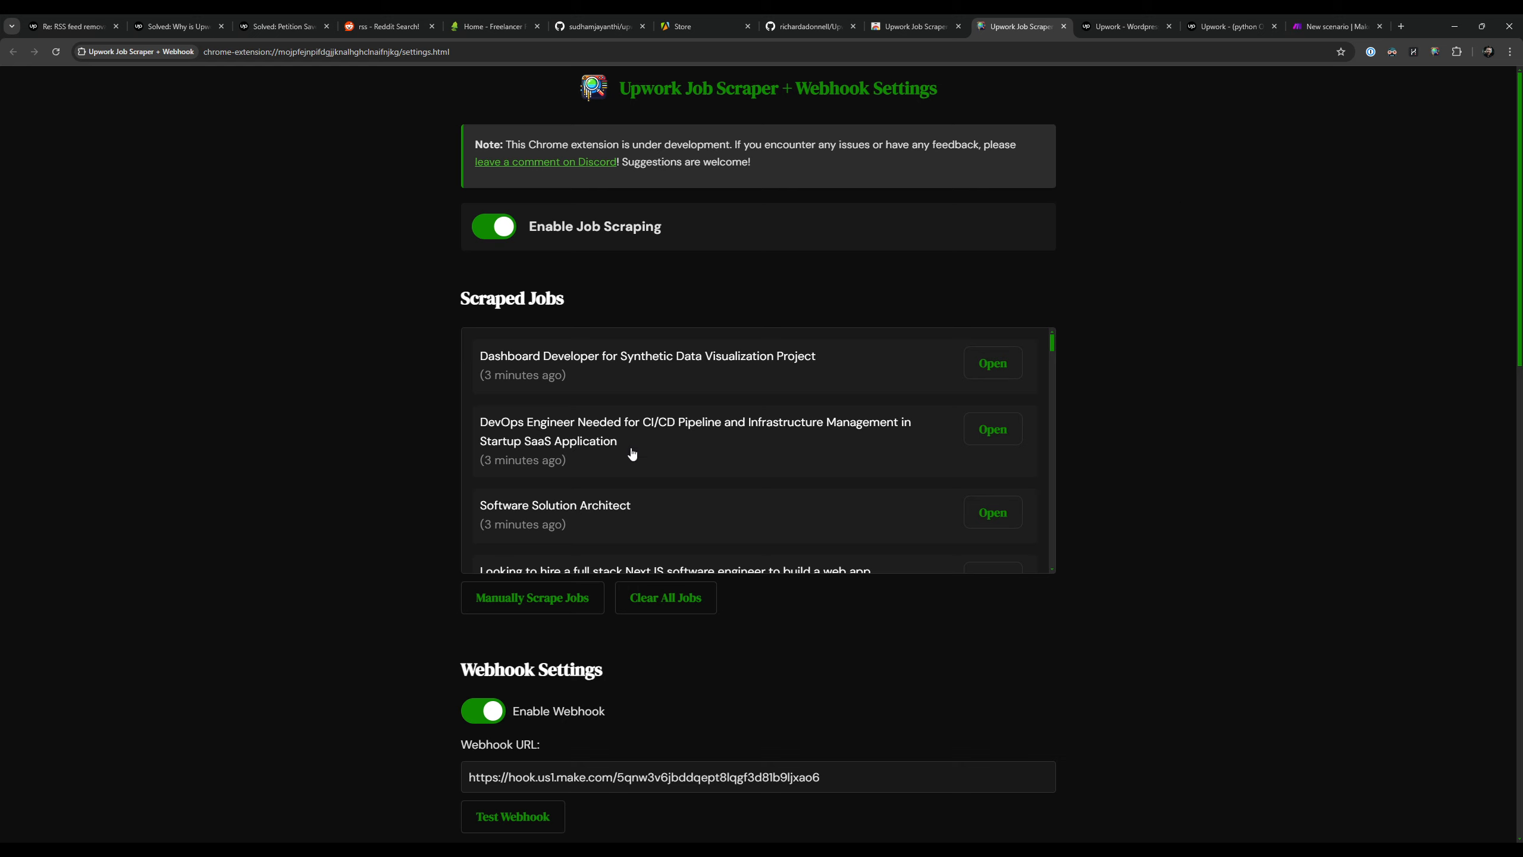
Step: Manually scrape the jobs again and switch to the Make scenario with the custom webhook's output
click(543, 589)
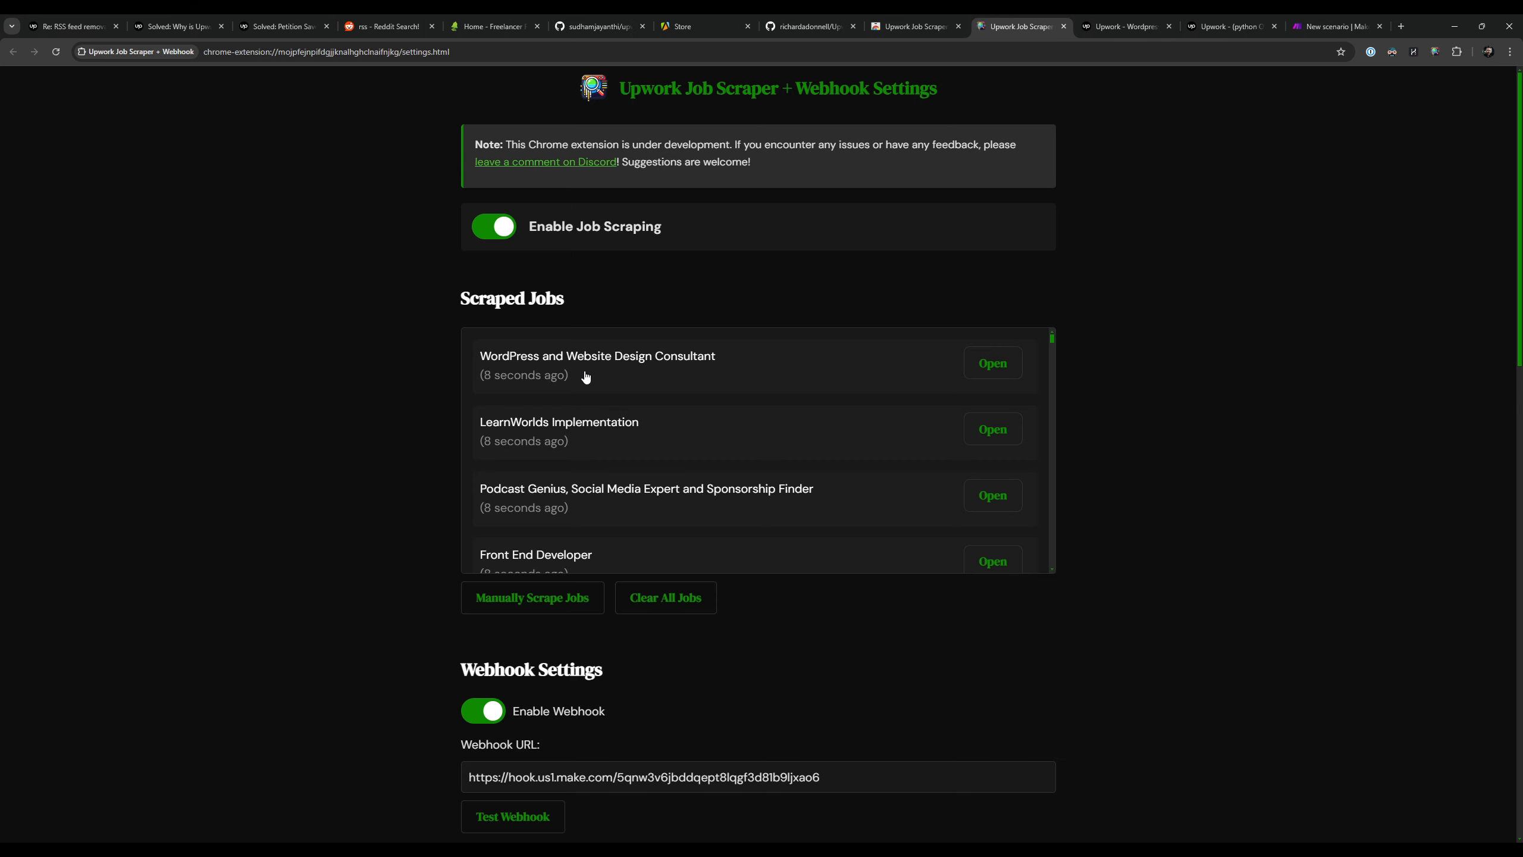
click(1133, 16)
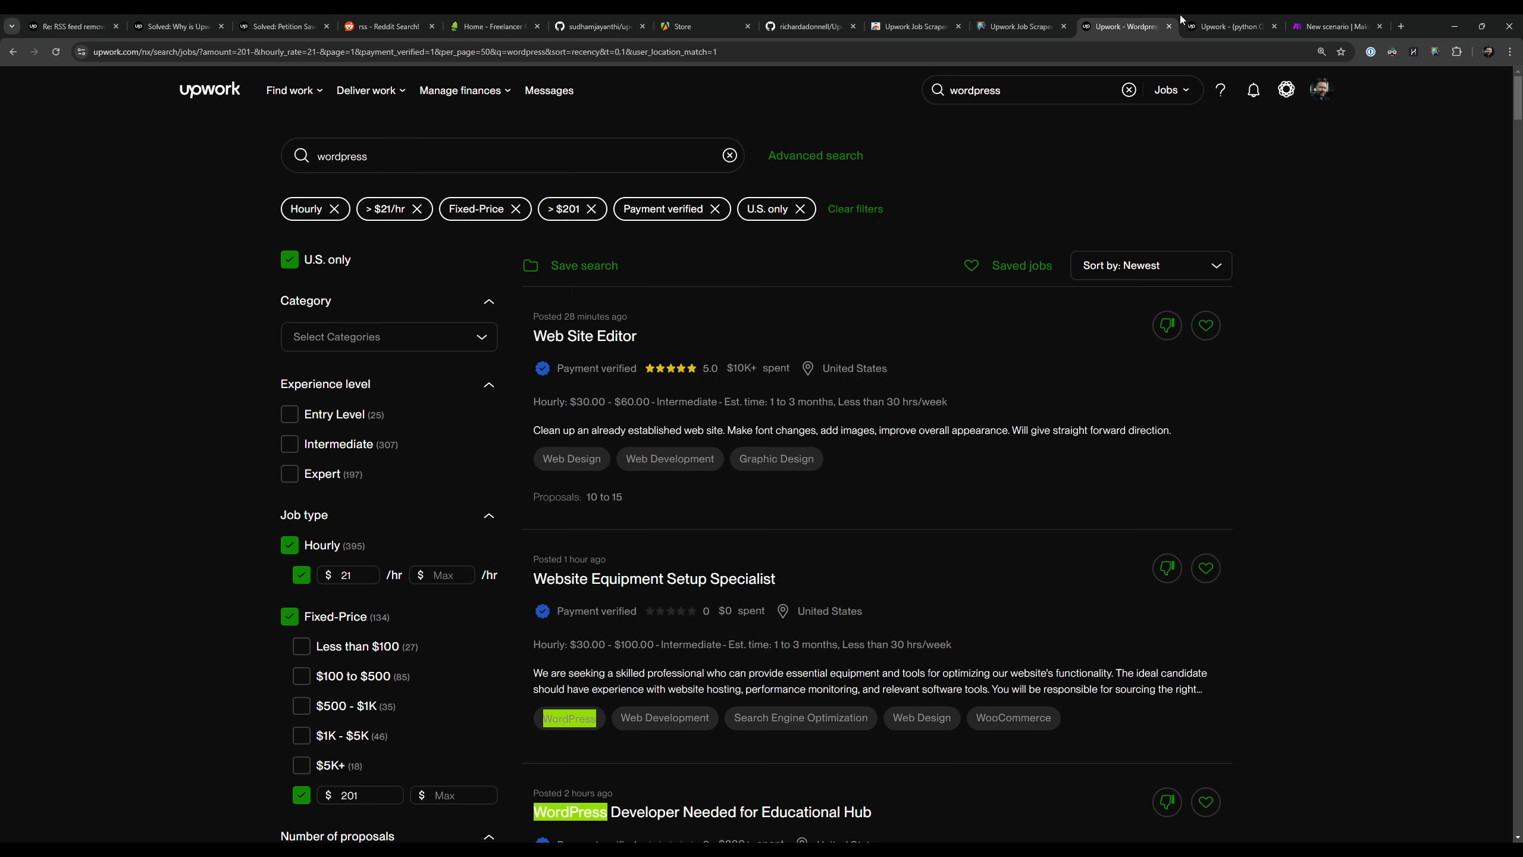
click(1322, 26)
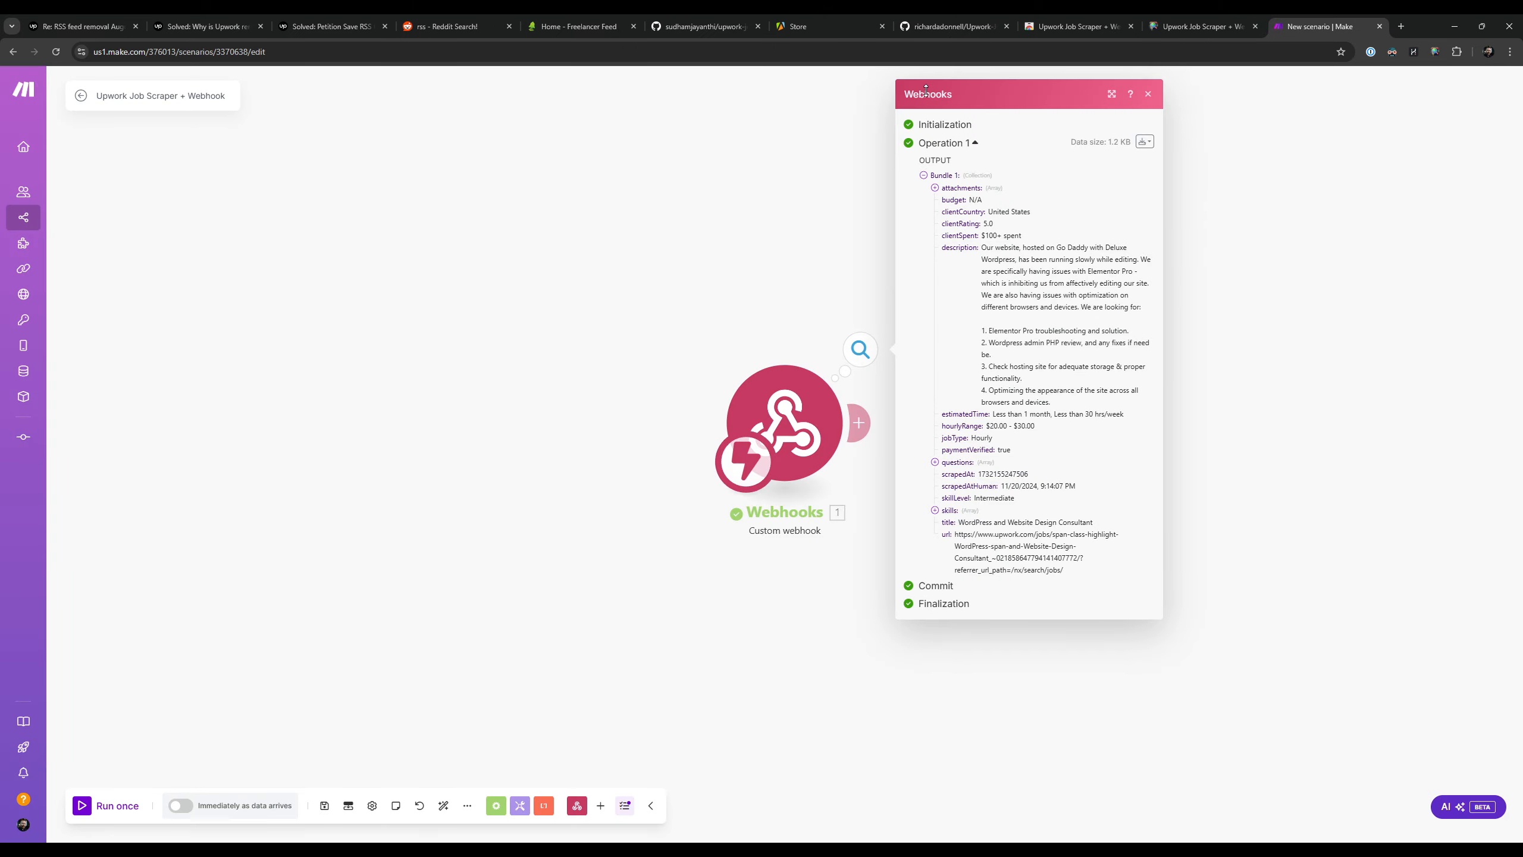
Step: Examine the webhook's output bundle, expanding the attachments, questions and skills arrays and reading the client, description and rate fields
drag(959, 189, 1122, 366)
click(946, 197)
click(935, 189)
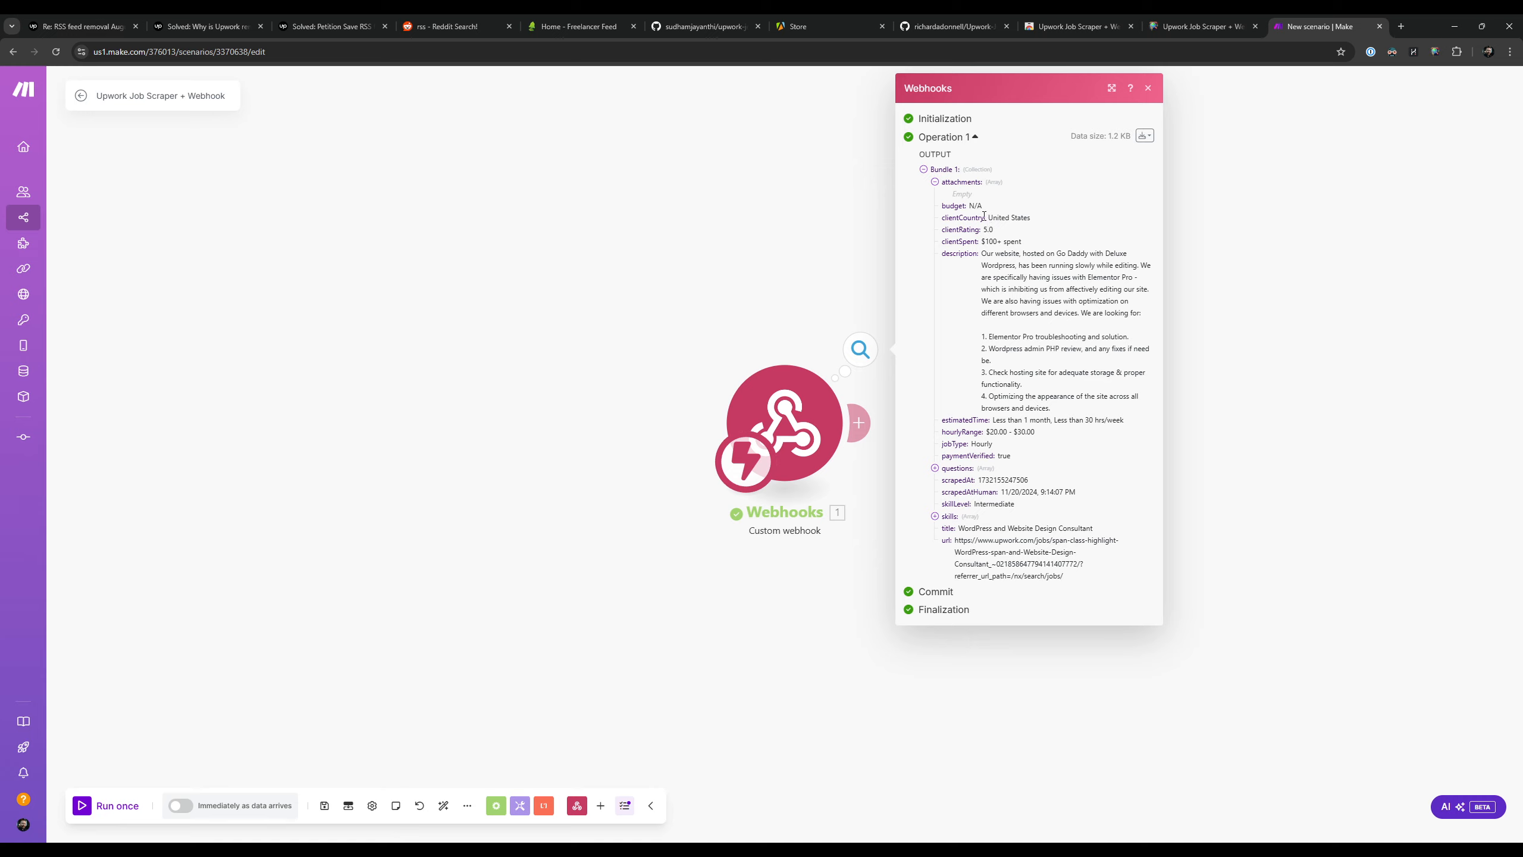
drag(956, 194, 1089, 430)
click(1038, 249)
click(1089, 430)
drag(956, 421, 1050, 493)
click(1048, 440)
click(948, 476)
click(935, 468)
click(935, 526)
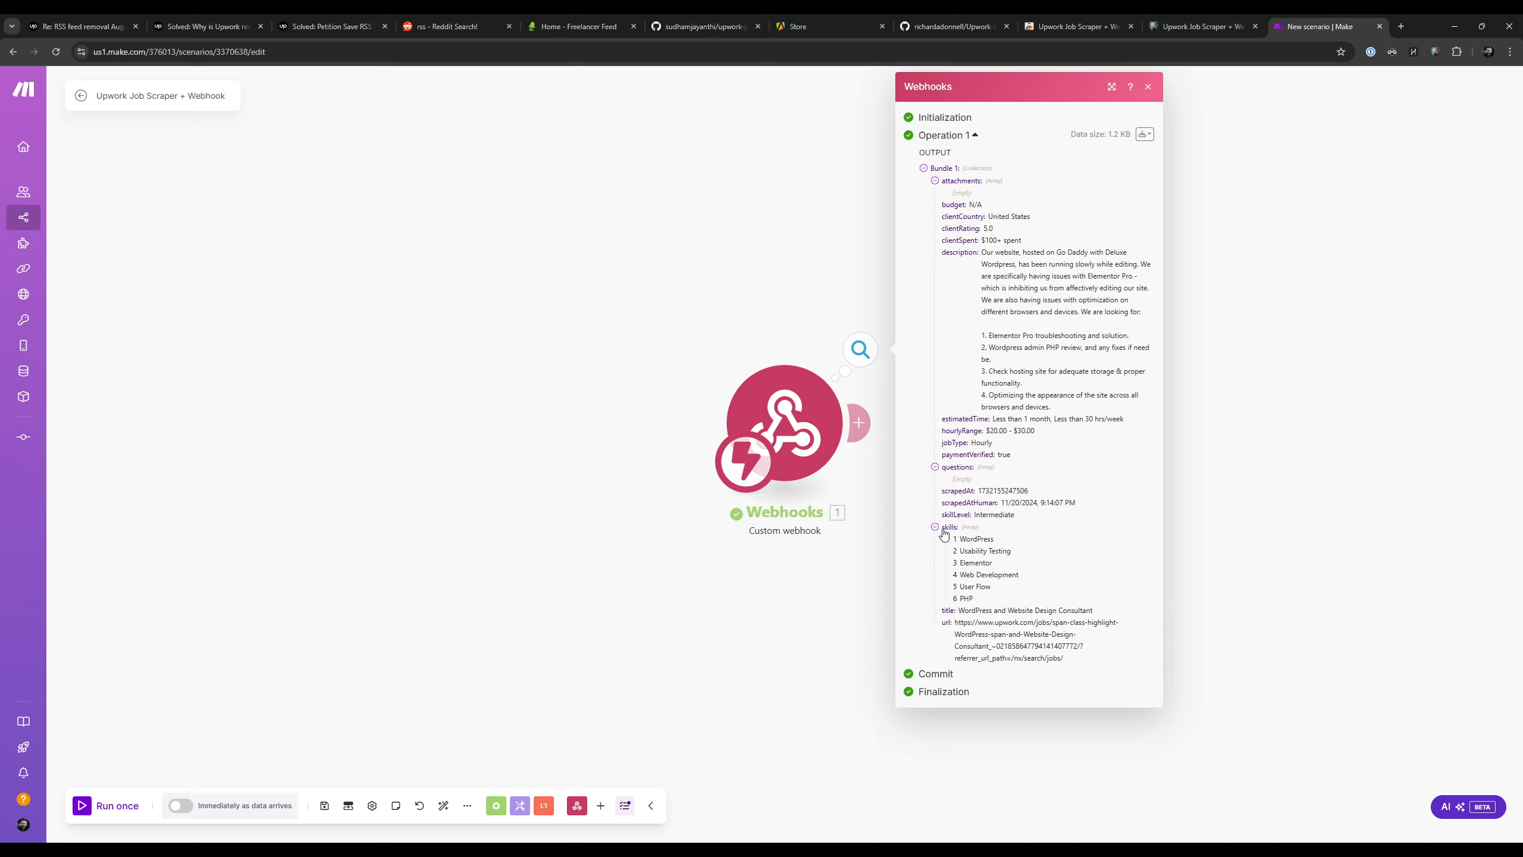
Step: Examine the scrape time, skills, title and job URL in the webhook's output bundle, and close the output
drag(940, 463, 1078, 611)
click(1047, 498)
click(1017, 459)
click(1036, 503)
click(1111, 633)
drag(966, 626, 1073, 660)
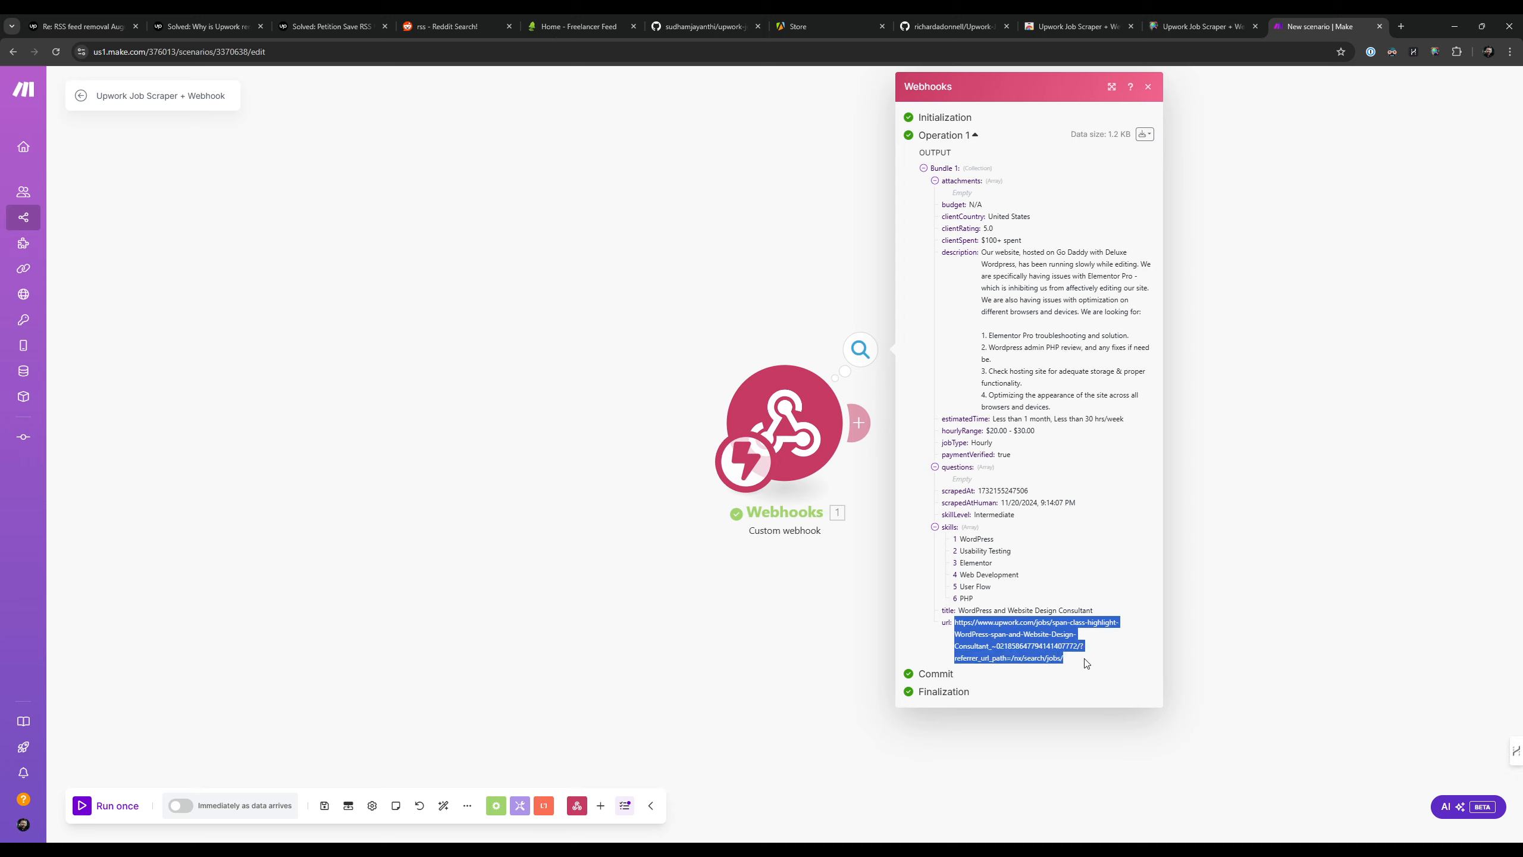
click(957, 630)
drag(959, 610, 1115, 617)
click(1123, 603)
drag(1025, 287, 992, 587)
click(1029, 275)
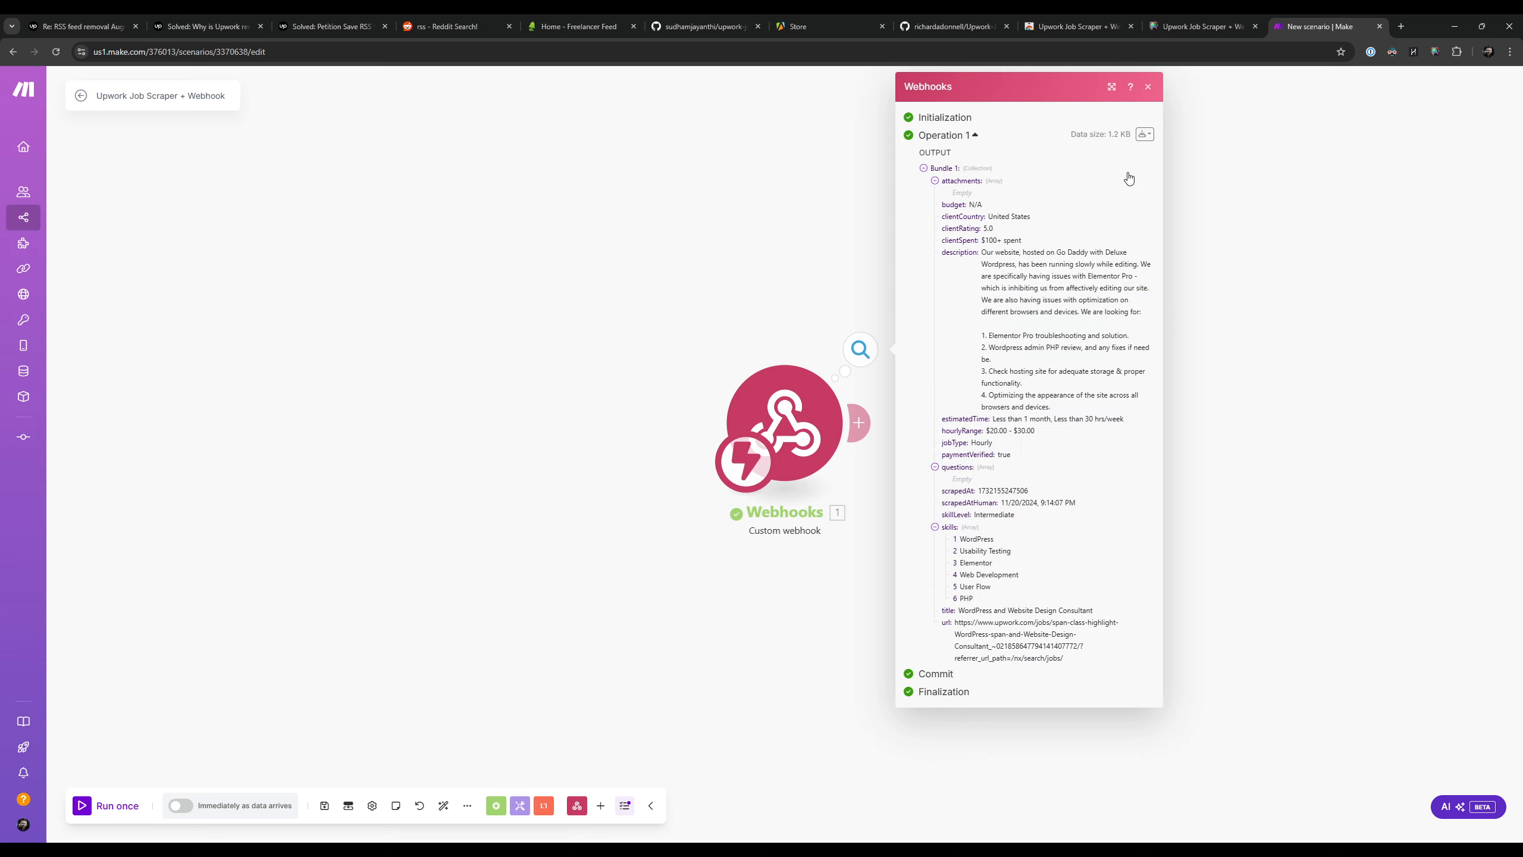
click(1147, 86)
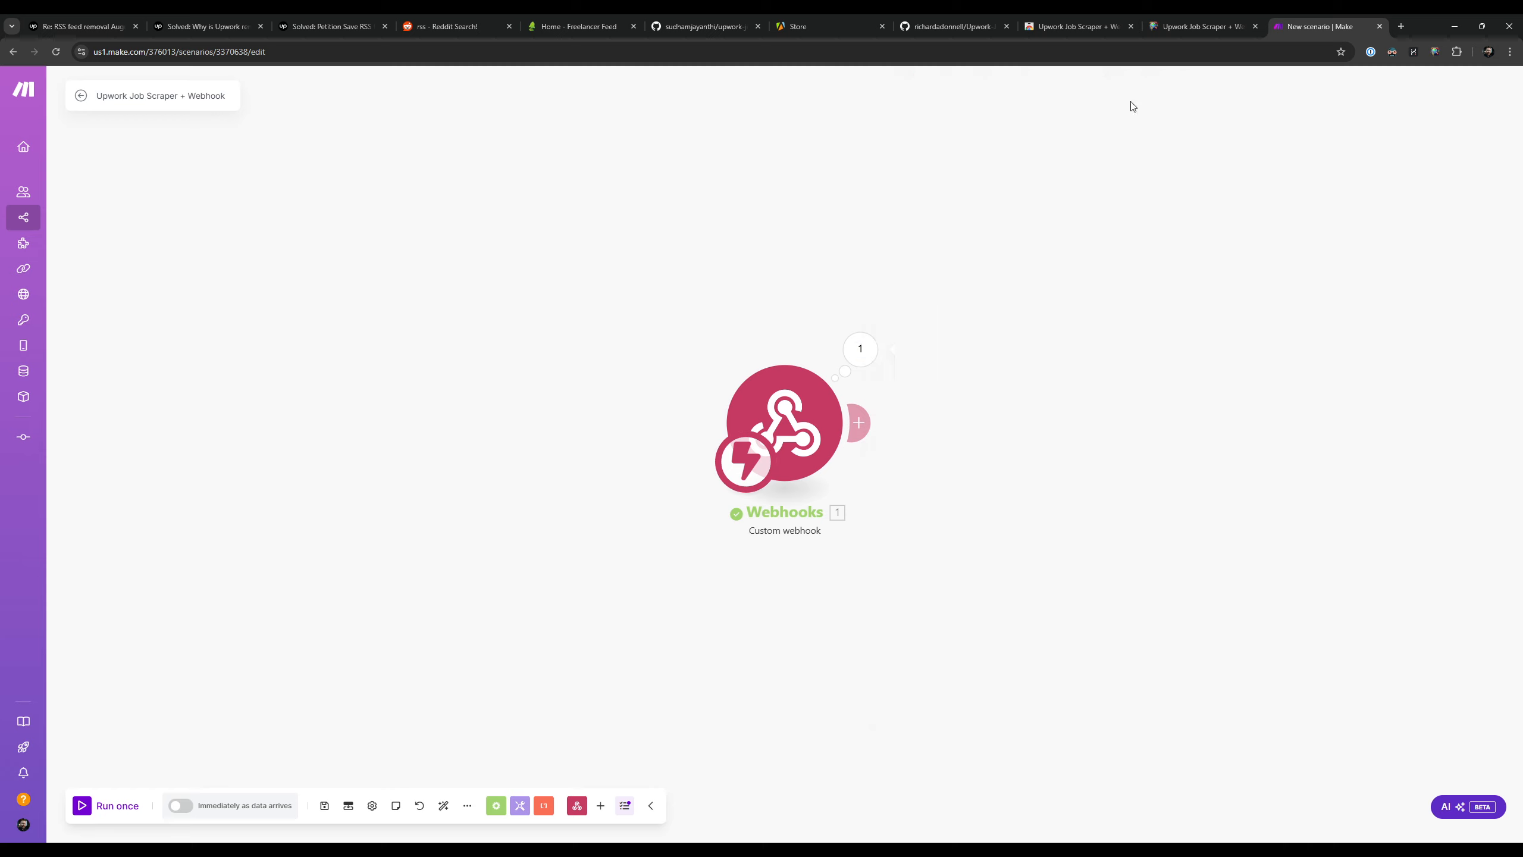
click(861, 422)
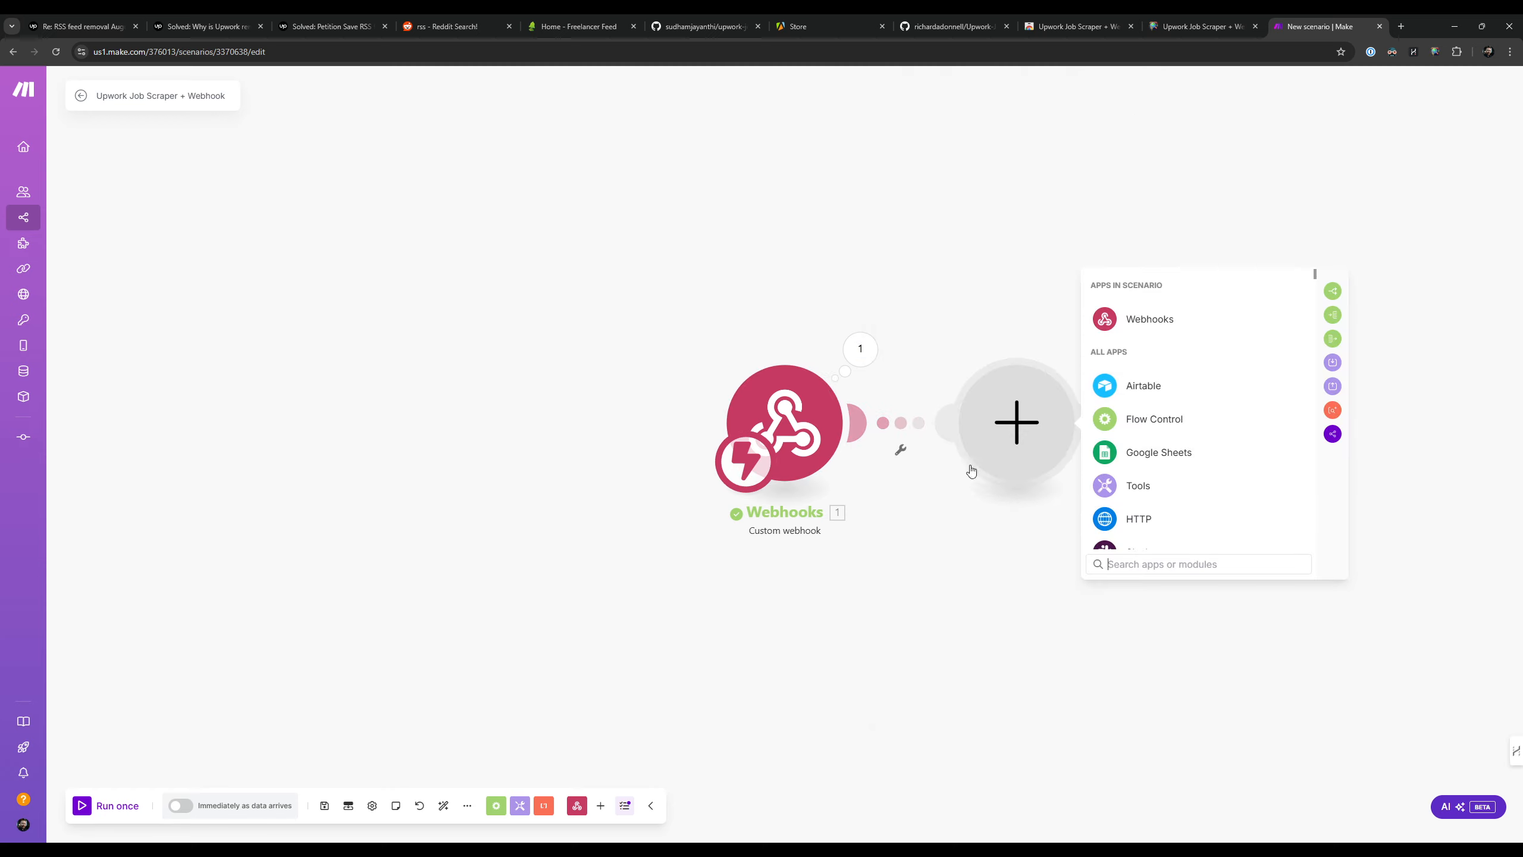
click(762, 263)
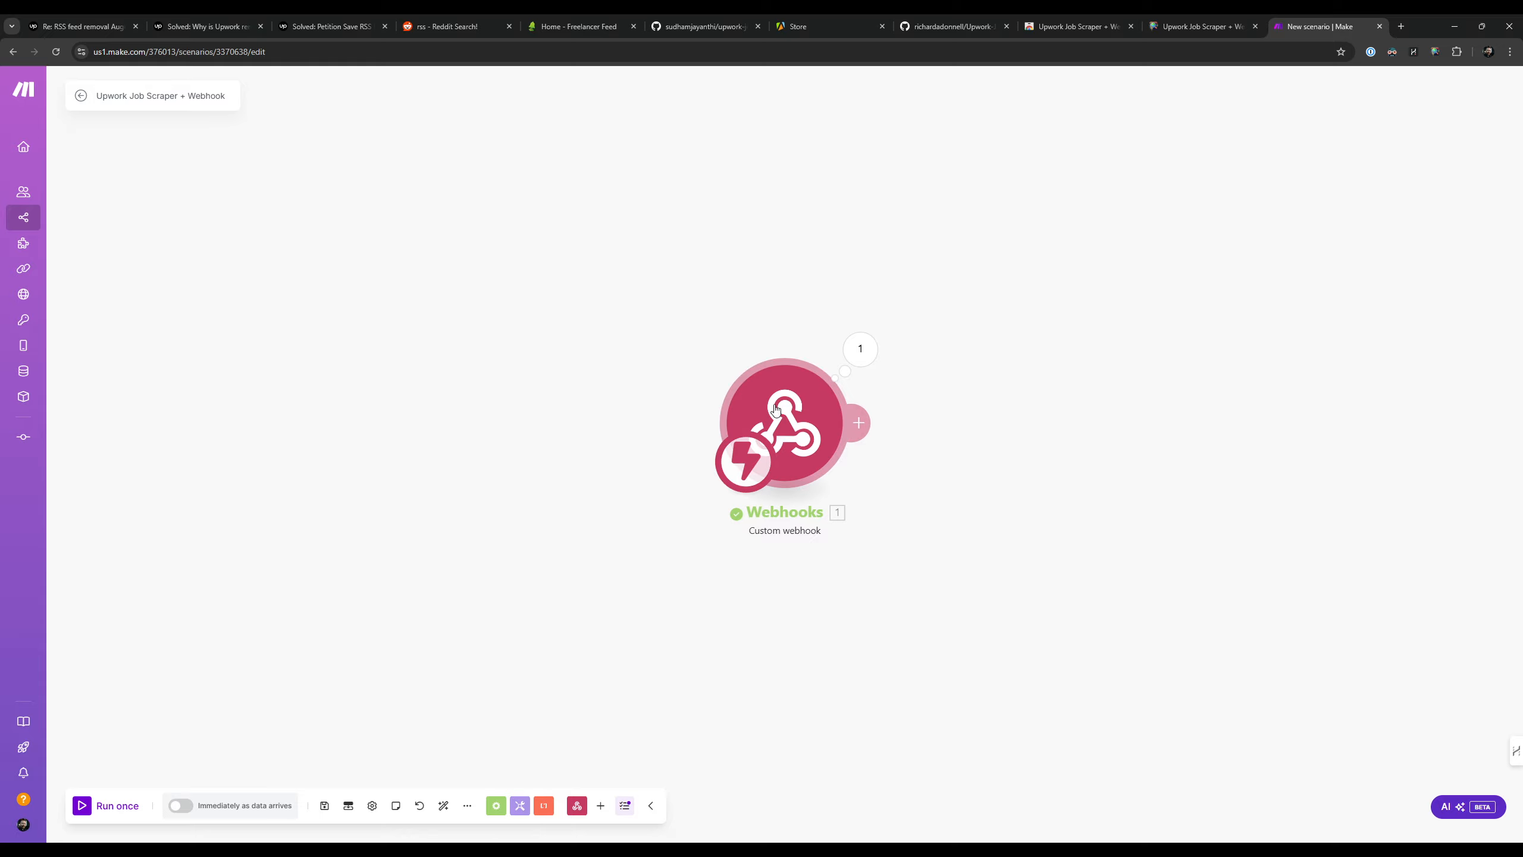
click(860, 422)
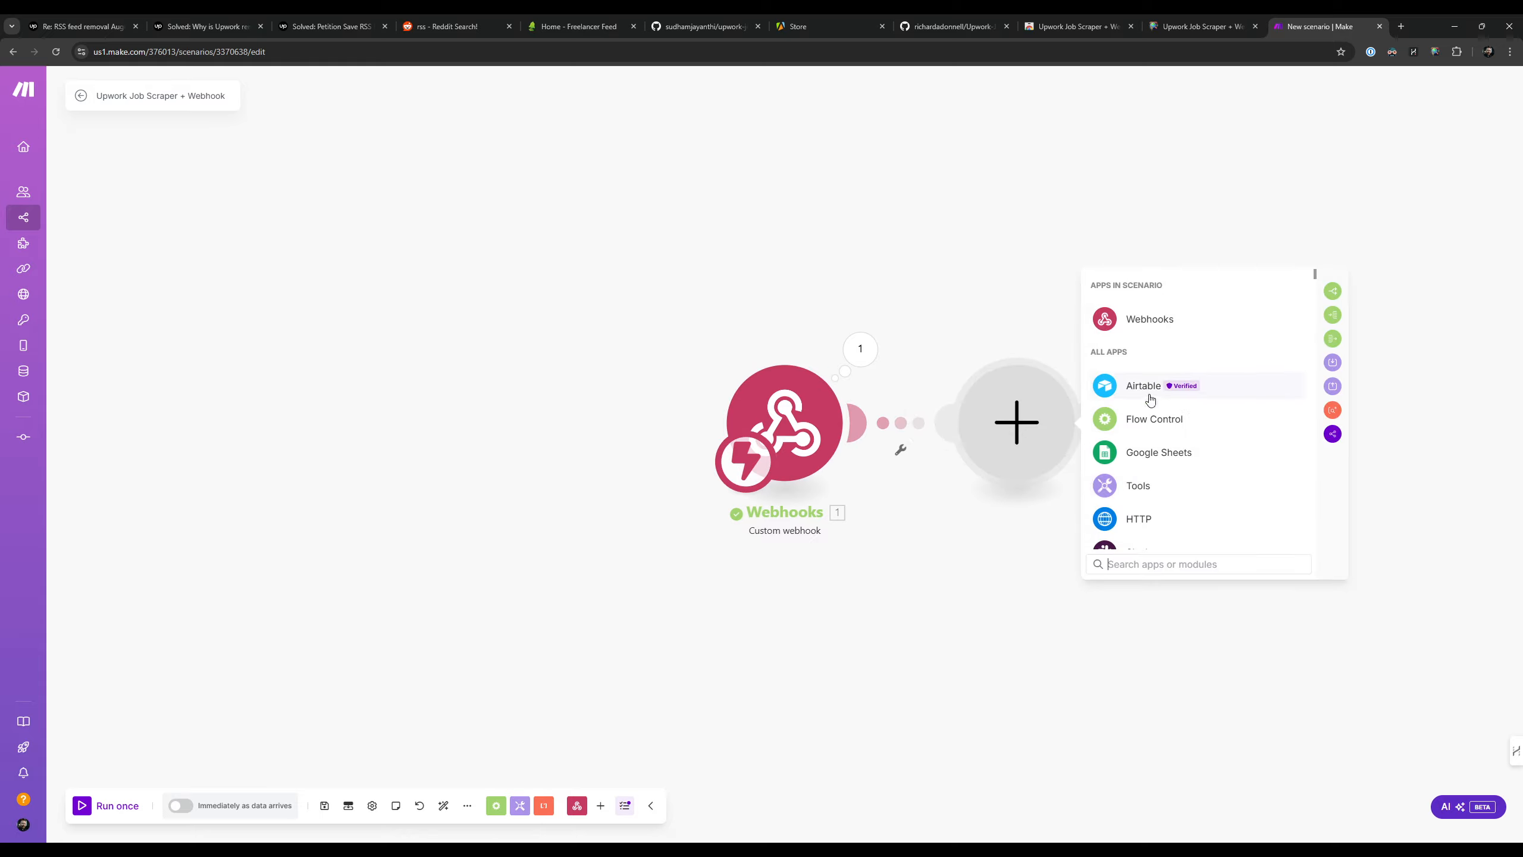
click(1148, 387)
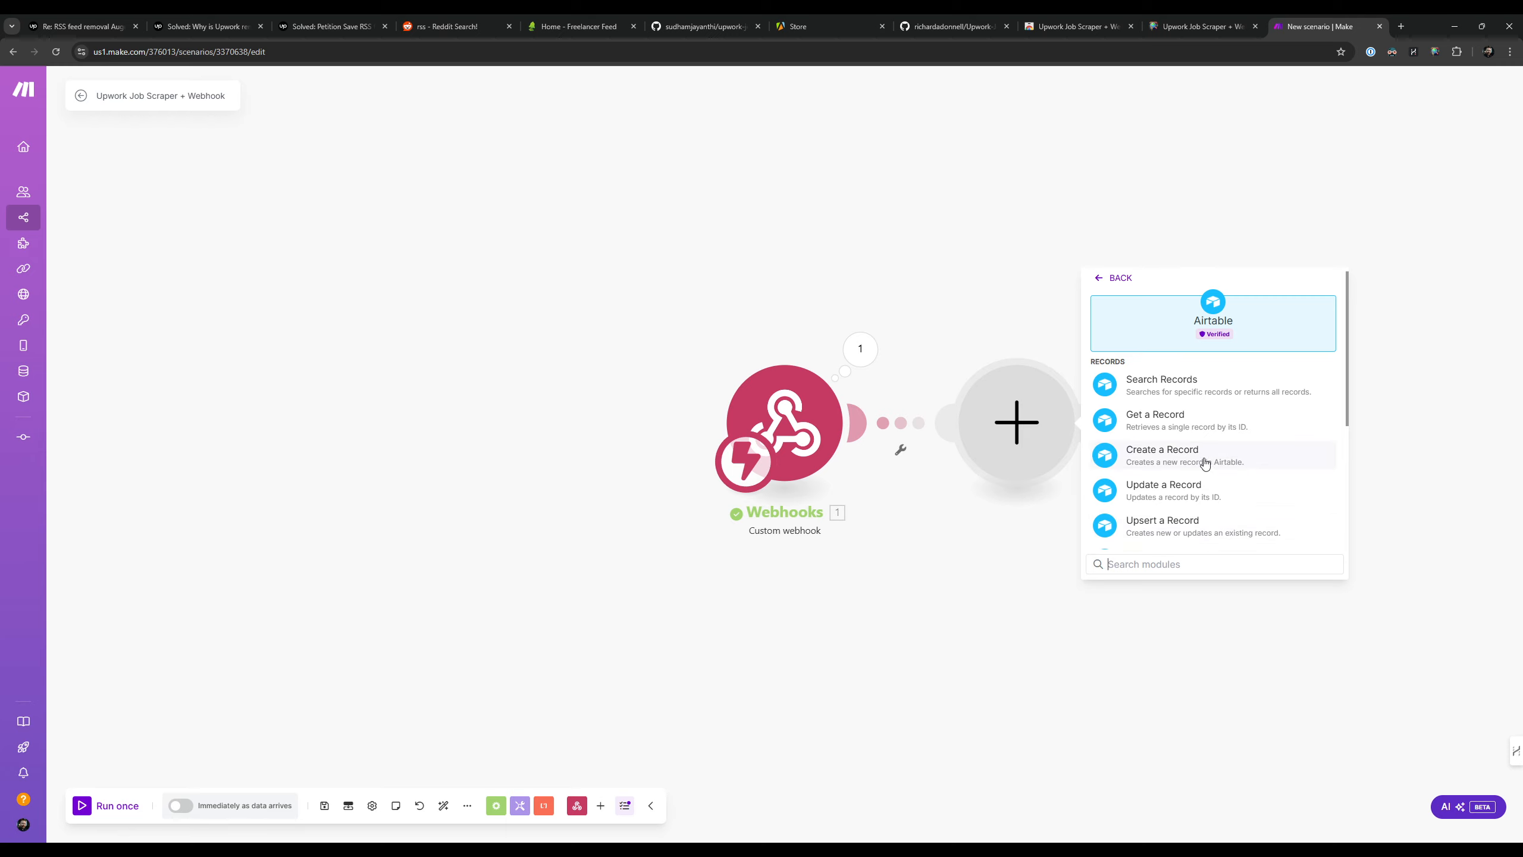
click(1091, 222)
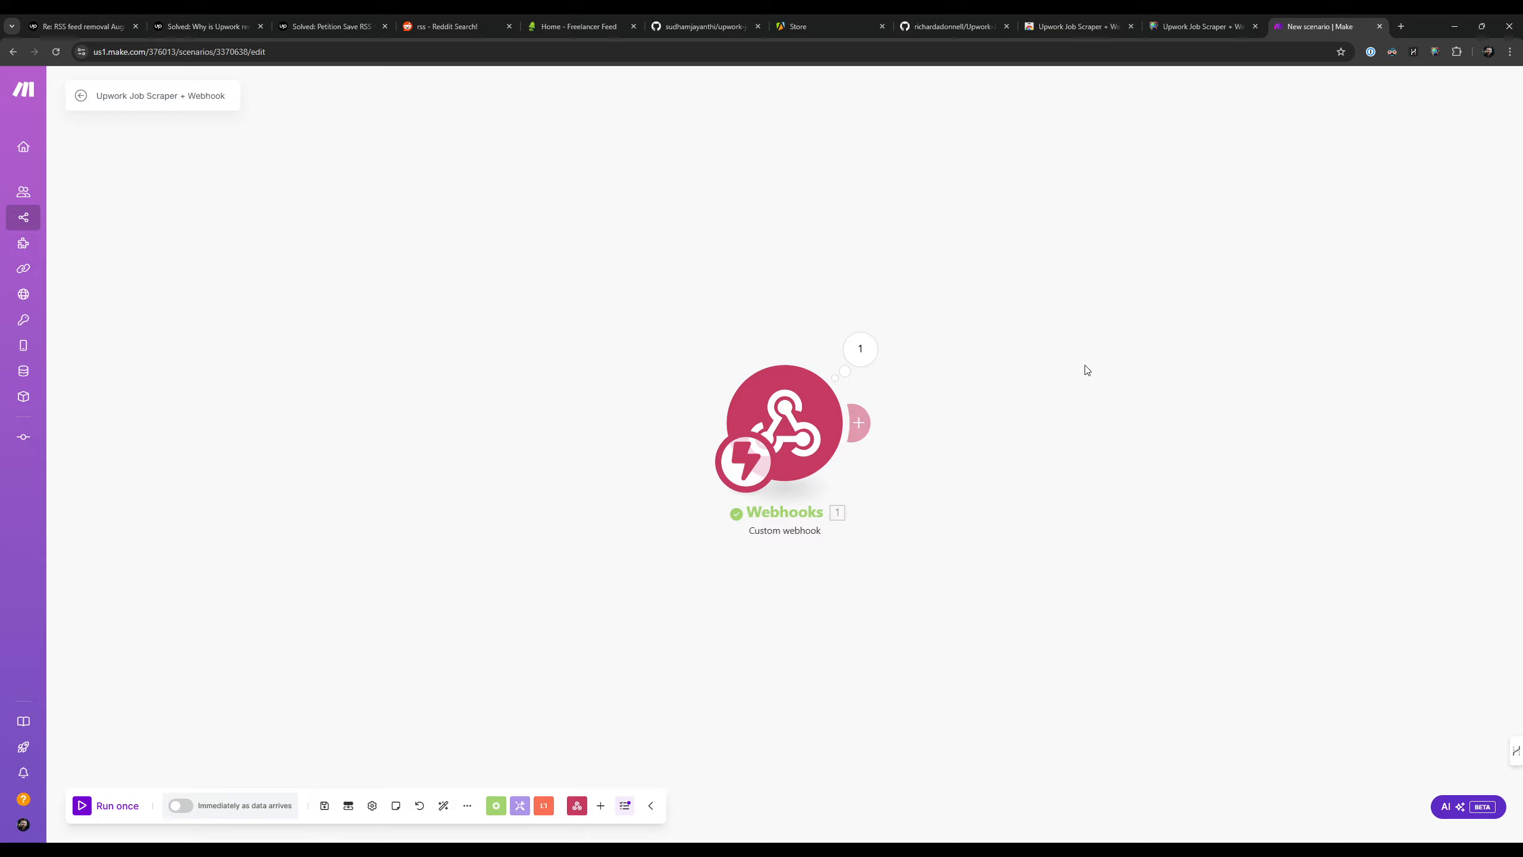
Step: Add an Airtable Update a Record module after the custom webhook
click(866, 437)
click(1157, 386)
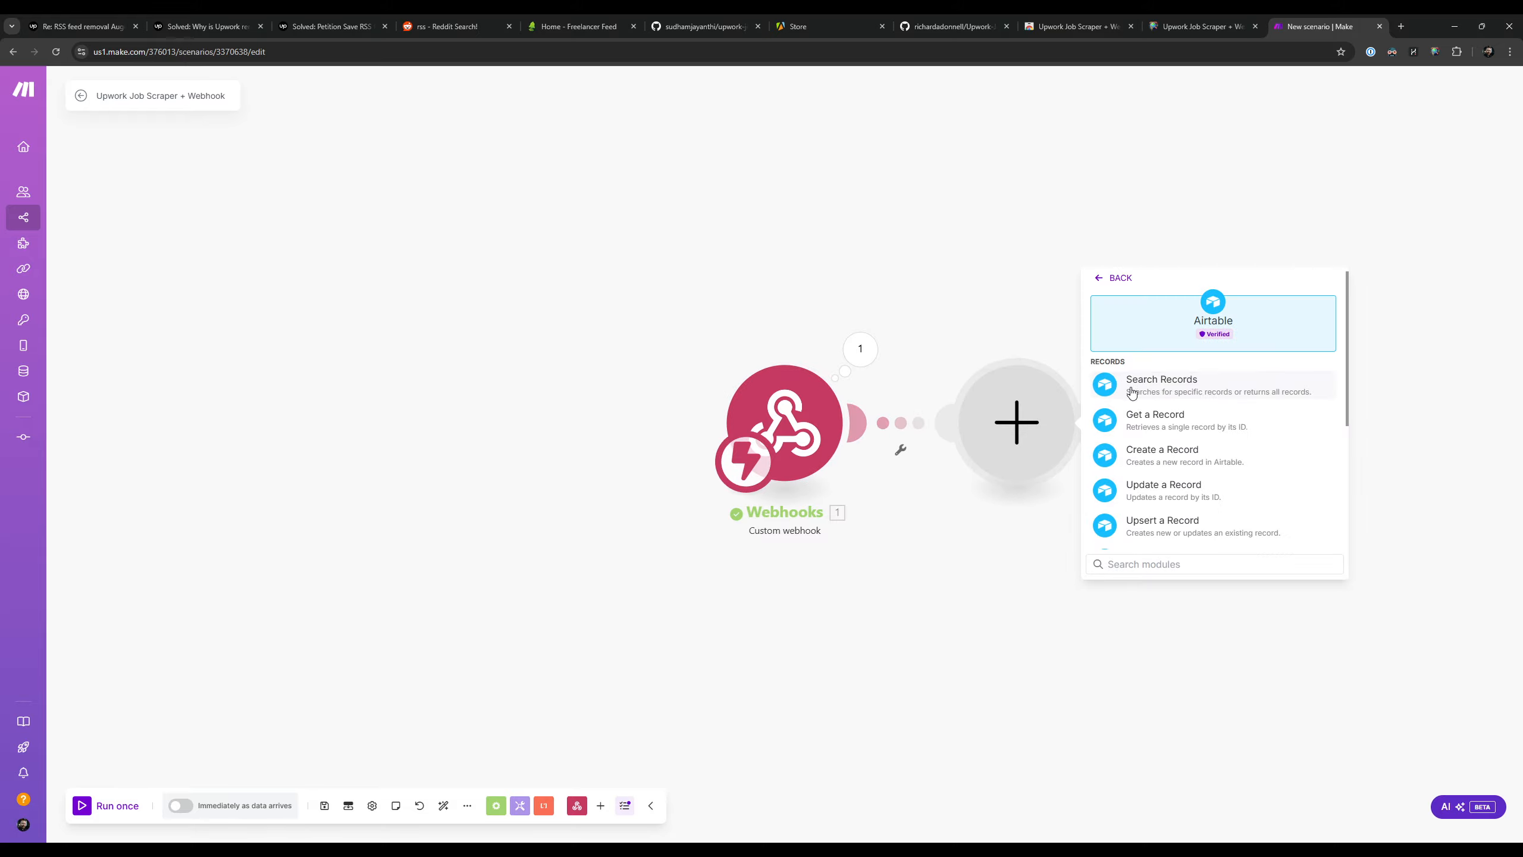
click(1175, 490)
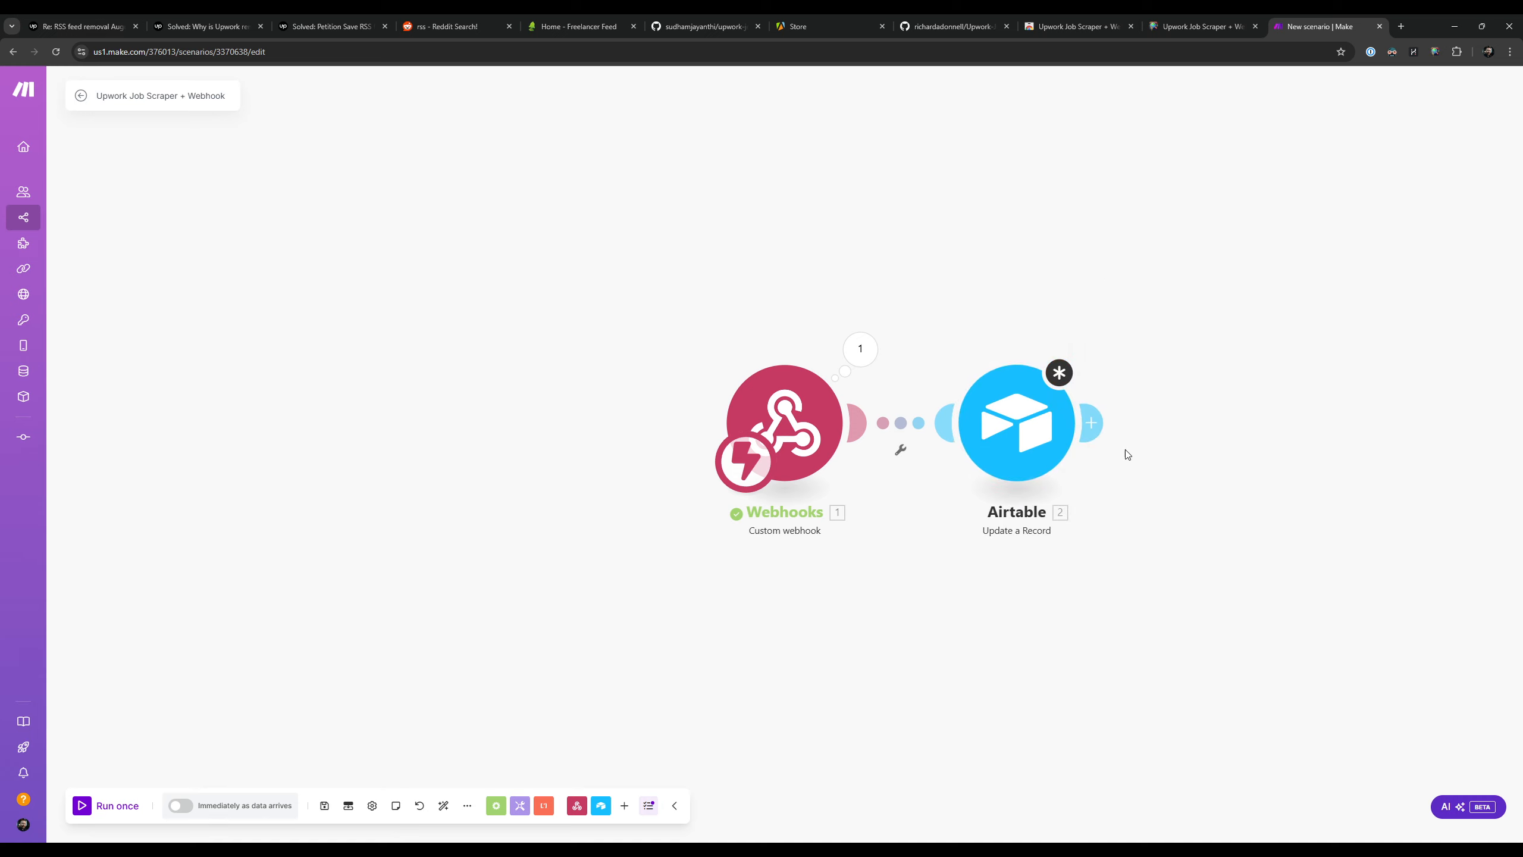
Step: Search the apps for slack and add a Slack Create a Message module after the Airtable module
click(1108, 428)
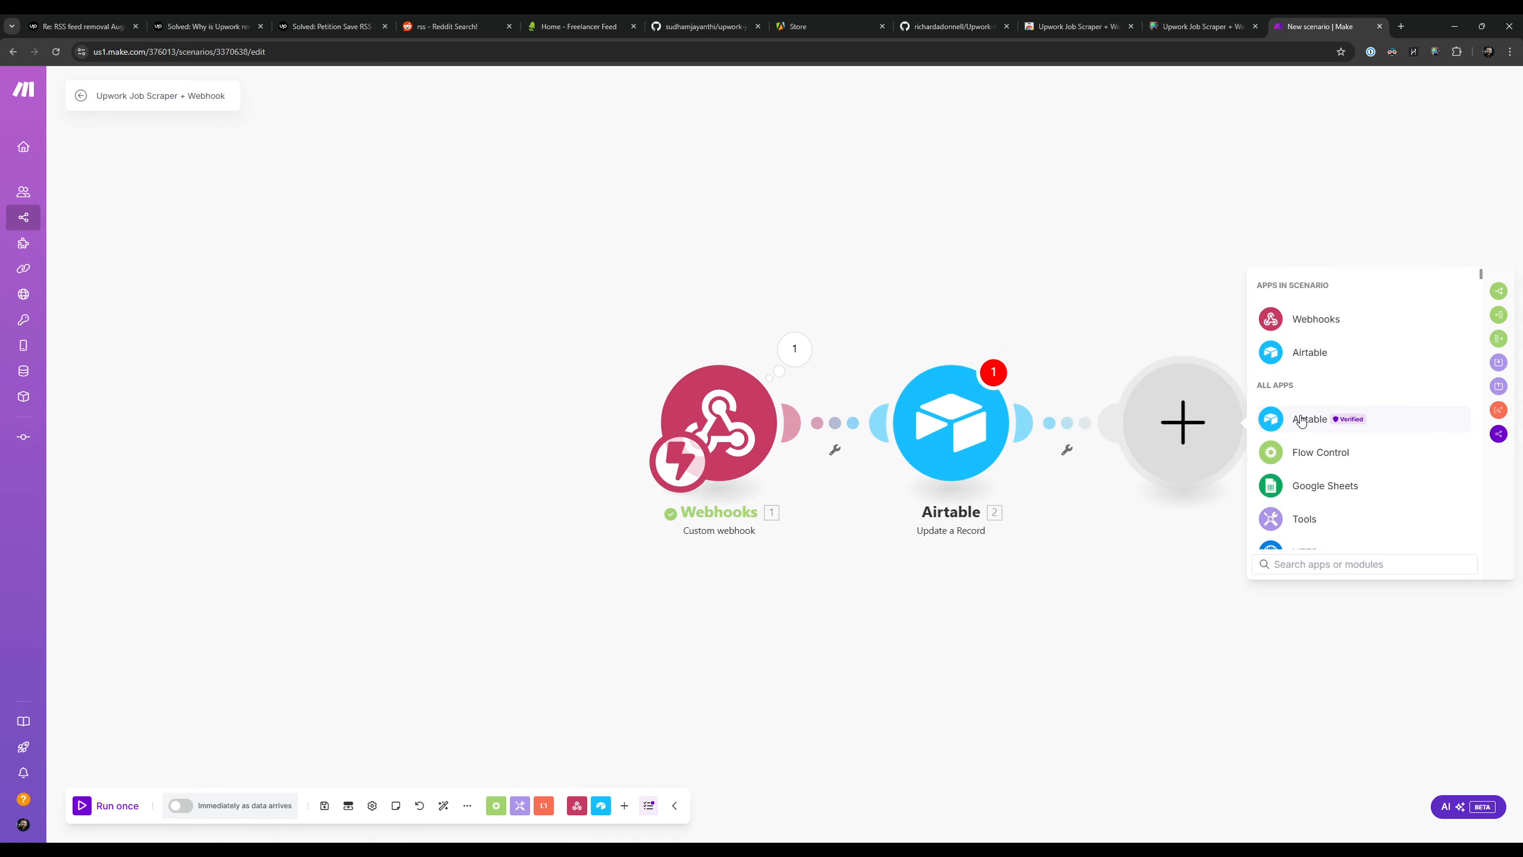
click(1297, 564)
text(slack)
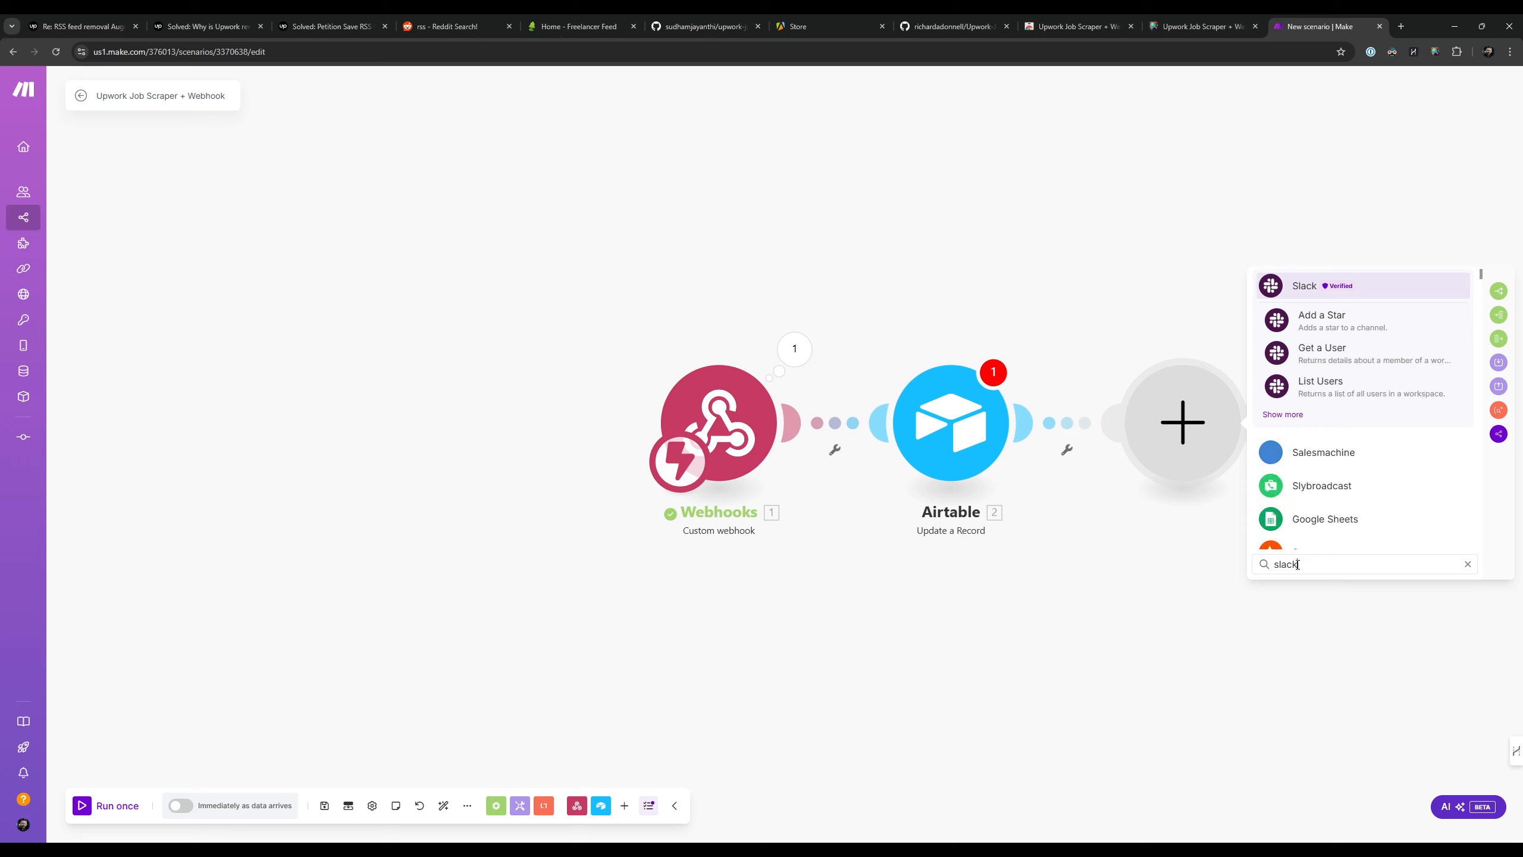
click(1304, 286)
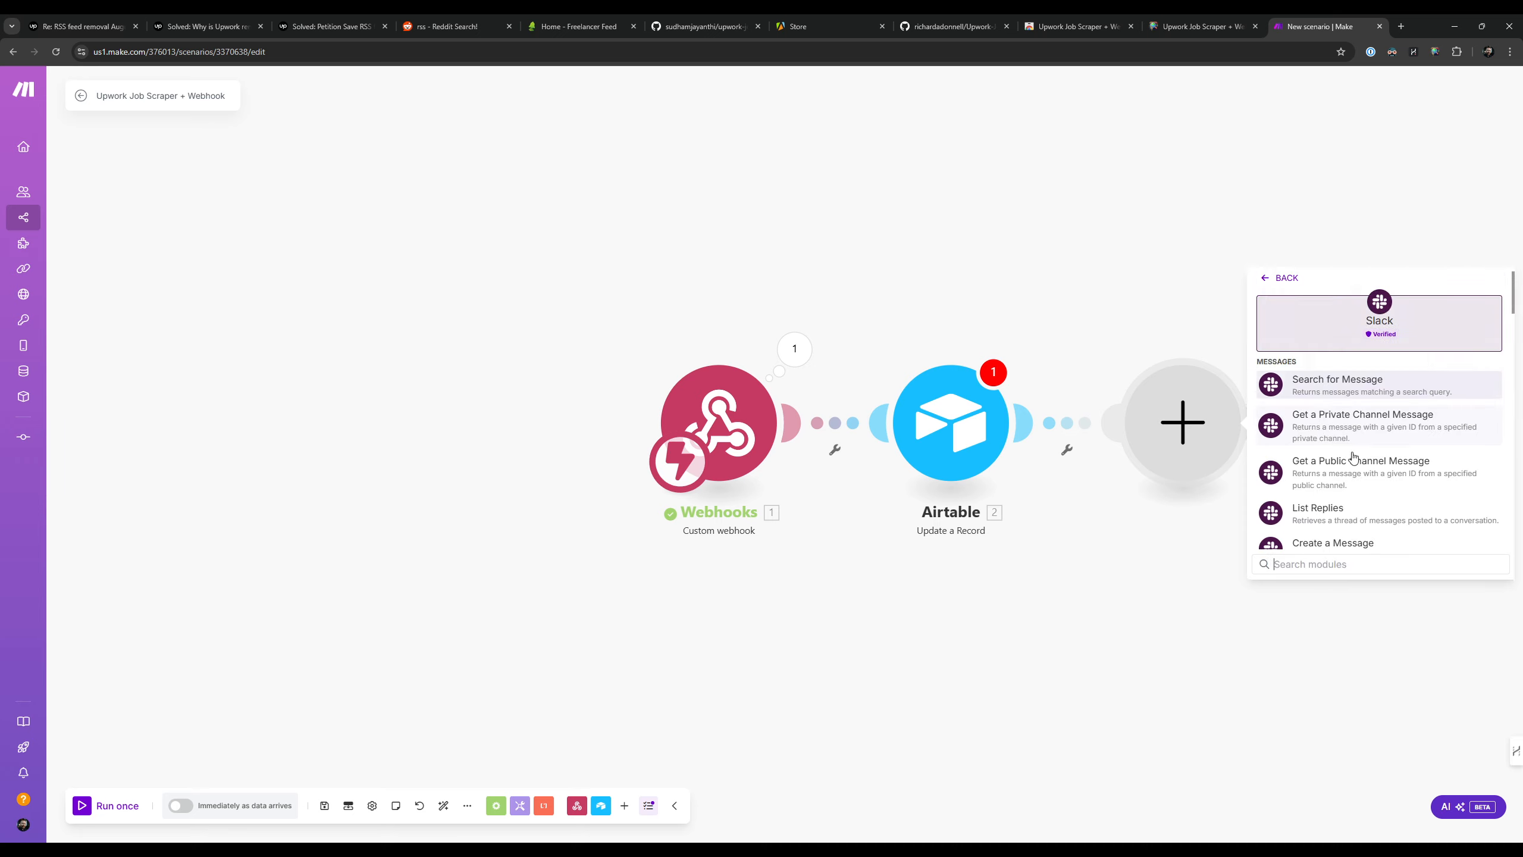
scroll(1355, 420, down, 3)
click(1360, 348)
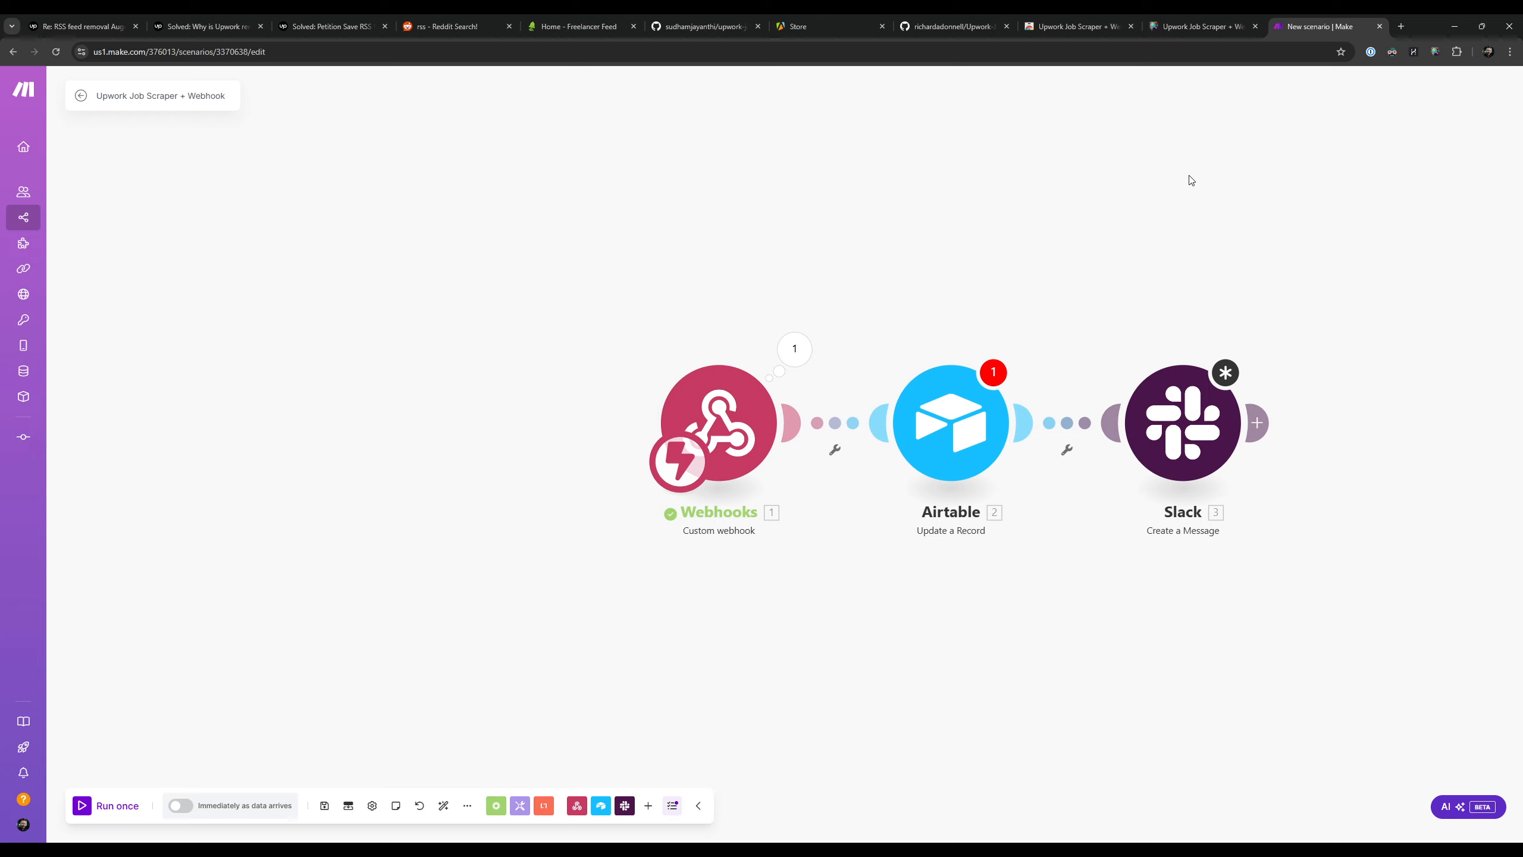
Step: Return to the extension's settings, open the custom search URL from Feed Sources and switch to the resulting Upwork search page
click(1199, 23)
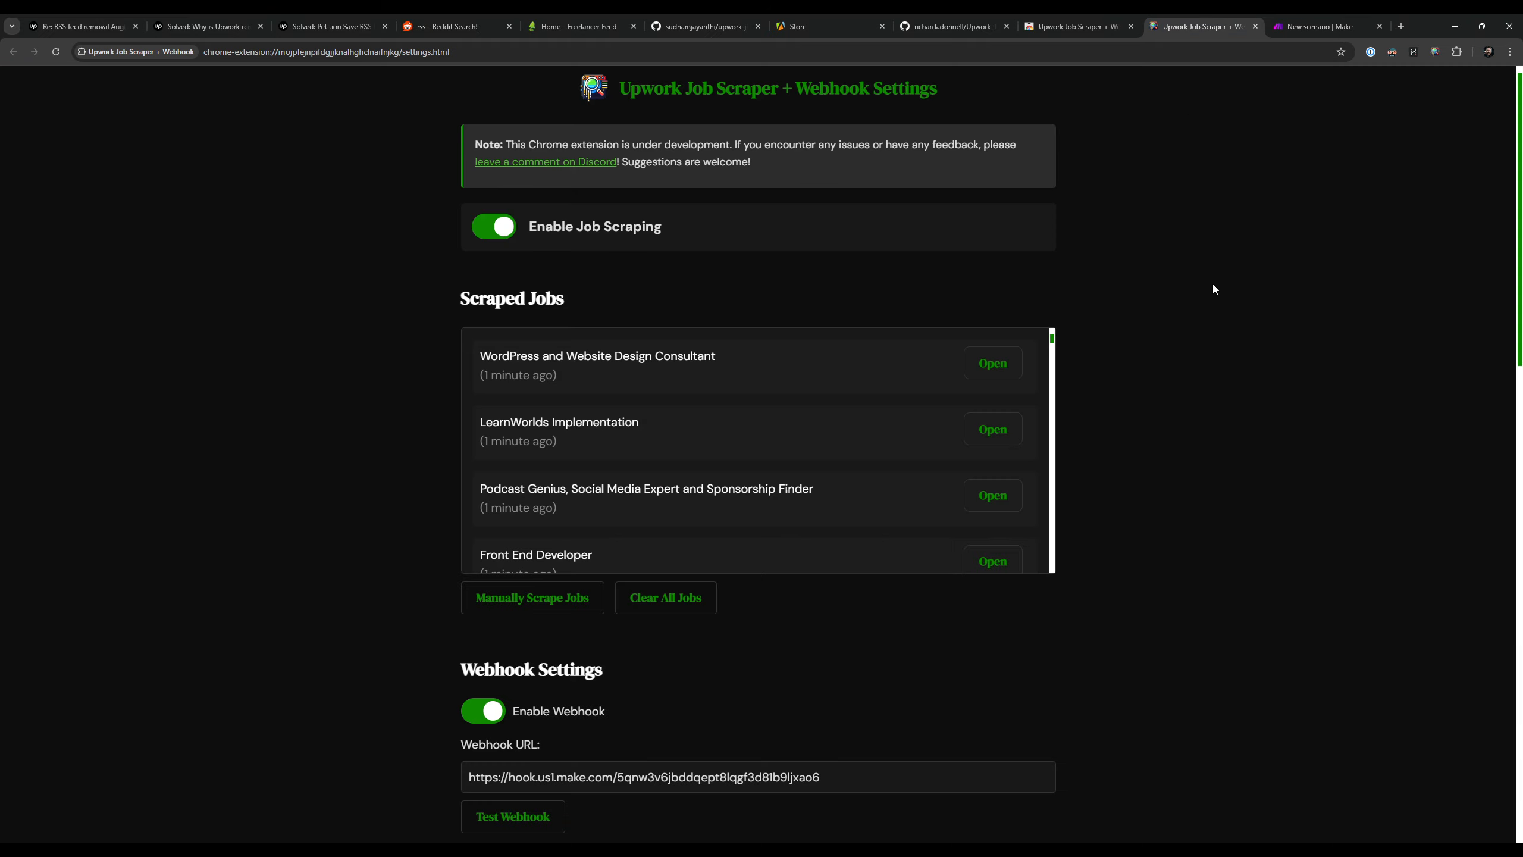
scroll(1214, 290, down, 15)
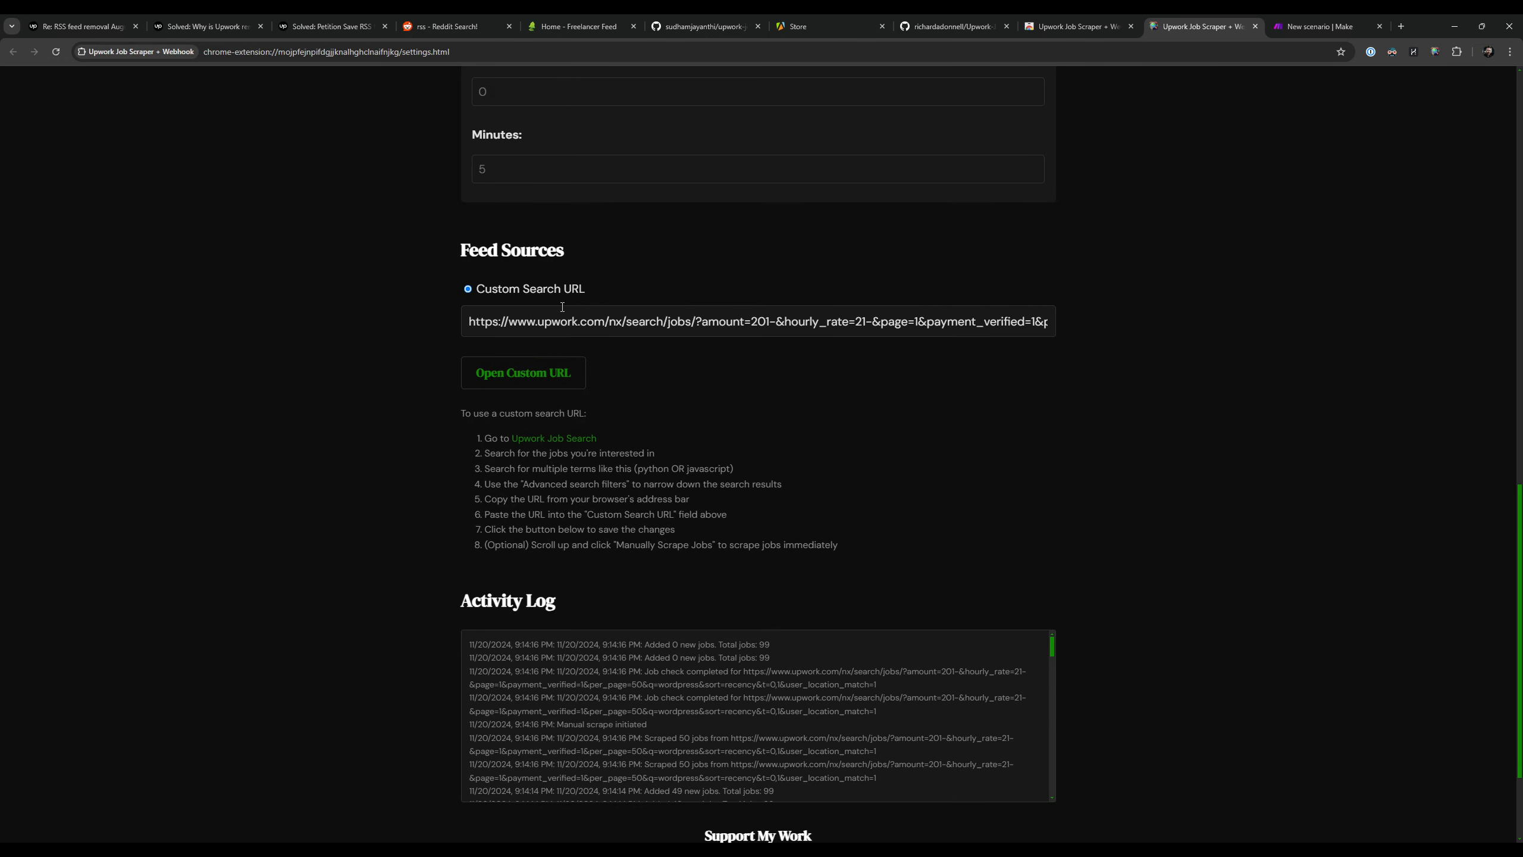
triple_click(537, 321)
click(350, 318)
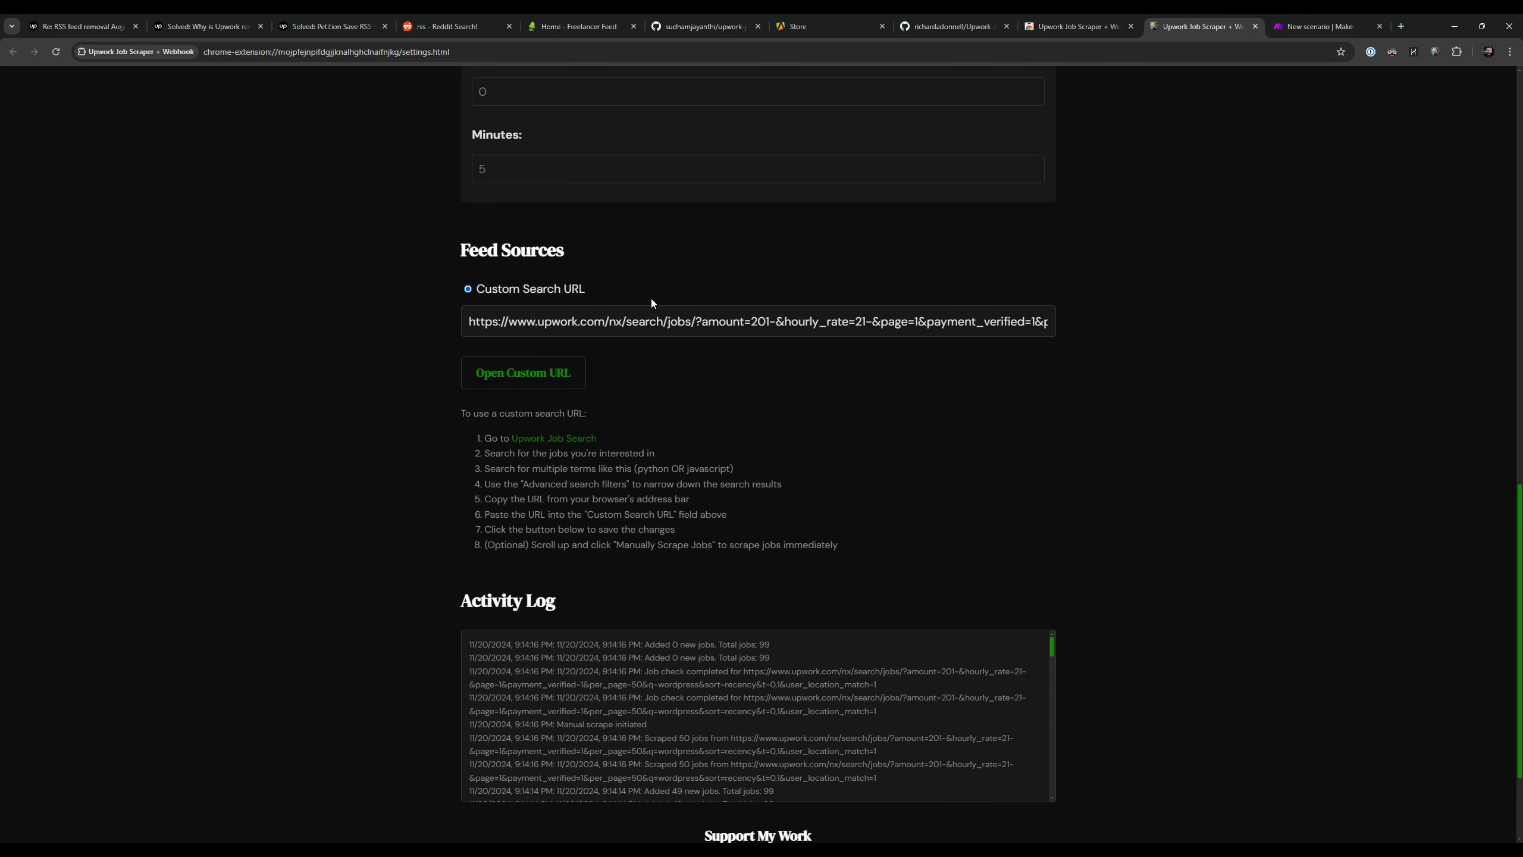
click(539, 375)
key(ctrl+shift+Tab)
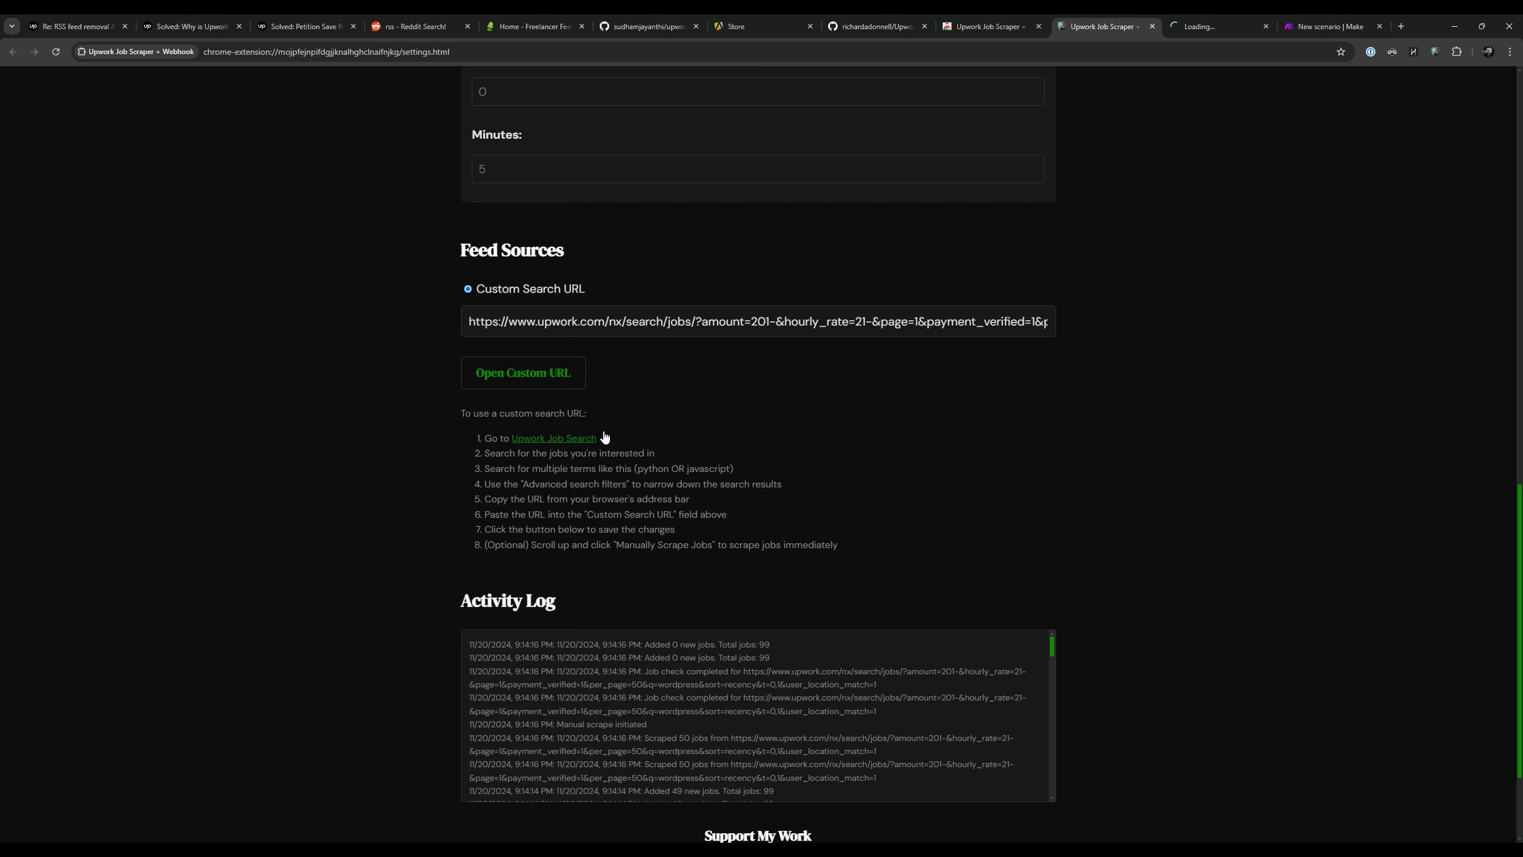
drag(497, 441, 588, 442)
click(615, 442)
click(1205, 26)
Step: Look over the word, phrase, title and skills fields of the Advanced search and close it
click(807, 162)
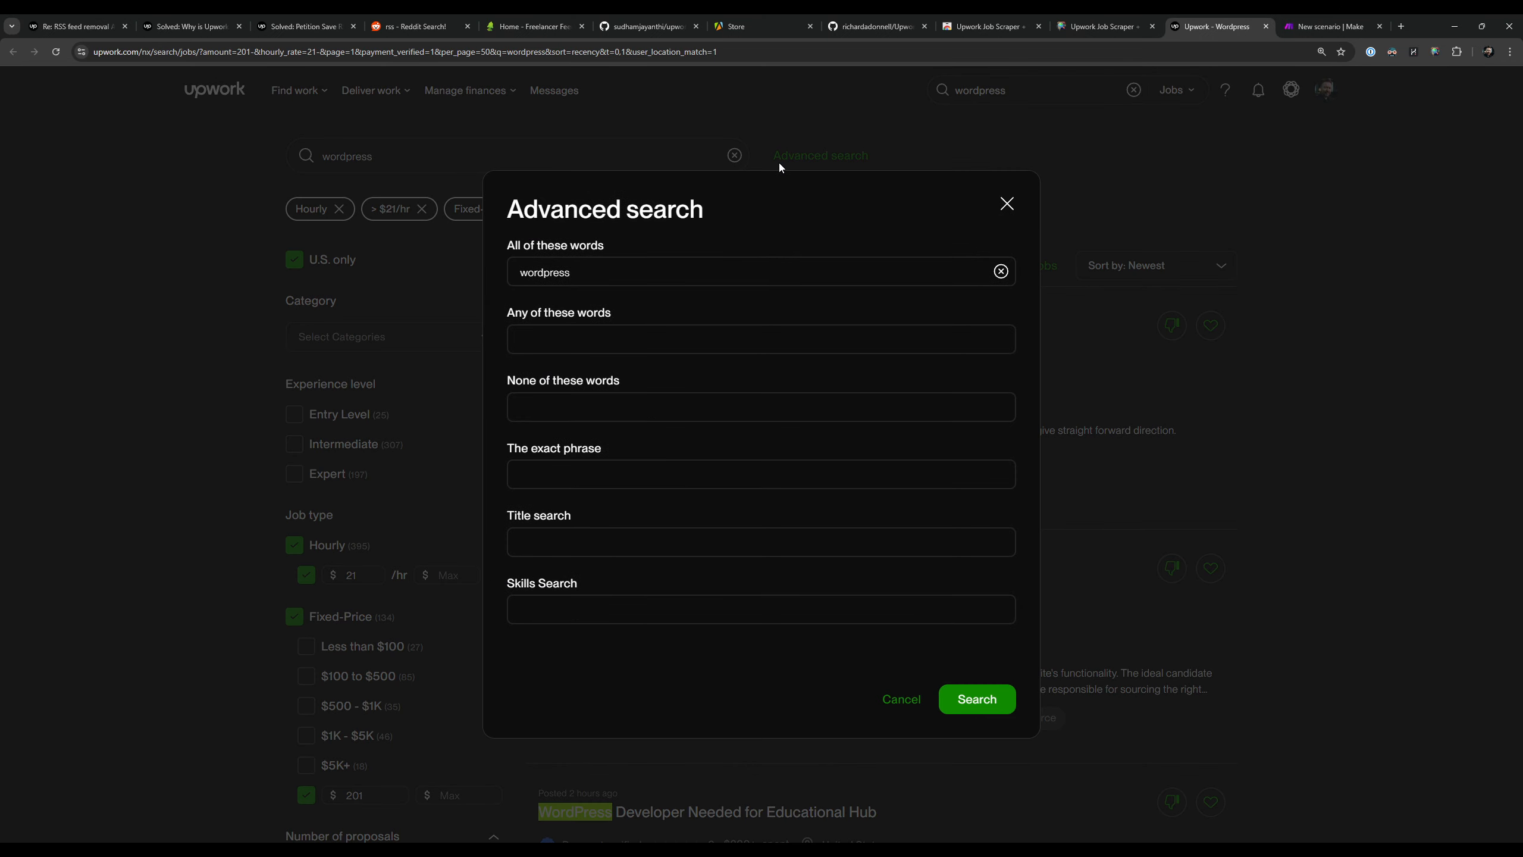
click(753, 284)
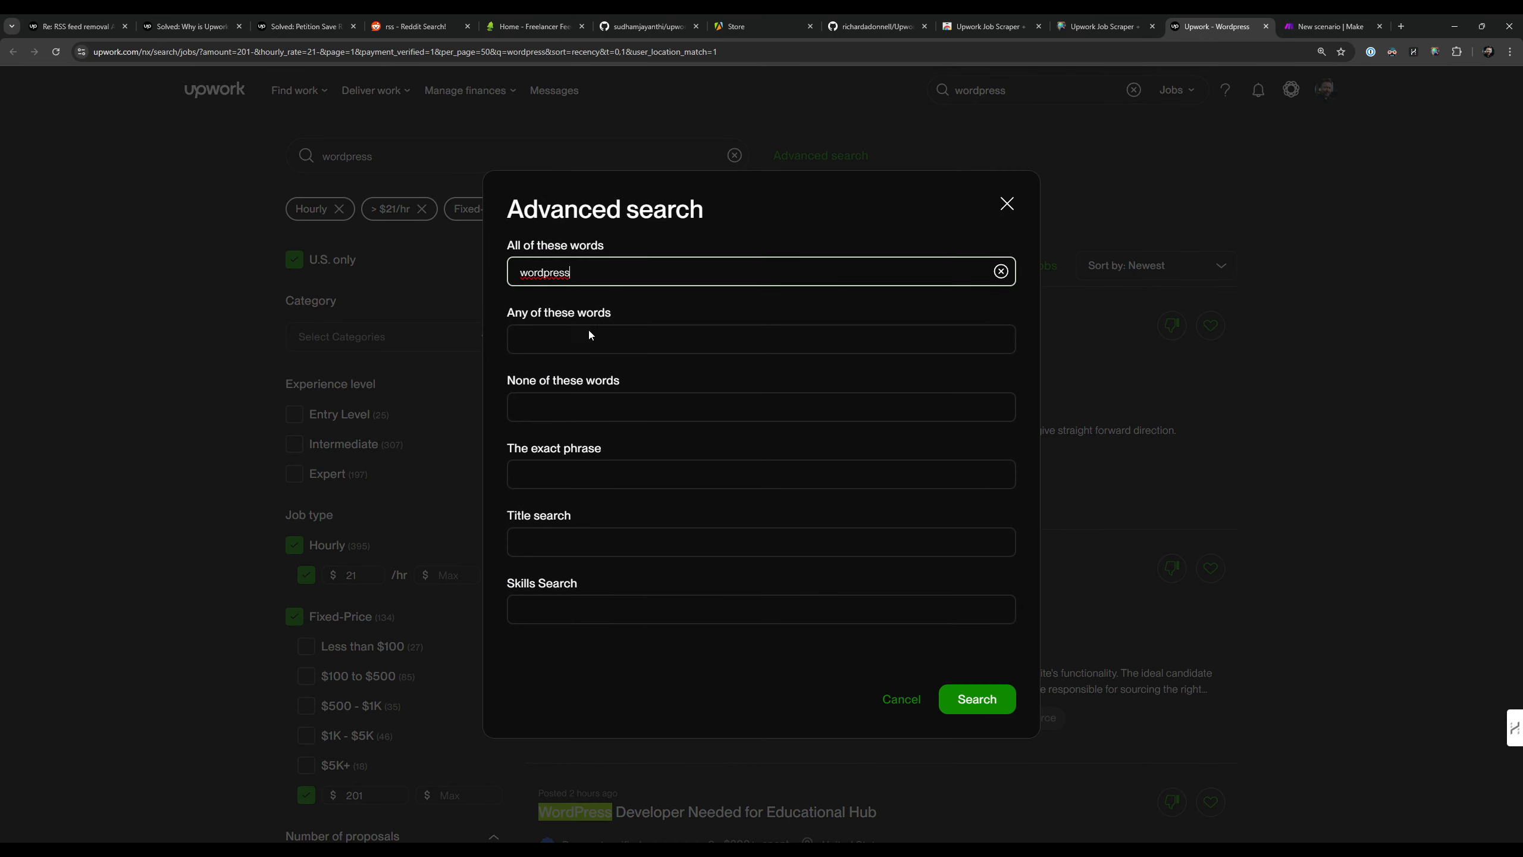
click(1006, 204)
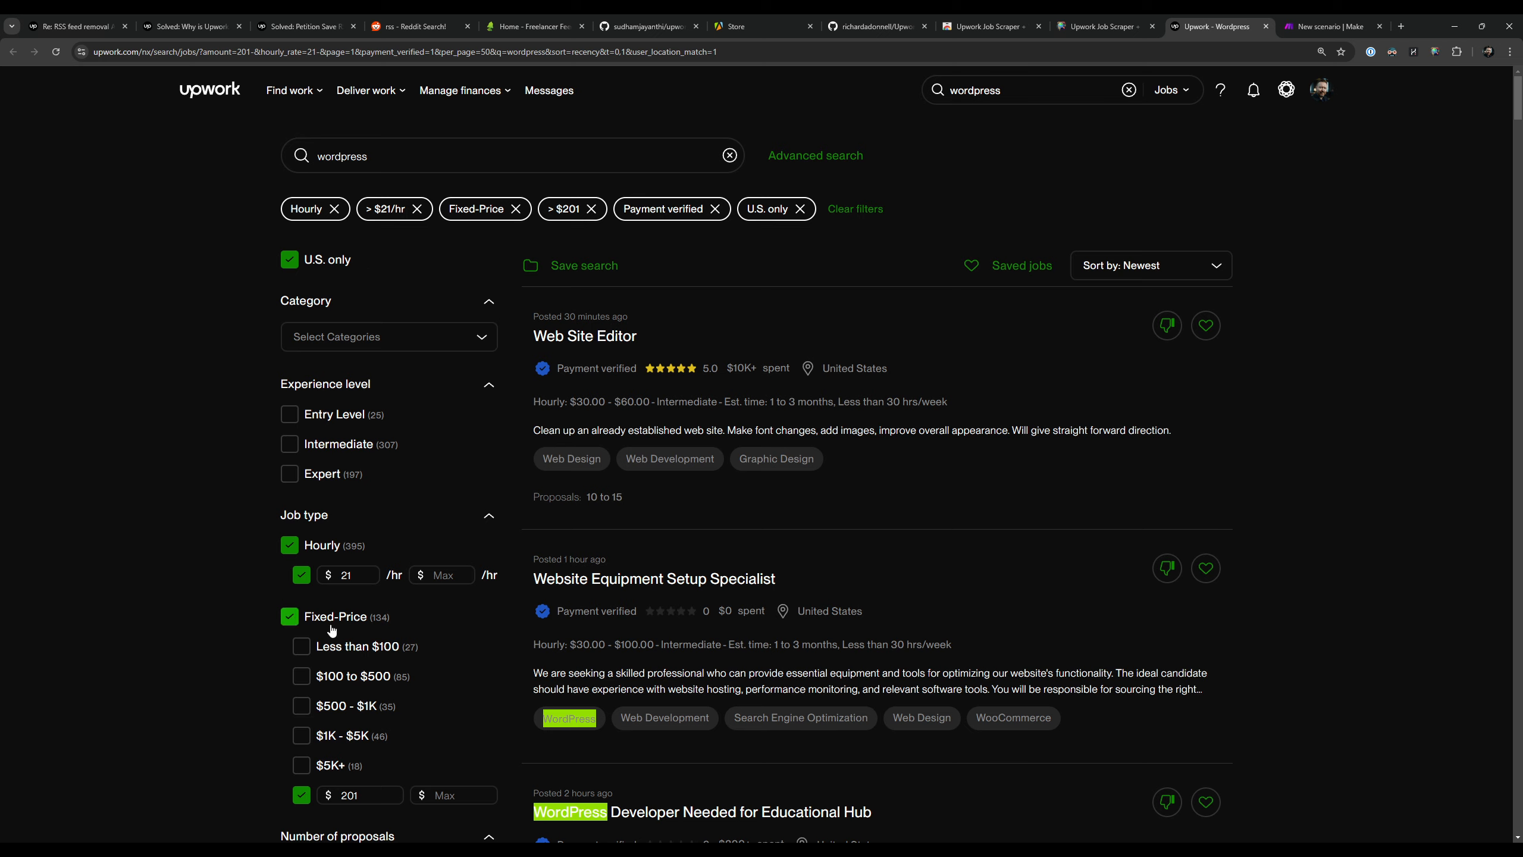
Step: Remove the U.S. only, Hourly, Fixed-Price, rate, budget and payment verified filters from the wordpress job search
click(339, 264)
click(321, 547)
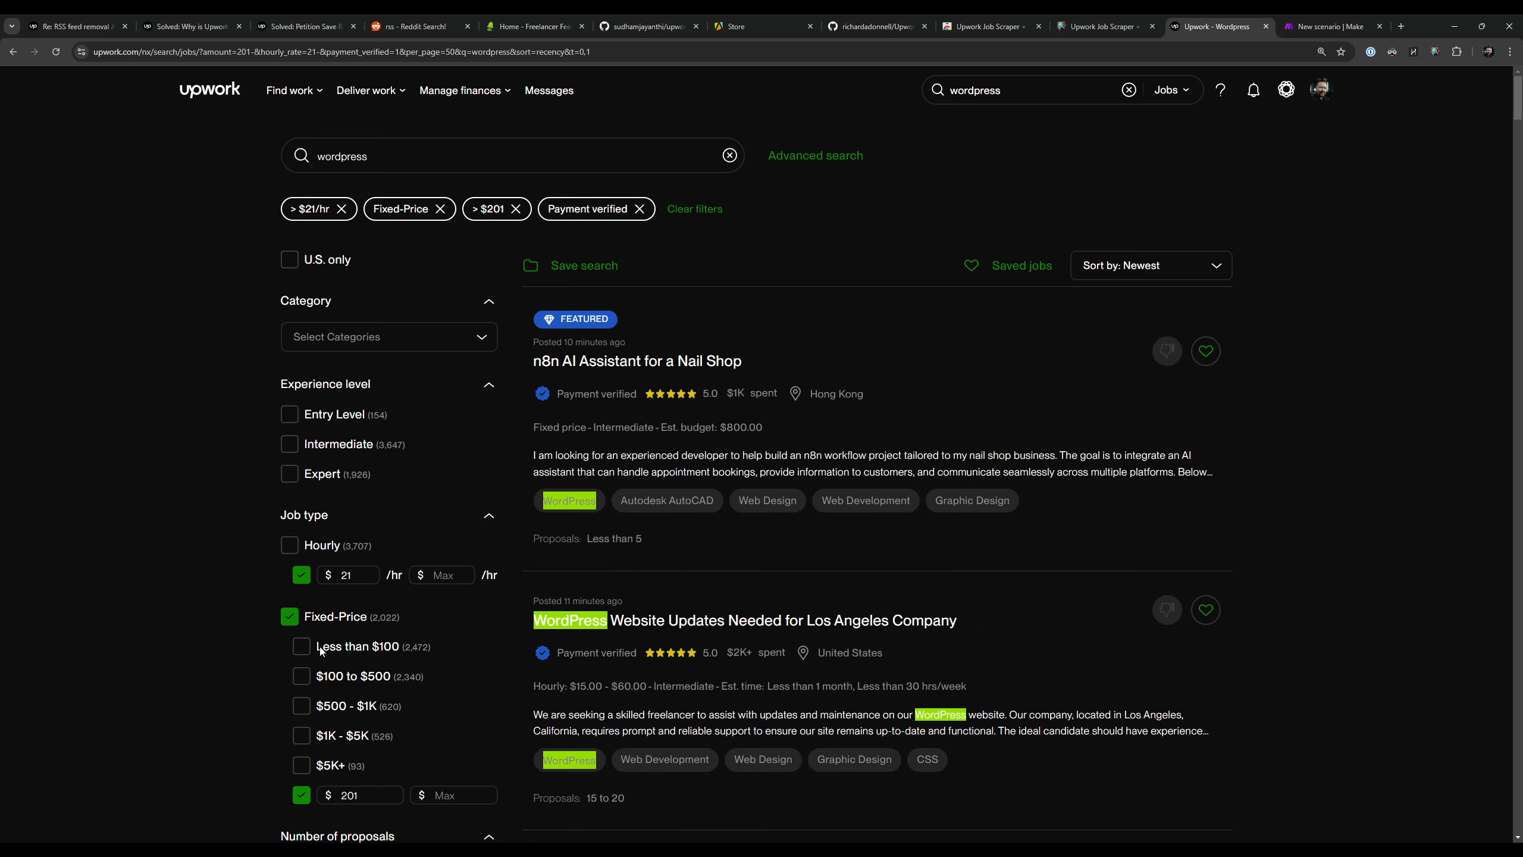
click(347, 624)
scroll(179, 437, down, 8)
click(335, 593)
scroll(237, 396, down, 7)
scroll(335, 240, up, 14)
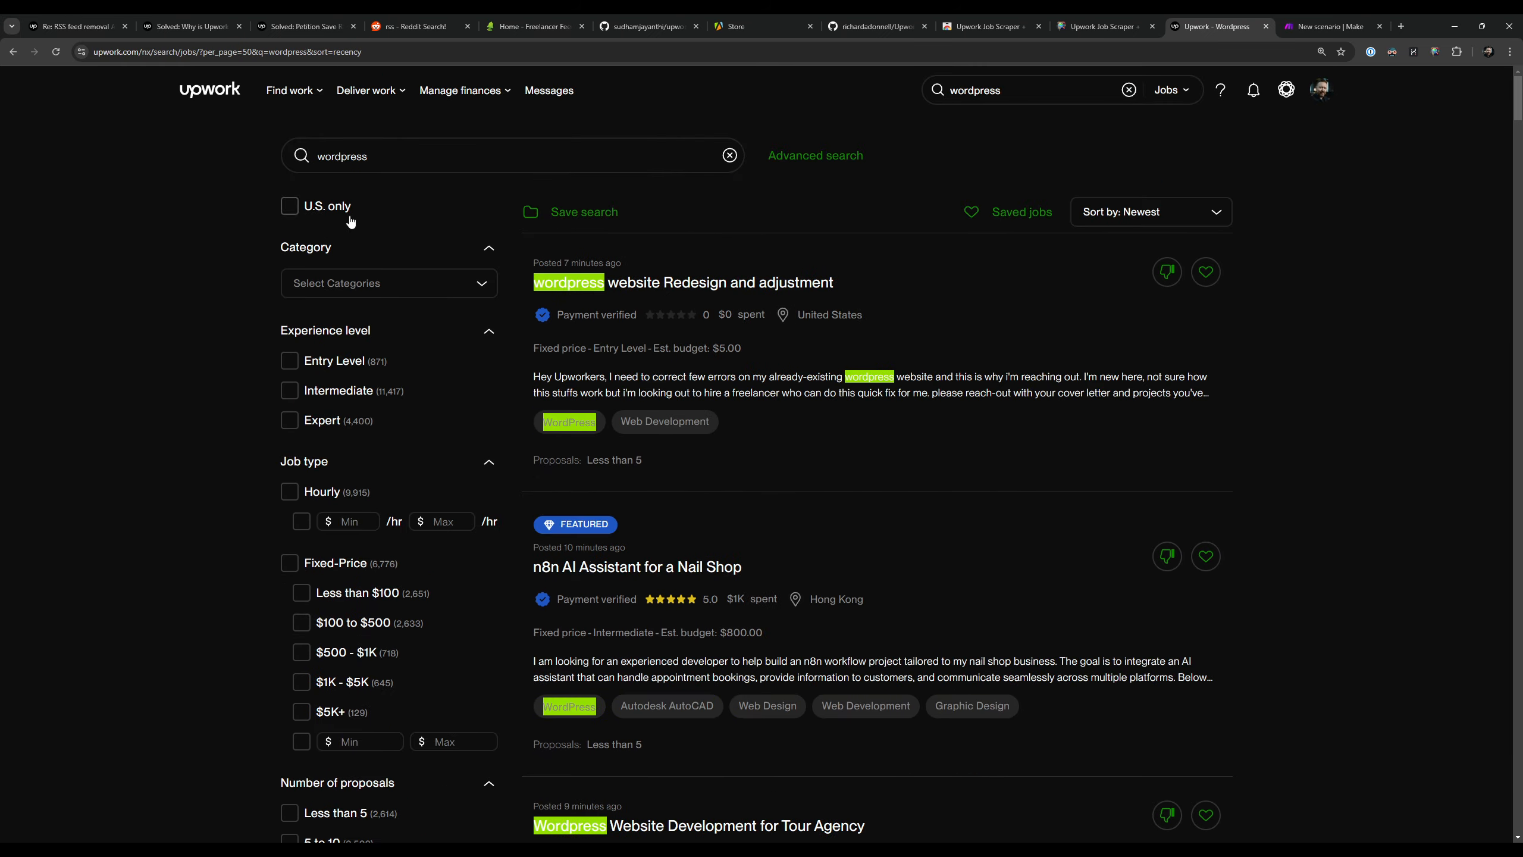
scroll(354, 288, down, 10)
scroll(227, 310, down, 10)
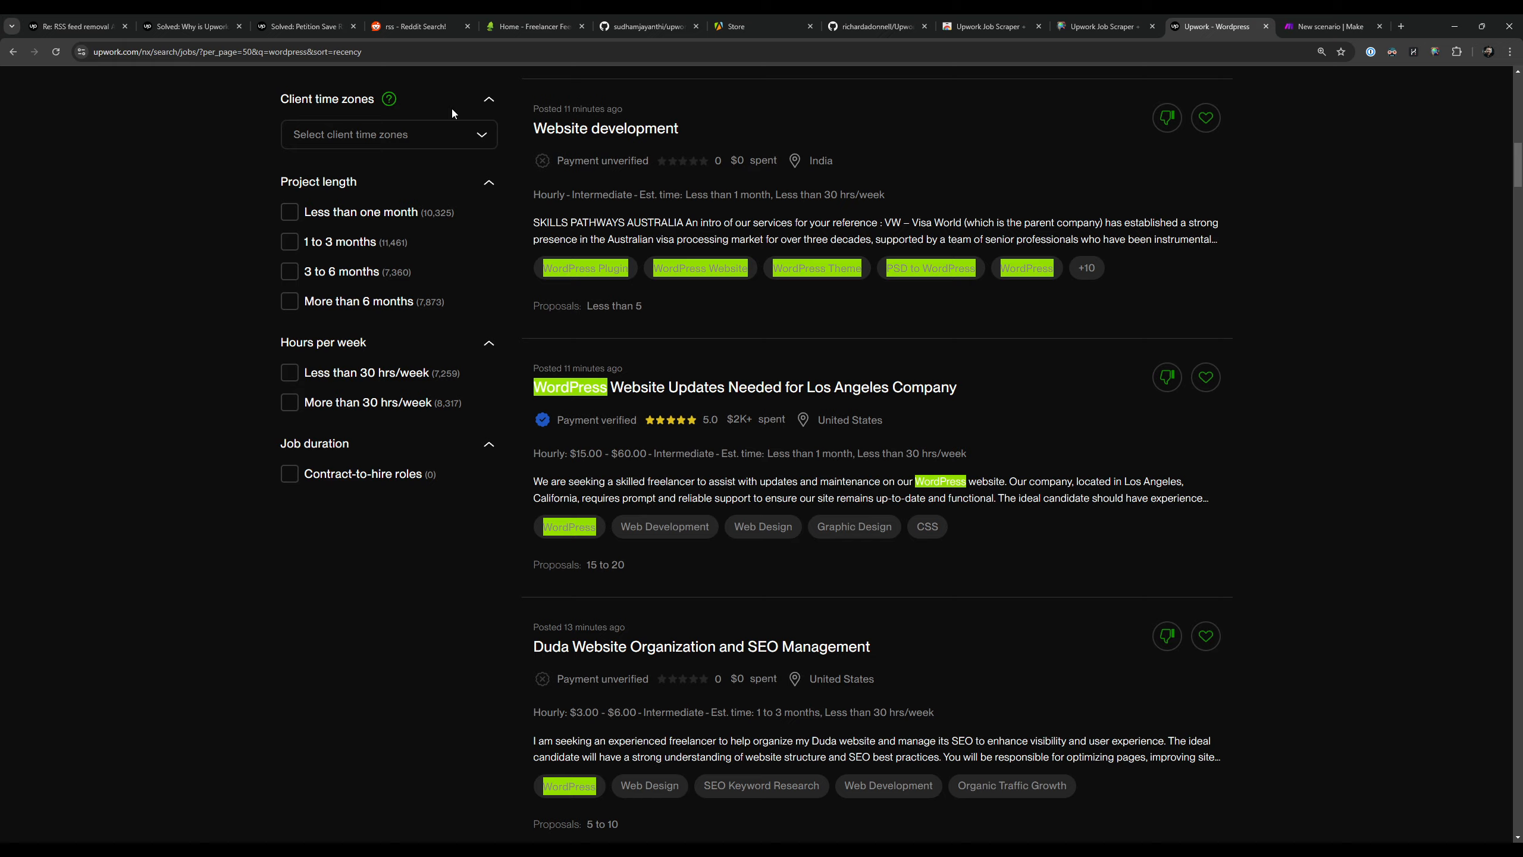
scroll(550, 450, up, 13)
scroll(550, 450, up, 7)
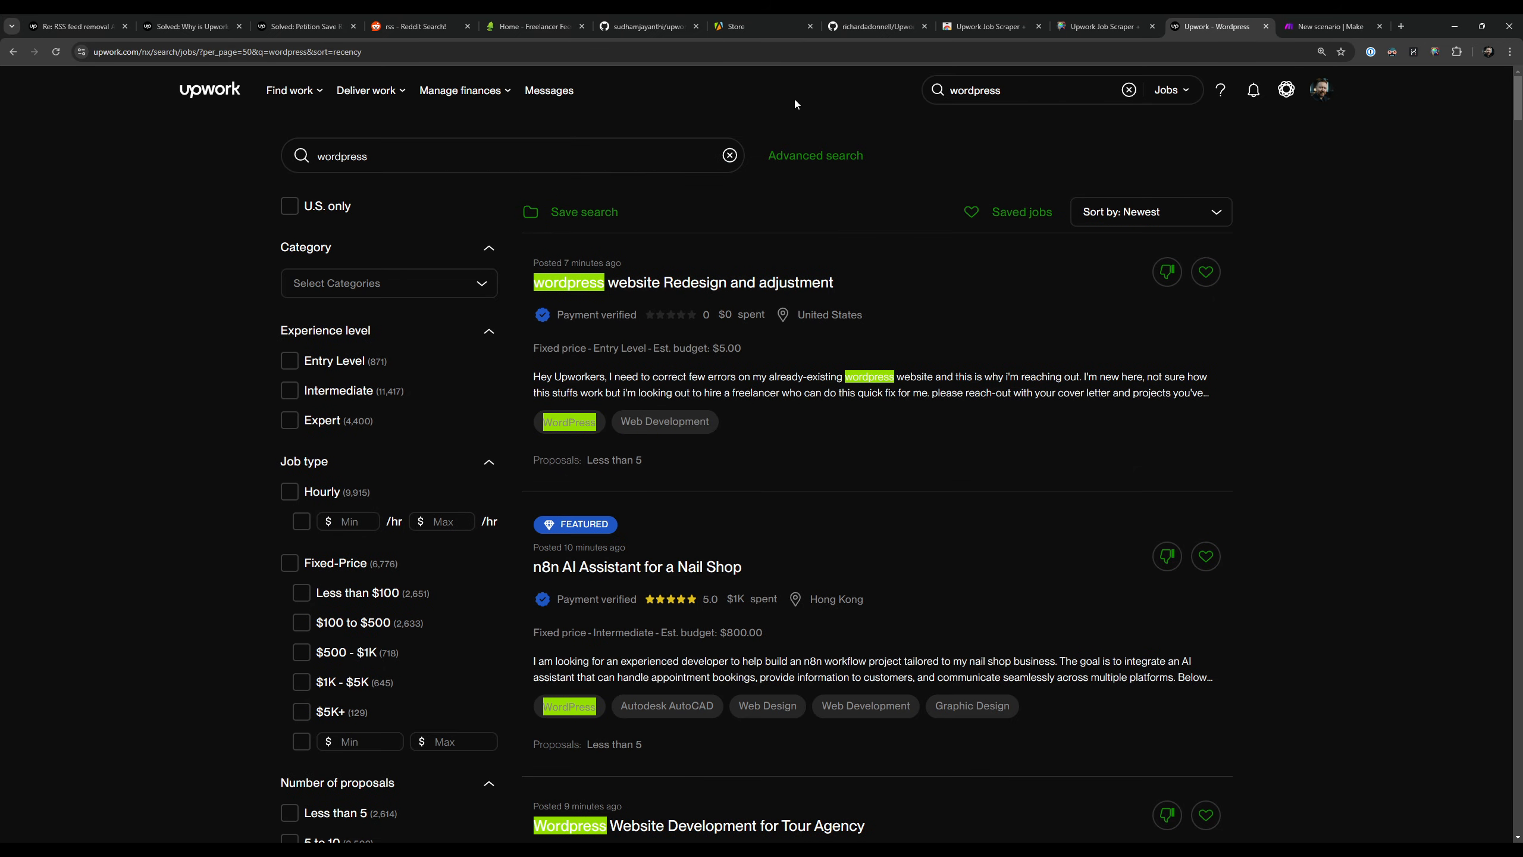
Step: Copy the unfiltered wordpress search's URL and paste it over the Custom Search URL in the extension's Feed Sources
key(ctrl+l)
key(ctrl+c)
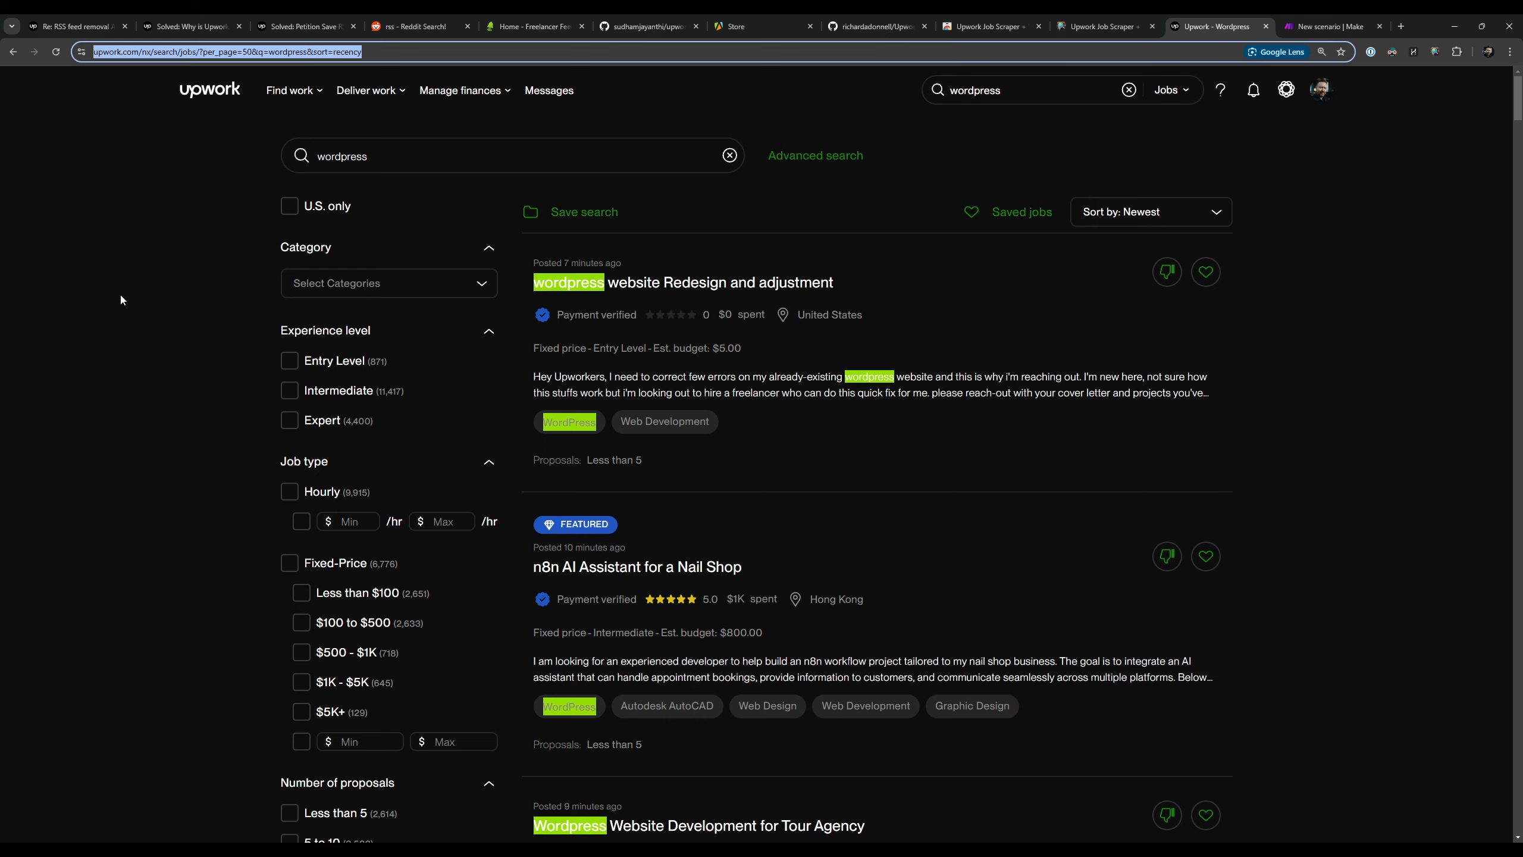
click(121, 295)
click(1095, 27)
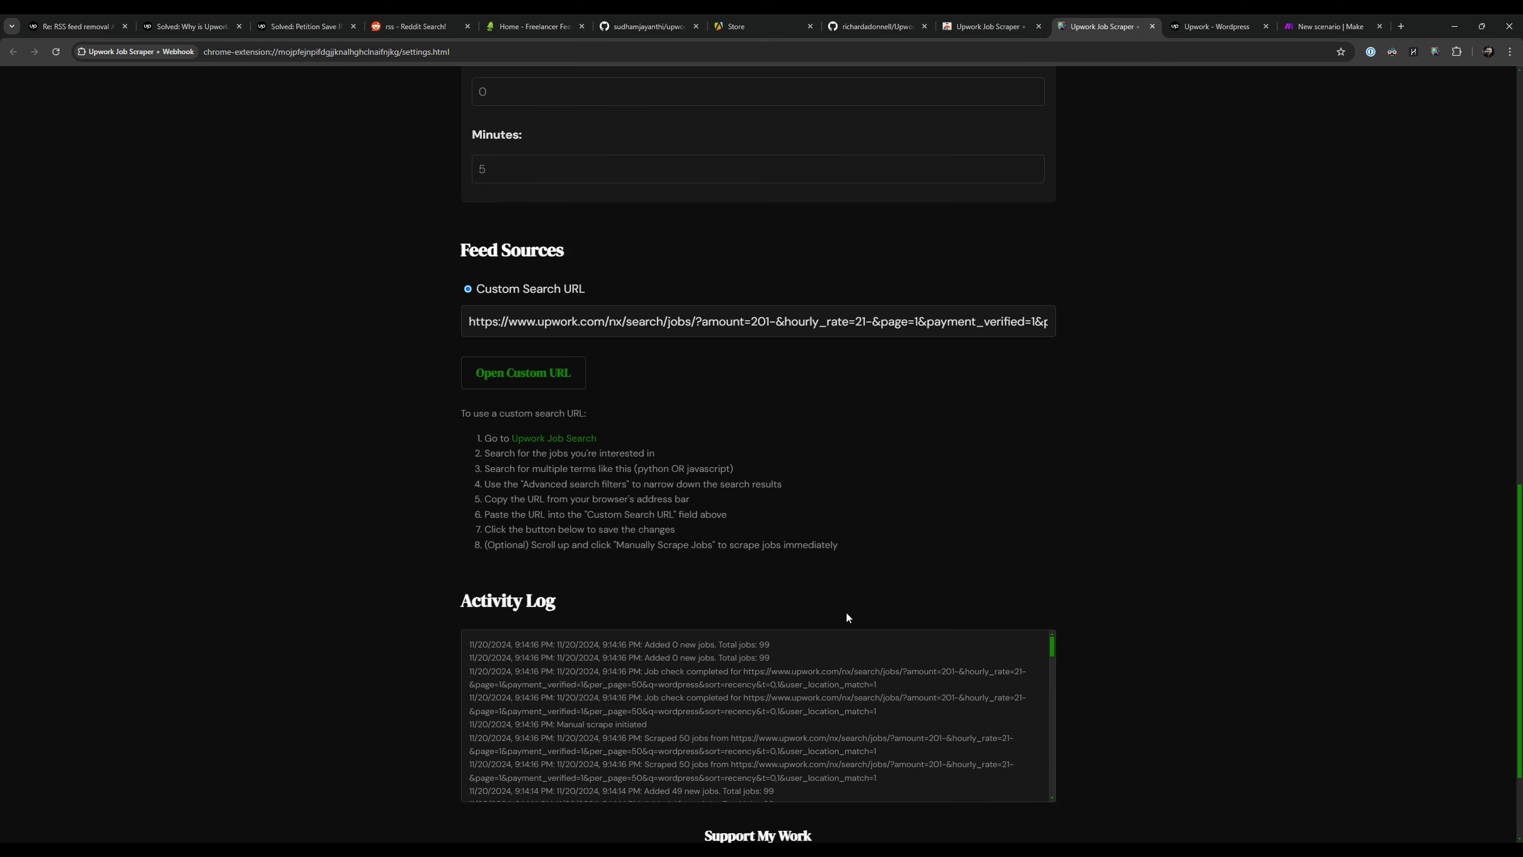
click(799, 325)
key(ctrl+a)
key(ctrl+v)
drag(559, 646, 828, 647)
click(1252, 411)
Step: Check the Job Check Frequency status and the Scraped Jobs list in the extension's settings, and return to the Upwork search page
scroll(1253, 404, up, 7)
scroll(1253, 404, up, 5)
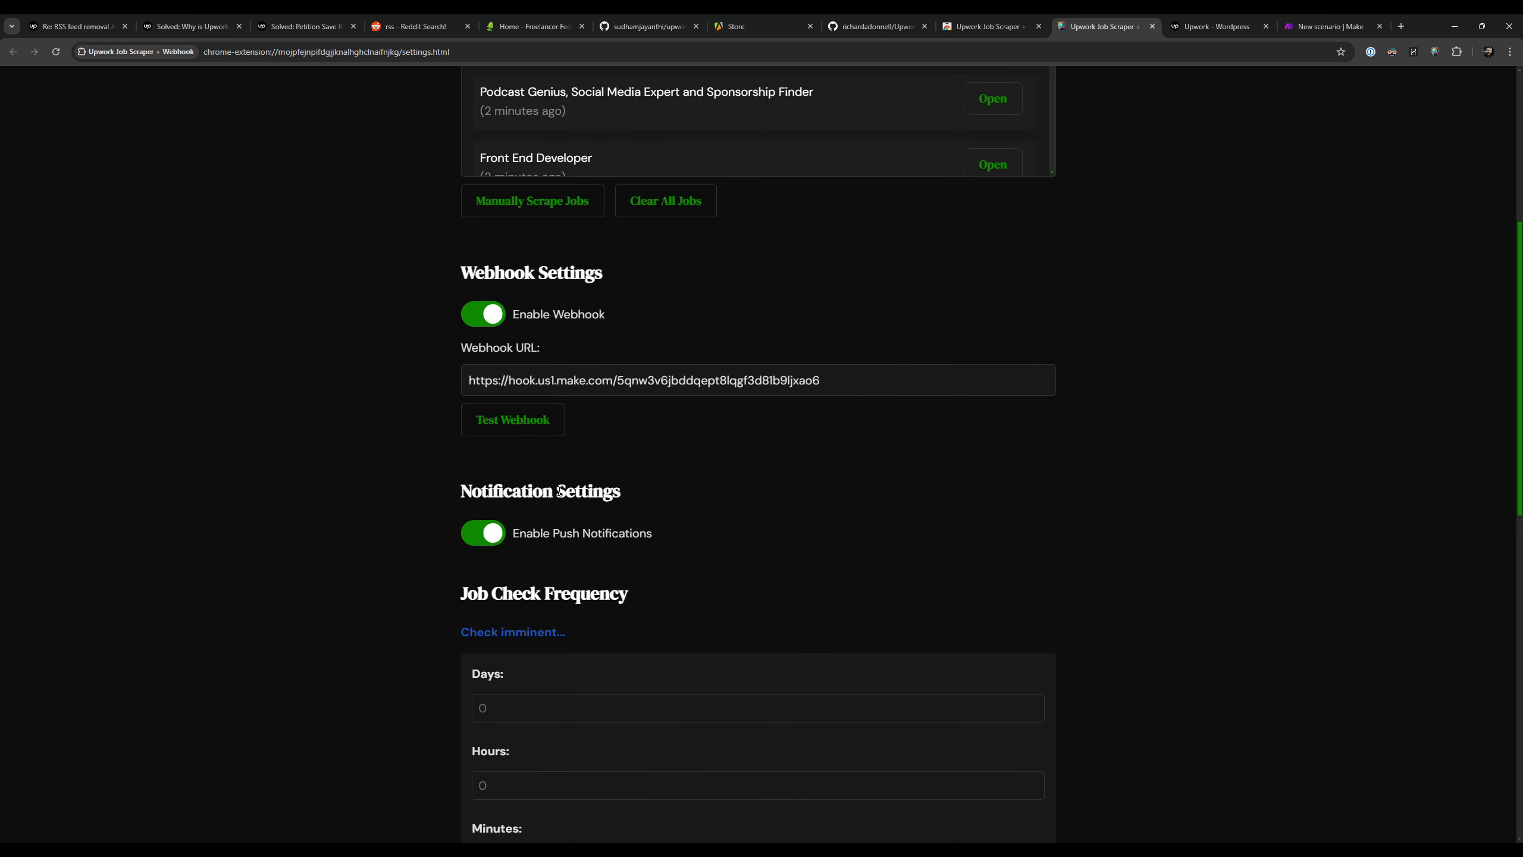
drag(471, 628, 626, 626)
click(333, 614)
drag(491, 633, 578, 629)
click(990, 514)
scroll(1171, 518, up, 7)
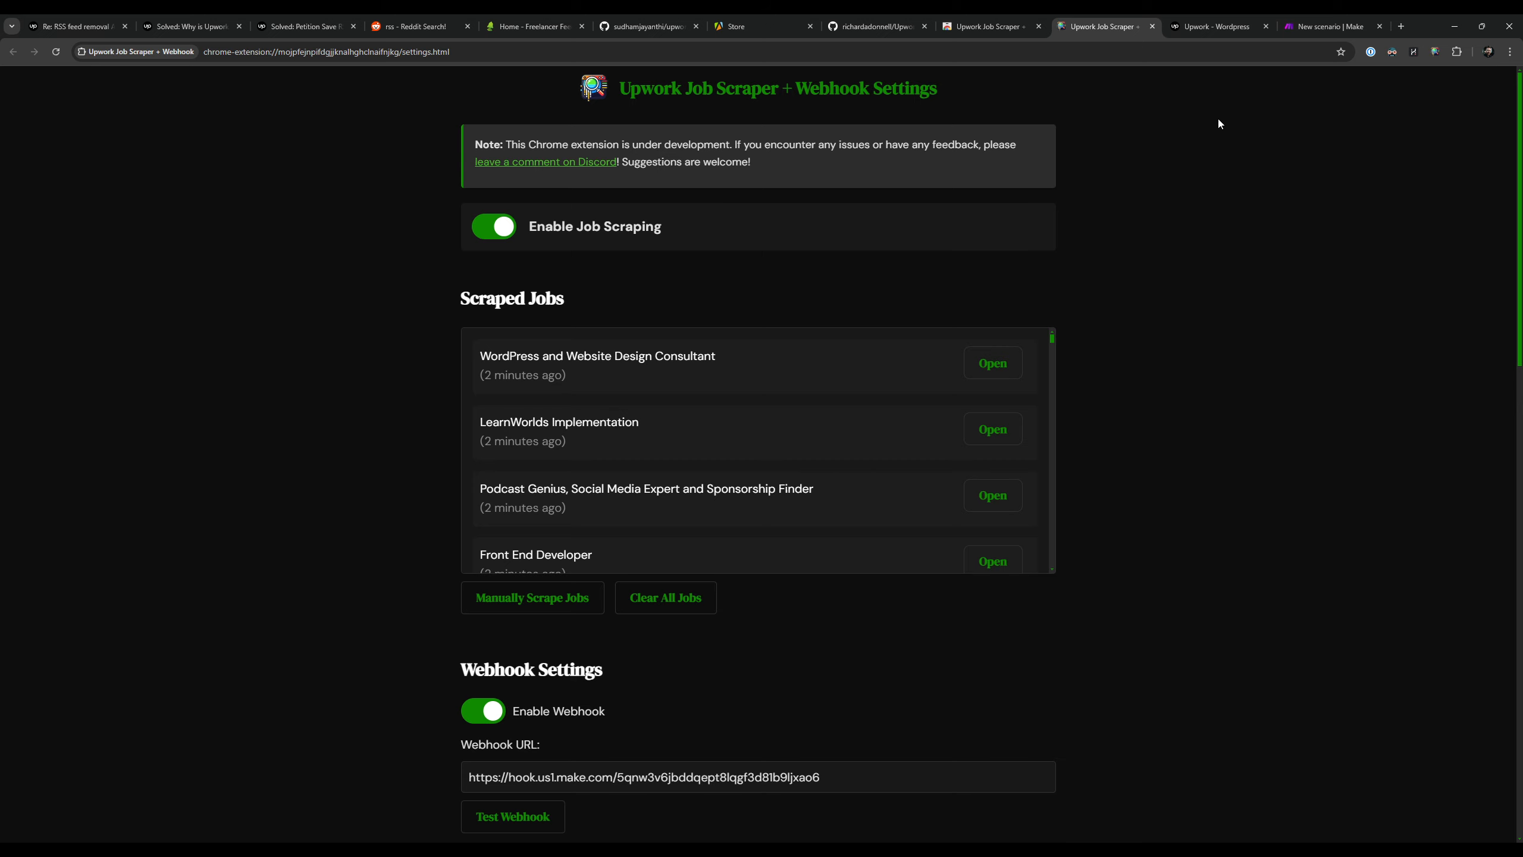
click(1201, 30)
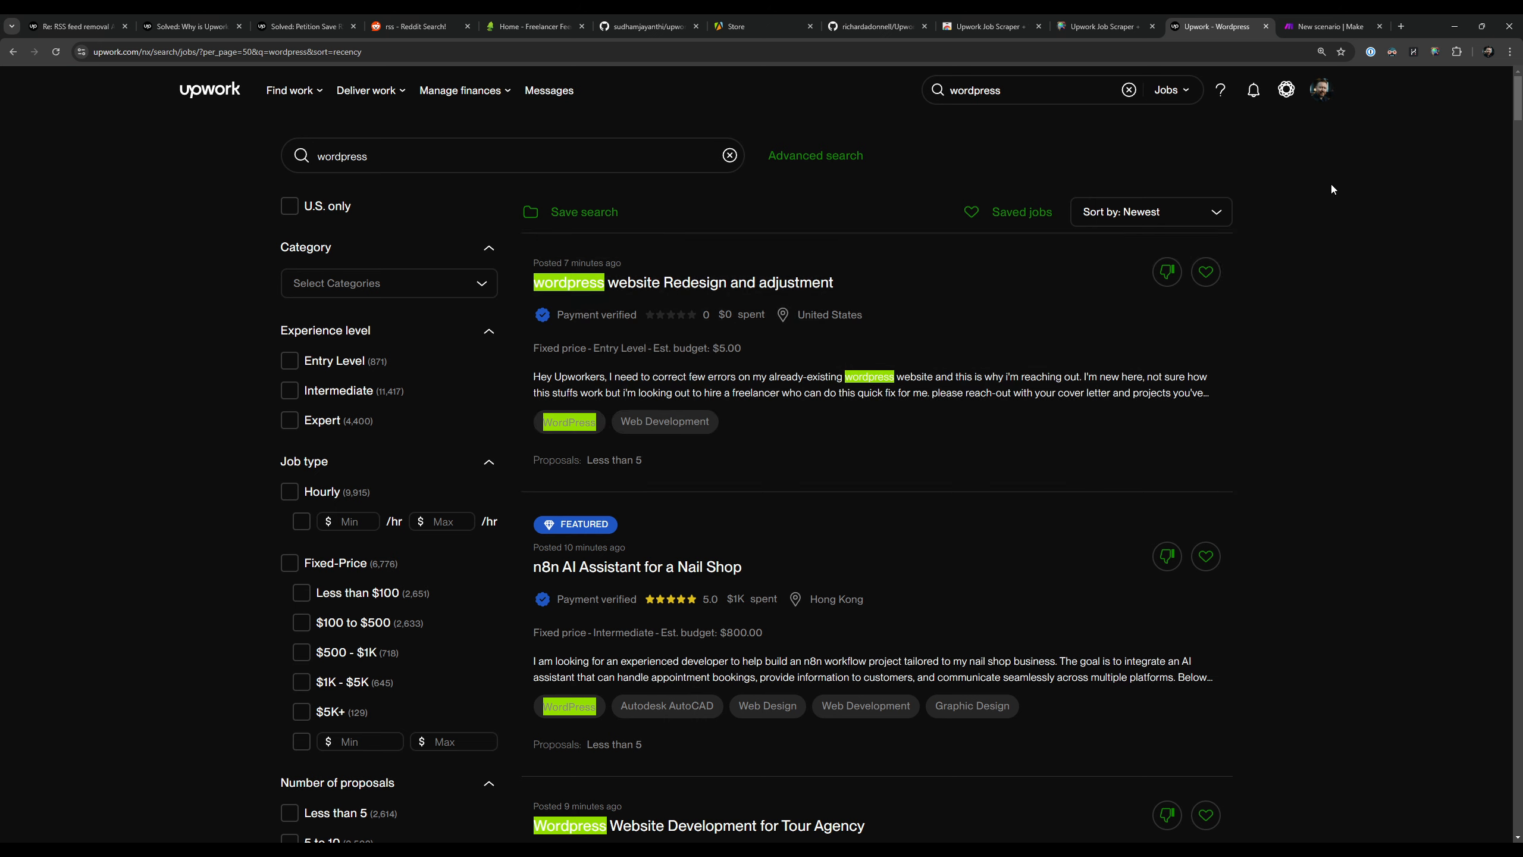
Step: Close the Upwork search page and read the development and feedback note in the extension's settings
key(ctrl+w)
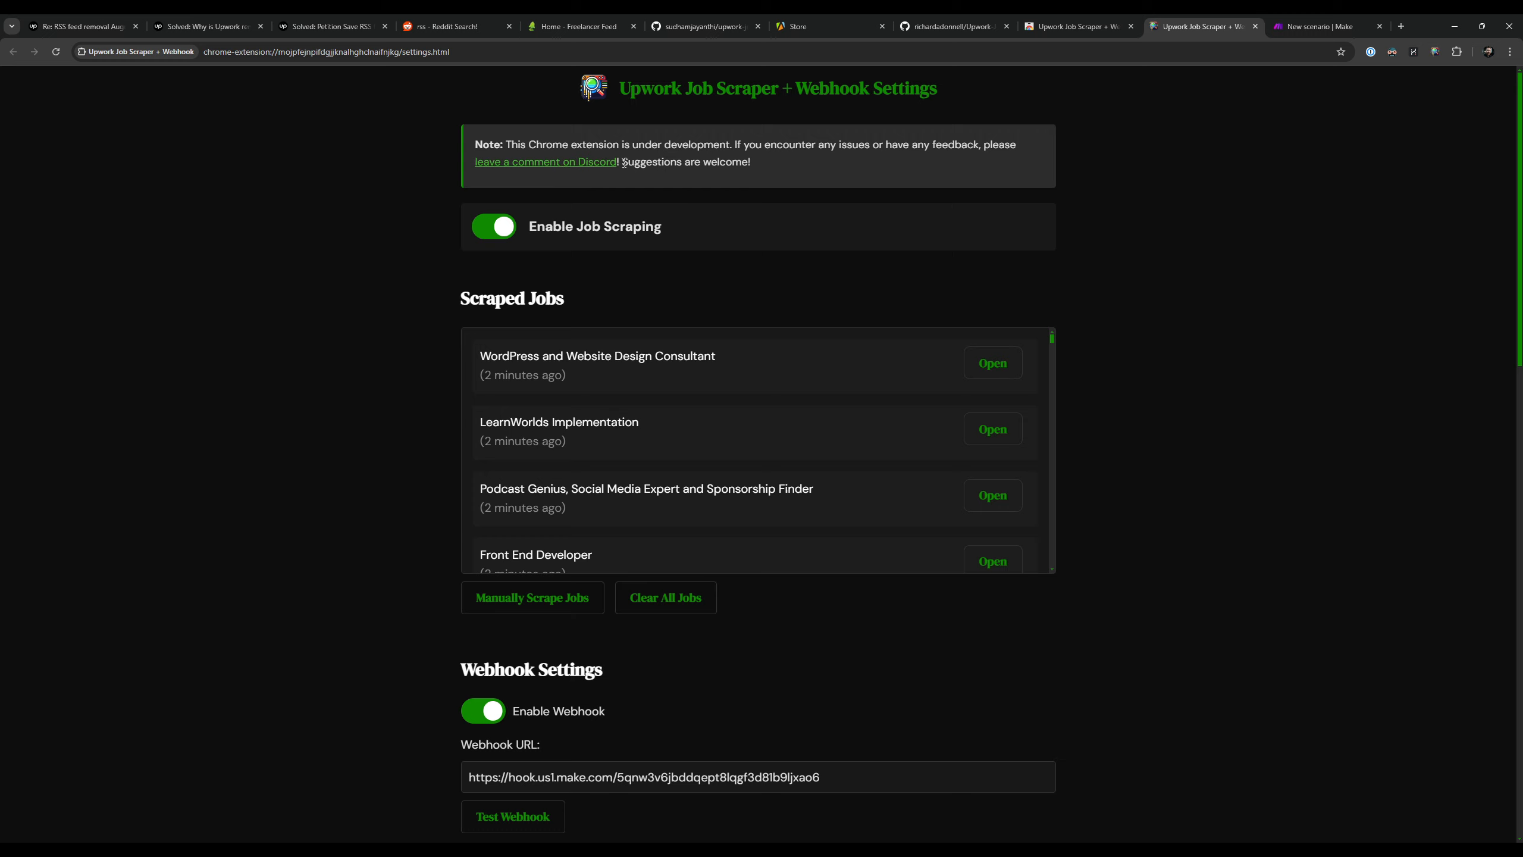
drag(627, 163, 468, 164)
click(762, 165)
drag(664, 163, 470, 163)
click(813, 173)
Step: View the Issues list of the Upwork-Job-Scraper repository on GitHub and go back to the repository's main page
click(959, 25)
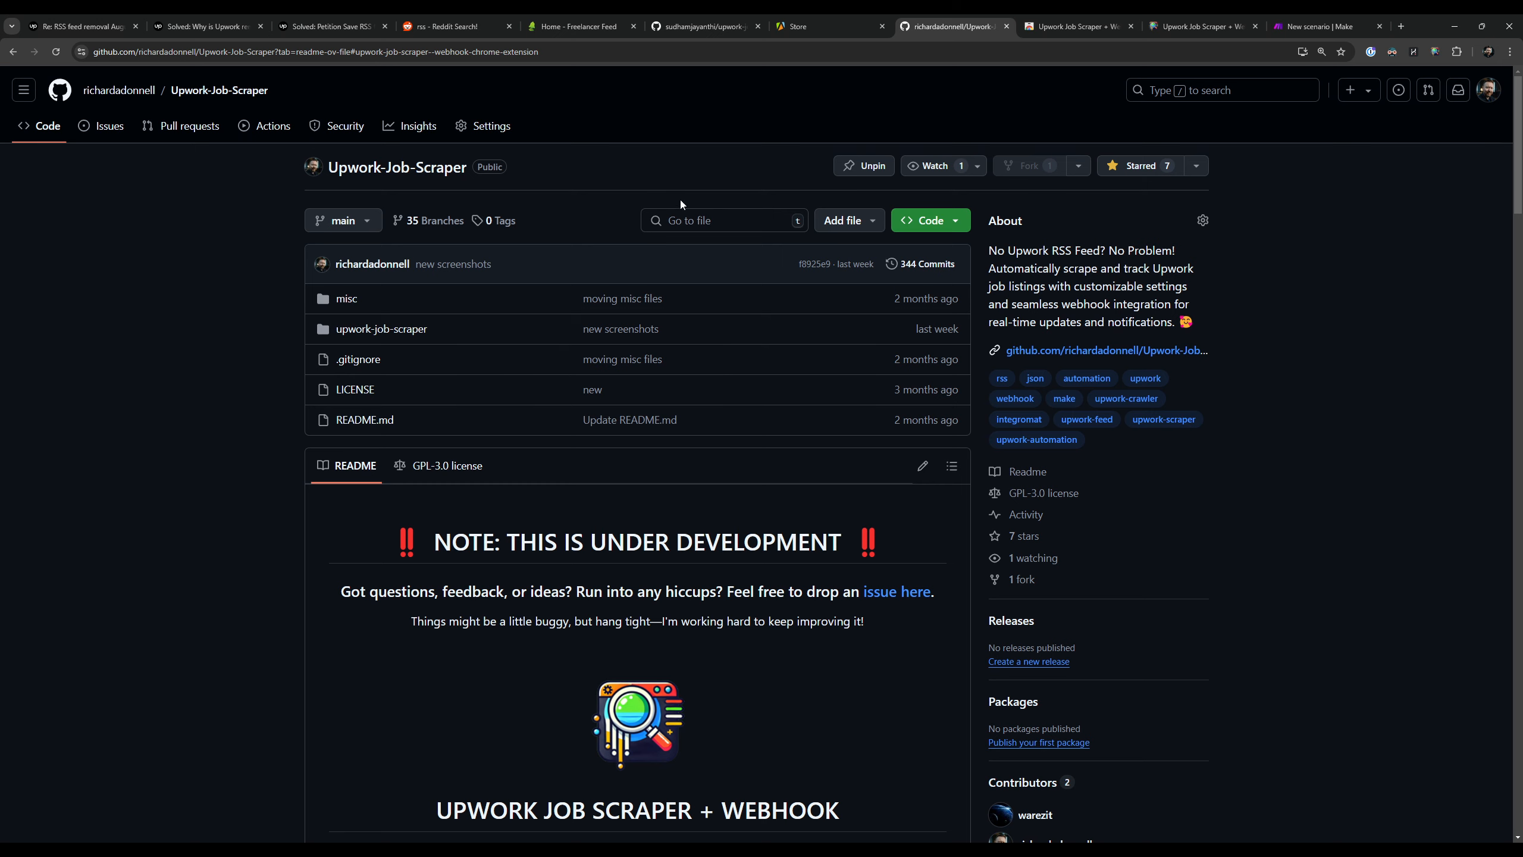
click(109, 126)
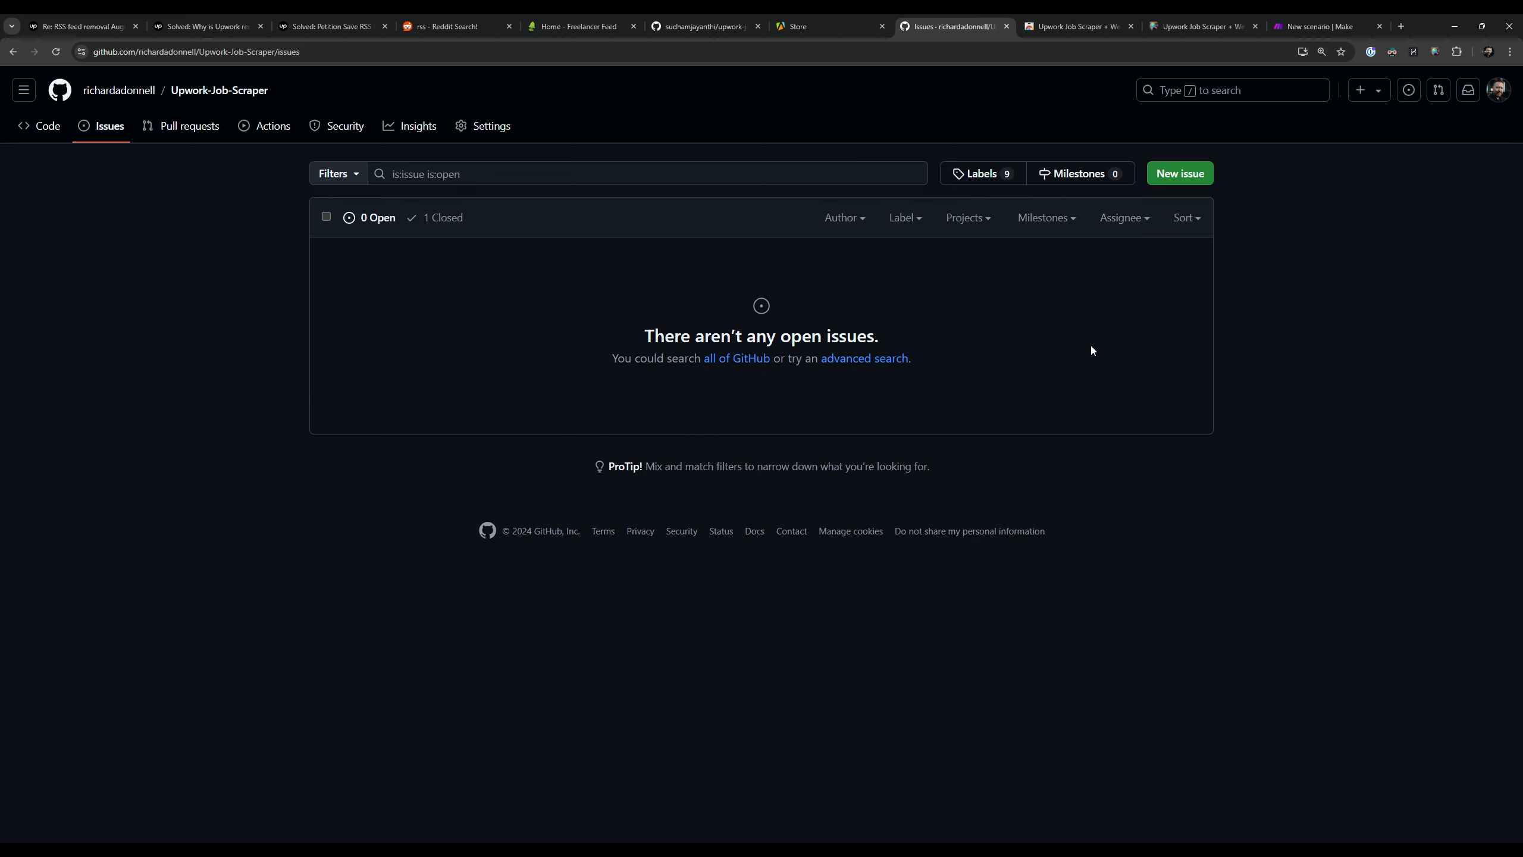
click(249, 93)
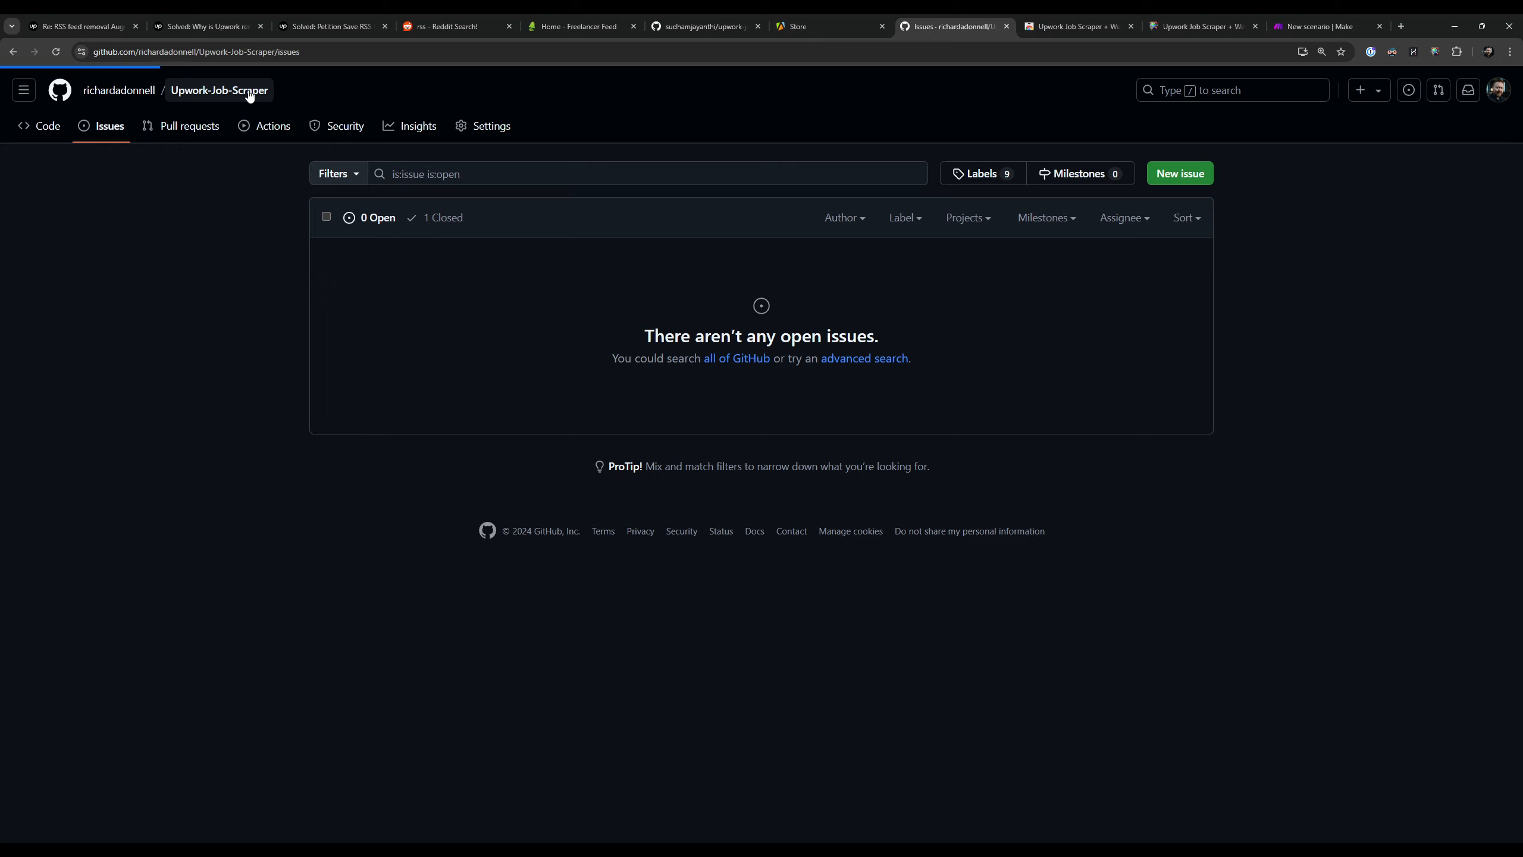
Step: Open the GitHub repository from the link at the end of the extension's settings and show its Issues list
key(ctrl+Tab)
key(ctrl+Tab)
scroll(1175, 507, down, 15)
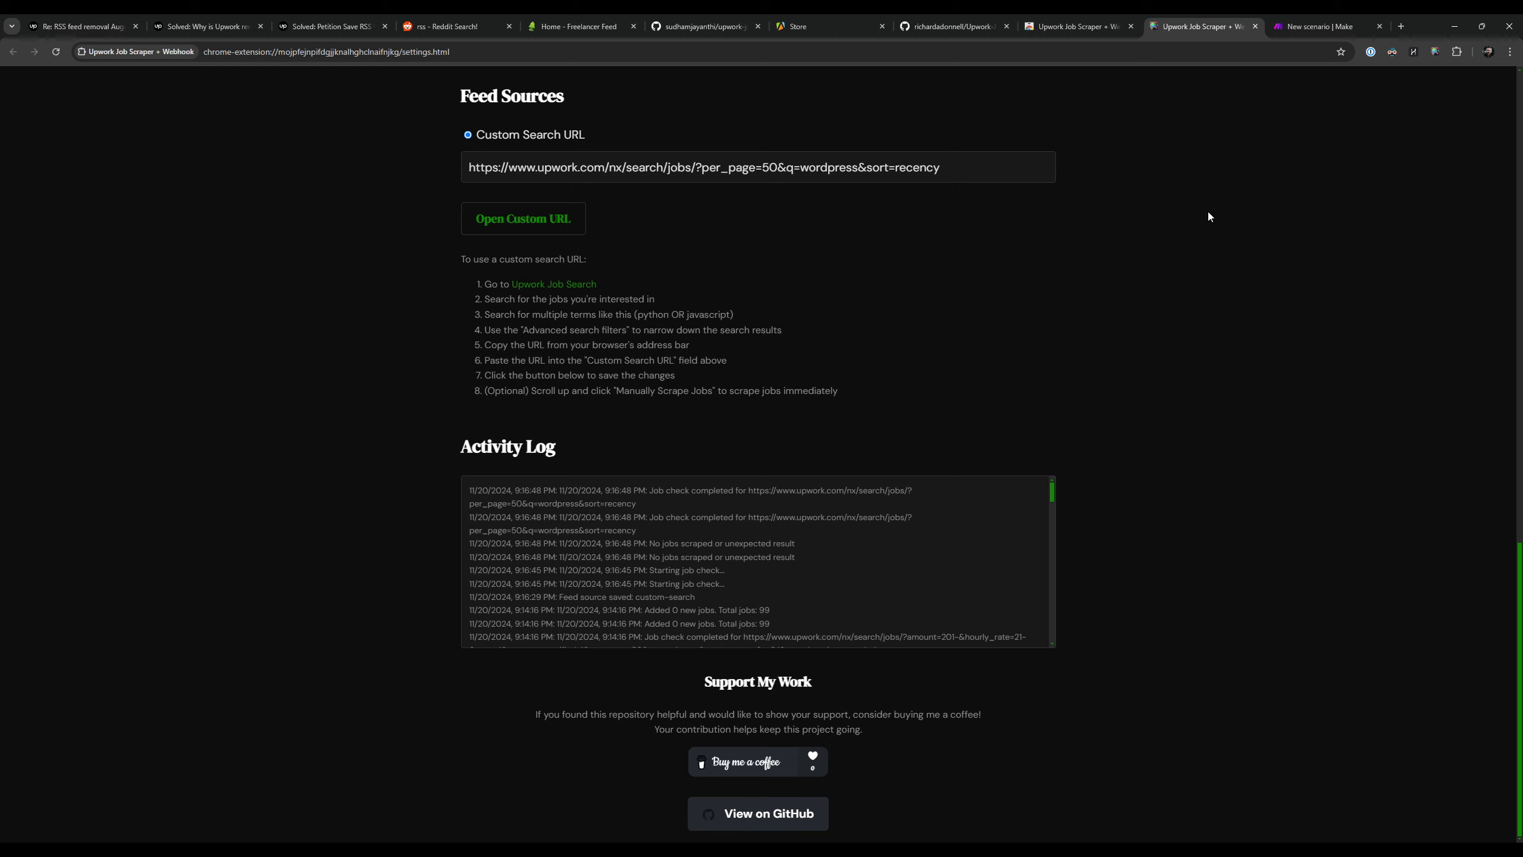
click(788, 815)
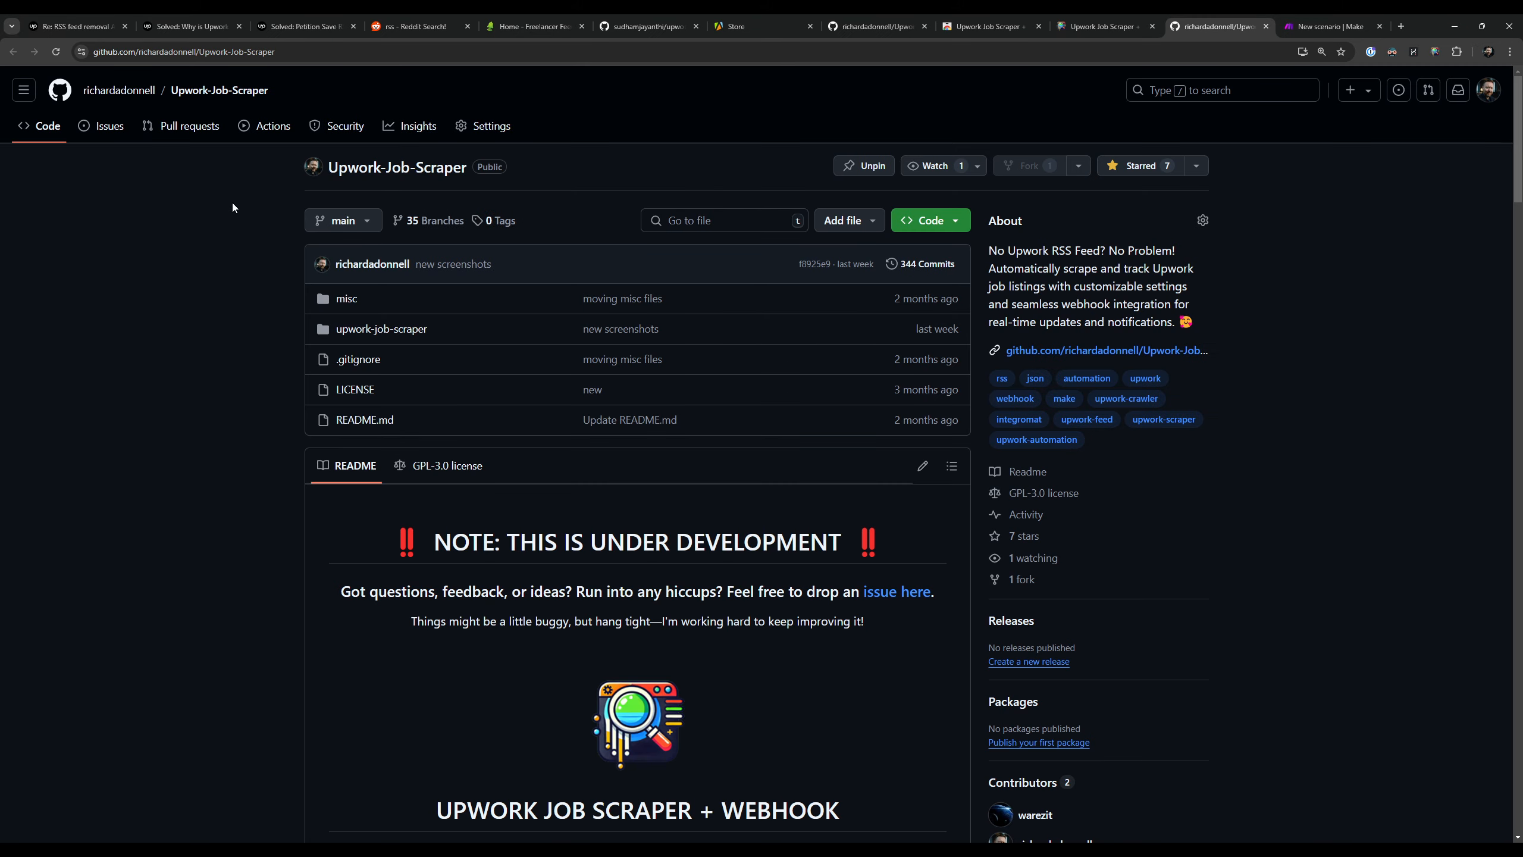
scroll(174, 231, down, 15)
scroll(177, 231, up, 15)
click(108, 126)
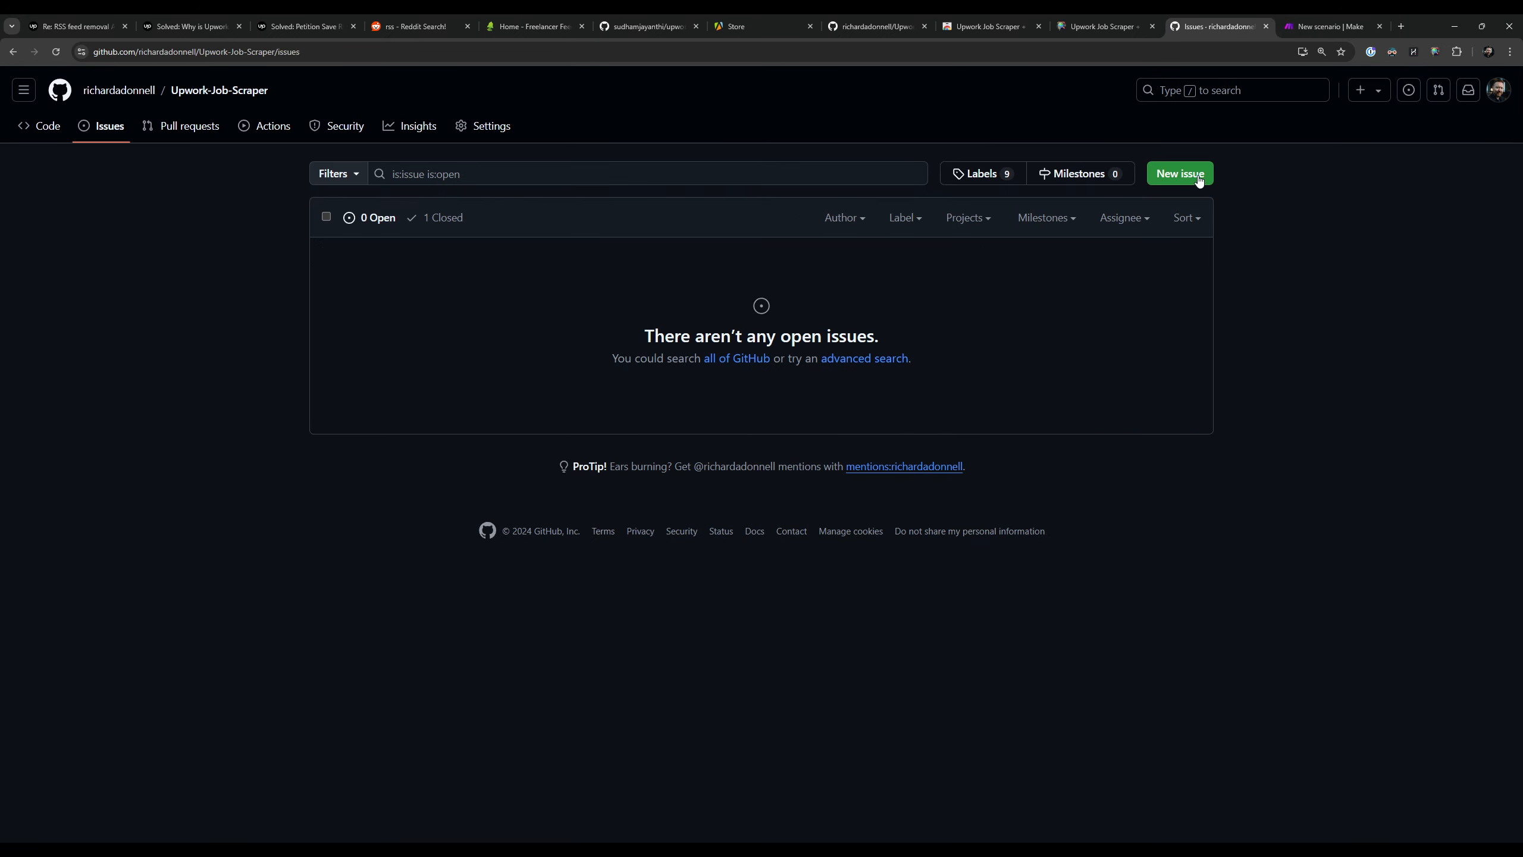
Step: Glance at the Make scenario and examine the Job Check Frequency section of the extension's settings
click(1337, 24)
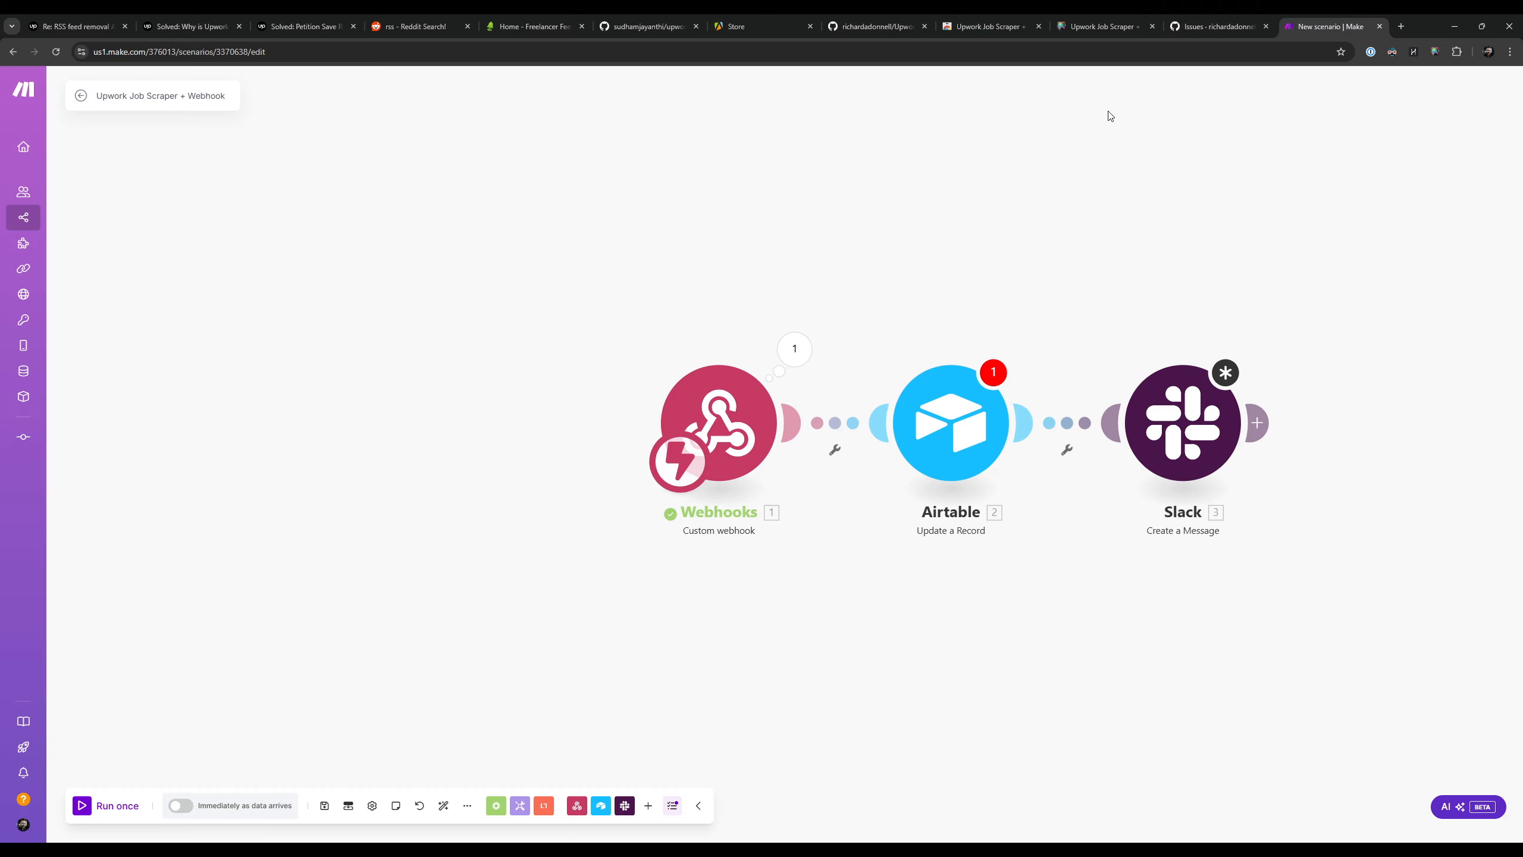
click(1092, 20)
scroll(1223, 347, up, 15)
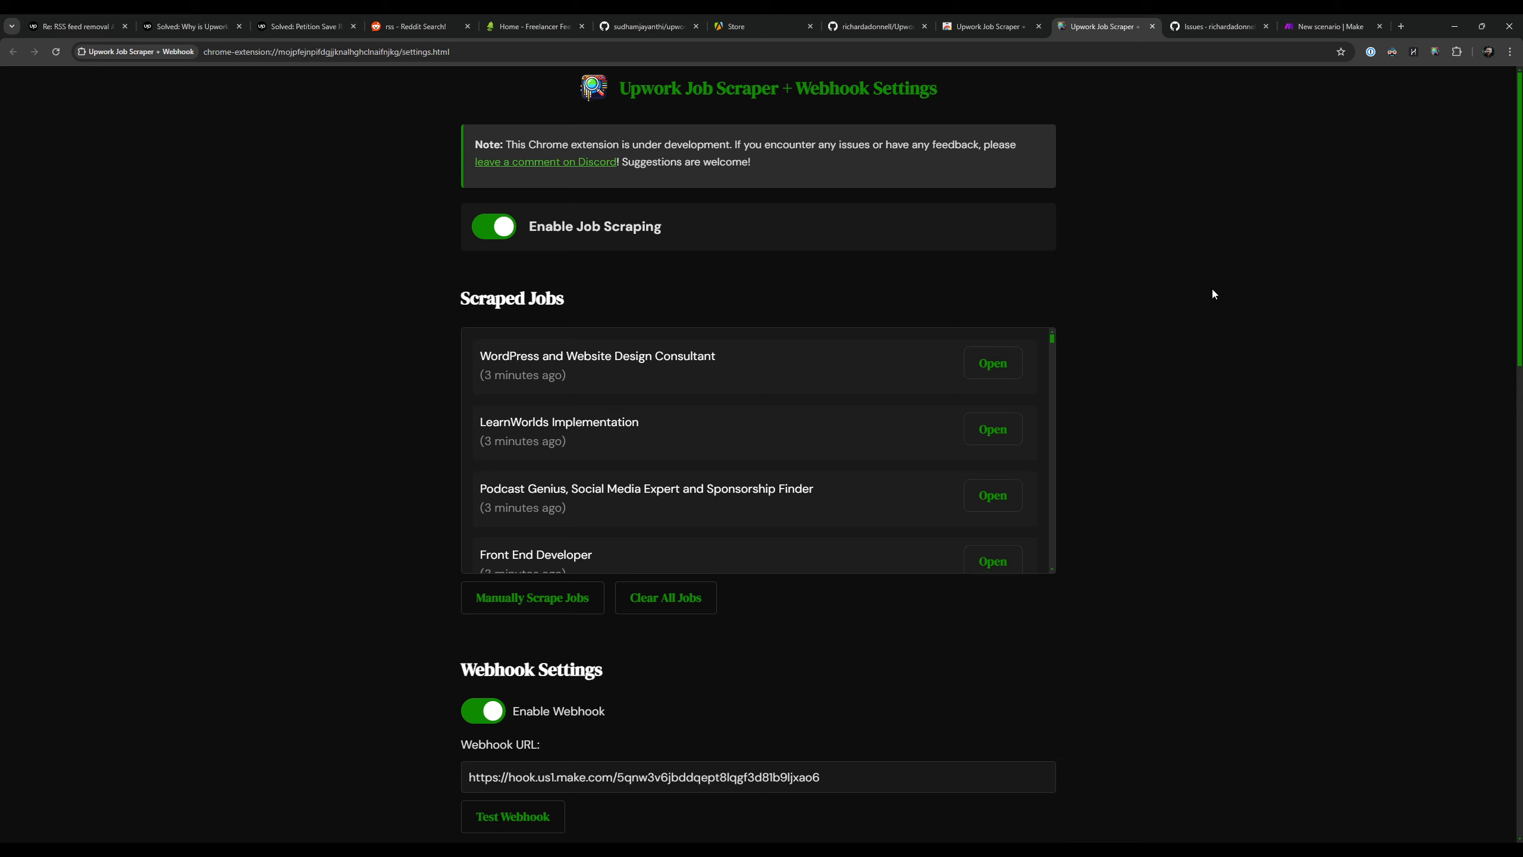
scroll(1211, 286, down, 7)
drag(468, 399, 665, 420)
click(665, 420)
drag(468, 399, 632, 403)
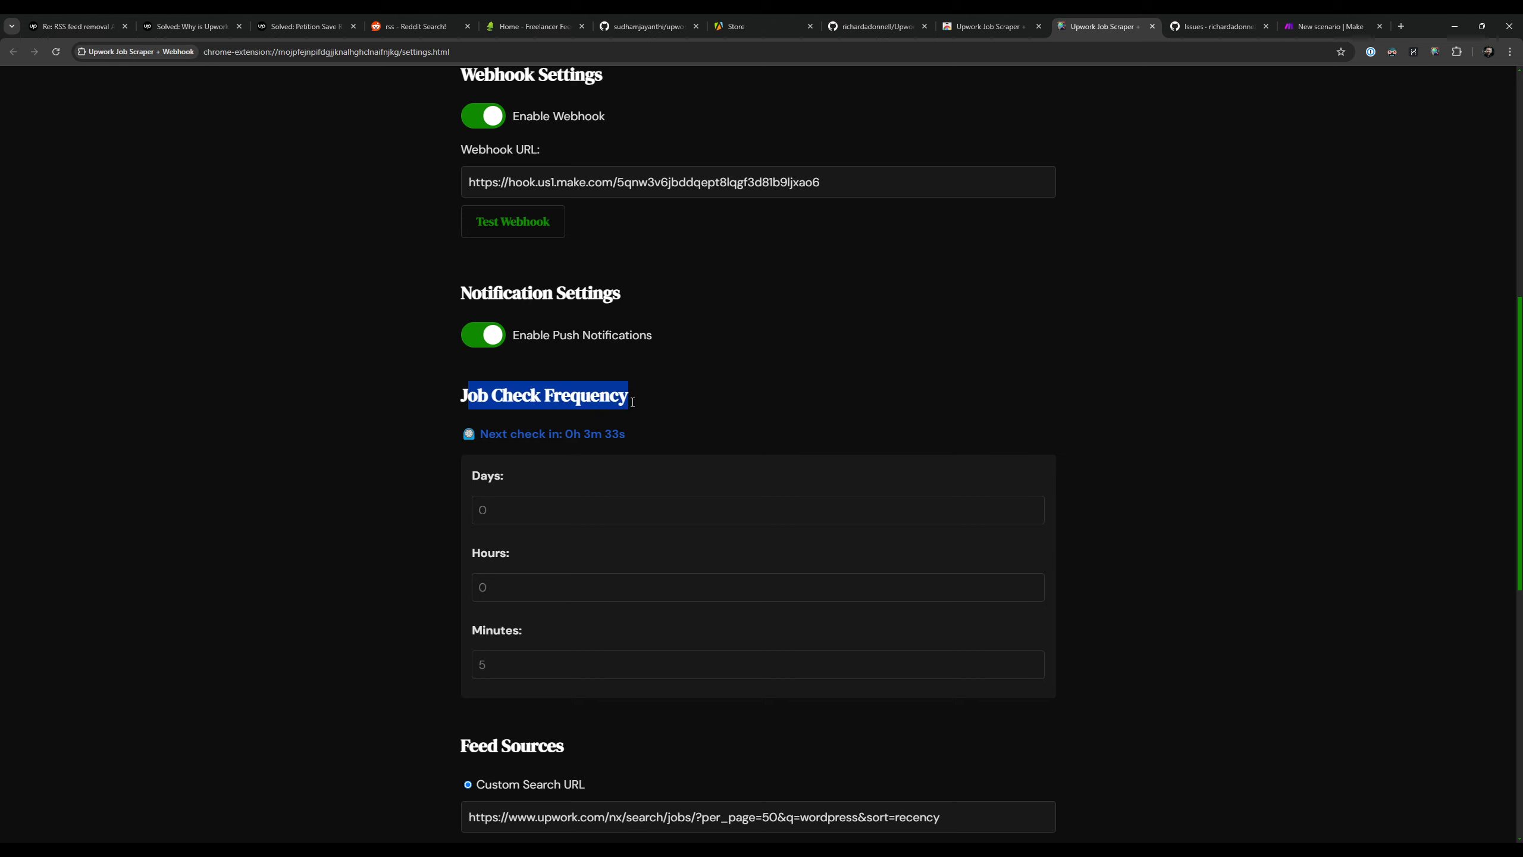
click(673, 403)
drag(460, 398, 627, 406)
click(672, 412)
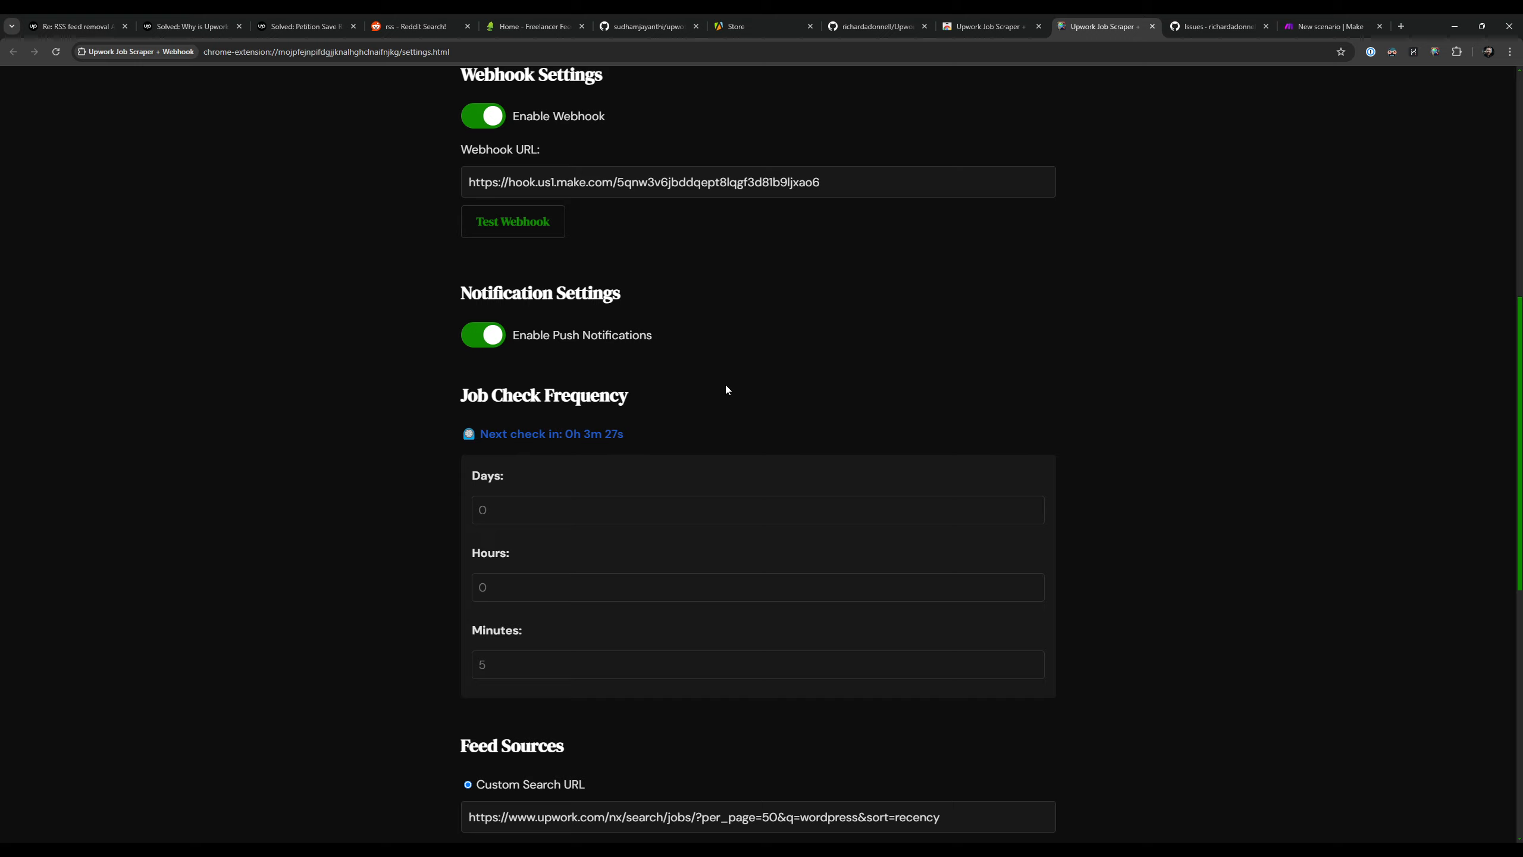
Step: Look over the Webhooks, Airtable and Slack modules of the Make scenario and return to the extension's settings
click(1328, 26)
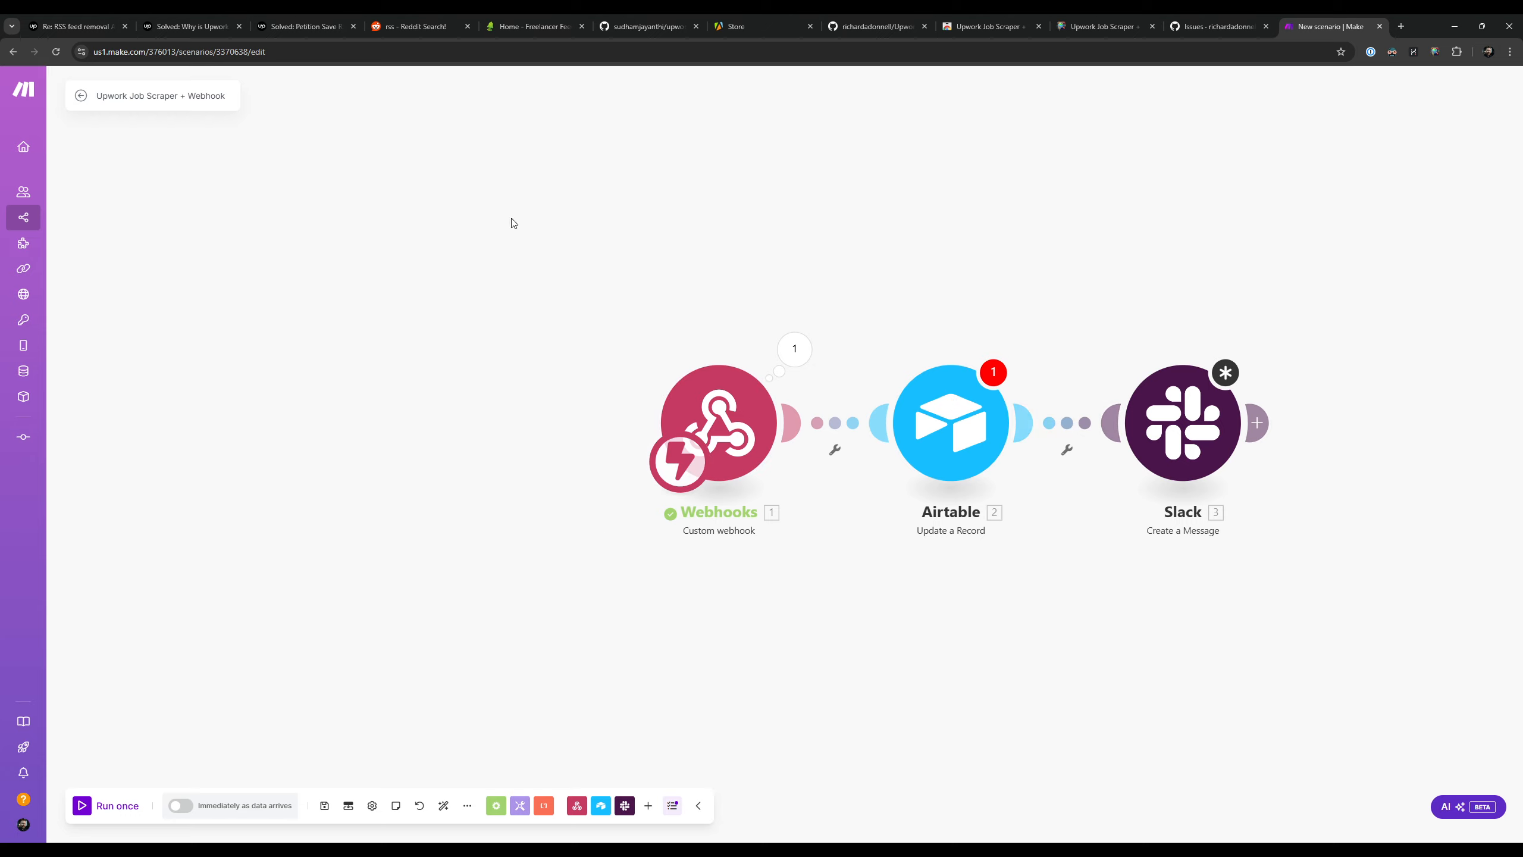
drag(894, 211, 800, 208)
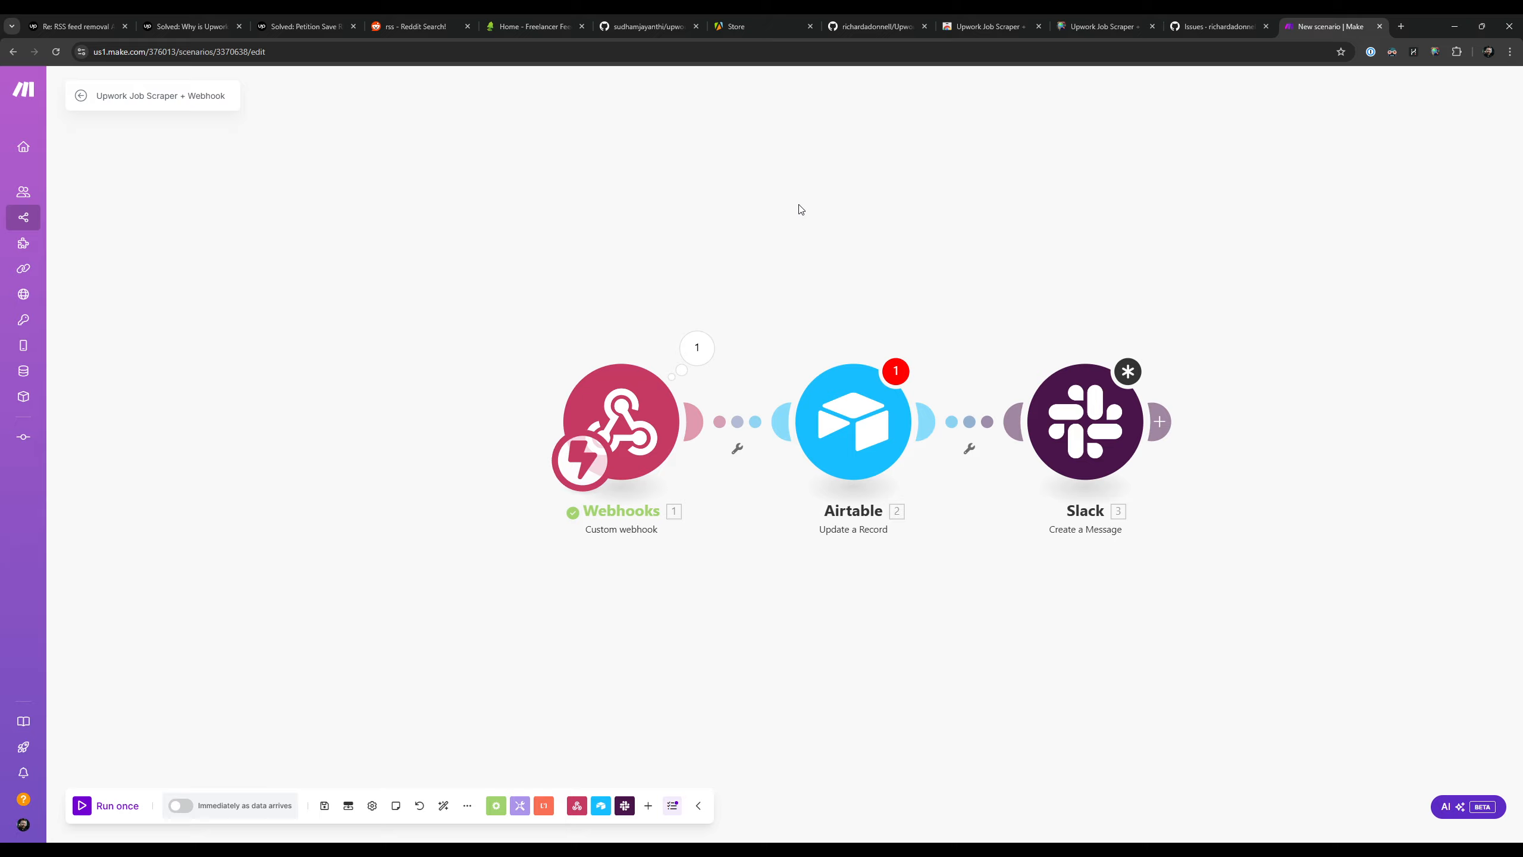
click(1110, 21)
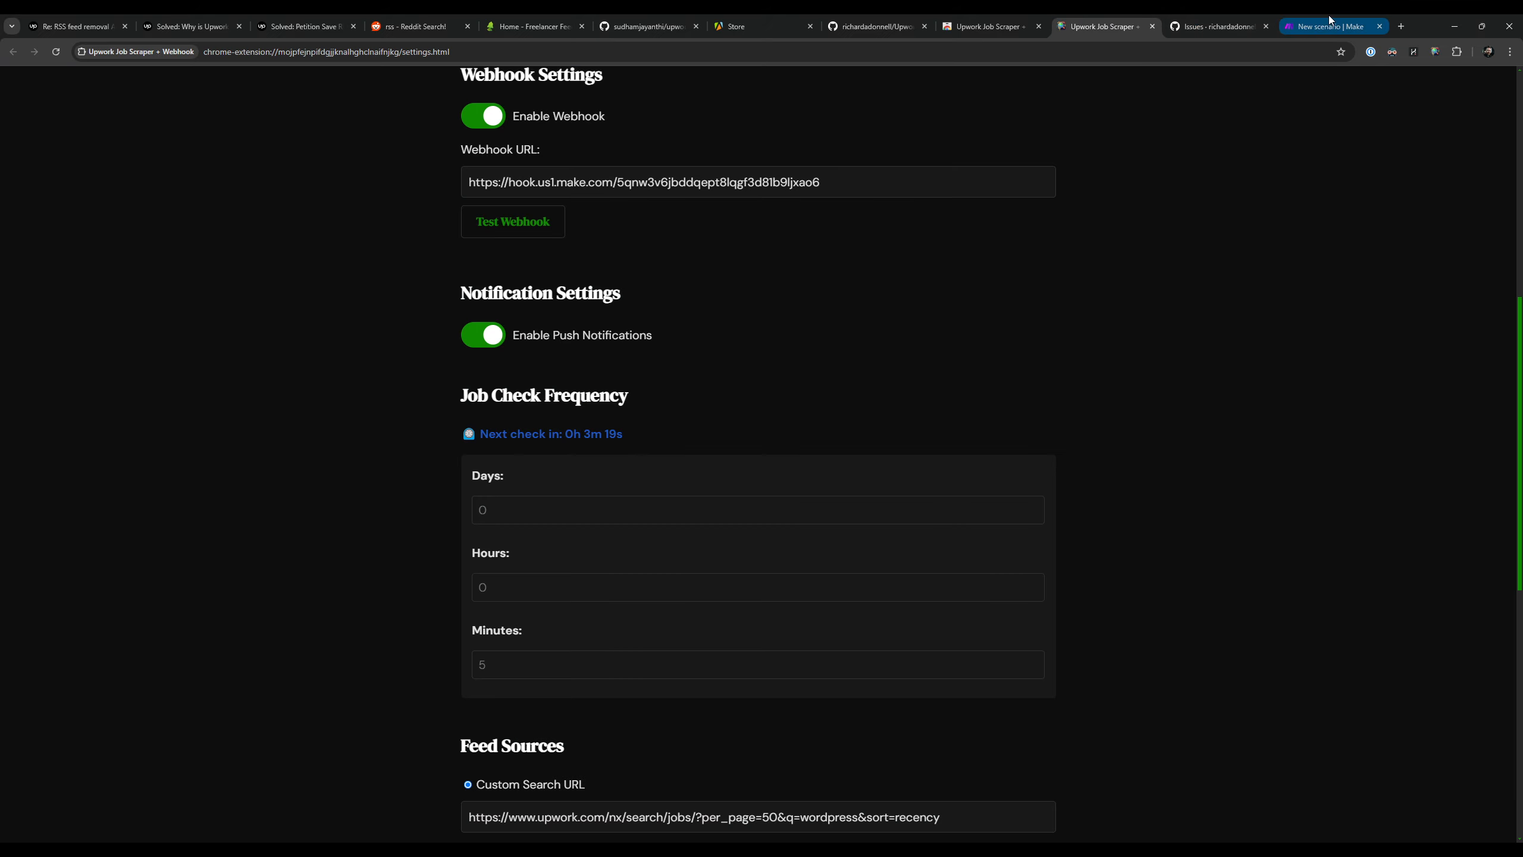
click(1332, 25)
click(1107, 25)
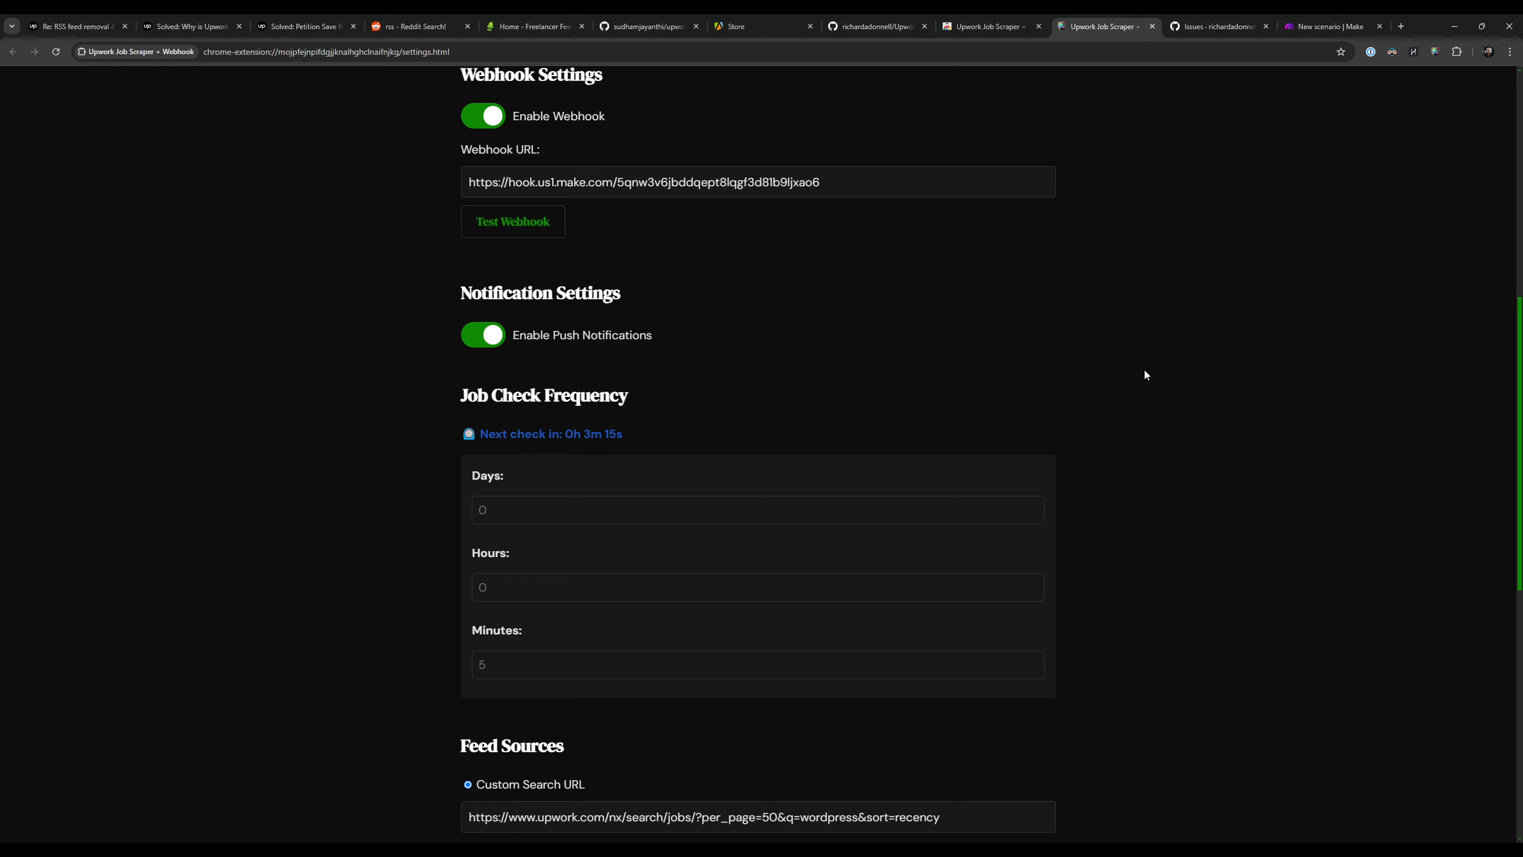
click(1325, 18)
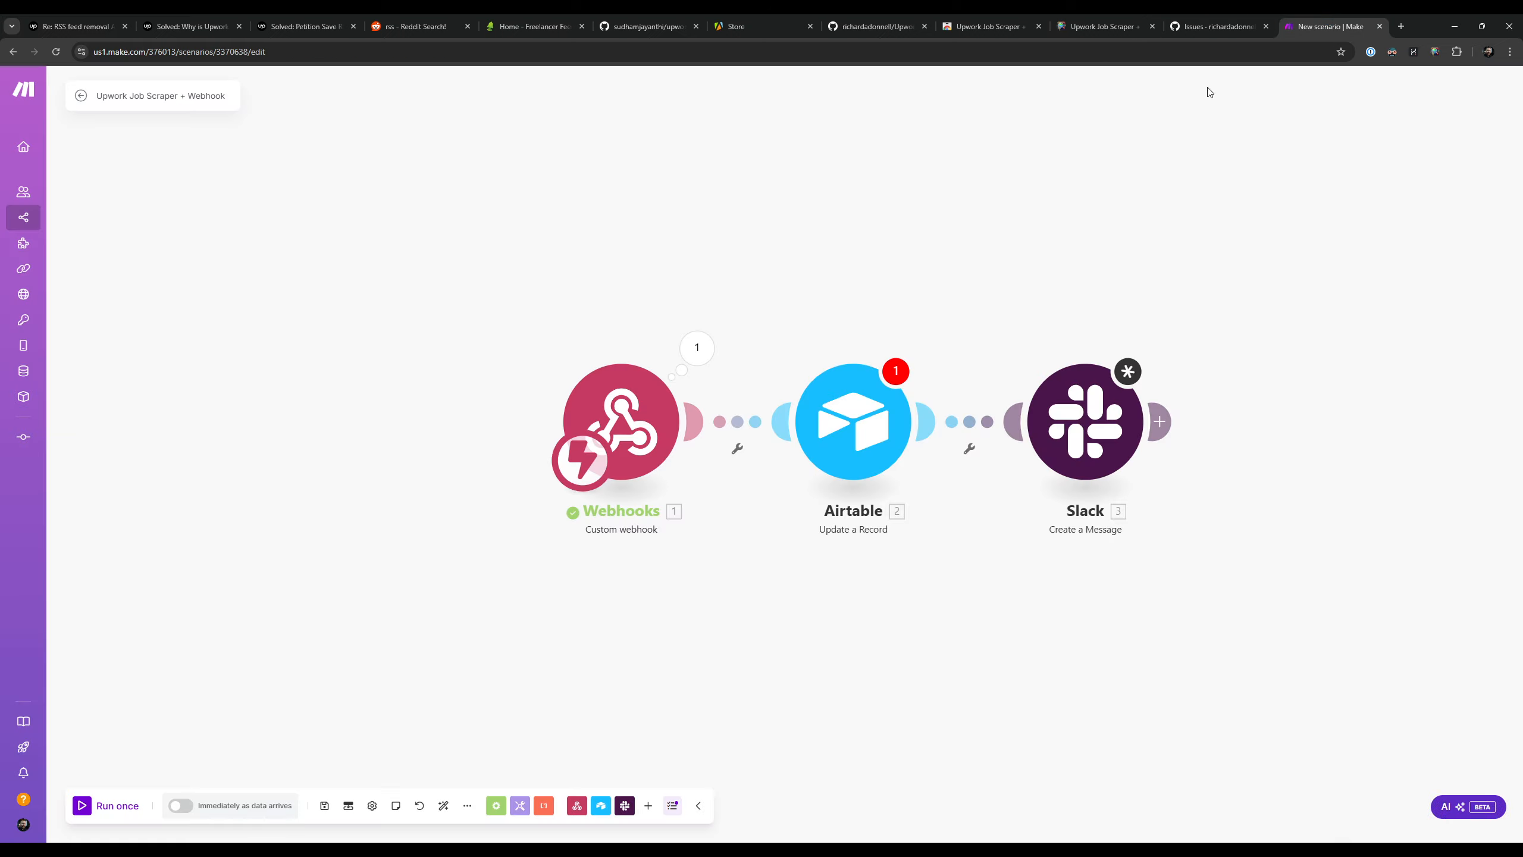
click(1102, 18)
Step: Examine the Job Check Frequency heading, its countdown and the Days, Hours and Minutes fields
drag(439, 401, 756, 394)
click(757, 394)
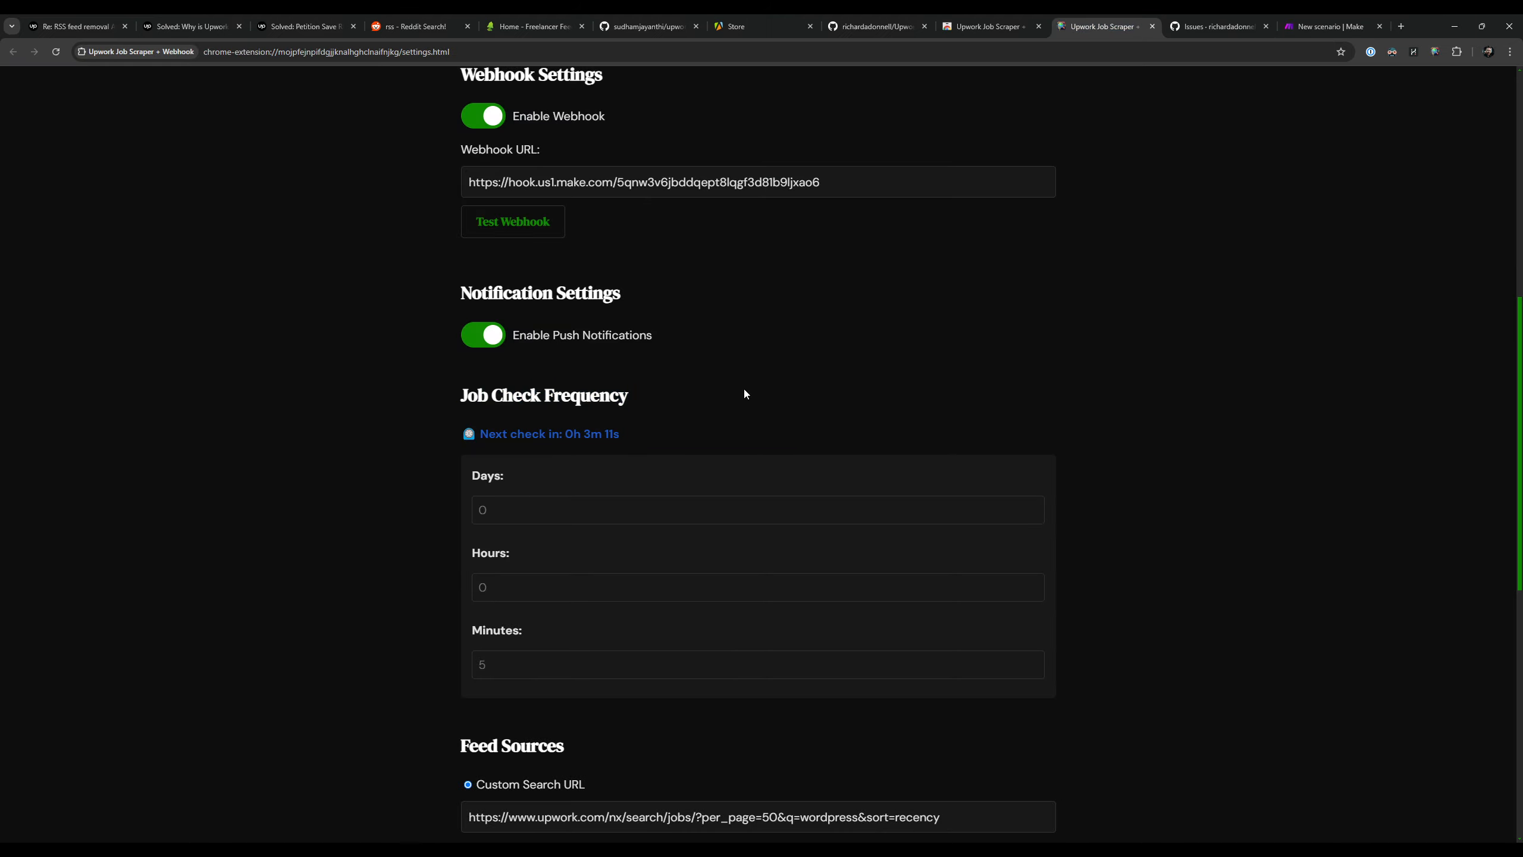
drag(541, 398, 675, 401)
click(711, 377)
drag(476, 396, 645, 418)
click(697, 380)
drag(500, 399, 646, 420)
click(645, 420)
click(510, 671)
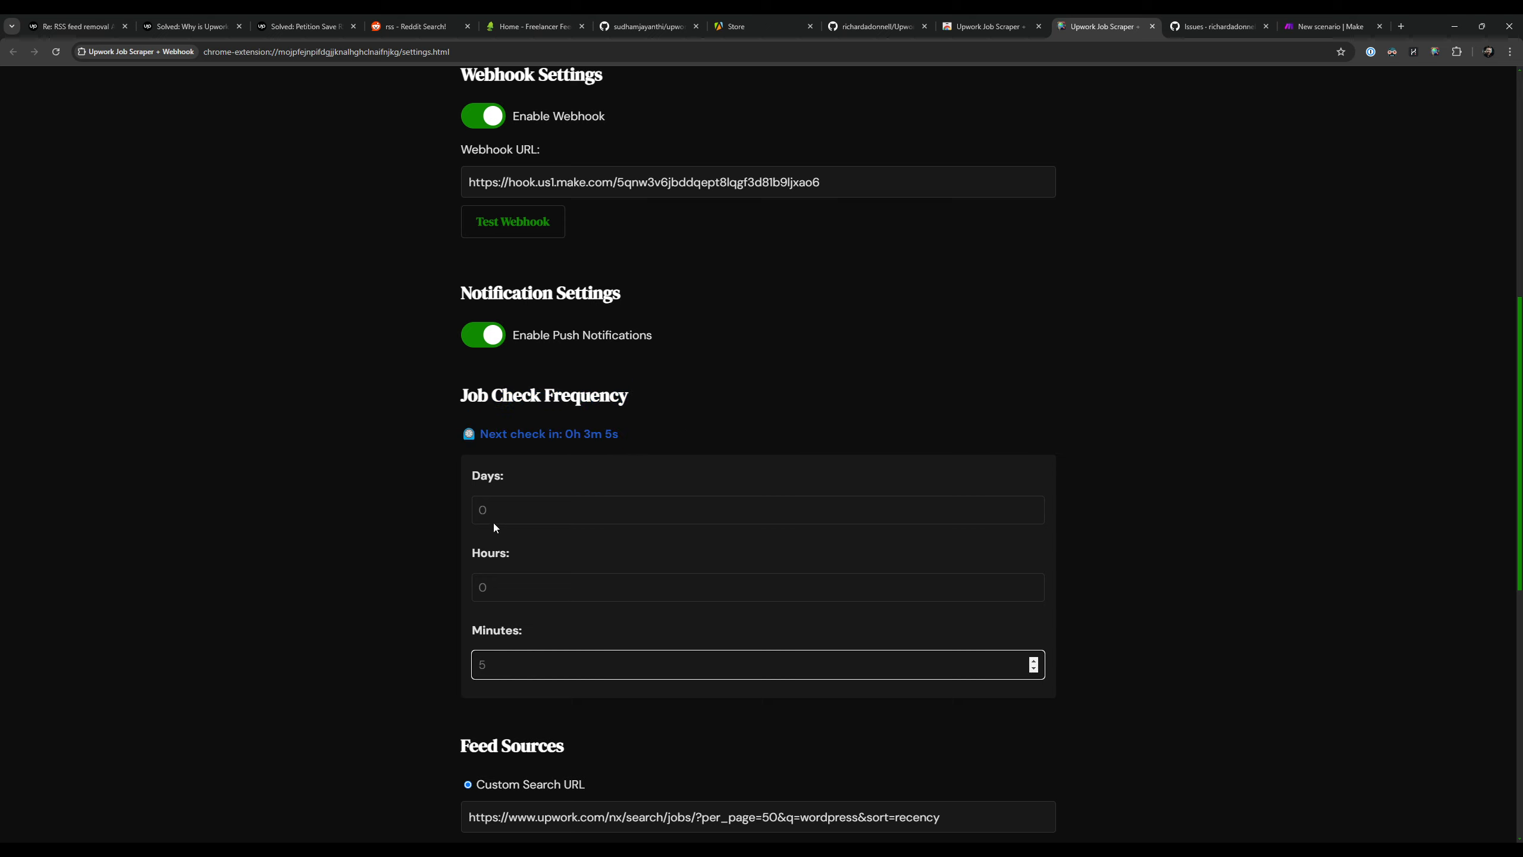
click(840, 374)
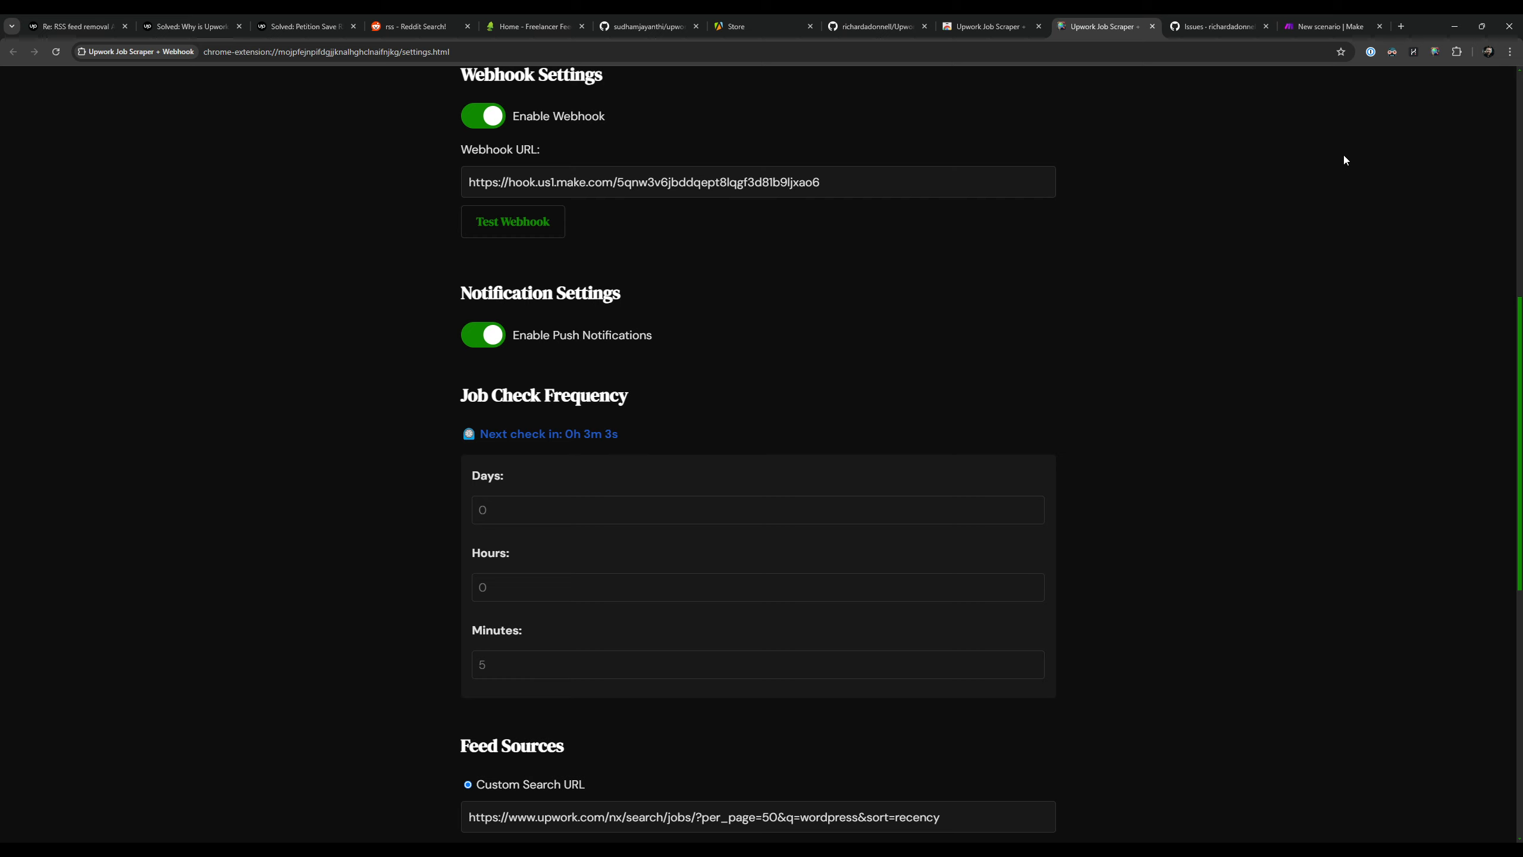
drag(459, 378, 667, 396)
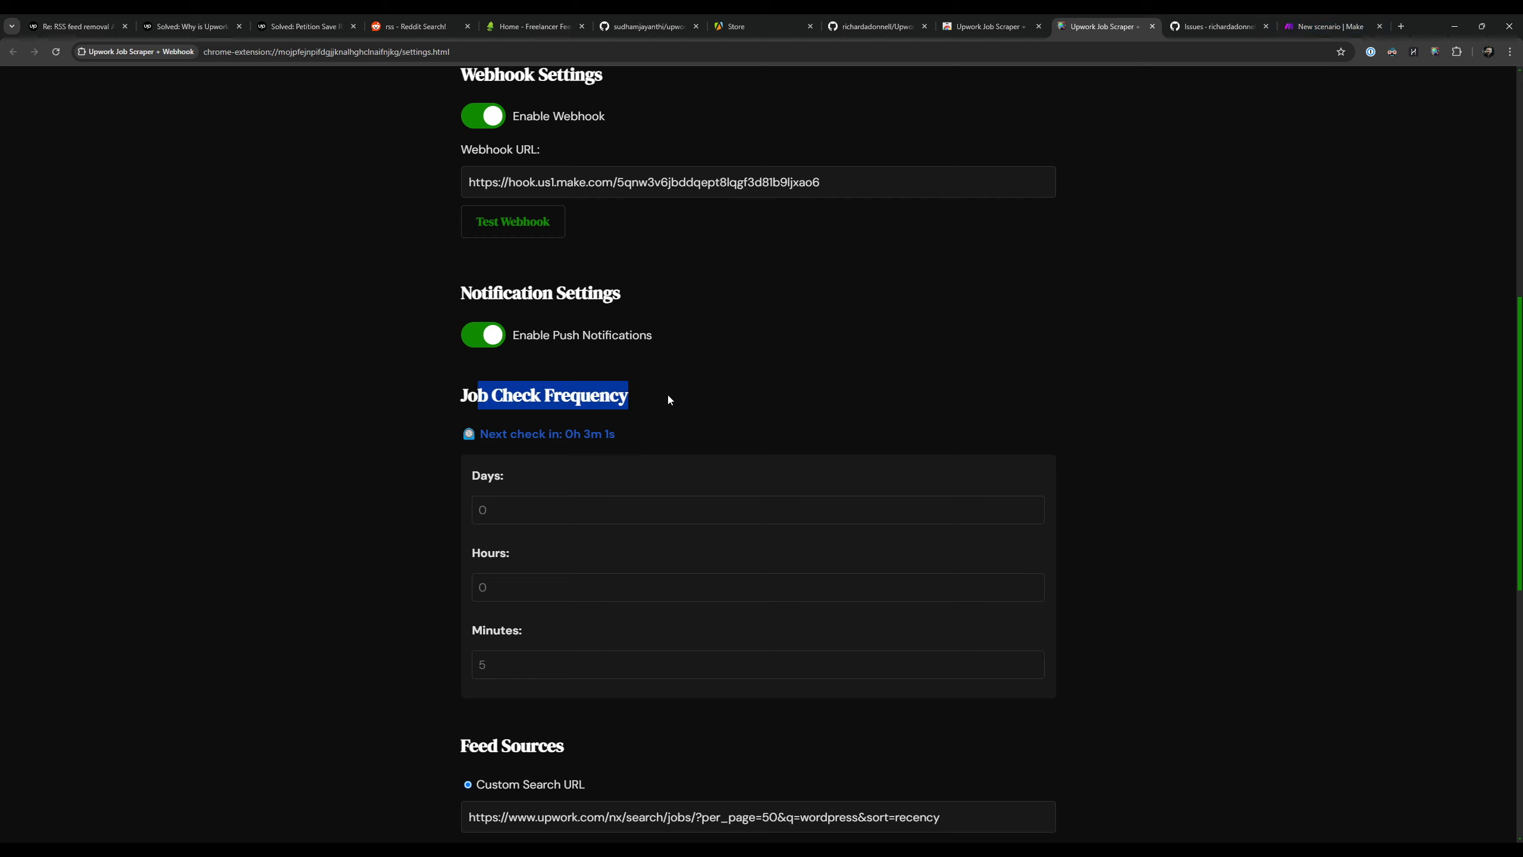
click(668, 397)
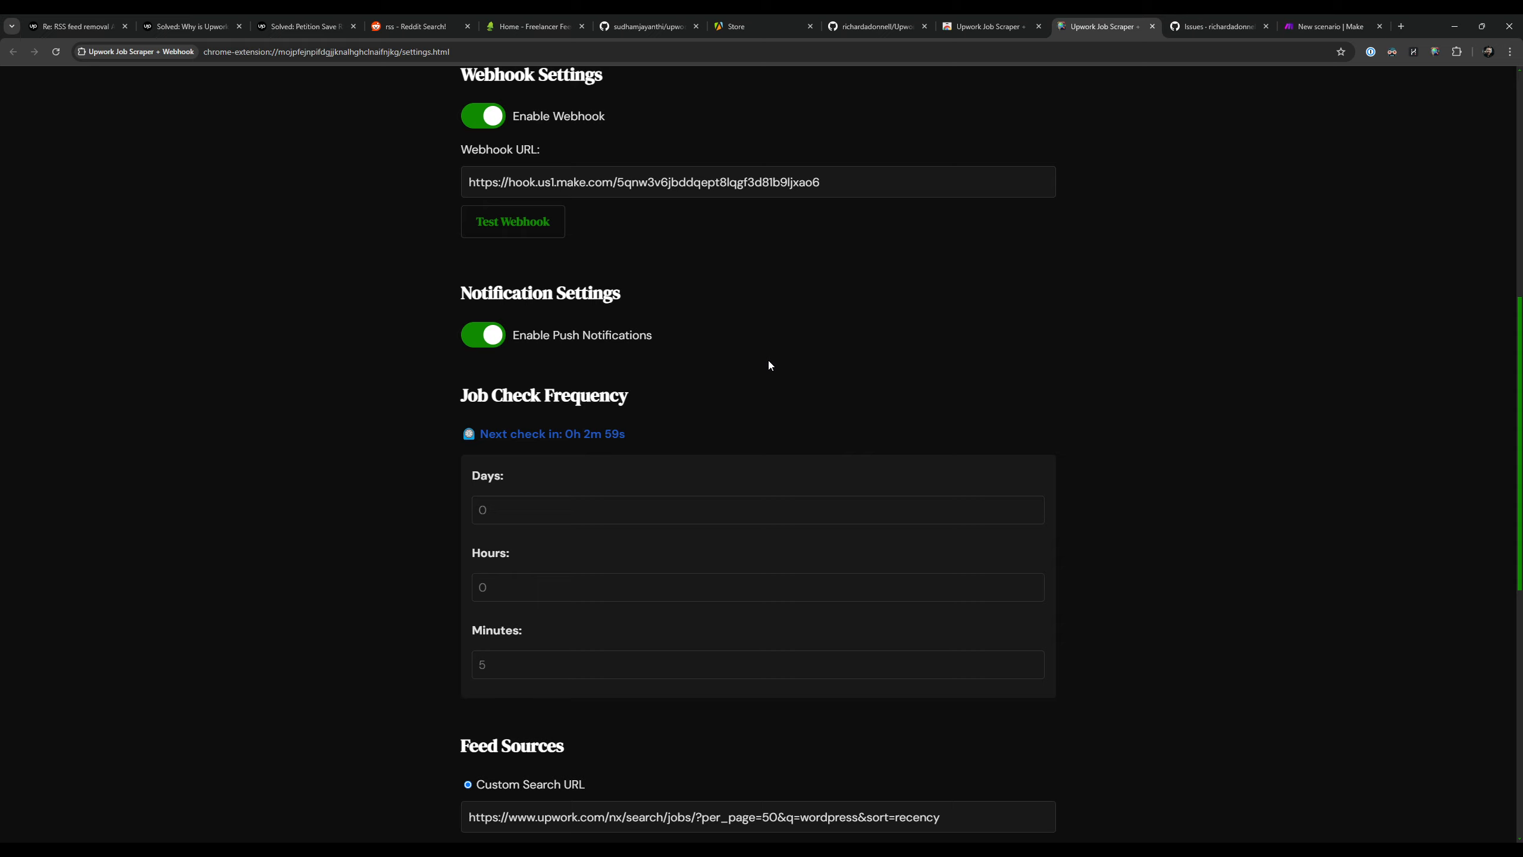
Step: Revisit the Make scenario and the repository's Issues list, and return to the Scraped Jobs list in the extension's settings
click(1327, 26)
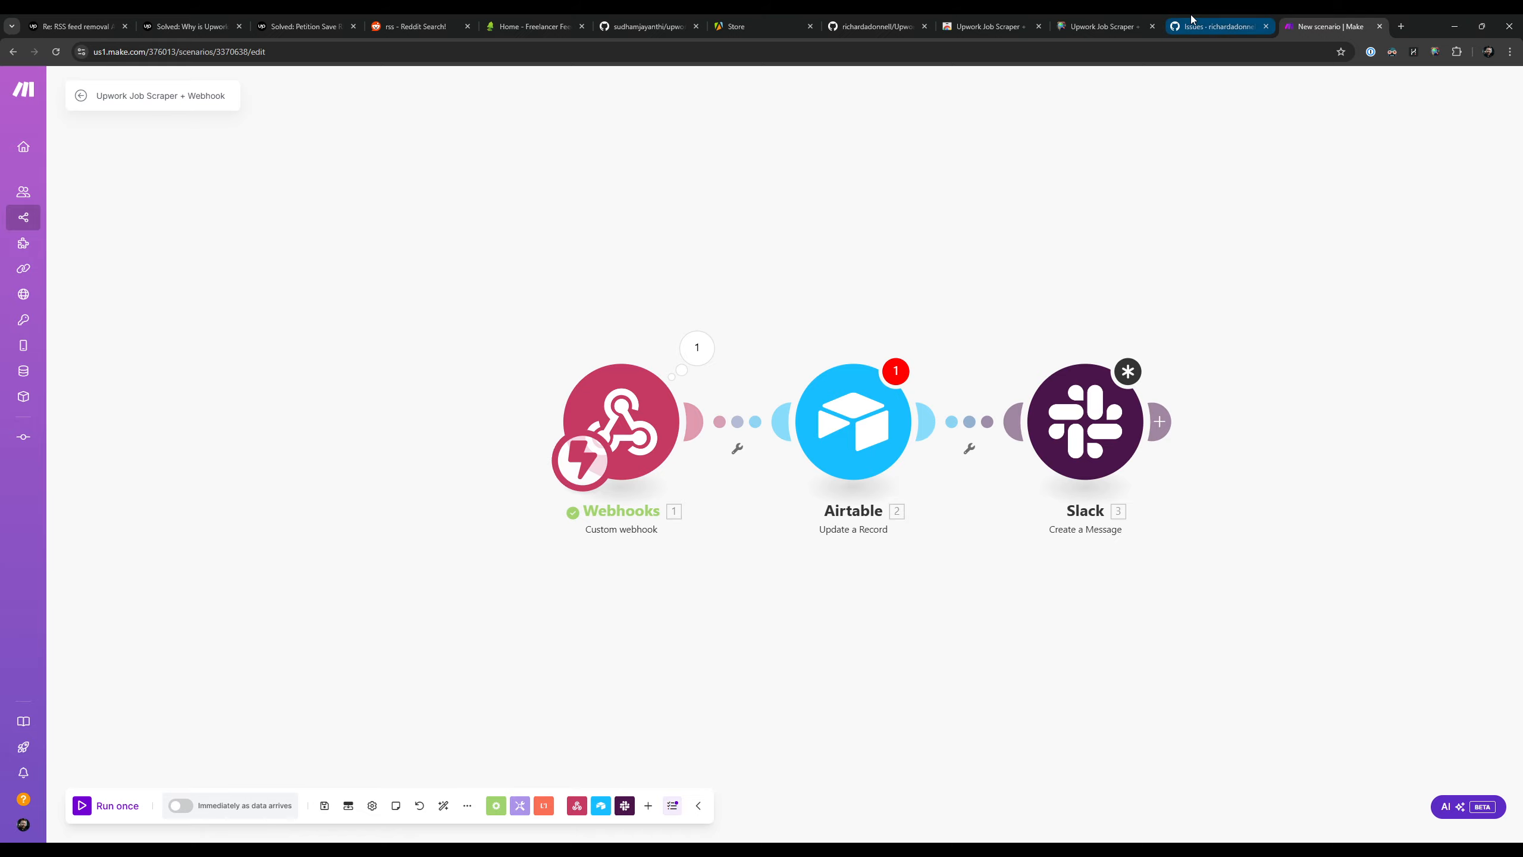
click(1218, 19)
click(1097, 14)
click(1233, 14)
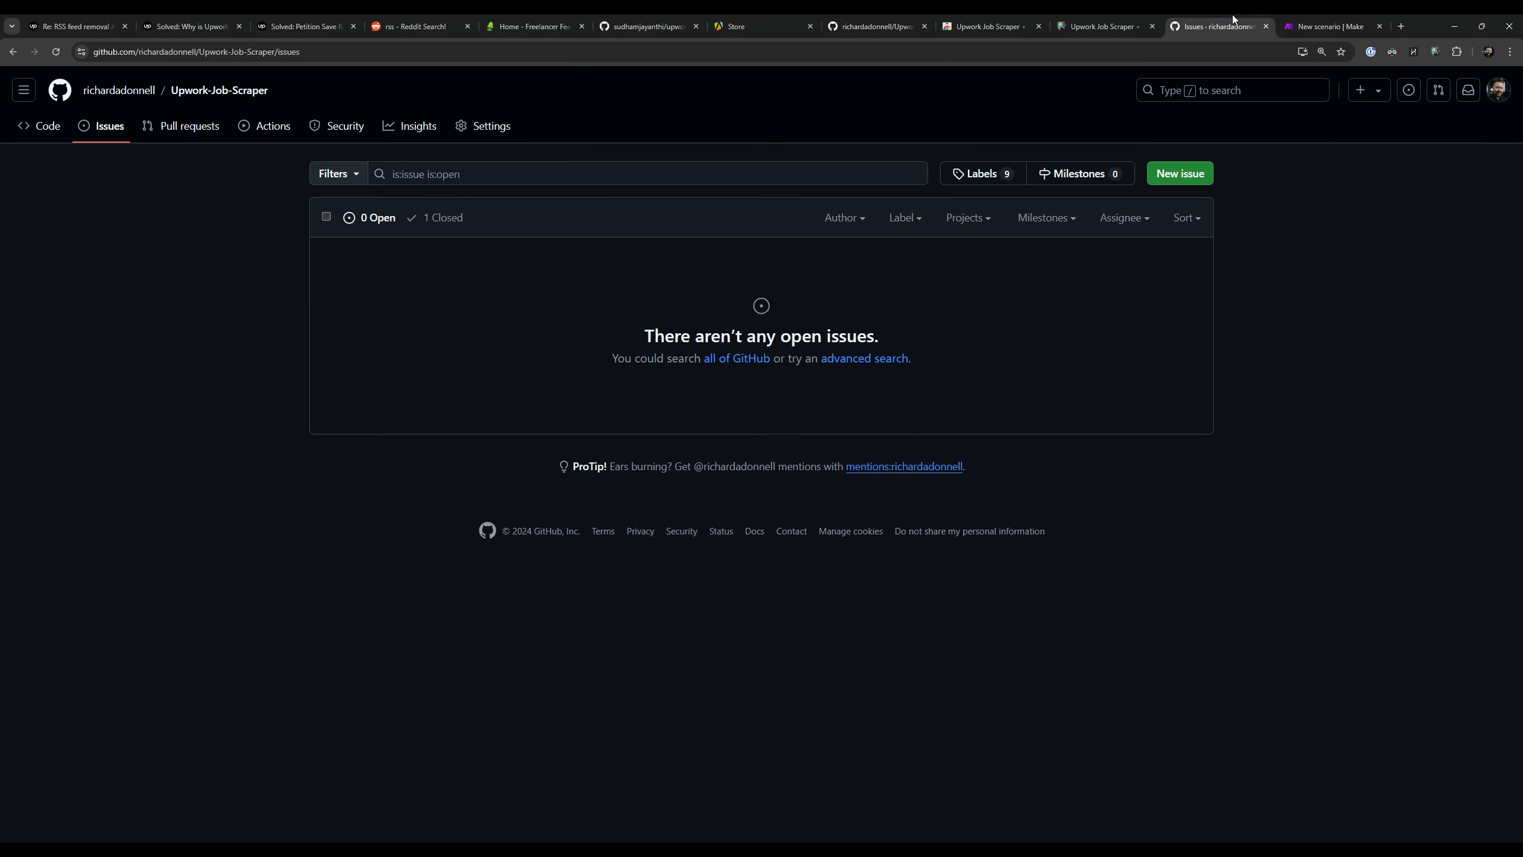
click(1111, 14)
scroll(1185, 396, up, 10)
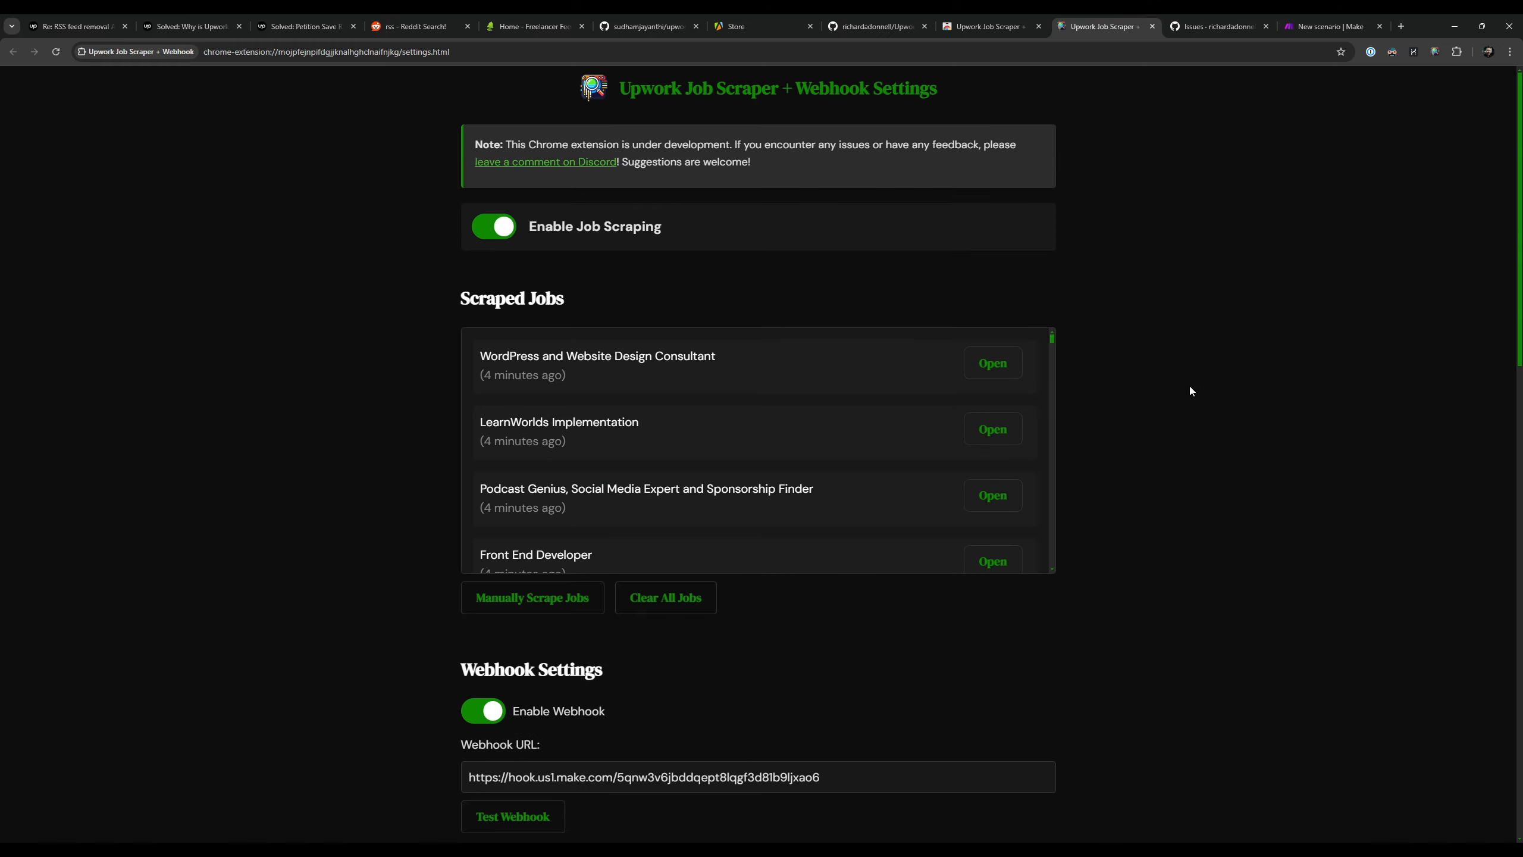